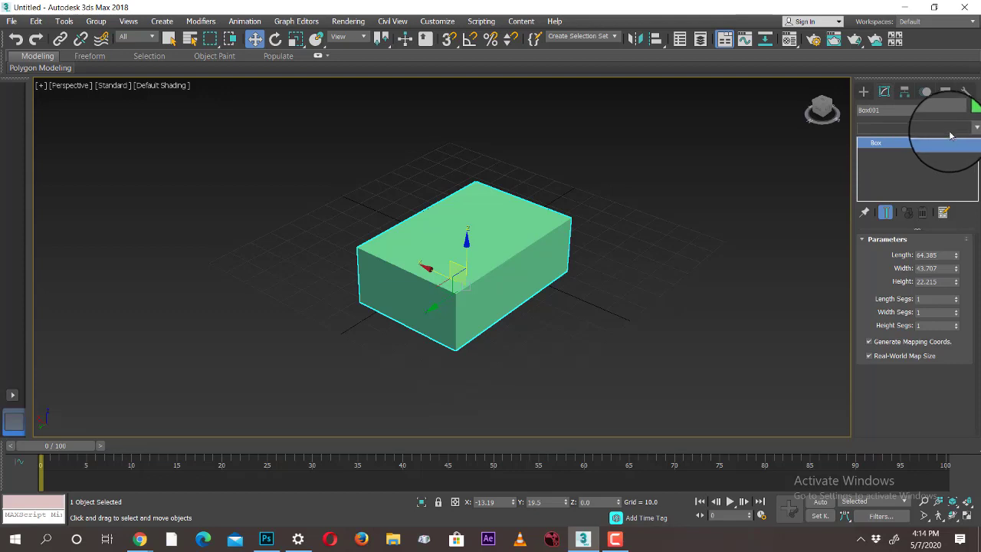
# - Add an Edit Poly modifier to the box
pyautogui.click(922, 128)
pyautogui.click(922, 128)
pyautogui.click(910, 128)
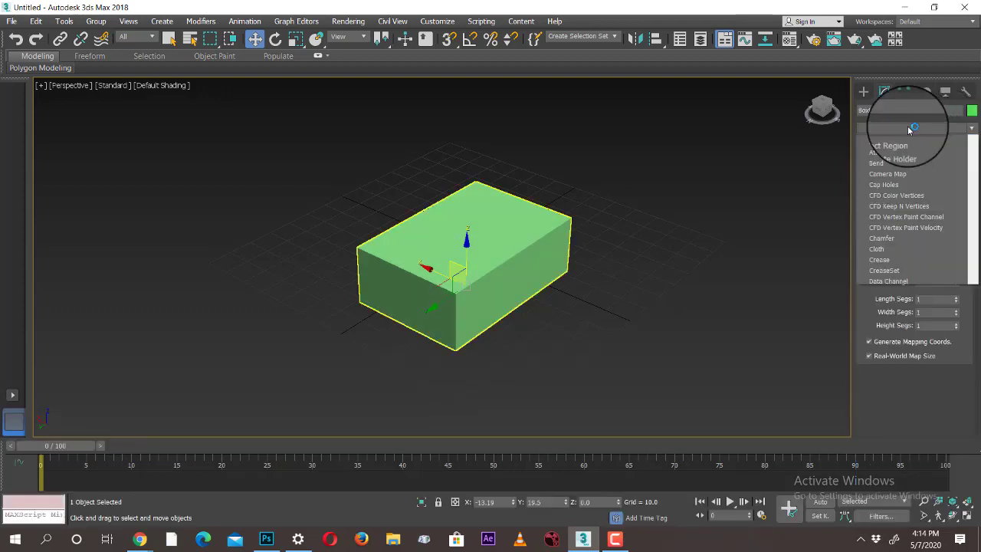
pyautogui.scroll(-5, 906, 127)
pyautogui.click(897, 171)
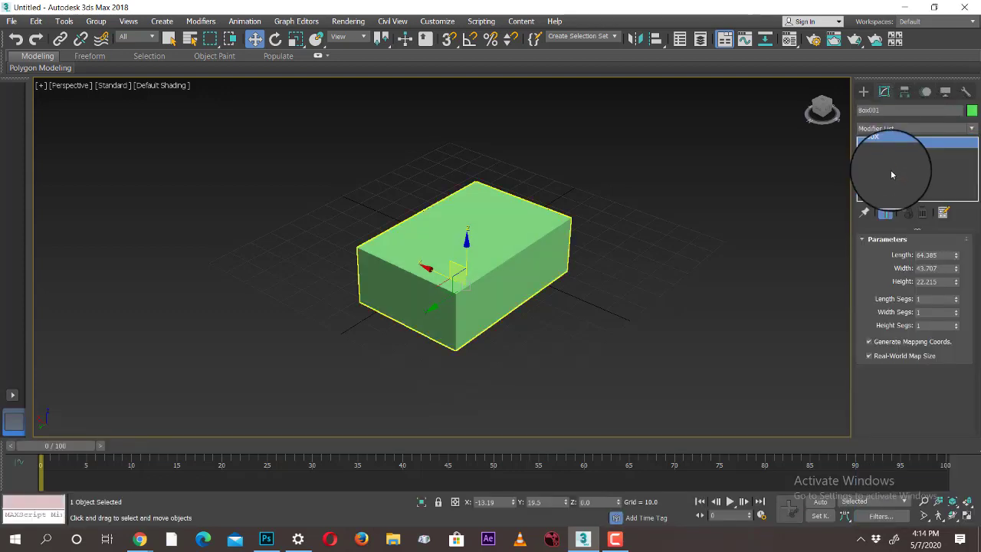
pyautogui.click(876, 143)
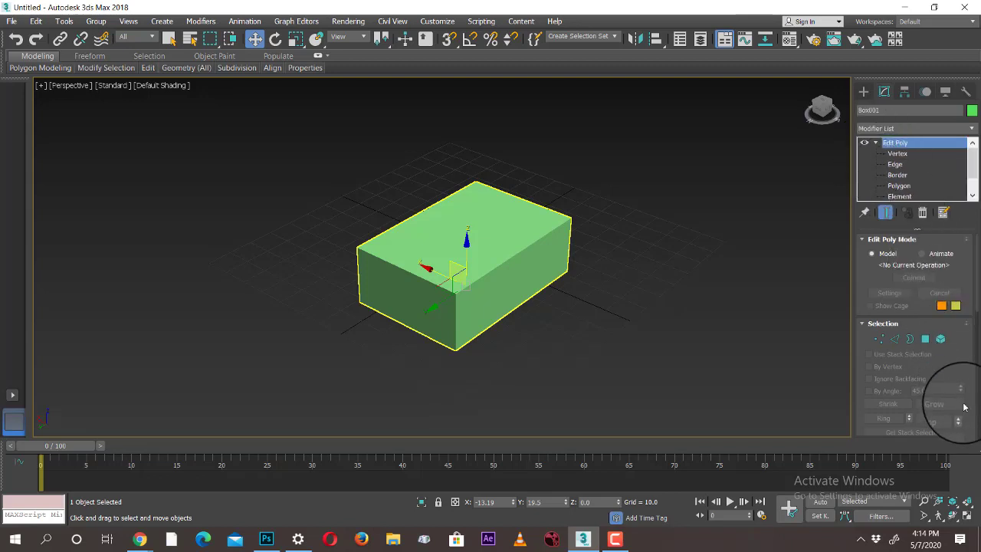
# - Go through the box's Edit Poly sub-object levels to Polygon and review the Edit Polygons tools
pyautogui.click(897, 152)
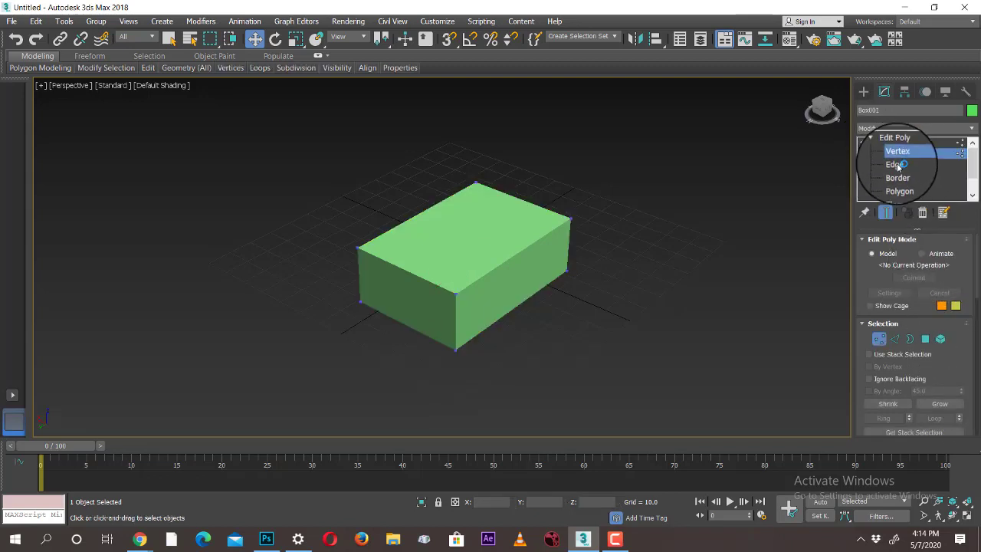
pyautogui.click(899, 166)
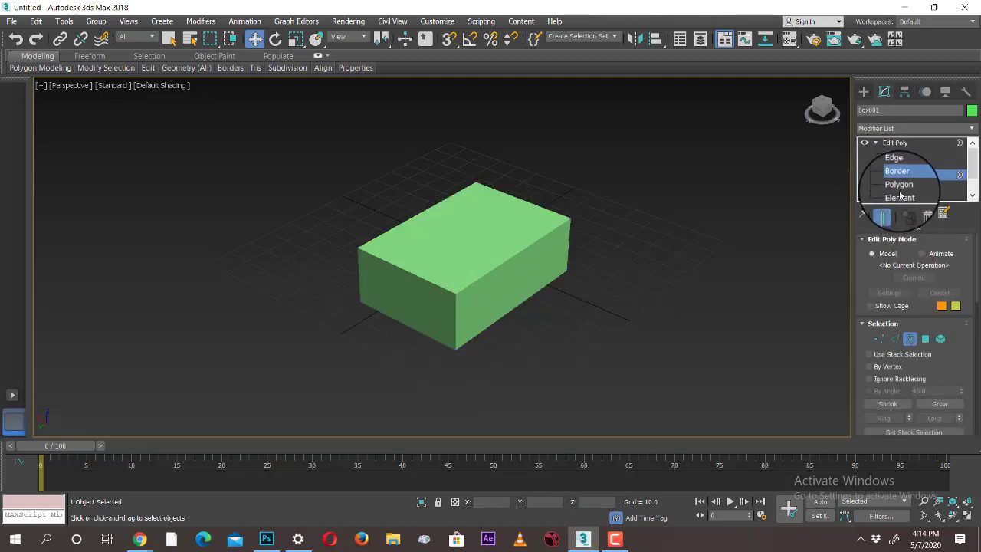
pyautogui.click(900, 187)
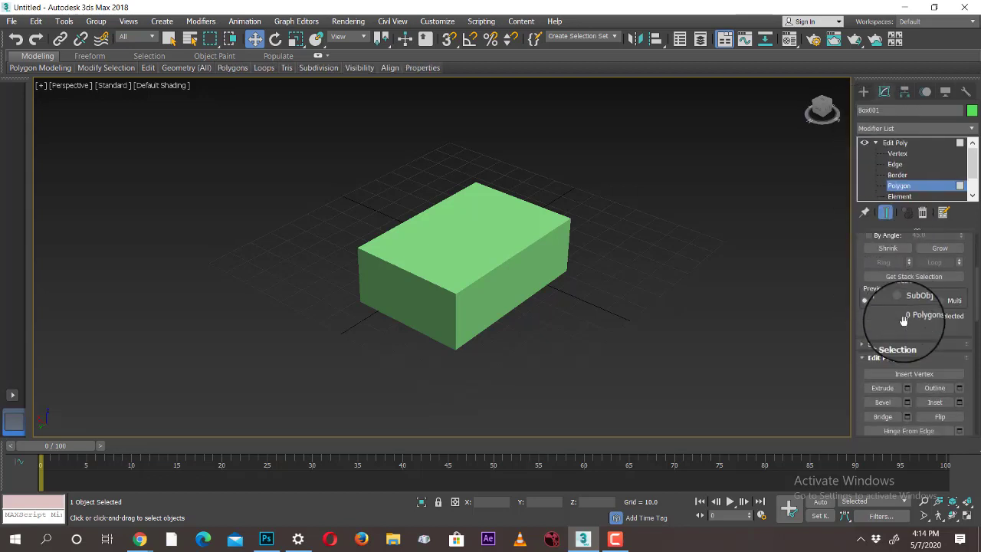
pyautogui.scroll(-3, 890, 322)
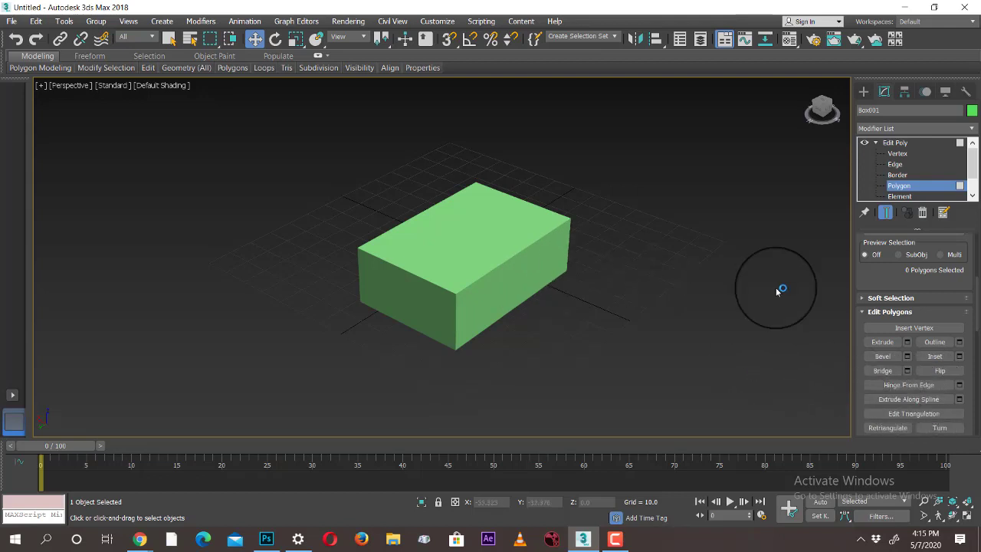
pyautogui.click(522, 246)
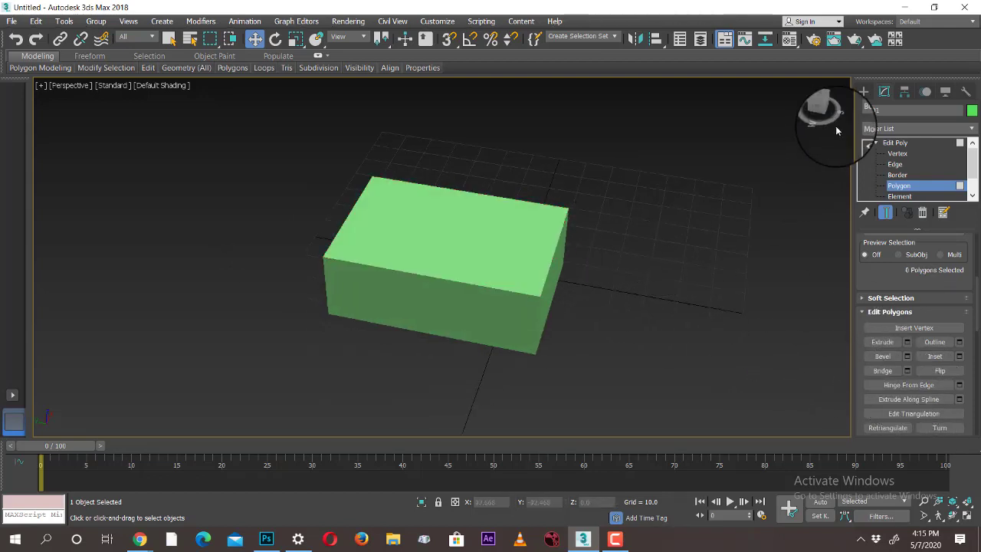
# - Replace the box with a tall standard primitive cylinder and display its edged faces
pyautogui.click(864, 94)
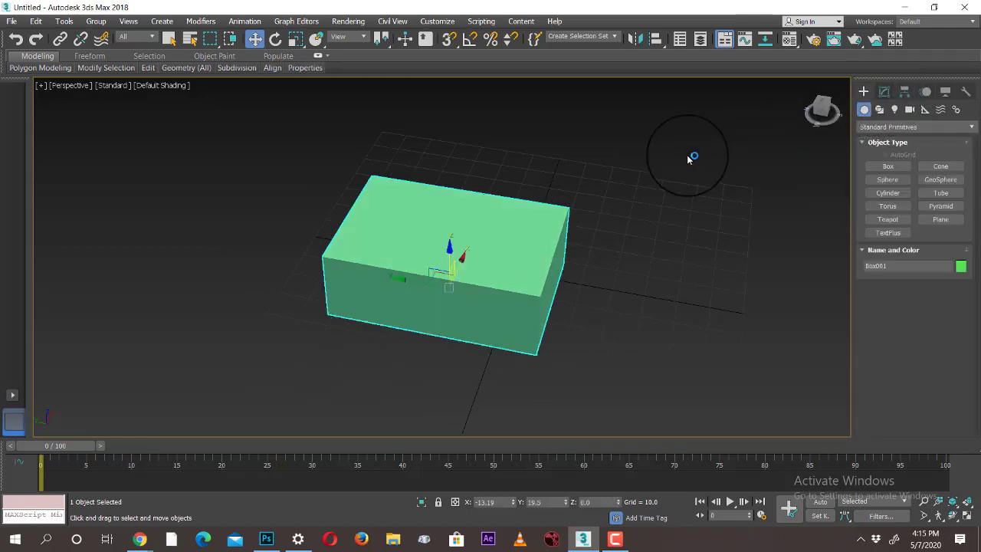
pyautogui.press('Delete')
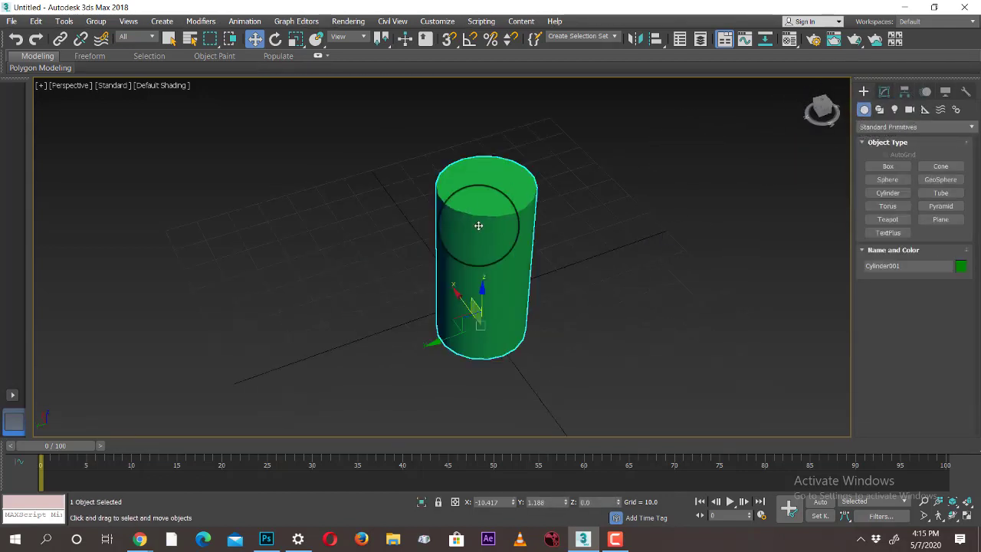
pyautogui.press('F4')
pyautogui.scroll(5, 617, 217)
pyautogui.scroll(-3, 616, 217)
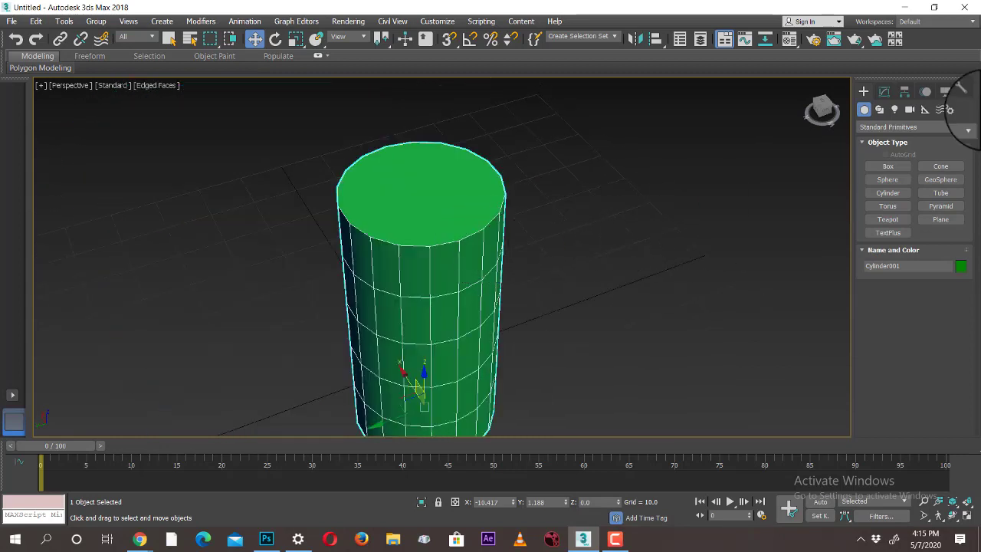
# - Apply an Edit Poly modifier to the cylinder and select its top cap polygon
pyautogui.click(885, 91)
pyautogui.click(905, 129)
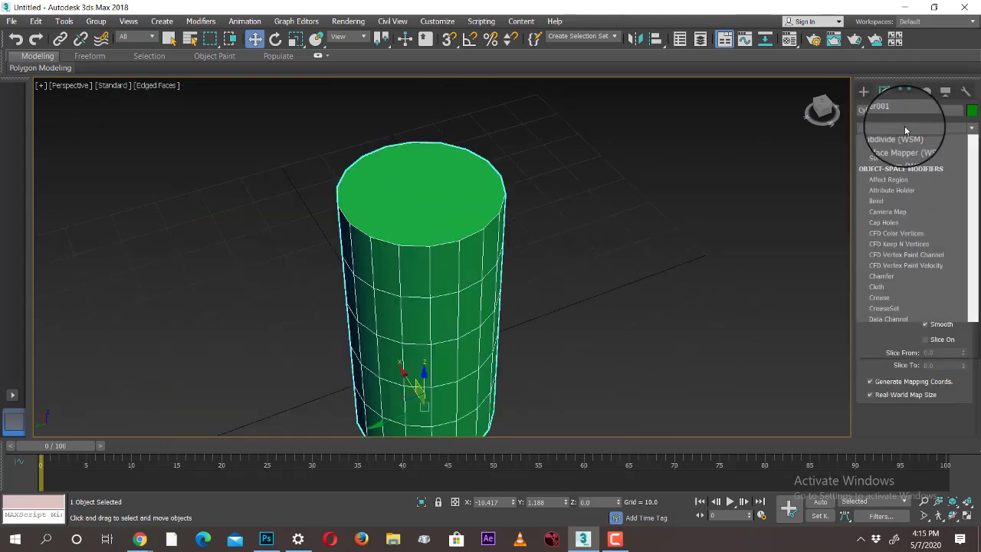
pyautogui.press('e')
pyautogui.click(875, 175)
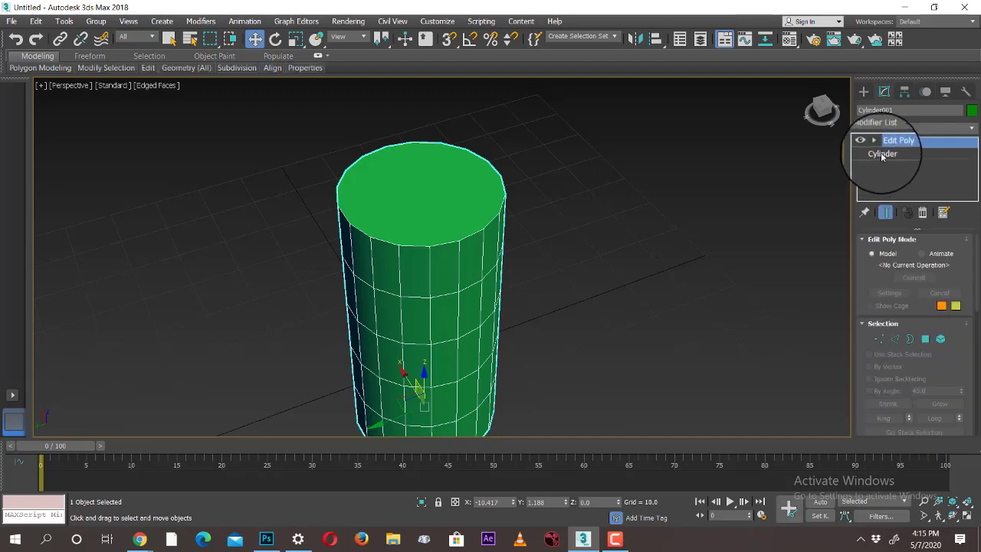
pyautogui.click(449, 192)
pyautogui.keyDown('alt'); pyautogui.moveTo(713, 310); pyautogui.dragTo(778, 283, button='middle'); pyautogui.keyUp('alt')
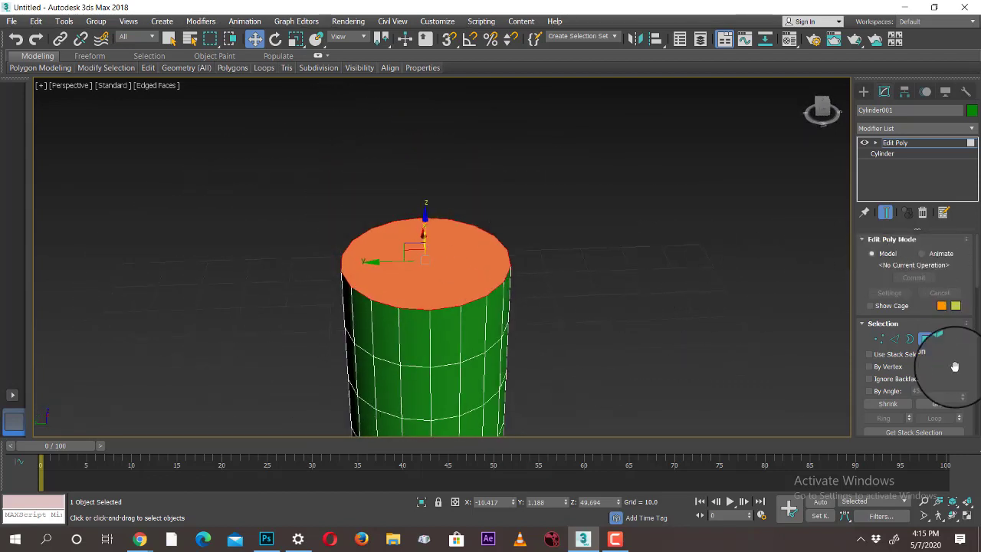
# - Start Hinge From Edge with its settings on the cap polygon and pick a rim edge as the hinge
pyautogui.moveTo(965, 372); pyautogui.dragTo(963, 197)
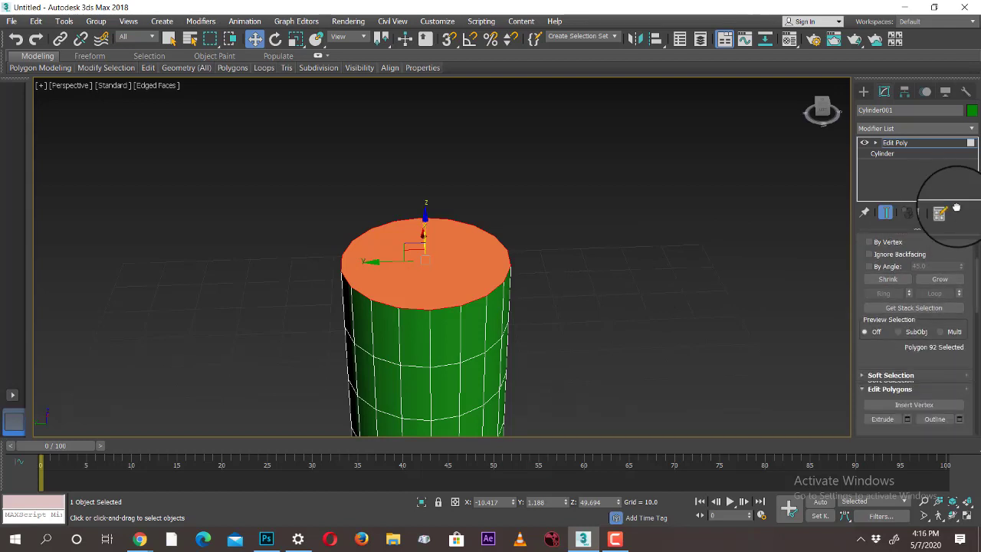
pyautogui.scroll(-2, 890, 344)
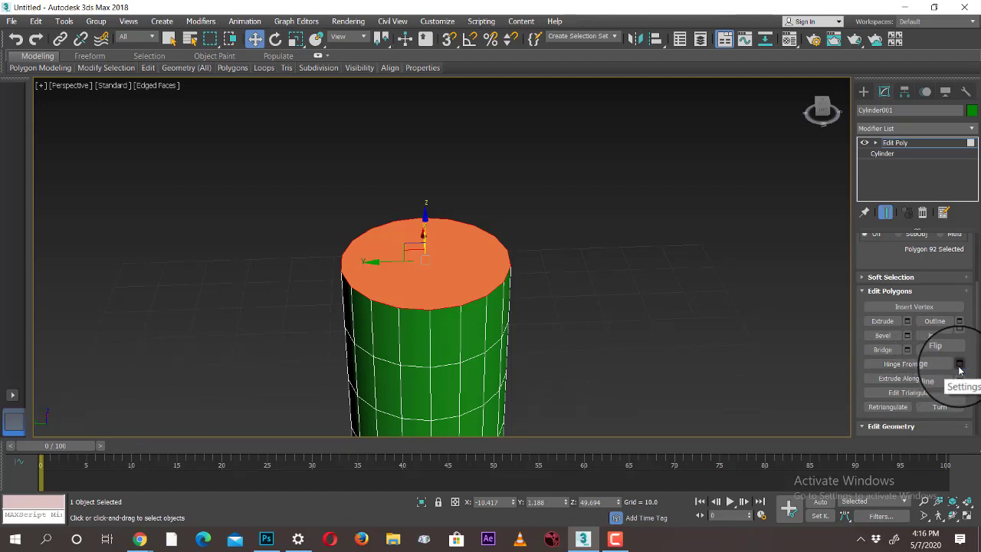
pyautogui.click(959, 365)
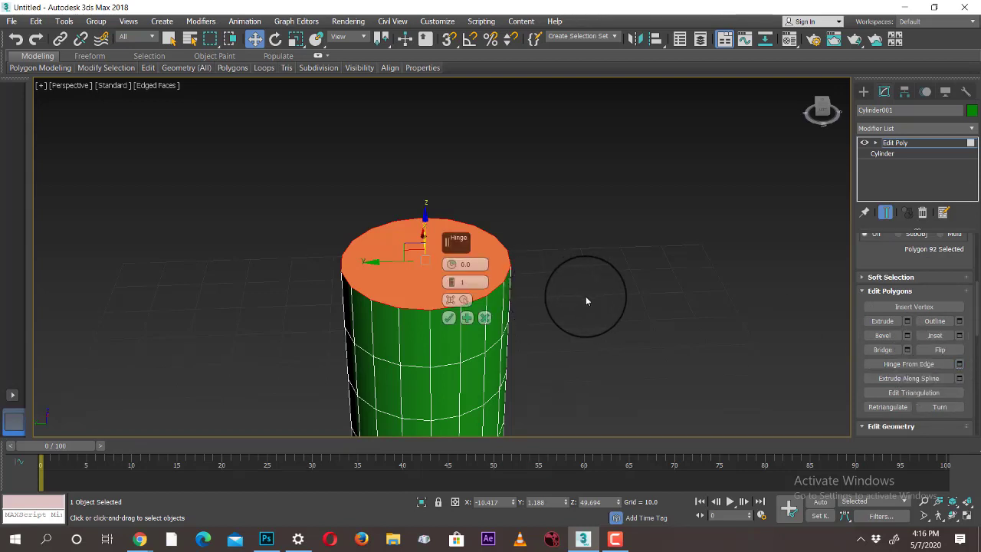
pyautogui.moveTo(693, 292); pyautogui.dragTo(477, 241, button='middle')
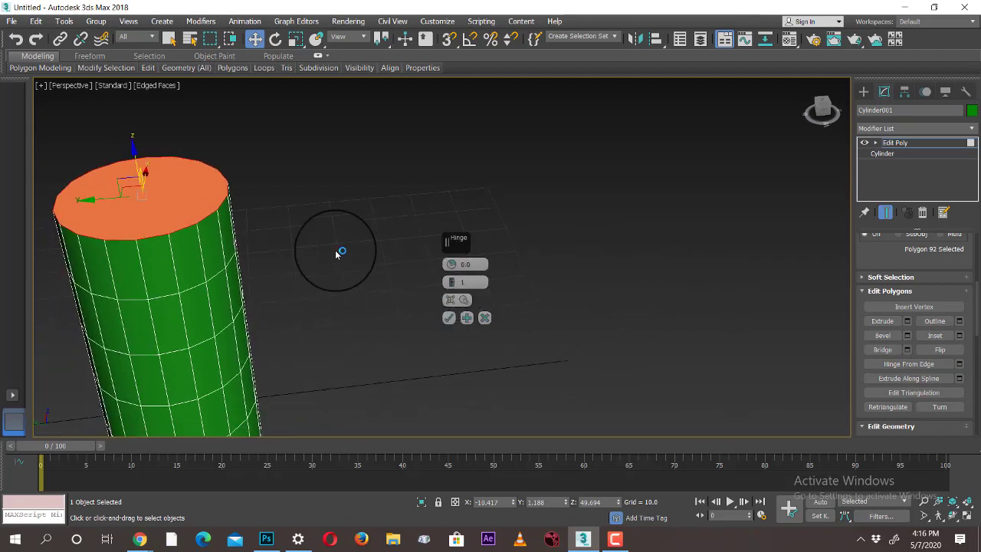
pyautogui.scroll(3, 308, 244)
pyautogui.moveTo(304, 233); pyautogui.dragTo(408, 282, button='middle')
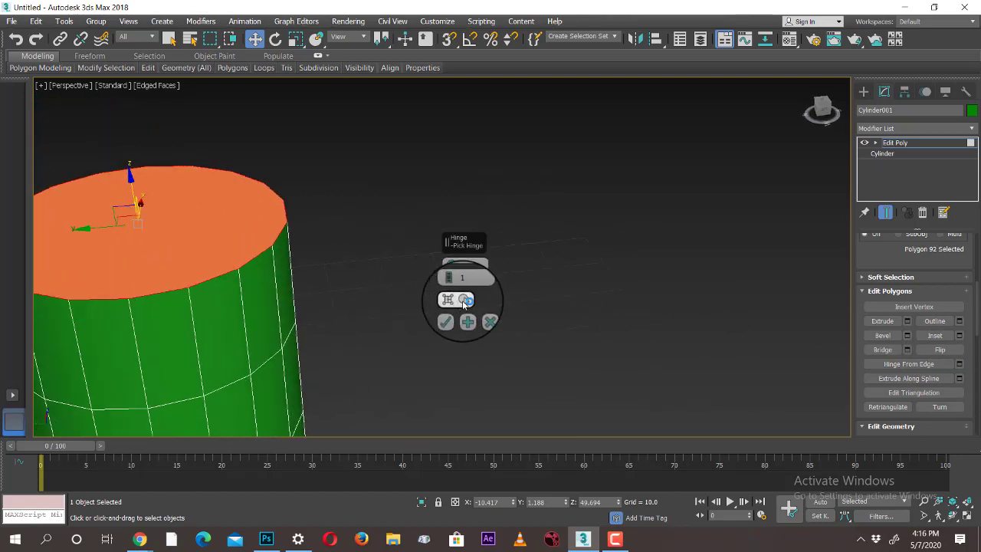
pyautogui.click(464, 300)
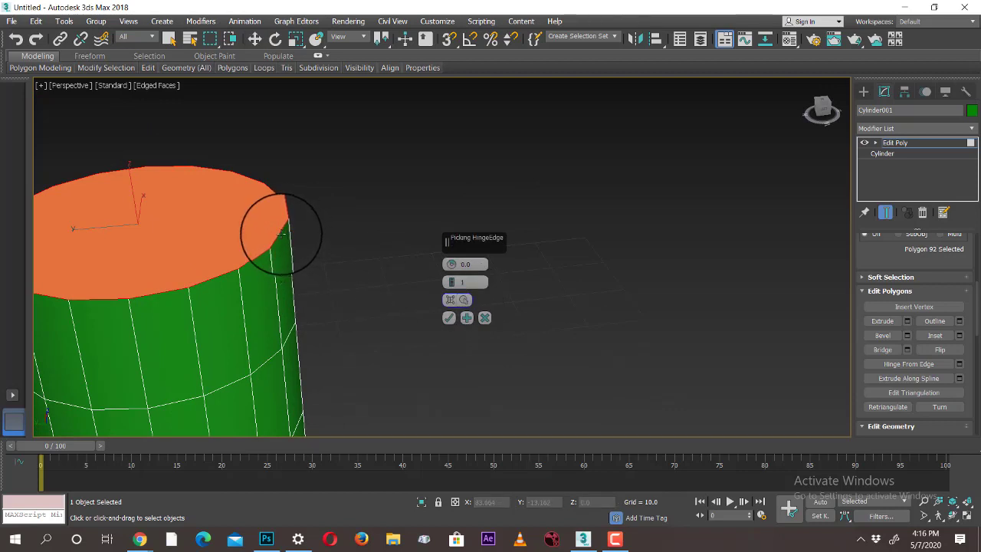
pyautogui.click(279, 236)
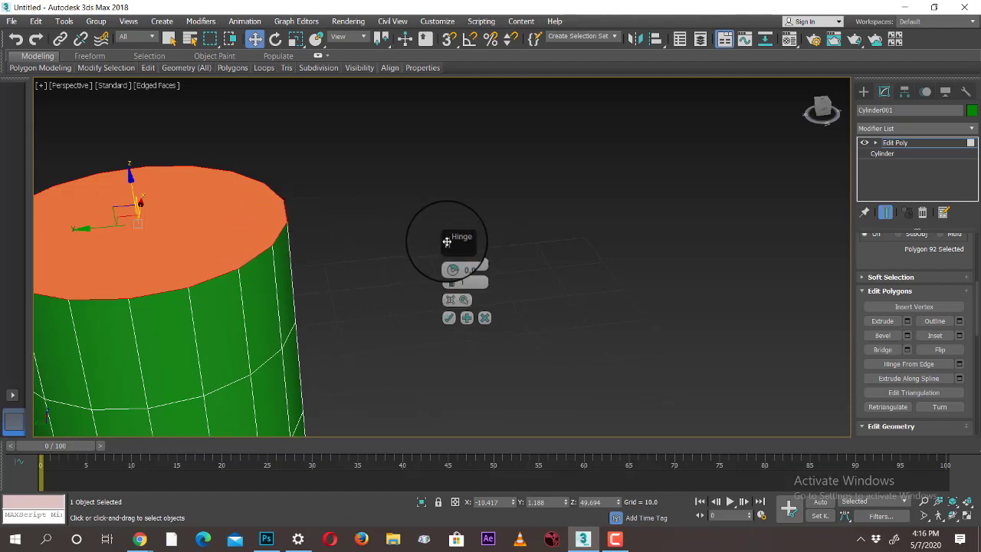
# - Set the hinge angle to 86 degrees so the cap swings sideways
pyautogui.scroll(-4, 297, 283)
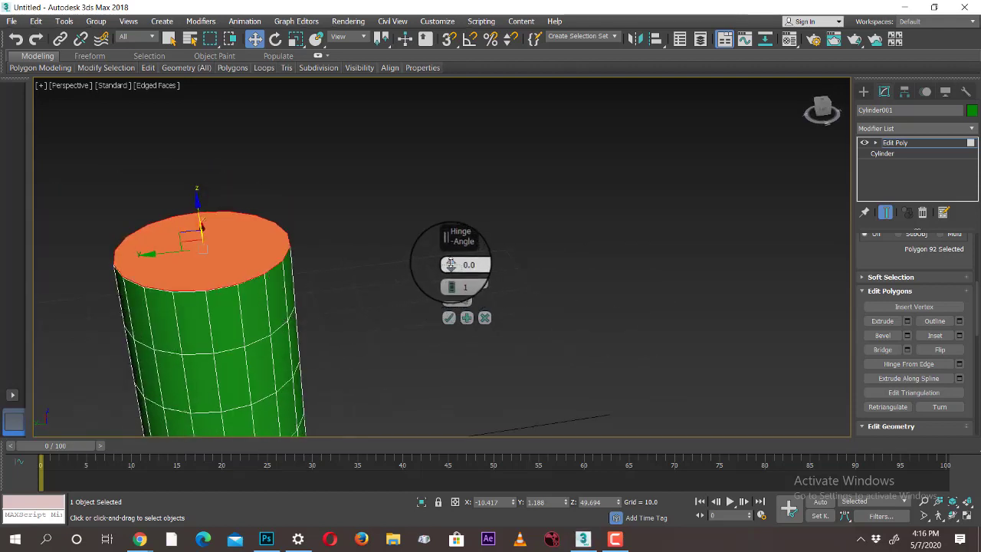
pyautogui.moveTo(451, 264); pyautogui.dragTo(462, 177)
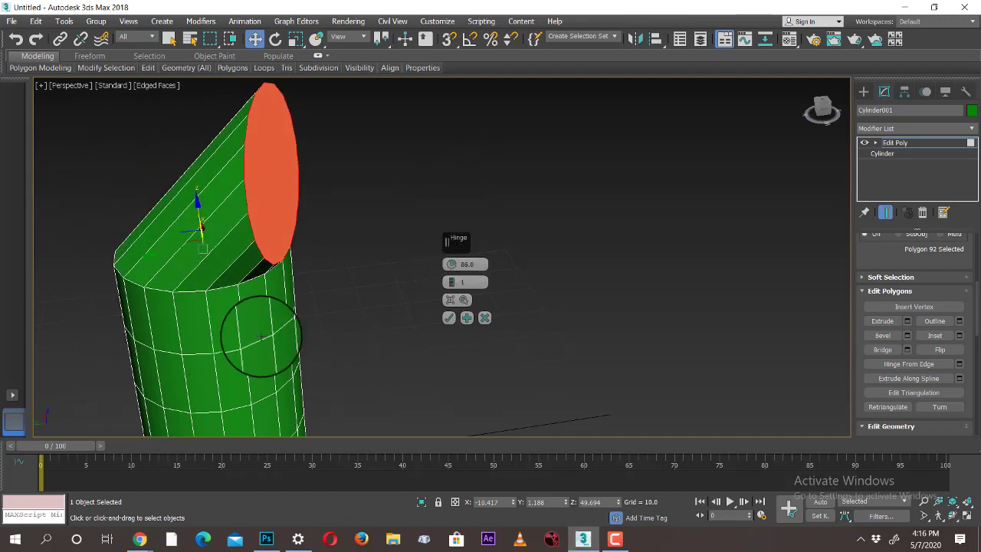
pyautogui.keyDown('alt'); pyautogui.moveTo(261, 336); pyautogui.dragTo(256, 324, button='middle'); pyautogui.keyUp('alt')
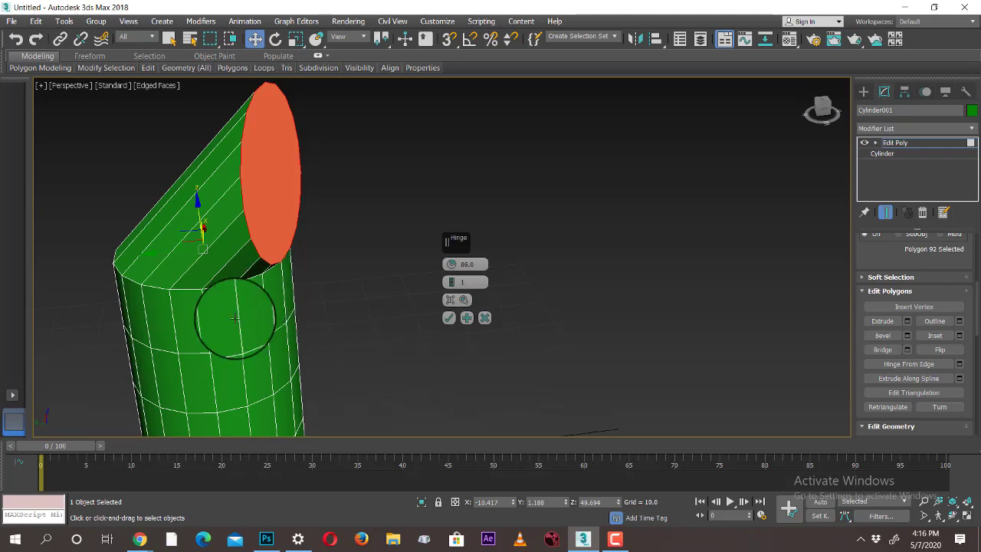
pyautogui.keyDown('alt'); pyautogui.moveTo(351, 225); pyautogui.dragTo(282, 265, button='middle'); pyautogui.keyUp('alt')
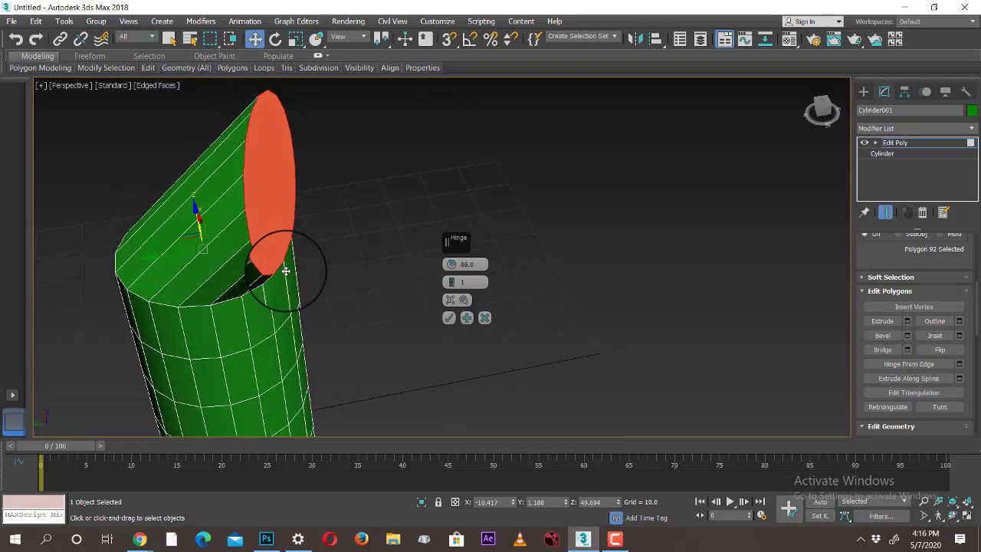
# - Raise the hinge segments to 7 to round the bend
pyautogui.click(451, 279)
pyautogui.click(451, 279)
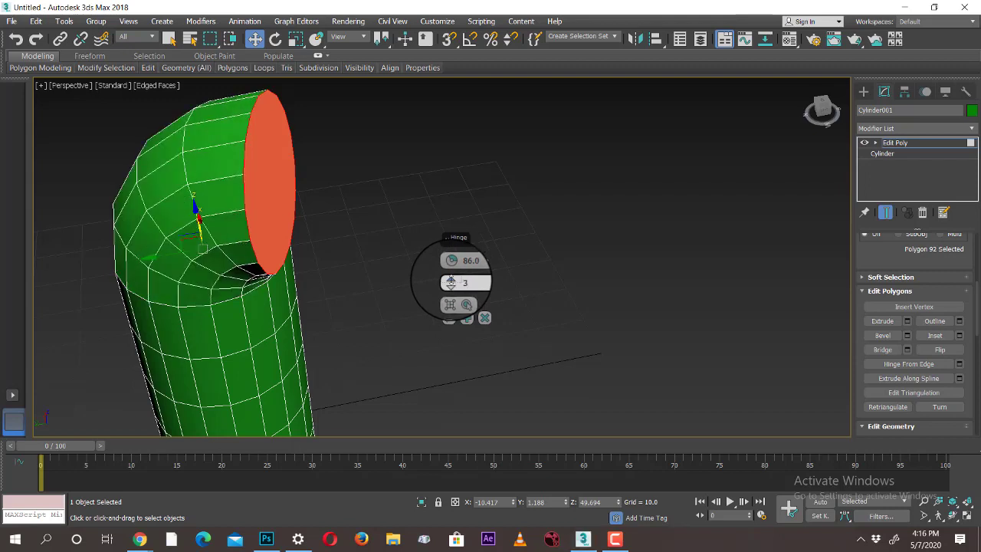
pyautogui.click(451, 281)
pyautogui.click(452, 281)
pyautogui.click(451, 281)
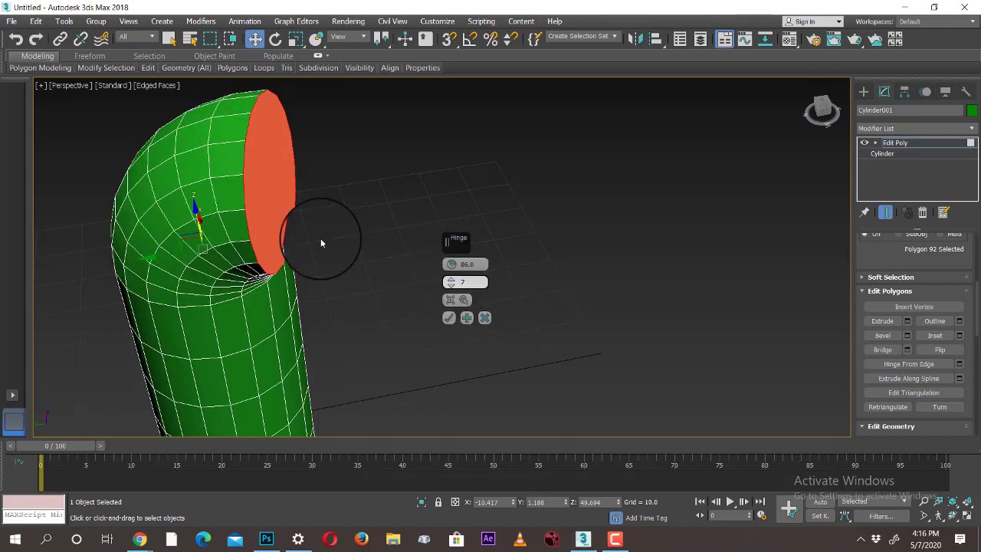
pyautogui.keyDown('alt'); pyautogui.moveTo(226, 213); pyautogui.dragTo(332, 226, button='middle'); pyautogui.keyUp('alt')
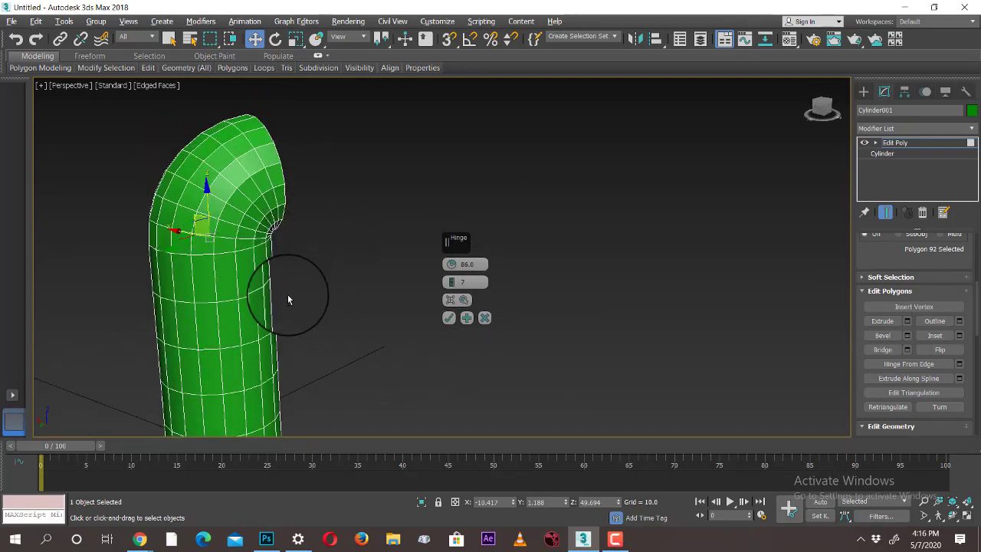
pyautogui.keyDown('alt'); pyautogui.moveTo(288, 296); pyautogui.dragTo(254, 315, button='middle'); pyautogui.keyUp('alt')
# - Extrude the hinged cap polygon outward a short distance to form a straight section after the bend
pyautogui.click(887, 323)
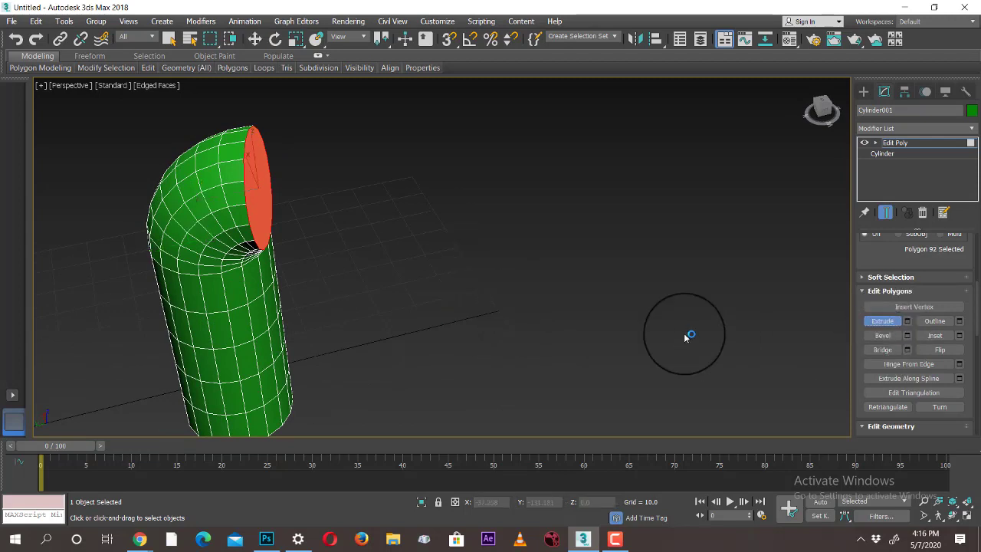
pyautogui.keyDown('alt'); pyautogui.moveTo(688, 335); pyautogui.dragTo(584, 332, button='middle'); pyautogui.keyUp('alt')
pyautogui.moveTo(300, 205); pyautogui.dragTo(719, 132)
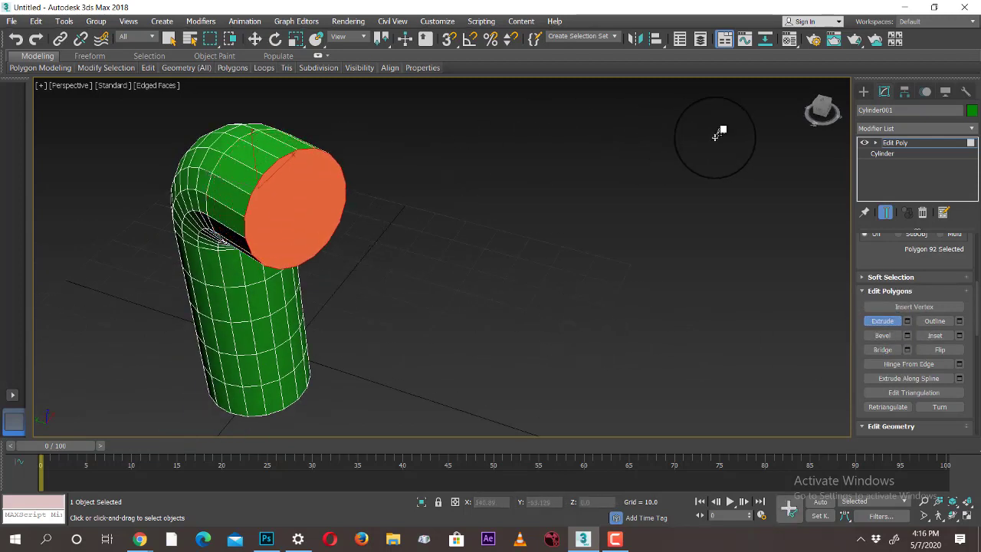
pyautogui.press('w')
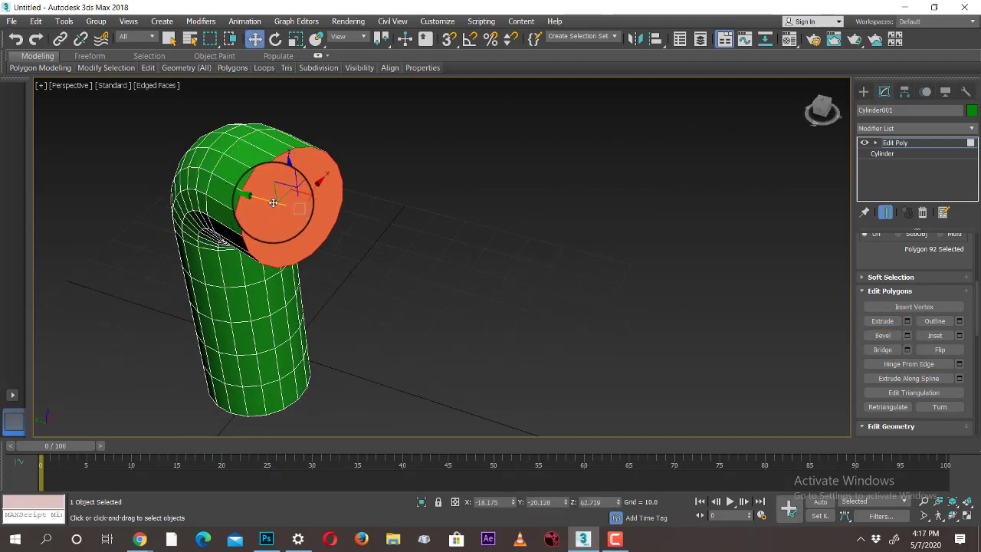
# - Bring up the Top view of the bent cylinder and set the reference coordinate system to Local
pyautogui.keyDown('alt'); pyautogui.moveTo(273, 202); pyautogui.dragTo(428, 305, button='middle'); pyautogui.keyUp('alt')
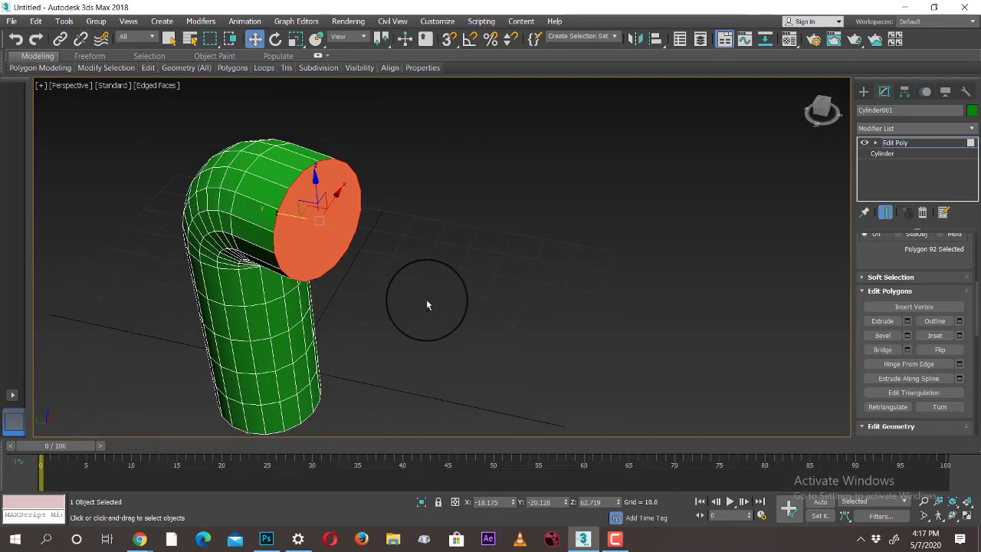
pyautogui.hotkey('alt', 'w')
pyautogui.hotkey('alt', 'w')
pyautogui.scroll(5, 414, 264)
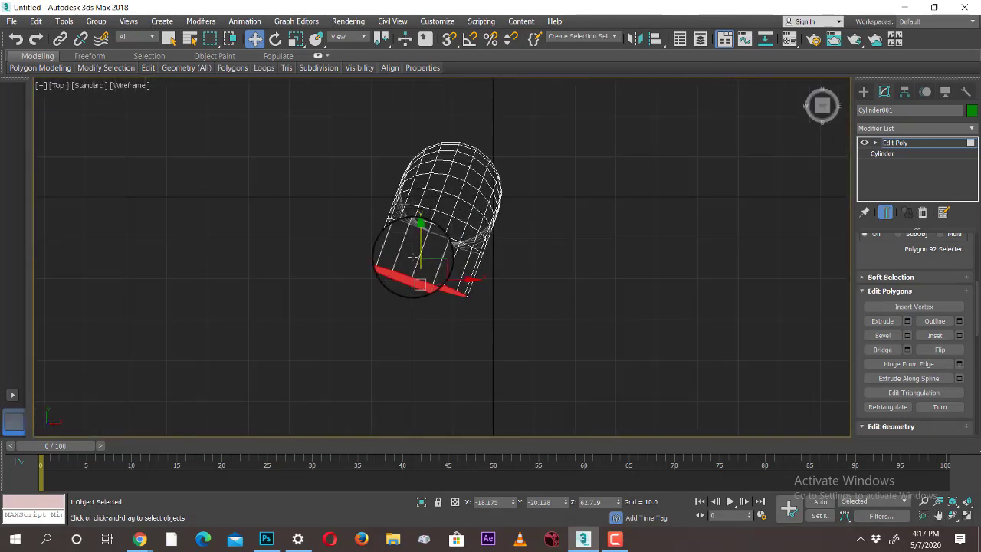
pyautogui.scroll(5, 414, 257)
pyautogui.scroll(-5, 489, 204)
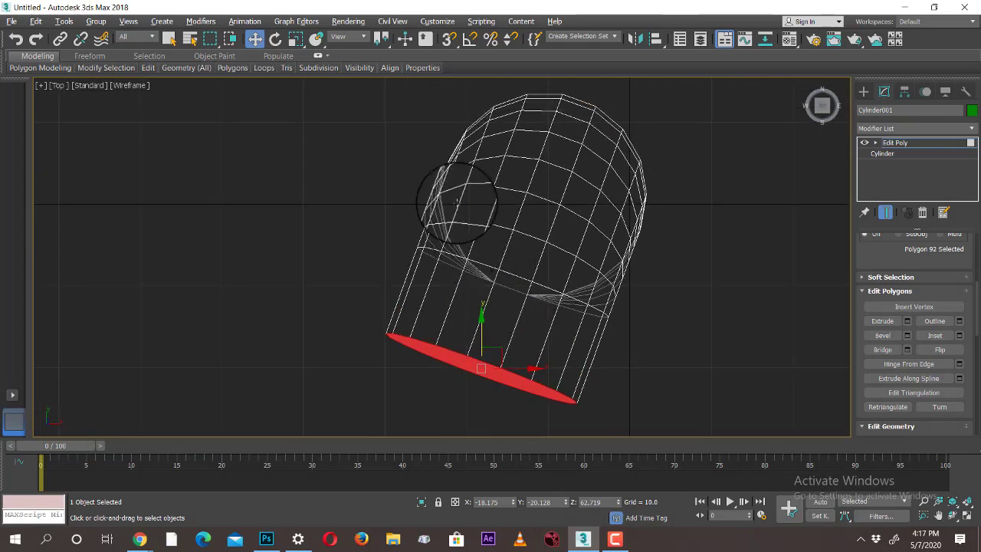
pyautogui.scroll(-3, 501, 256)
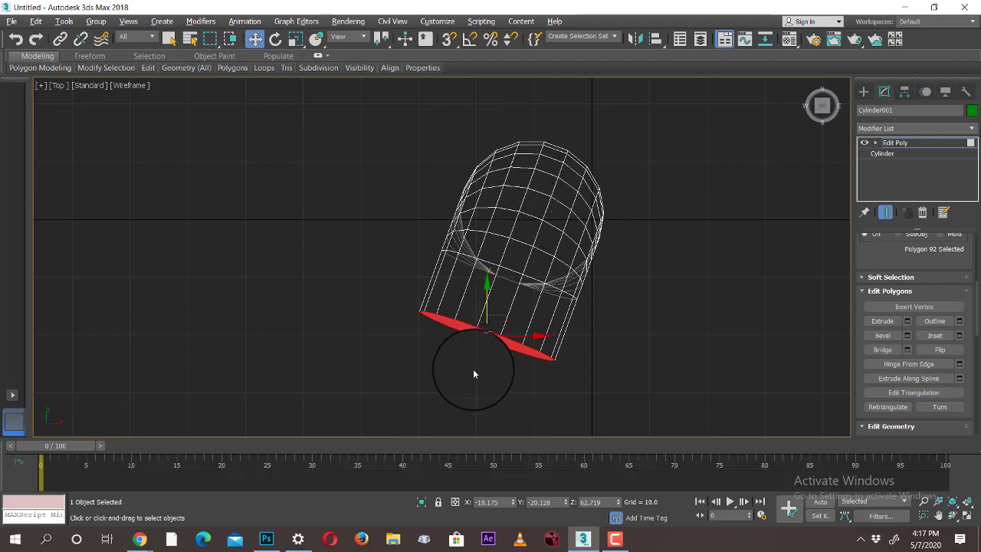
pyautogui.hotkey('alt', 'w')
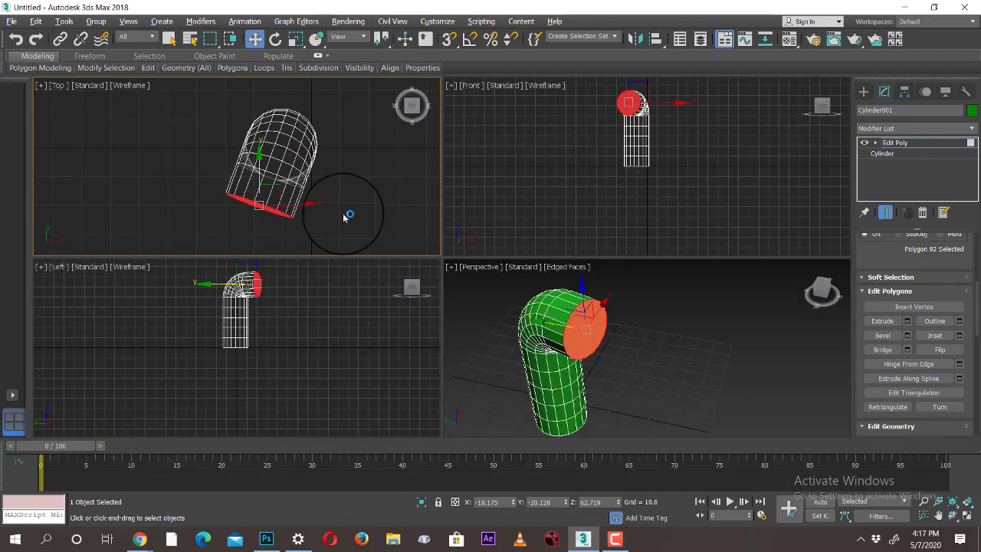
pyautogui.click(349, 36)
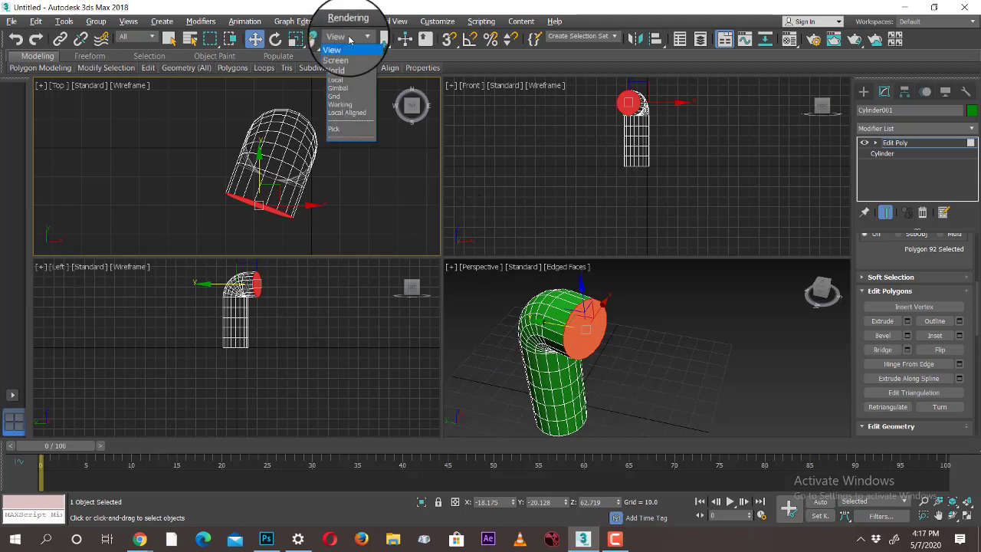
pyautogui.click(345, 81)
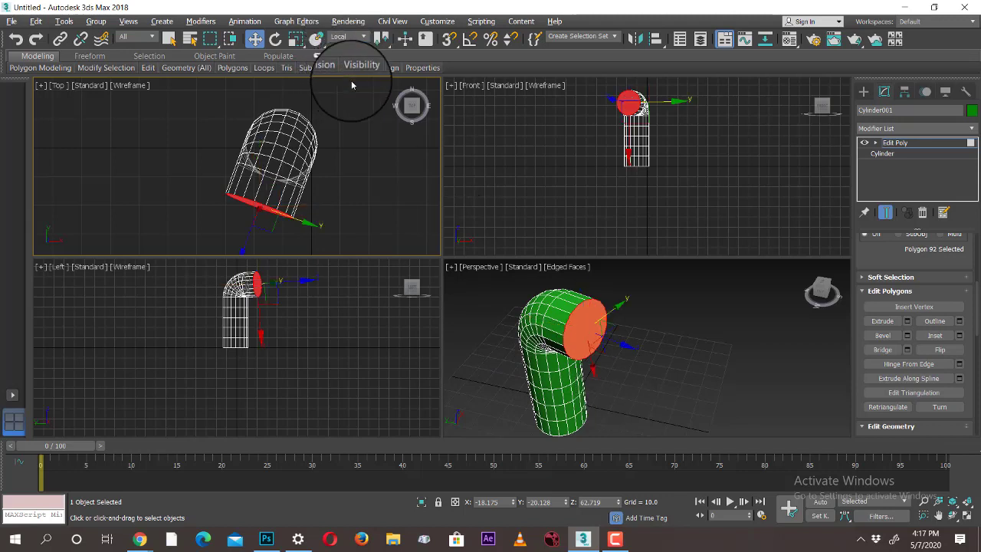
# - Move the end-face polygon outward along its local Z axis in the Top view to lengthen the straight section
pyautogui.hotkey('alt', 'w')
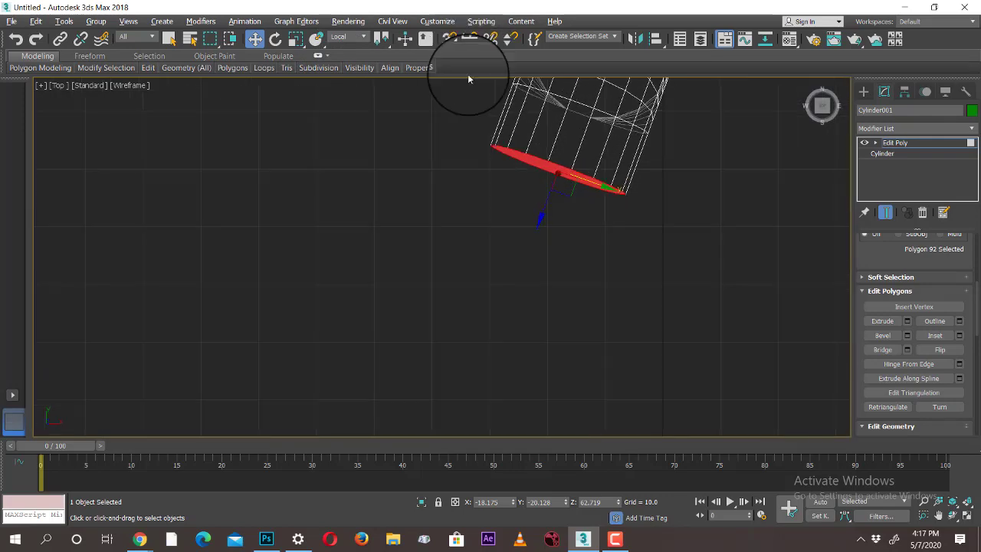
pyautogui.moveTo(548, 203); pyautogui.dragTo(519, 244, button='middle')
pyautogui.moveTo(505, 244); pyautogui.dragTo(406, 424)
# - Switch the reference coordinate system back to View and undo the accidental side-polygon selection
pyautogui.click(345, 37)
pyautogui.click(344, 47)
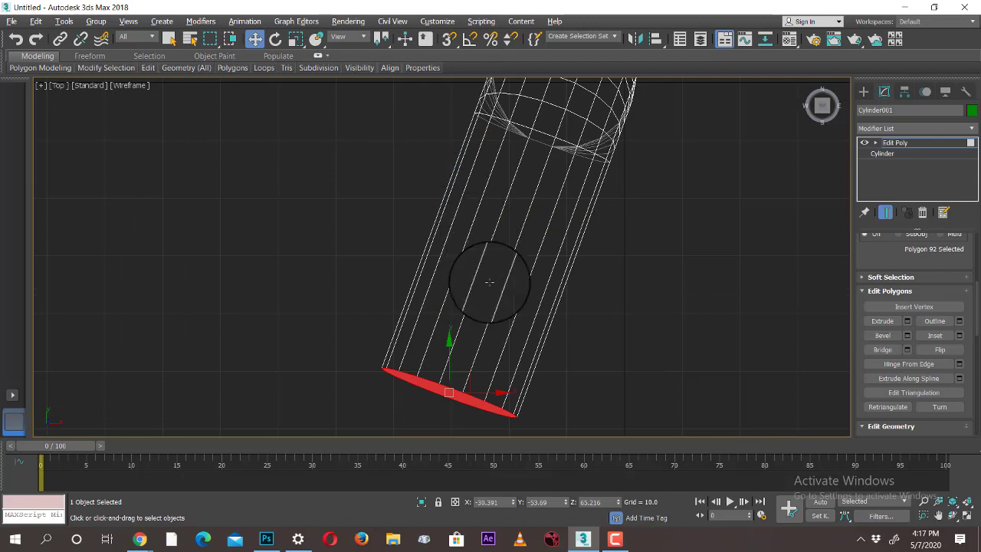
pyautogui.scroll(-2, 502, 282)
pyautogui.click(477, 347)
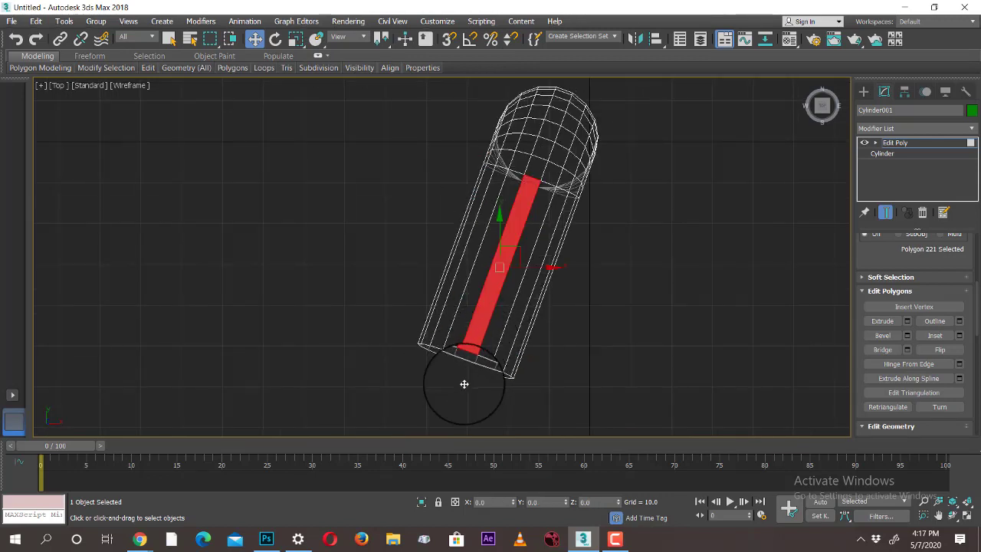
pyautogui.hotkey('ctrl', 'z')
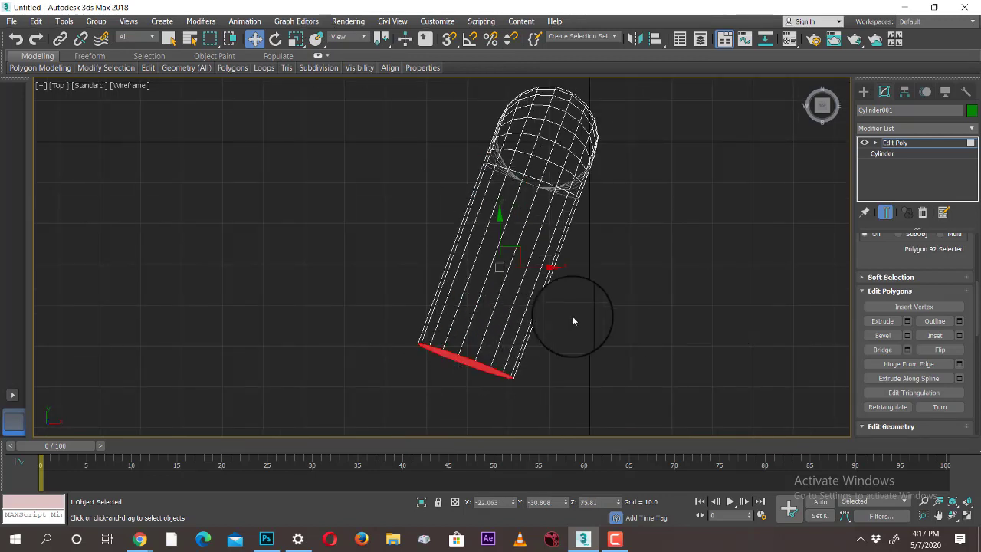
pyautogui.moveTo(510, 256); pyautogui.dragTo(550, 333)
pyautogui.scroll(-4, 552, 335)
pyautogui.scroll(2, 373, 123)
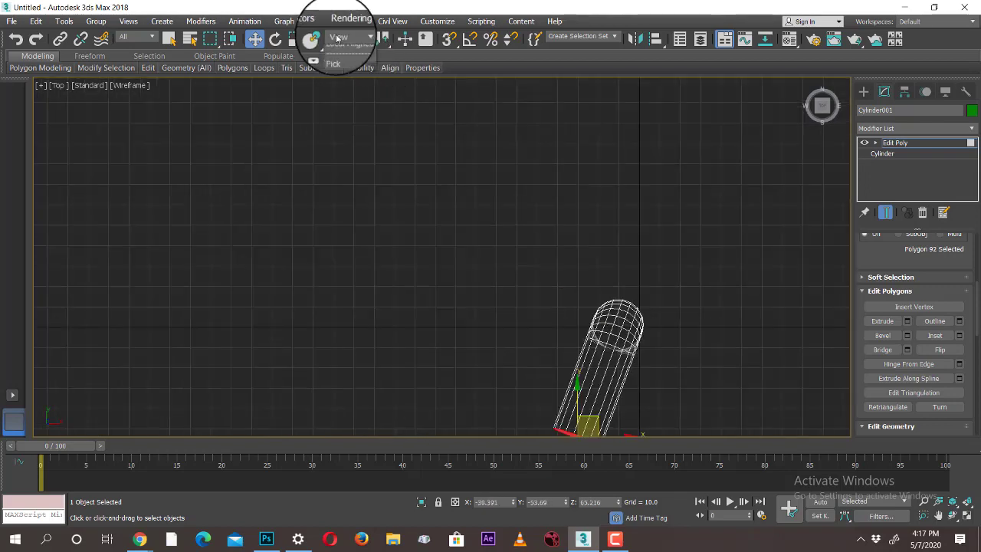
# - Set the reference coordinate system to Local and move the end-face polygon farther outward along its local Z axis
pyautogui.click(337, 36)
pyautogui.click(342, 86)
pyautogui.moveTo(602, 273); pyautogui.dragTo(506, 236, button='middle')
pyautogui.moveTo(494, 241); pyautogui.dragTo(411, 381)
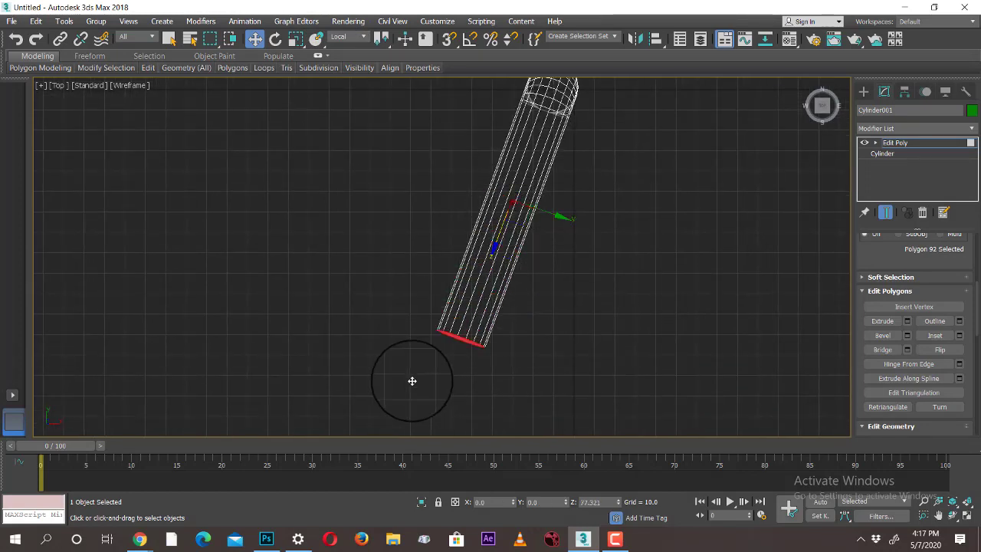
# - Return to the Perspective view and start Hinge From Edge with its settings on the end-face polygon
pyautogui.press('p')
pyautogui.scroll(2, 621, 284)
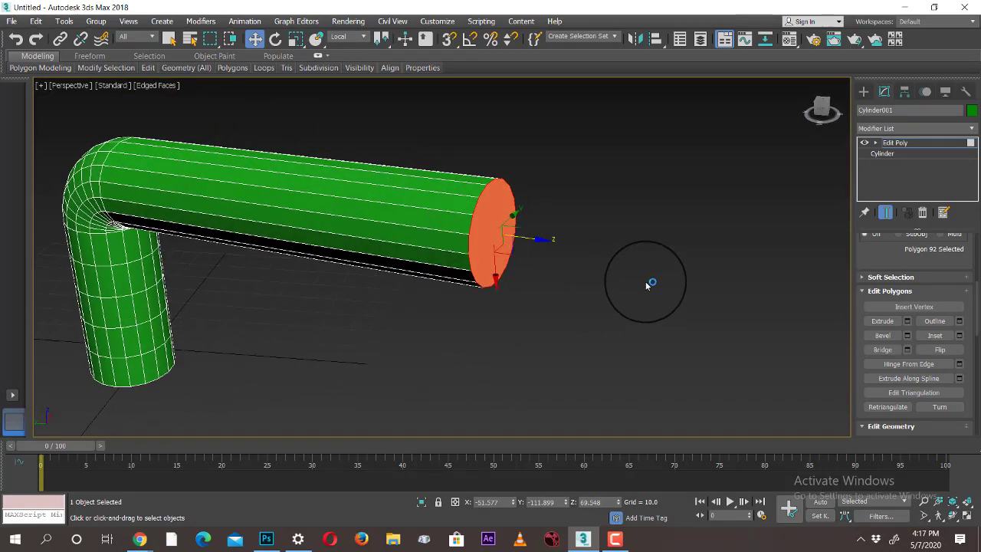
pyautogui.click(525, 247)
pyautogui.click(491, 234)
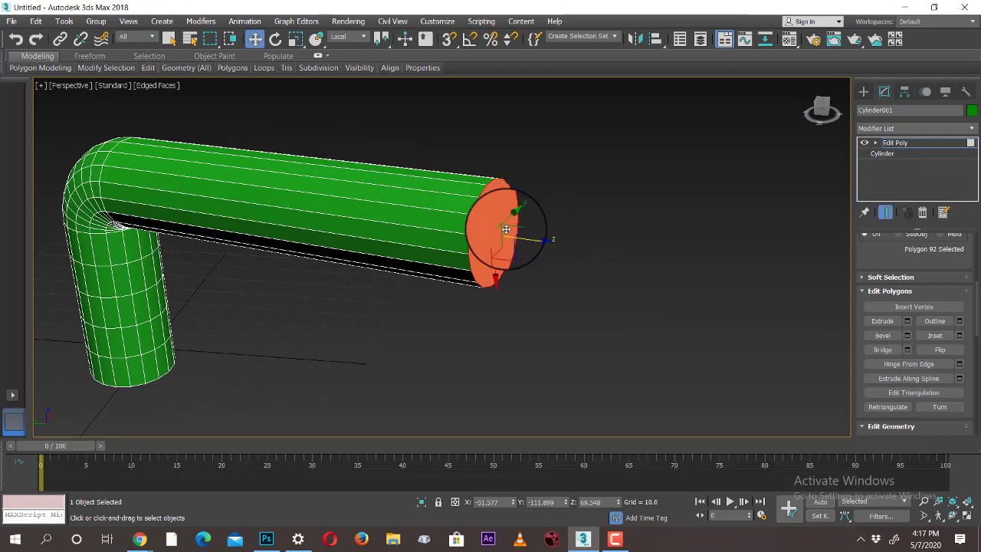
pyautogui.click(959, 364)
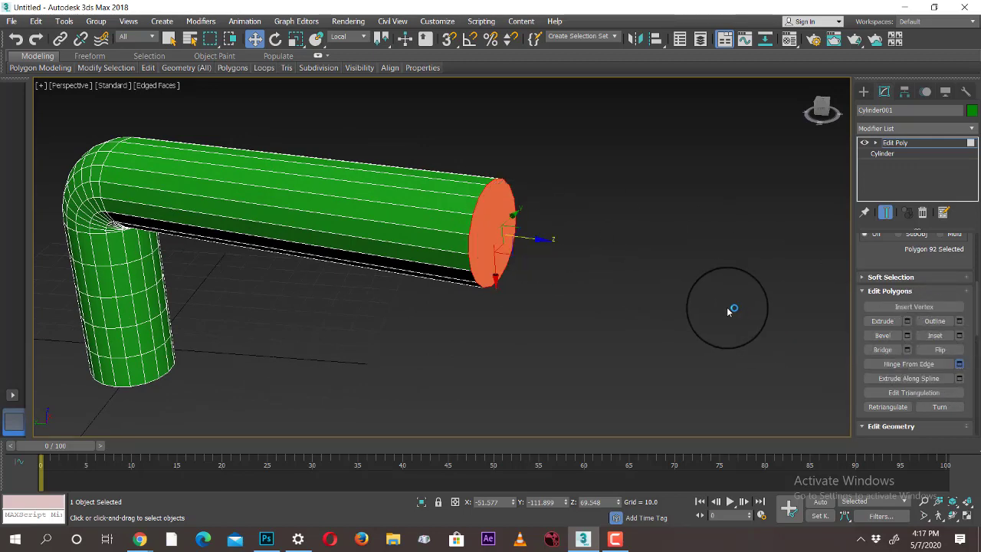
pyautogui.keyDown('alt'); pyautogui.moveTo(686, 301); pyautogui.dragTo(799, 324, button='middle'); pyautogui.keyUp('alt')
pyautogui.keyDown('alt'); pyautogui.moveTo(743, 301); pyautogui.dragTo(757, 284, button='middle'); pyautogui.keyUp('alt')
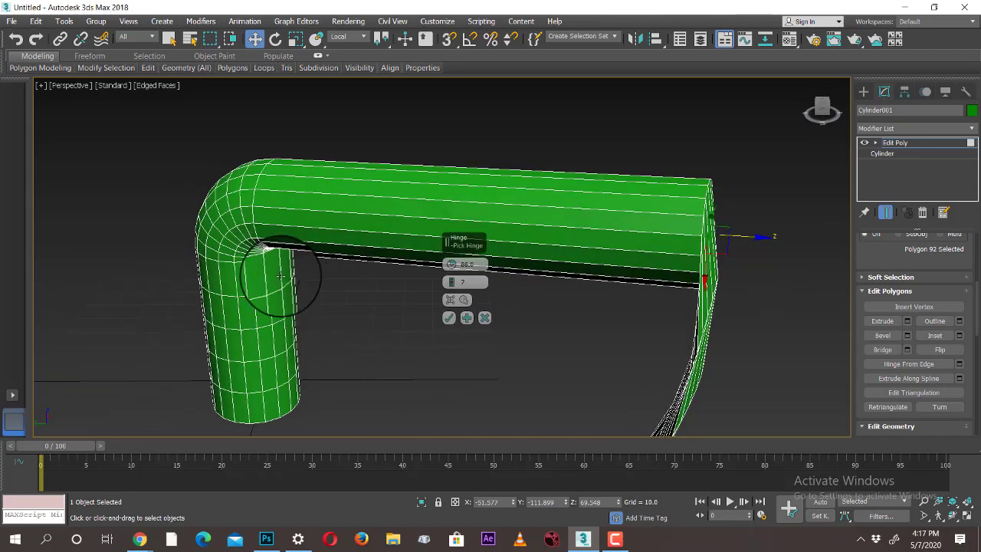
pyautogui.keyDown('alt'); pyautogui.moveTo(682, 244); pyautogui.dragTo(477, 258, button='middle'); pyautogui.keyUp('alt')
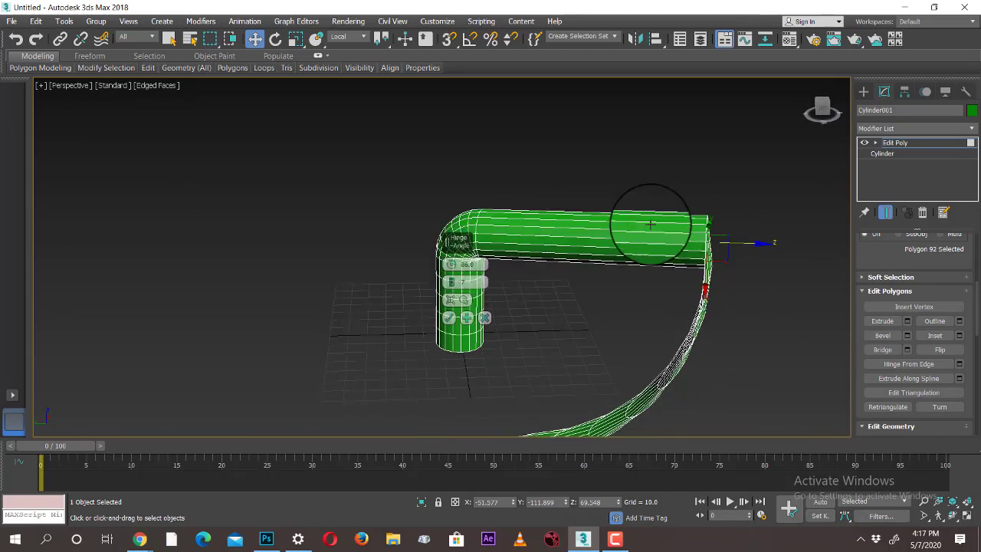
pyautogui.keyDown('alt'); pyautogui.moveTo(637, 345); pyautogui.dragTo(560, 350, button='middle'); pyautogui.keyUp('alt')
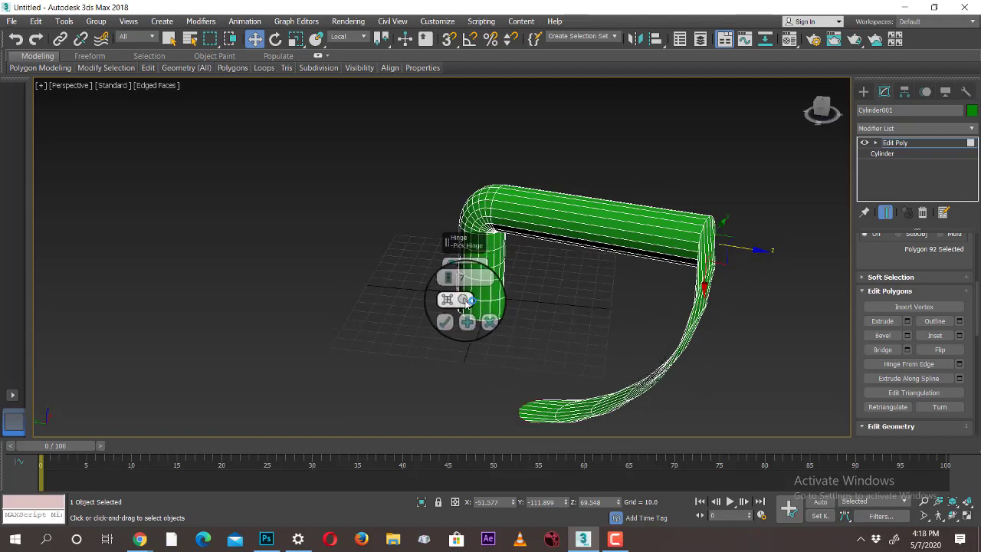
# - Pick the upper rim edge of the end face as the hinge and apply the upward bend
pyautogui.click(450, 300)
pyautogui.keyDown('alt'); pyautogui.moveTo(663, 305); pyautogui.dragTo(629, 324, button='middle'); pyautogui.keyUp('alt')
pyautogui.scroll(3, 623, 298)
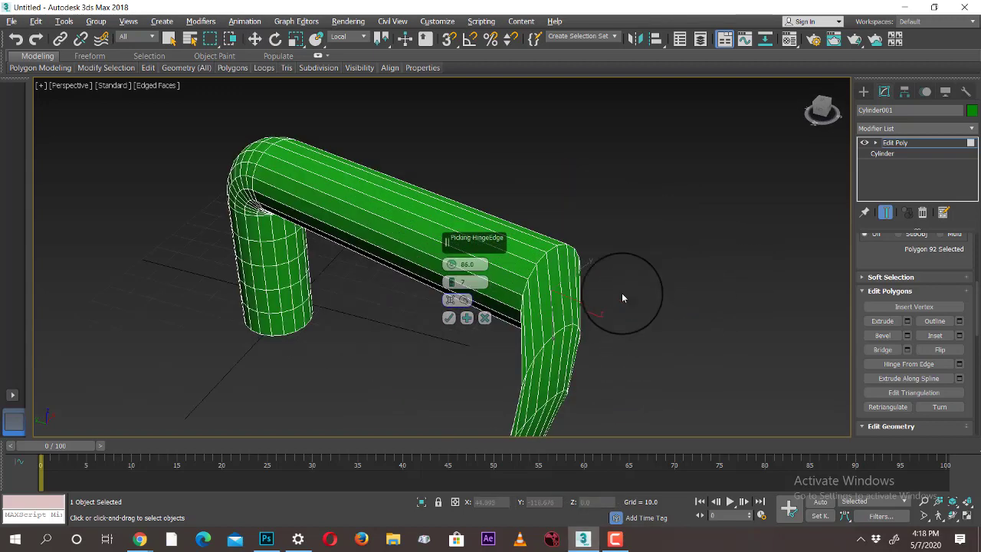
pyautogui.click(552, 249)
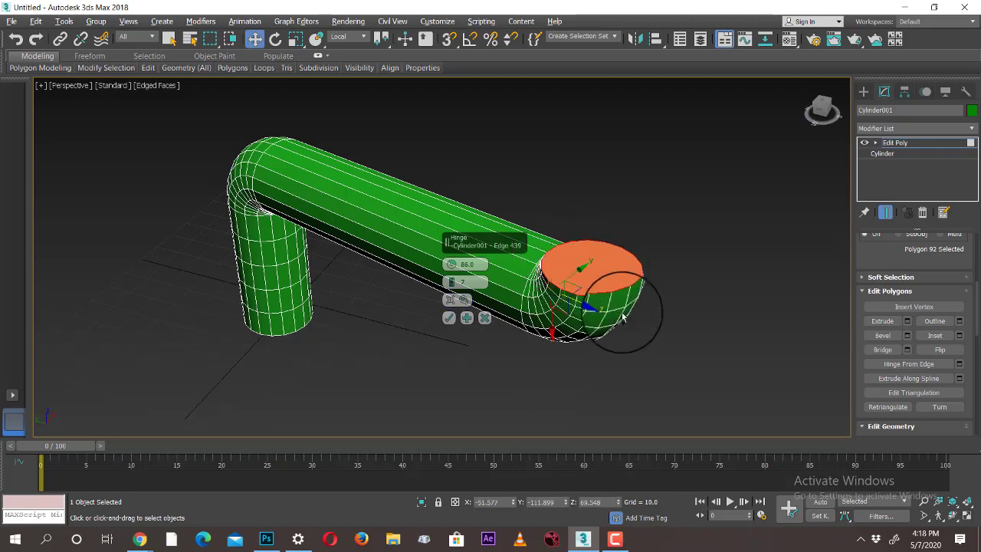
pyautogui.keyDown('alt'); pyautogui.moveTo(620, 300); pyautogui.dragTo(629, 329, button='middle'); pyautogui.keyUp('alt')
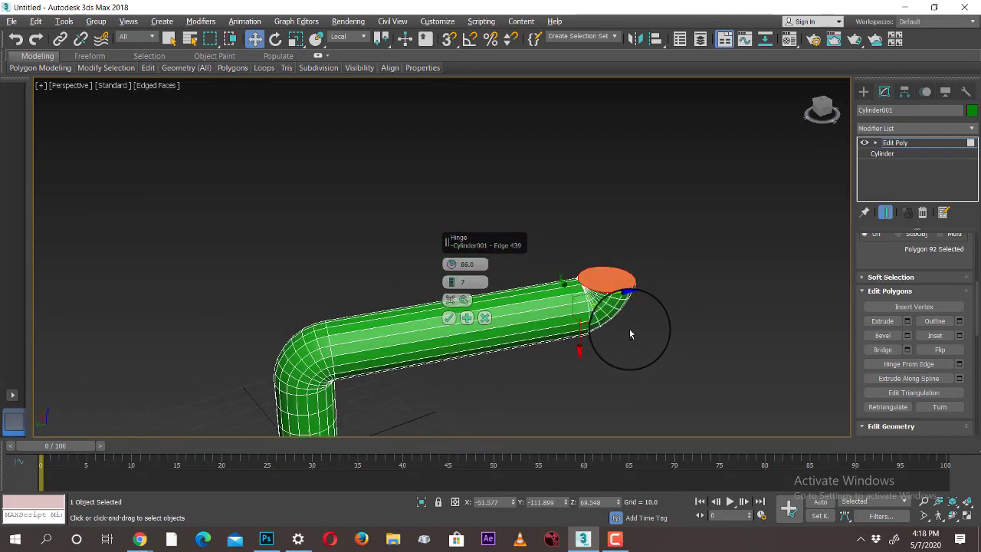
pyautogui.click(449, 318)
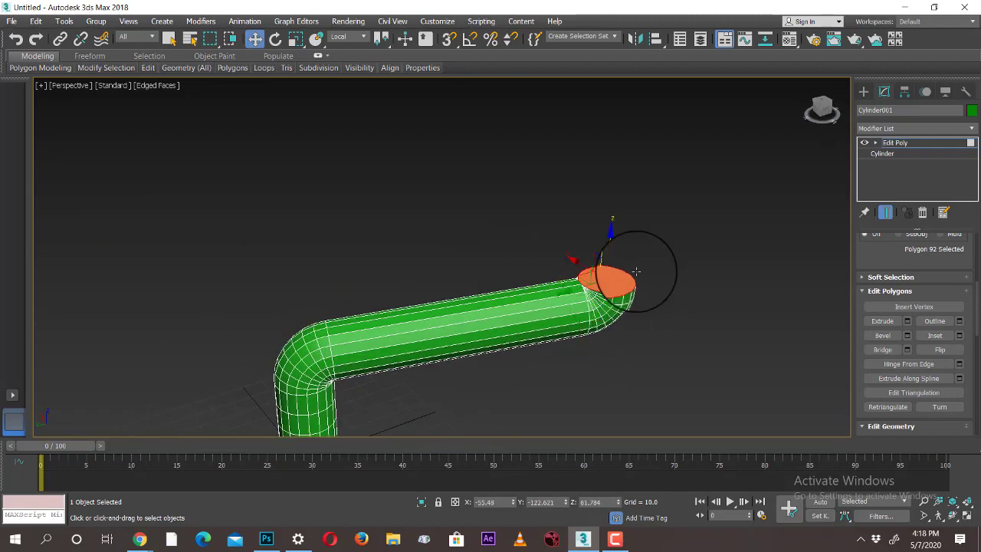
# - Extrude the upward-facing end polygon 11.301 and move it up along its local Z axis to form a long vertical section
pyautogui.click(908, 320)
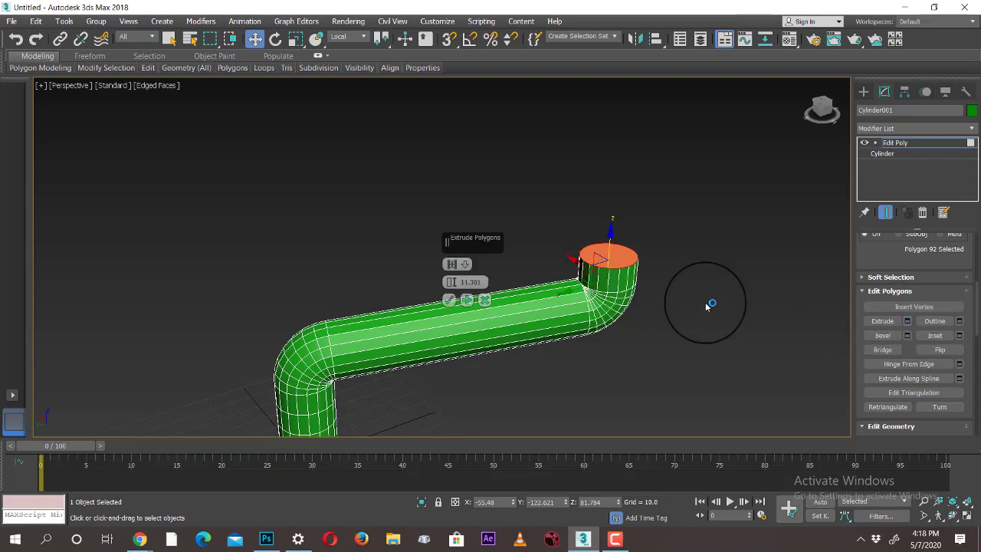
pyautogui.click(449, 300)
pyautogui.moveTo(612, 223); pyautogui.dragTo(614, 57)
# - Leave polygon editing with nothing selected and turn off the edged-faces display in the Perspective view
pyautogui.scroll(-5, 675, 273)
pyautogui.keyDown('alt'); pyautogui.moveTo(684, 273); pyautogui.dragTo(465, 256, button='middle'); pyautogui.keyUp('alt')
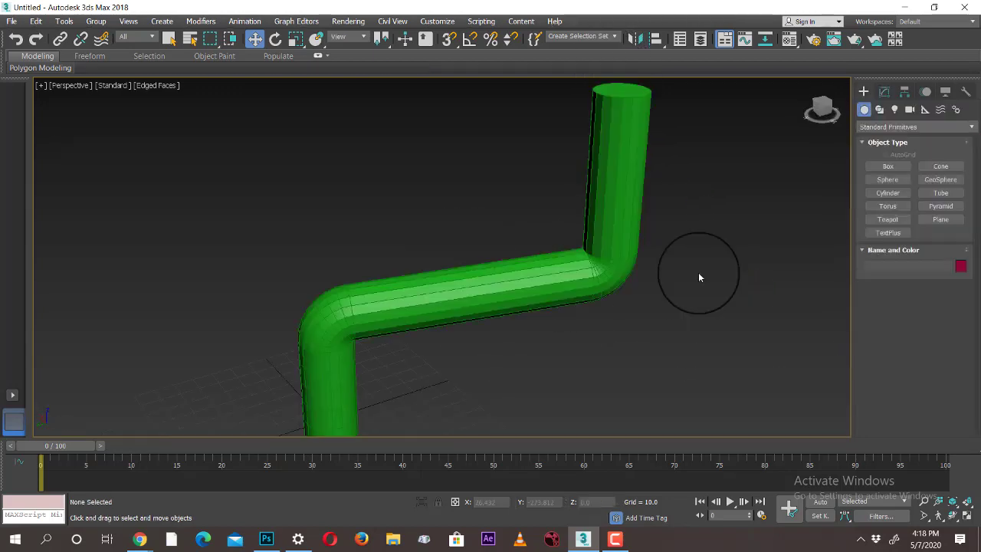
pyautogui.press('F4')
pyautogui.keyDown('alt'); pyautogui.moveTo(604, 335); pyautogui.dragTo(556, 351, button='middle'); pyautogui.keyUp('alt')
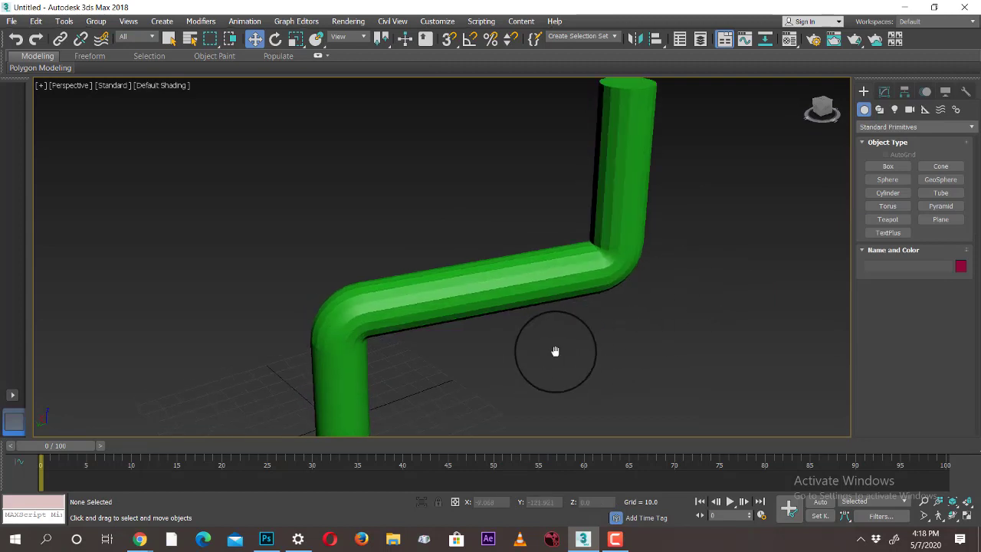
# - Select the pipe and examine the shading of its bends and straight sections
pyautogui.scroll(5, 557, 351)
pyautogui.keyDown('alt'); pyautogui.moveTo(583, 287); pyautogui.dragTo(376, 335, button='middle'); pyautogui.keyUp('alt')
pyautogui.click(272, 248)
pyautogui.scroll(-5, 511, 331)
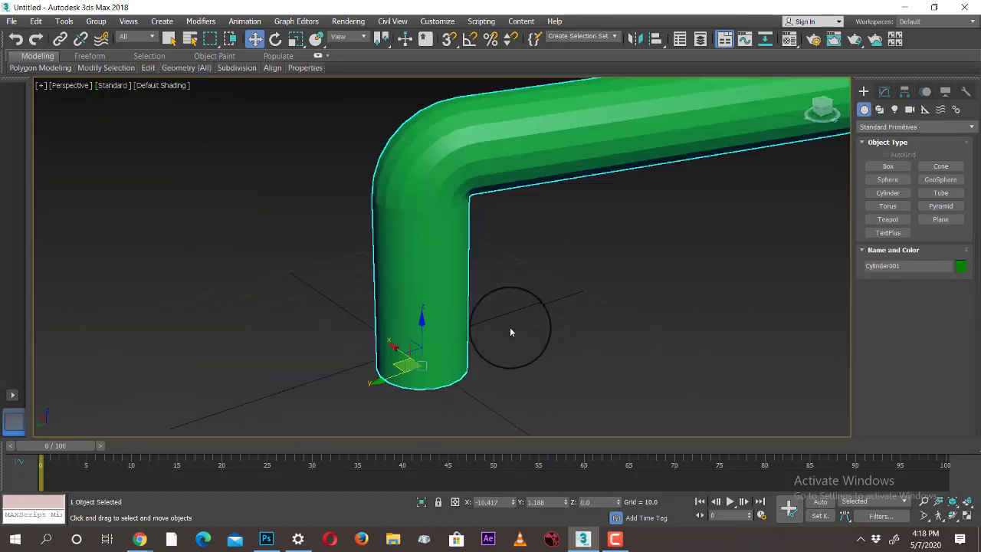
pyautogui.keyDown('alt'); pyautogui.moveTo(511, 330); pyautogui.dragTo(454, 331, button='middle'); pyautogui.keyUp('alt')
pyautogui.keyDown('alt'); pyautogui.moveTo(591, 328); pyautogui.dragTo(635, 269, button='middle'); pyautogui.keyUp('alt')
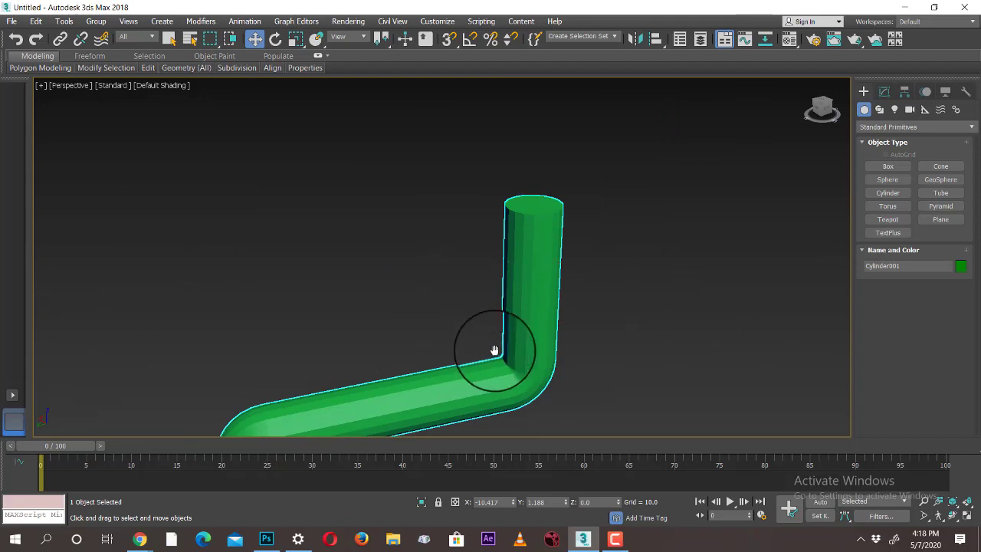
pyautogui.keyDown('alt'); pyautogui.moveTo(495, 346); pyautogui.dragTo(414, 203, button='middle'); pyautogui.keyUp('alt')
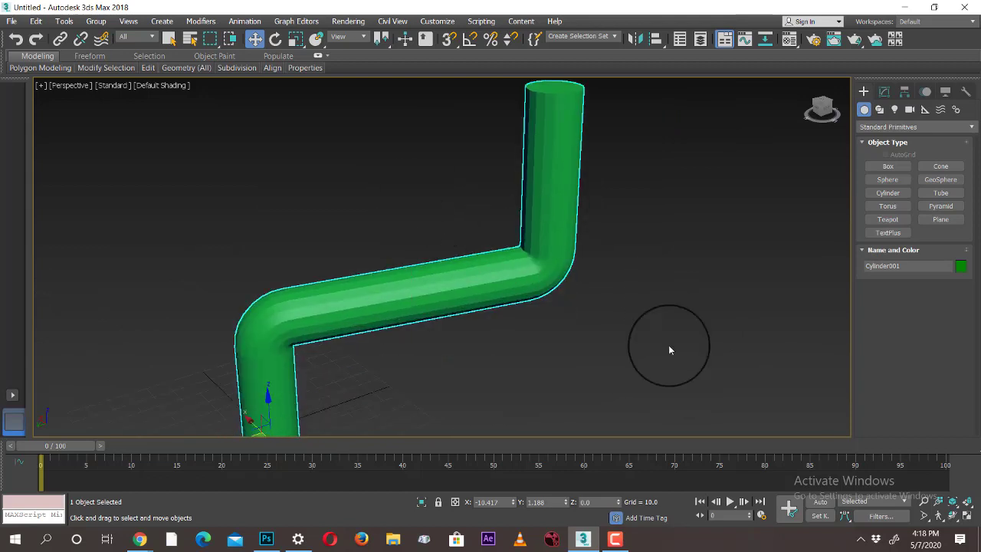
# - Enter the Polygon level of the Edit Poly modifier and select the side polygons of the upper vertical section
pyautogui.click(883, 91)
pyautogui.click(878, 144)
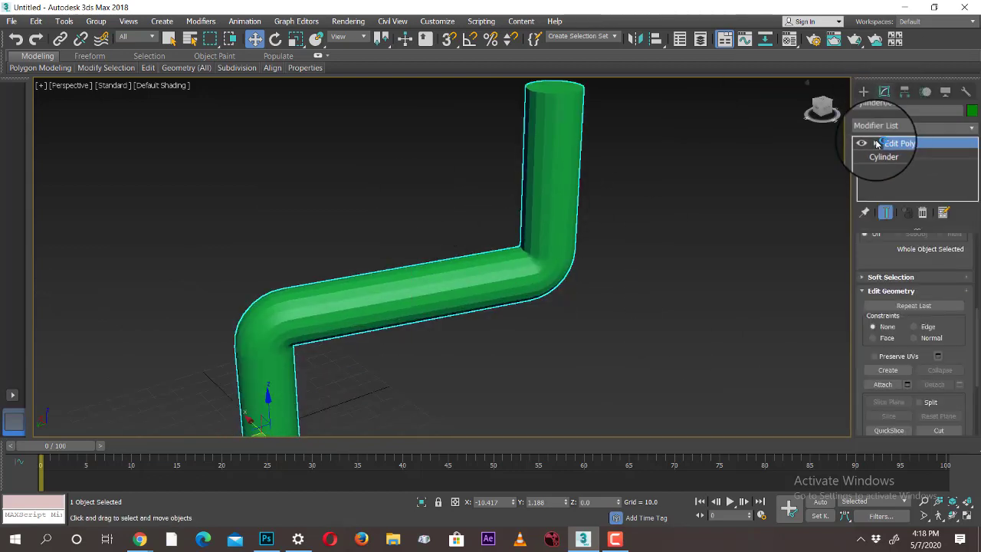
pyautogui.click(876, 143)
pyautogui.click(899, 187)
pyautogui.moveTo(430, 219); pyautogui.dragTo(529, 132)
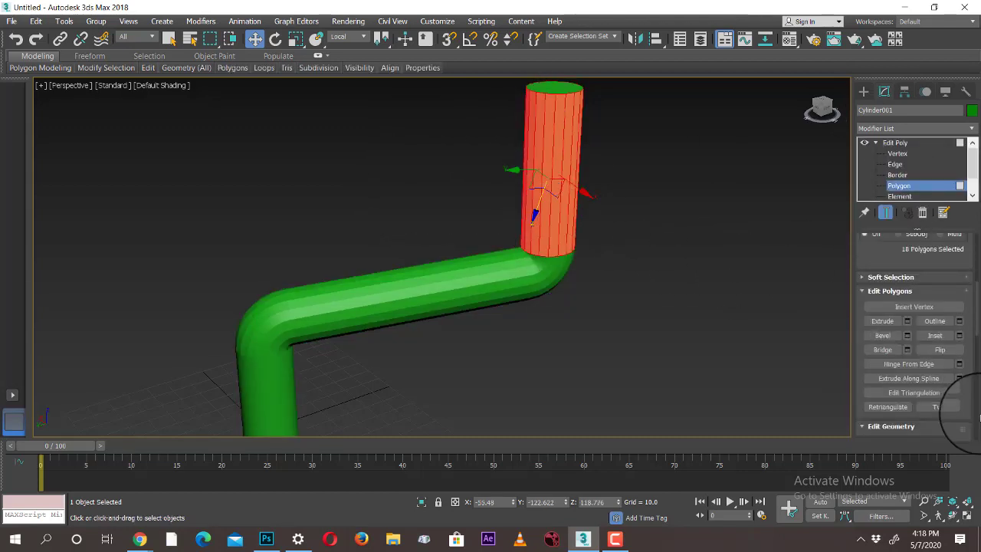
# - Find the polygon smoothing groups and assign groups 1 and 2 to the selected side polygons
pyautogui.click(889, 279)
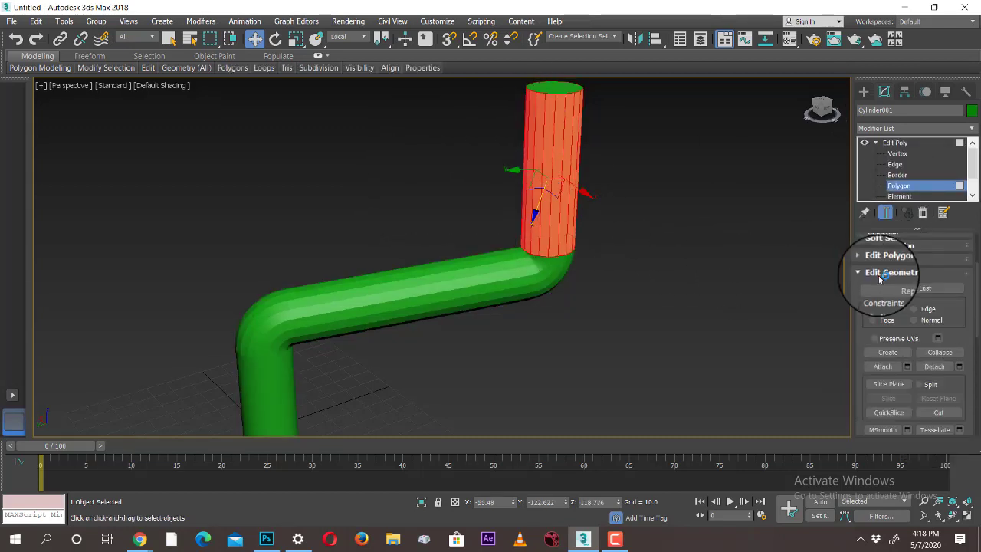
pyautogui.click(891, 272)
pyautogui.scroll(-2, 926, 356)
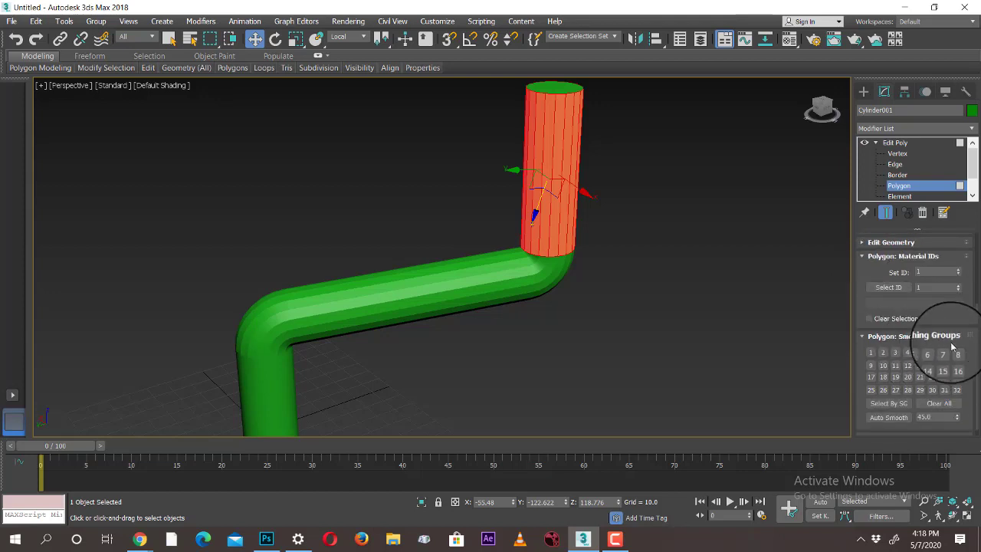
pyautogui.click(871, 353)
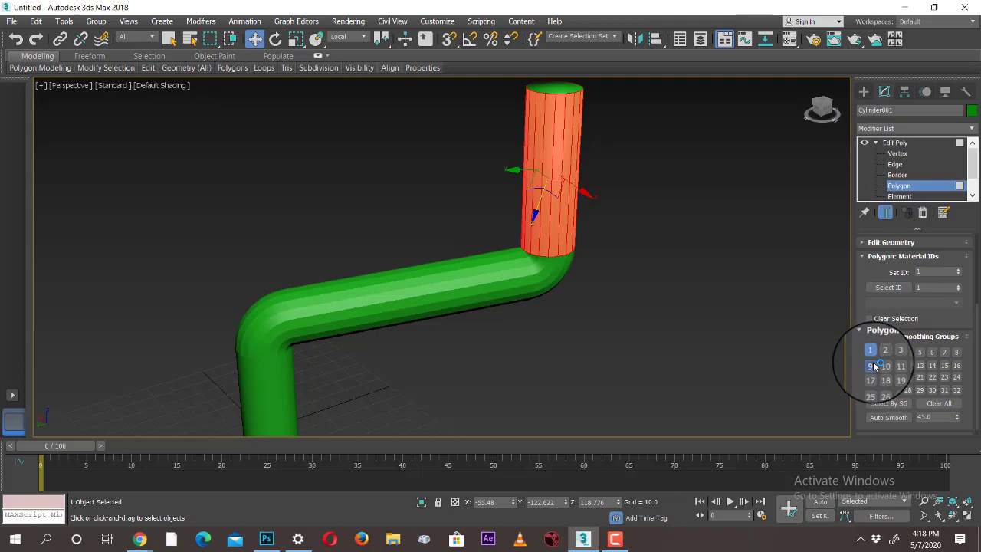
pyautogui.click(875, 365)
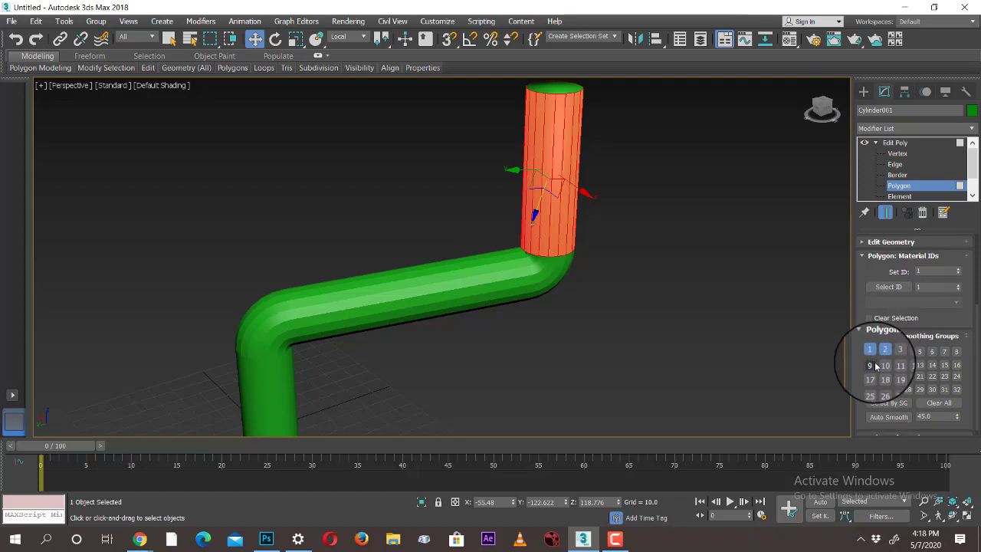
# - Leave polygon editing, examine the smoothed shading of the upper vertical section against the other sections, and reselect the pipe
pyautogui.click(864, 91)
pyautogui.click(705, 307)
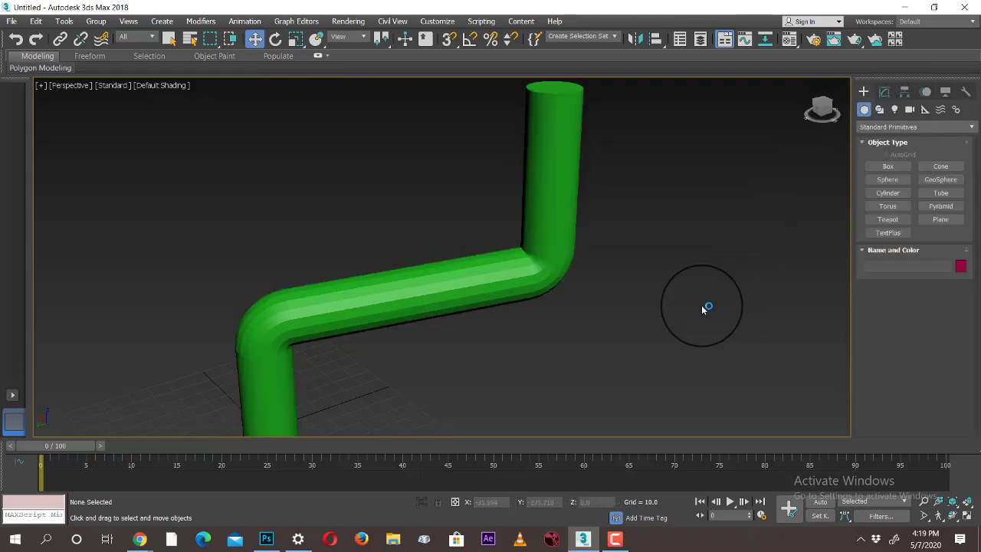
pyautogui.keyDown('alt'); pyautogui.moveTo(705, 307); pyautogui.dragTo(664, 285, button='middle'); pyautogui.keyUp('alt')
pyautogui.scroll(8, 664, 285)
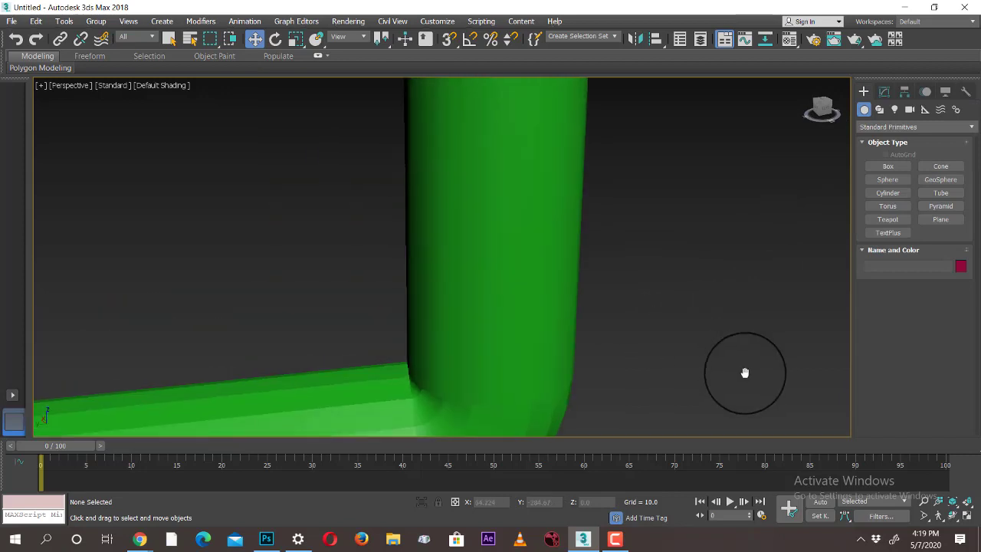
pyautogui.moveTo(729, 267); pyautogui.dragTo(731, 298)
pyautogui.scroll(6, 708, 315)
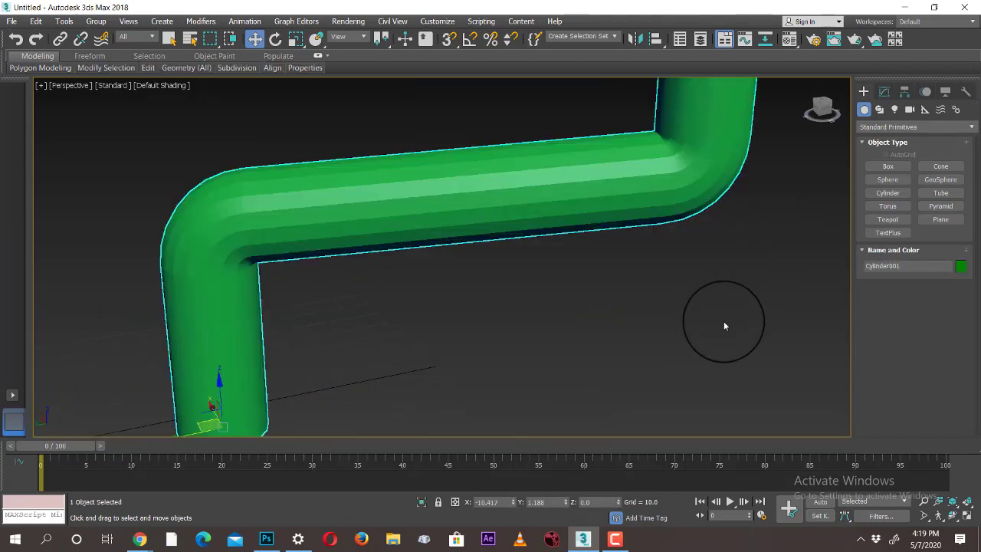
# - Assign smoothing group 1 to the side polygons of the horizontal section, then leave polygon editing with nothing selected
pyautogui.click(885, 90)
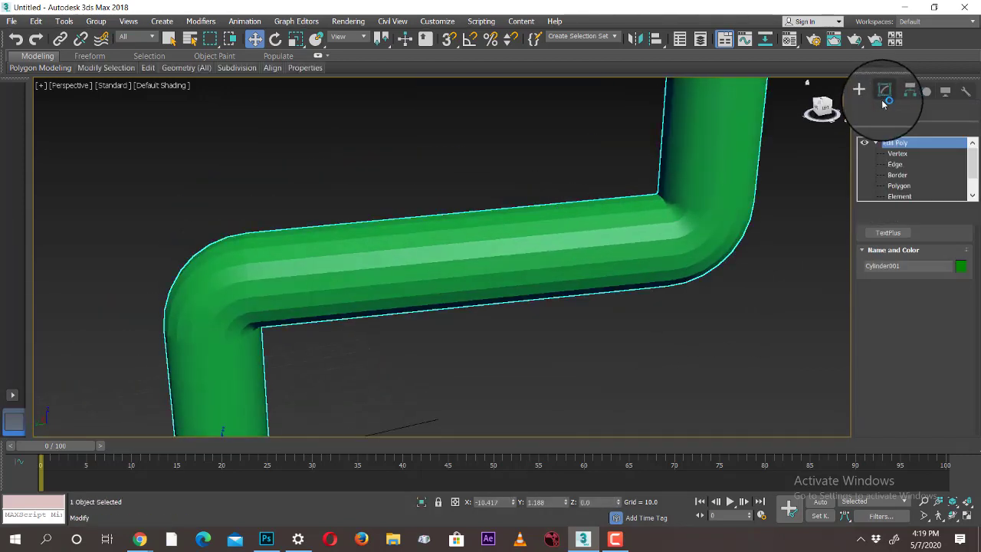
pyautogui.click(900, 185)
pyautogui.moveTo(494, 139); pyautogui.dragTo(539, 386)
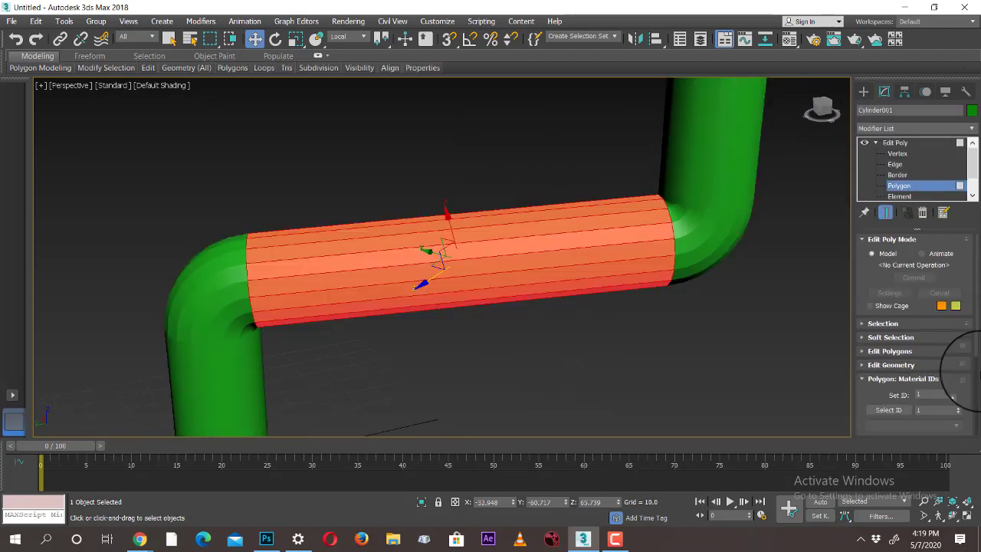
pyautogui.scroll(-3, 878, 395)
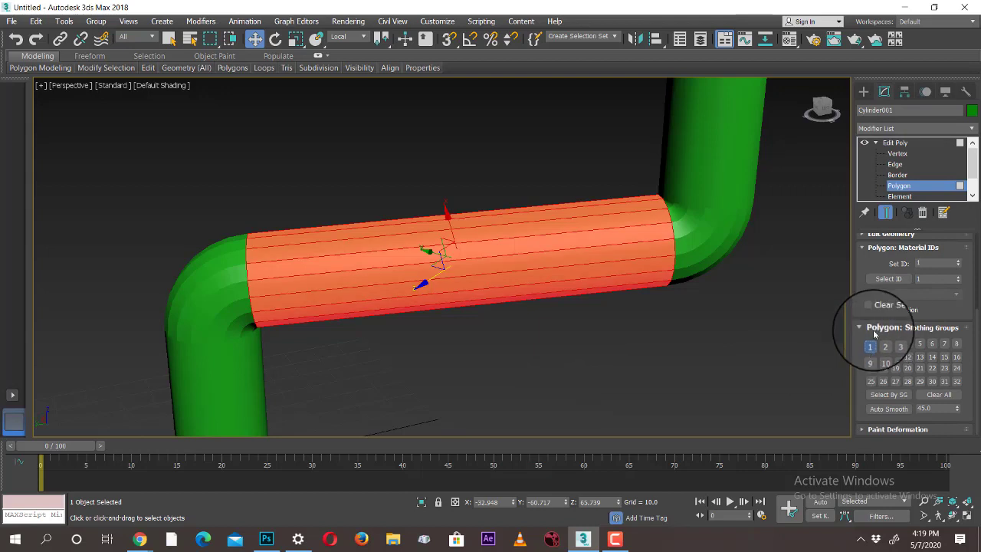
pyautogui.click(864, 92)
pyautogui.click(763, 319)
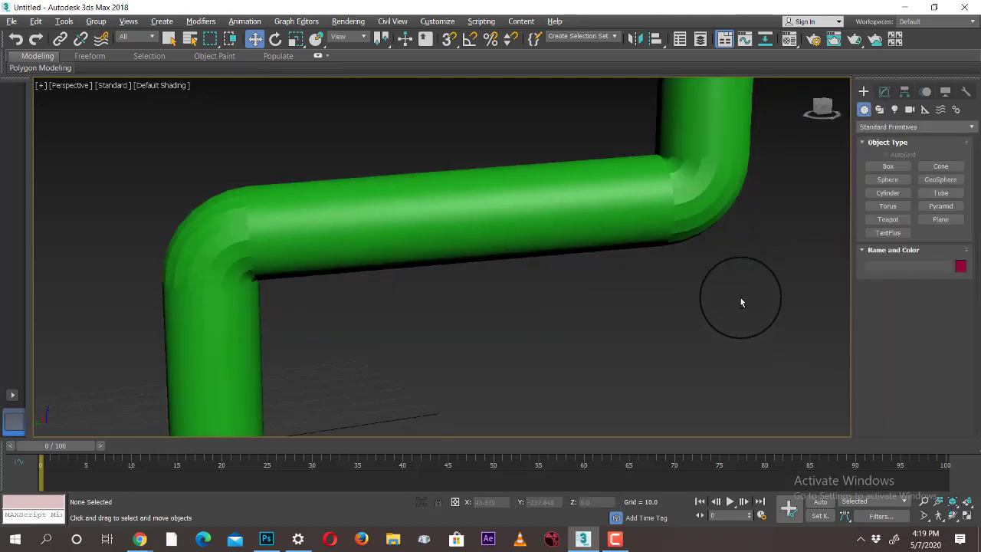
# - Select the pipe and examine the faceted shading around its upper bend
pyautogui.keyDown('alt'); pyautogui.moveTo(740, 303); pyautogui.dragTo(672, 189, button='middle'); pyautogui.keyUp('alt')
pyautogui.click(672, 189)
pyautogui.keyDown('alt'); pyautogui.moveTo(760, 273); pyautogui.dragTo(726, 256, button='middle'); pyautogui.keyUp('alt')
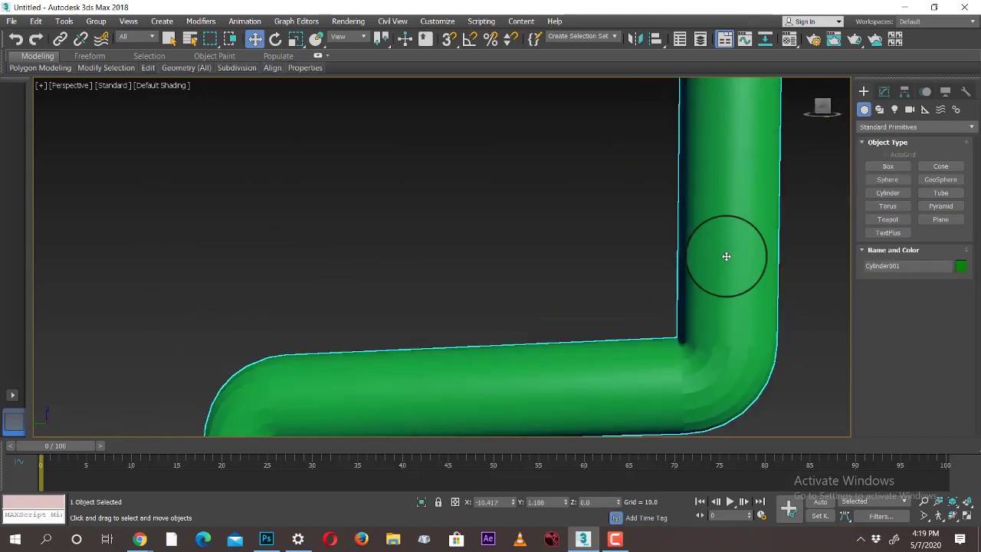
pyautogui.scroll(-5, 727, 256)
pyautogui.scroll(5, 751, 267)
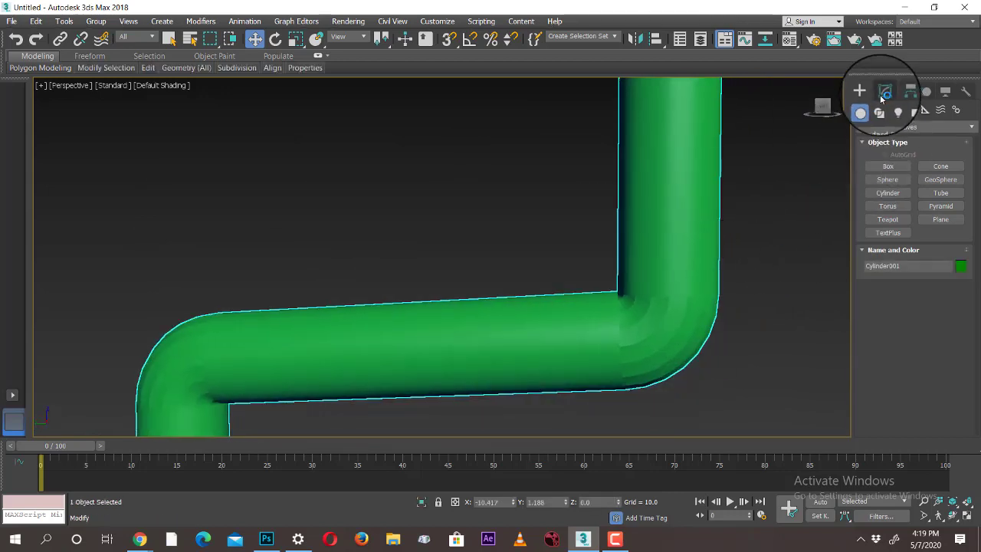
# - Enter the Polygon level and reduce the selection to only the polygons of the upper bend
pyautogui.click(885, 92)
pyautogui.click(899, 186)
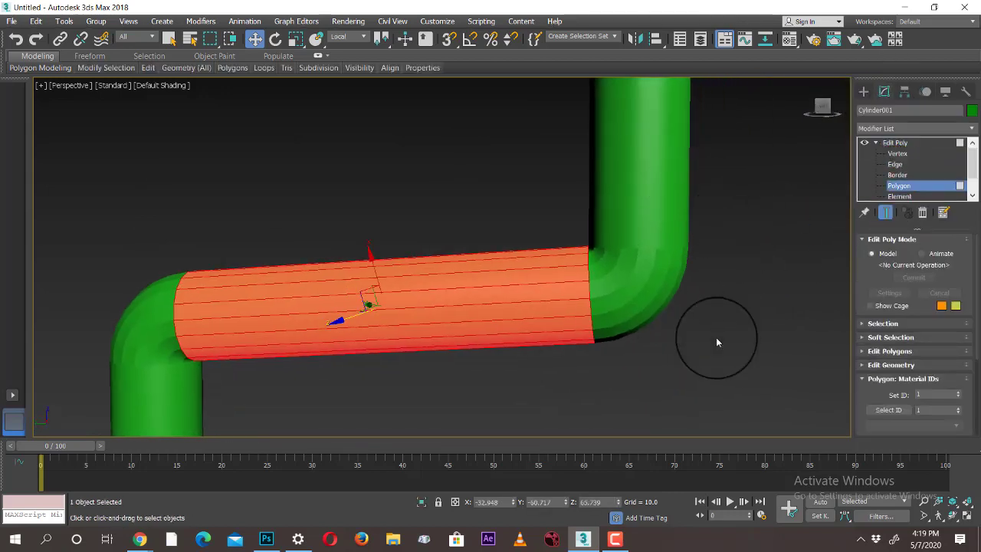
pyautogui.keyDown('ctrl'); pyautogui.moveTo(717, 343); pyautogui.dragTo(485, 184); pyautogui.keyUp('ctrl')
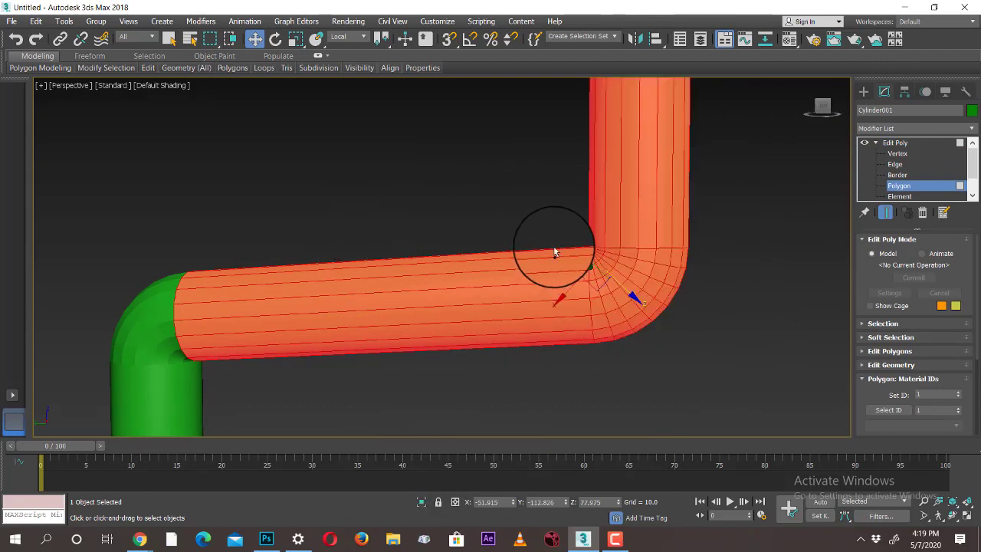
pyautogui.keyDown('alt'); pyautogui.moveTo(720, 207); pyautogui.dragTo(491, 168); pyautogui.keyUp('alt')
pyautogui.keyDown('alt'); pyautogui.moveTo(399, 217); pyautogui.dragTo(475, 491); pyautogui.keyUp('alt')
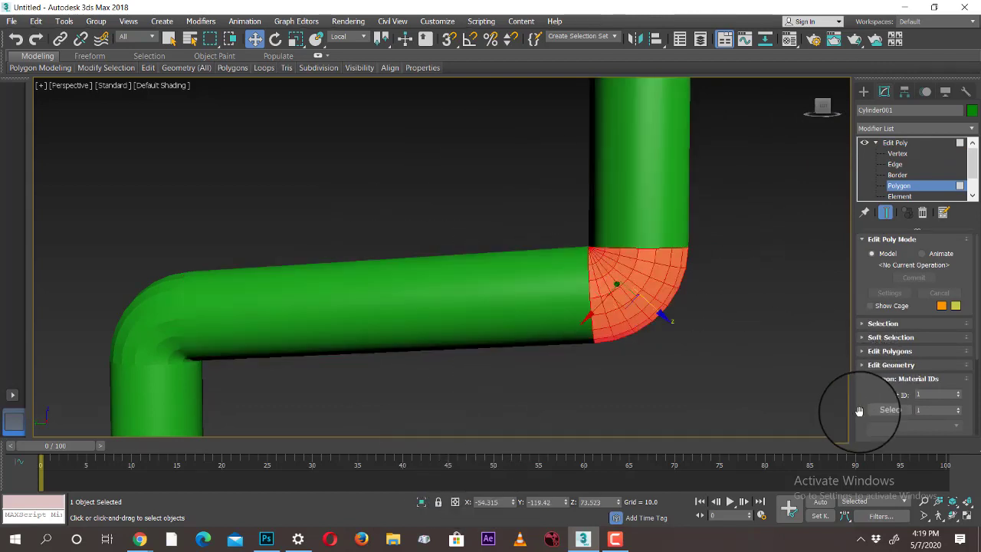
# - Assign smoothing group 1 to the upper bend's polygons and leave polygon editing with nothing selected
pyautogui.moveTo(864, 397); pyautogui.dragTo(872, 293)
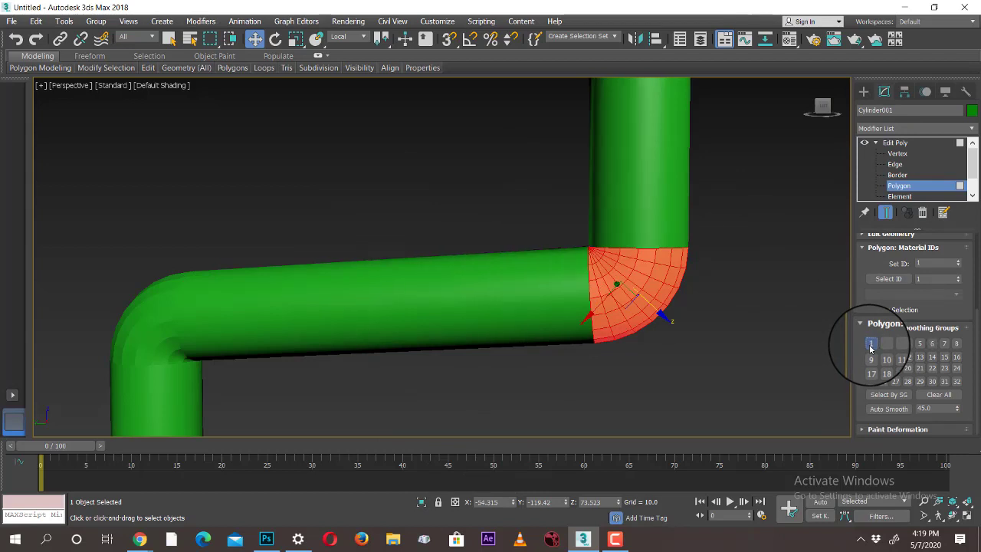
pyautogui.click(864, 91)
pyautogui.click(751, 279)
pyautogui.scroll(-3, 719, 329)
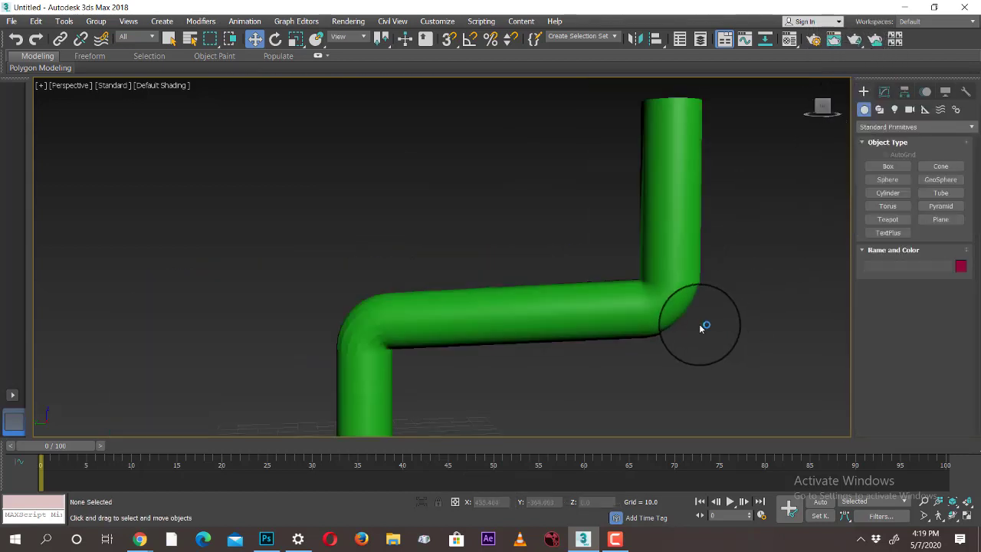
pyautogui.keyDown('alt'); pyautogui.moveTo(702, 328); pyautogui.dragTo(657, 280, button='middle'); pyautogui.keyUp('alt')
# - Select the pipe, return to its Polygon level and select only the polygons of the lower bend
pyautogui.click(682, 222)
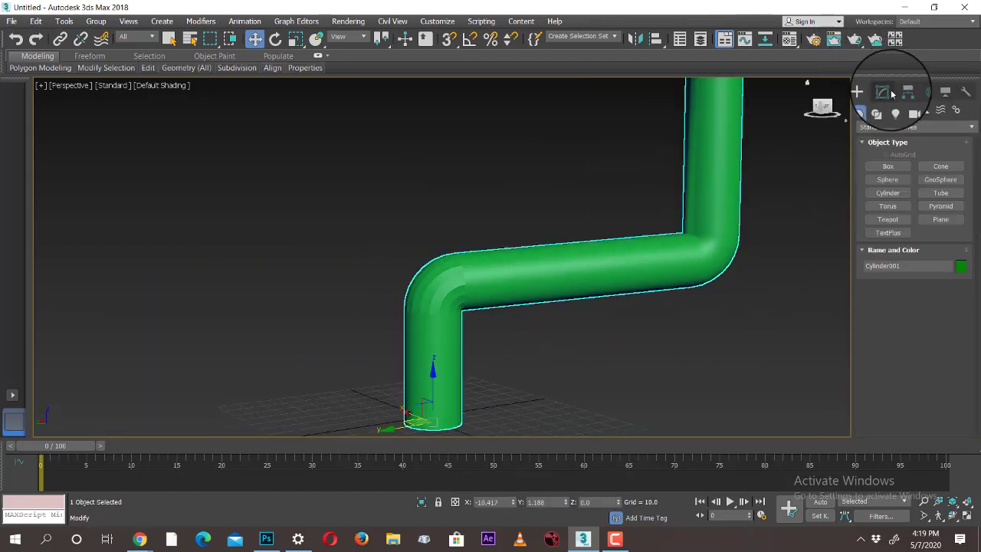
pyautogui.click(884, 92)
pyautogui.click(899, 186)
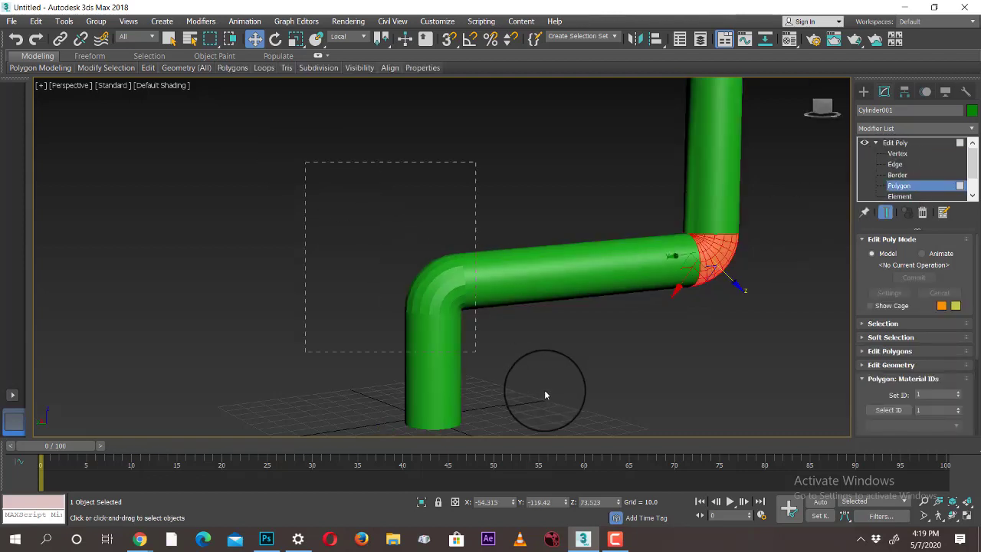
pyautogui.moveTo(546, 395); pyautogui.dragTo(378, 427)
pyautogui.keyDown('alt'); pyautogui.moveTo(560, 234); pyautogui.dragTo(622, 439); pyautogui.keyUp('alt')
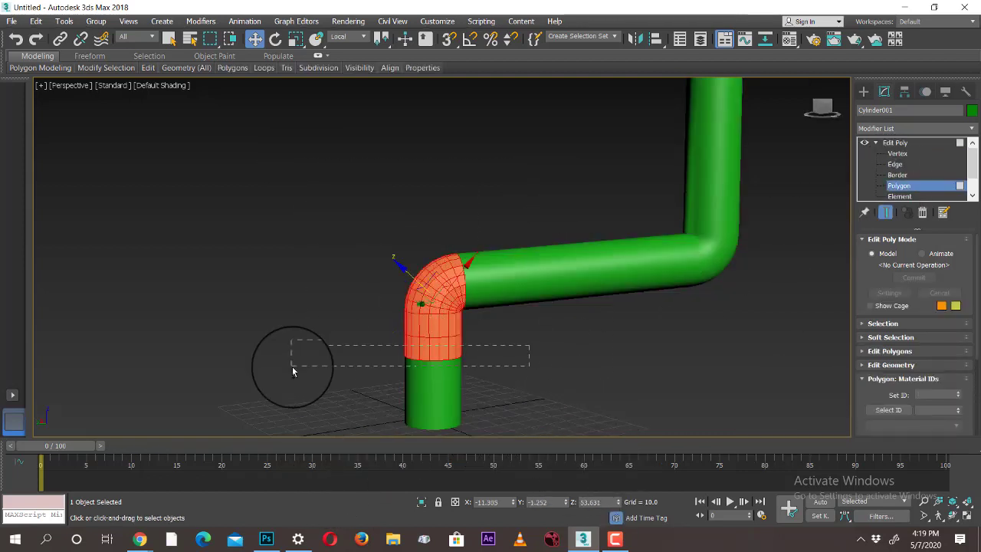
pyautogui.keyDown('alt'); pyautogui.moveTo(294, 346); pyautogui.dragTo(326, 363); pyautogui.keyUp('alt')
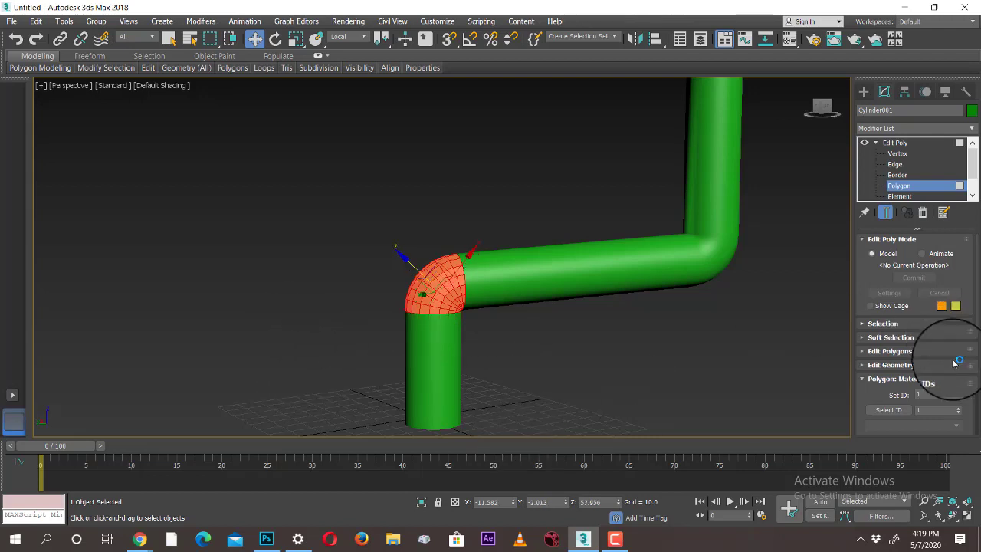
# - Assign a smoothing group to the lower bend's polygons so it blends with the straight sections, and deselect the pipe
pyautogui.scroll(-4, 893, 322)
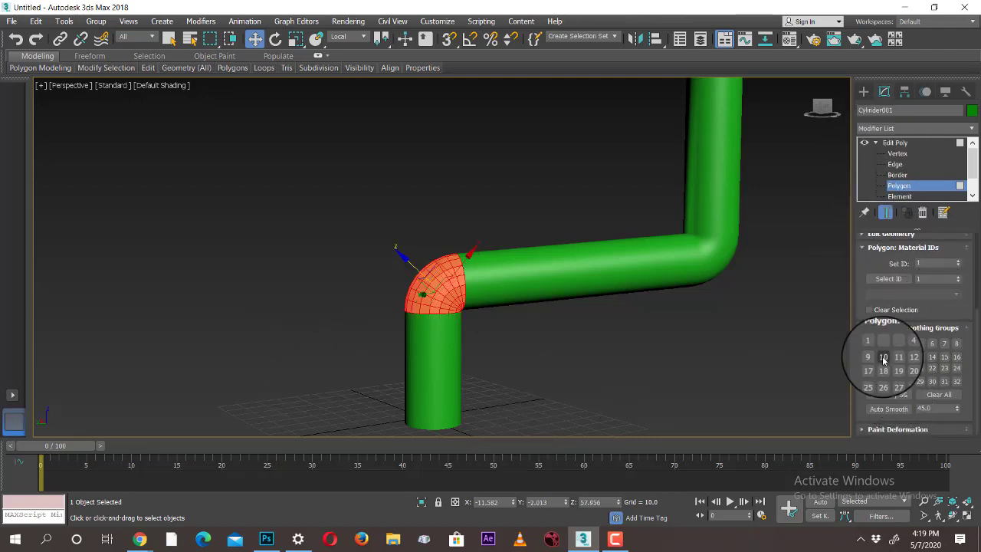
pyautogui.click(864, 92)
pyautogui.click(750, 355)
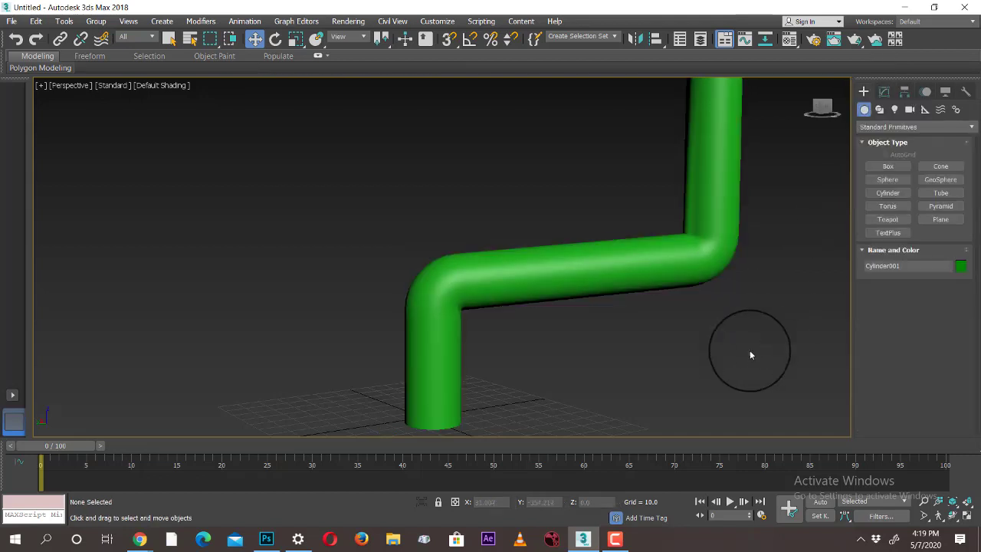
# - Delete the finished pipe from the scene, leaving an empty grid
pyautogui.scroll(-2, 759, 374)
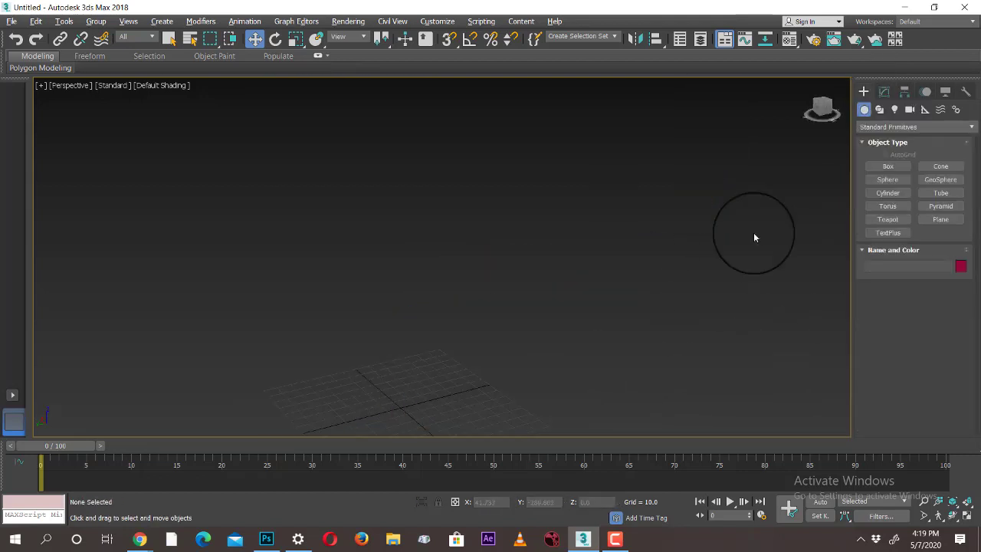
pyautogui.moveTo(618, 316); pyautogui.dragTo(714, 211, button='middle')
pyautogui.scroll(3, 670, 295)
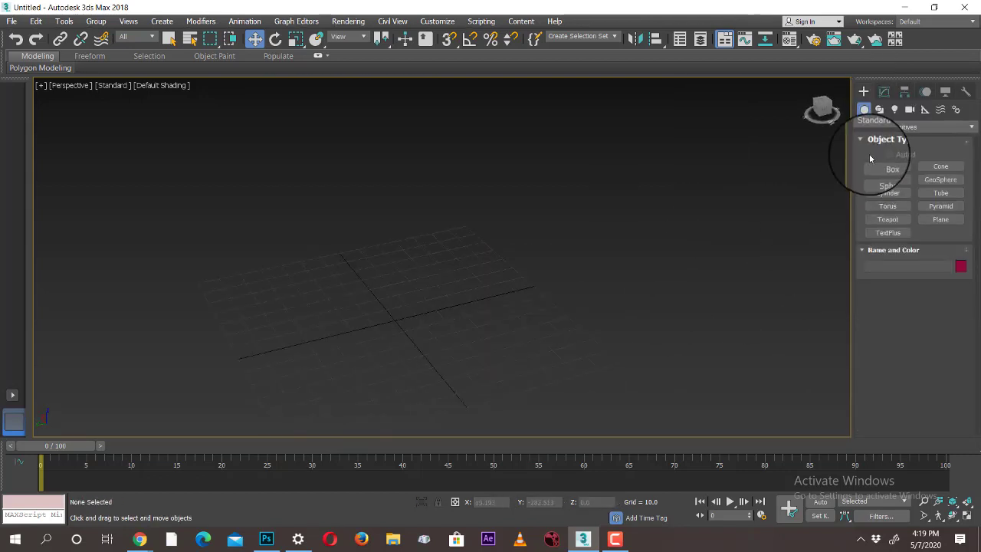
# - Create a tall box near the grid centre, about 15.3 long, 14.7 wide and 68.2 high
pyautogui.click(886, 169)
pyautogui.moveTo(501, 356); pyautogui.dragTo(548, 306, button='middle')
pyautogui.moveTo(426, 268); pyautogui.dragTo(388, 294)
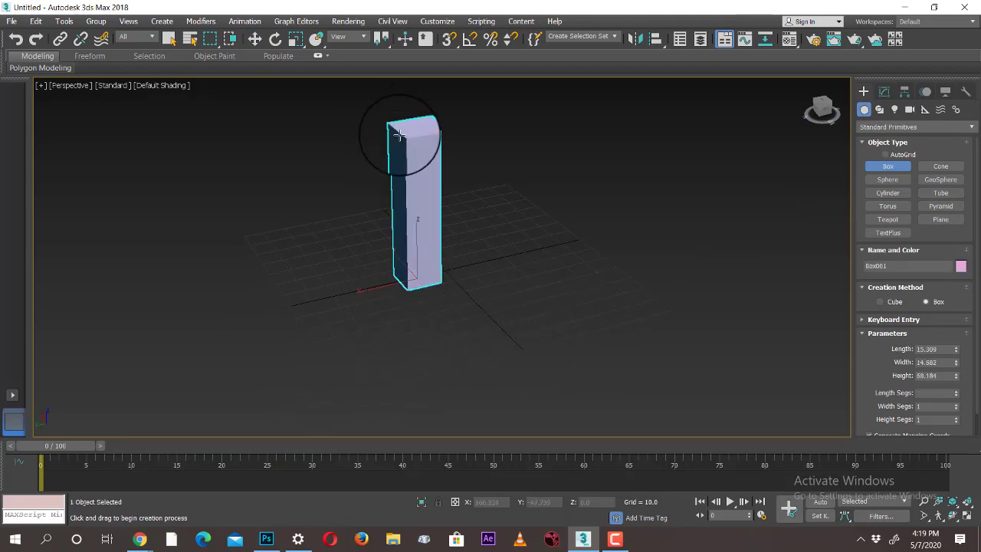
pyautogui.click(399, 135)
pyautogui.press('w')
# - Add an Edit Poly modifier to the box and enter its Polygon level
pyautogui.keyDown('alt'); pyautogui.moveTo(537, 328); pyautogui.dragTo(427, 250, button='middle'); pyautogui.keyUp('alt')
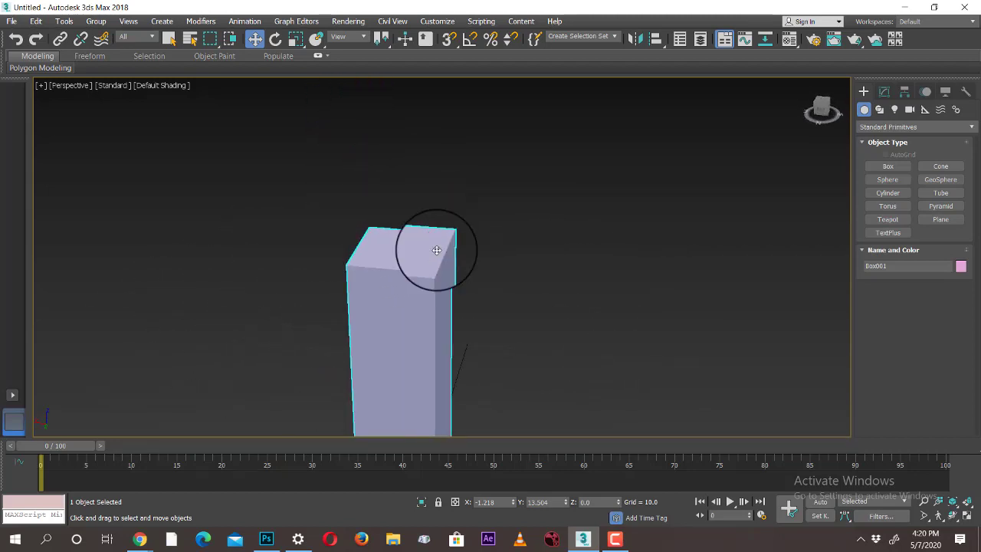
pyautogui.keyDown('alt'); pyautogui.moveTo(388, 206); pyautogui.dragTo(522, 211, button='middle'); pyautogui.keyUp('alt')
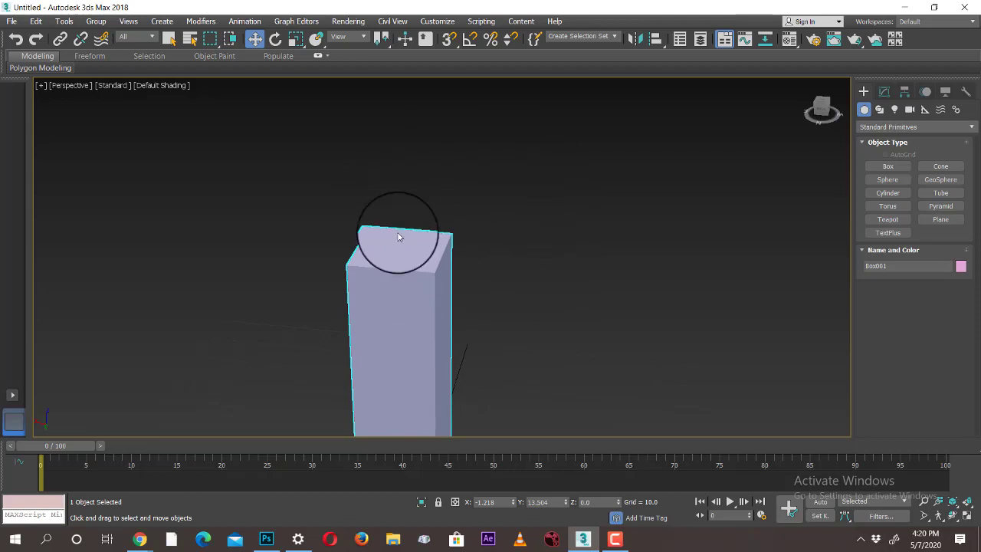
pyautogui.keyDown('alt'); pyautogui.moveTo(398, 233); pyautogui.dragTo(484, 270, button='middle'); pyautogui.keyUp('alt')
pyautogui.scroll(-3, 533, 293)
pyautogui.click(885, 91)
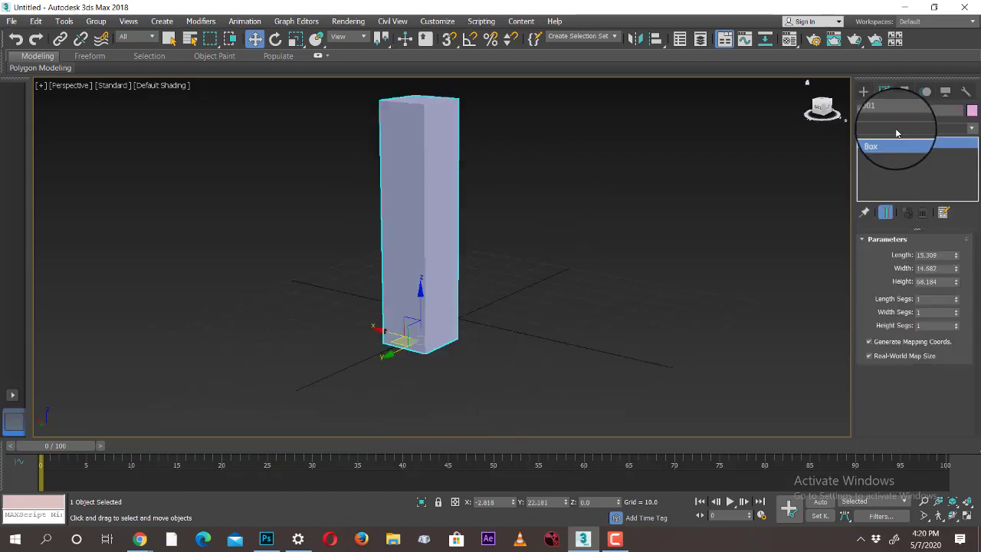
pyautogui.click(896, 128)
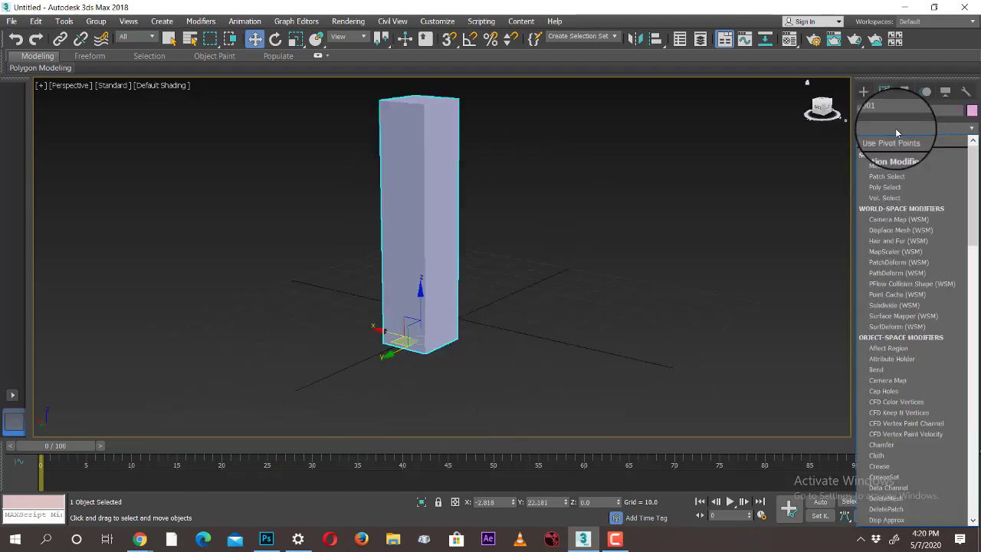
pyautogui.write('esh')
pyautogui.click(910, 176)
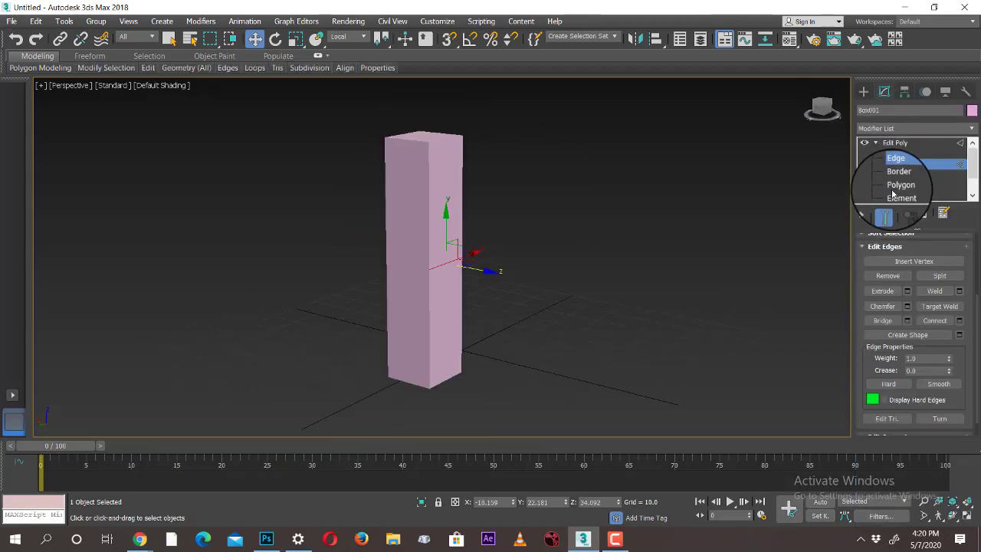
pyautogui.click(895, 186)
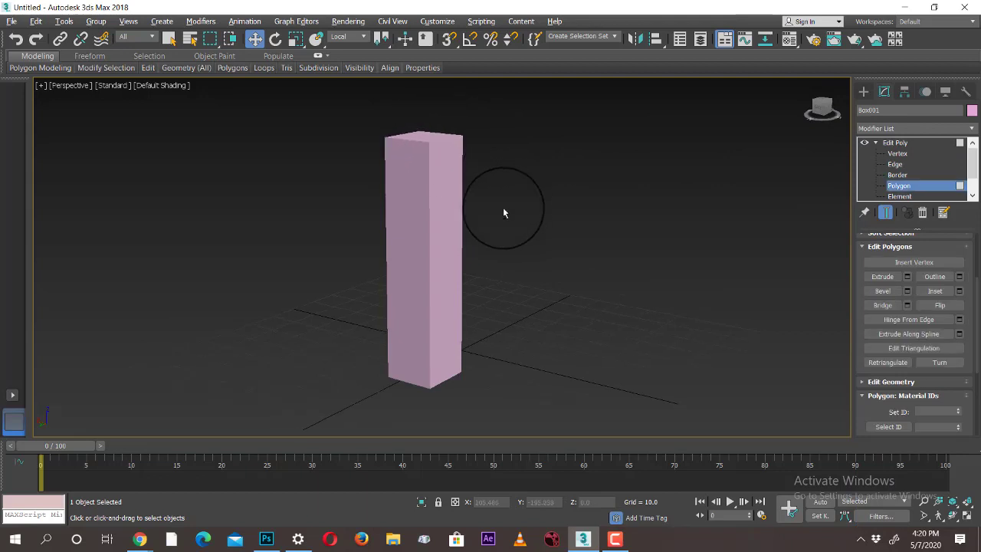
# - Apply Hinge From Edge to the box's top polygon with edged faces shown, using an angle of 180 degrees and 33 segments
pyautogui.click(960, 320)
pyautogui.moveTo(660, 288); pyautogui.dragTo(579, 307, button='middle')
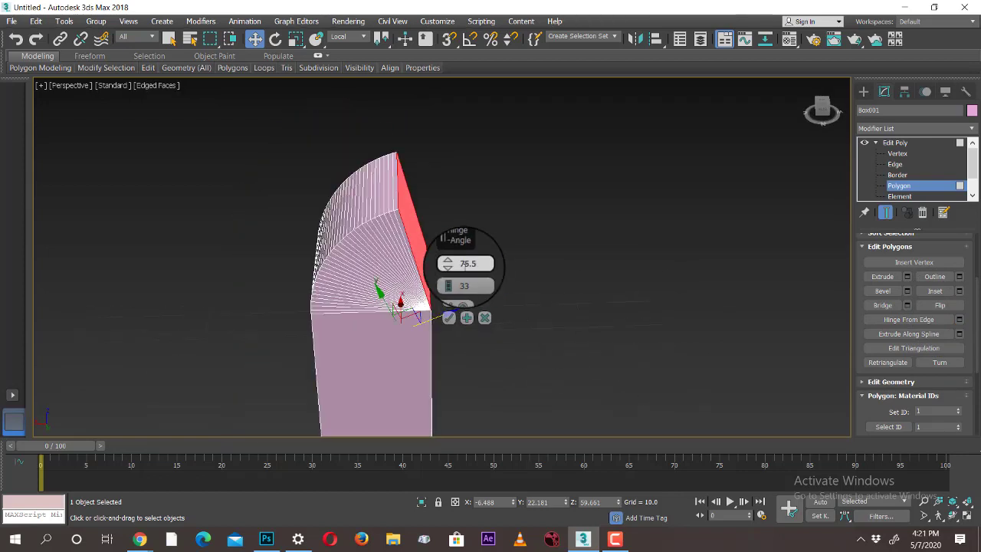
pyautogui.moveTo(478, 266); pyautogui.dragTo(425, 274)
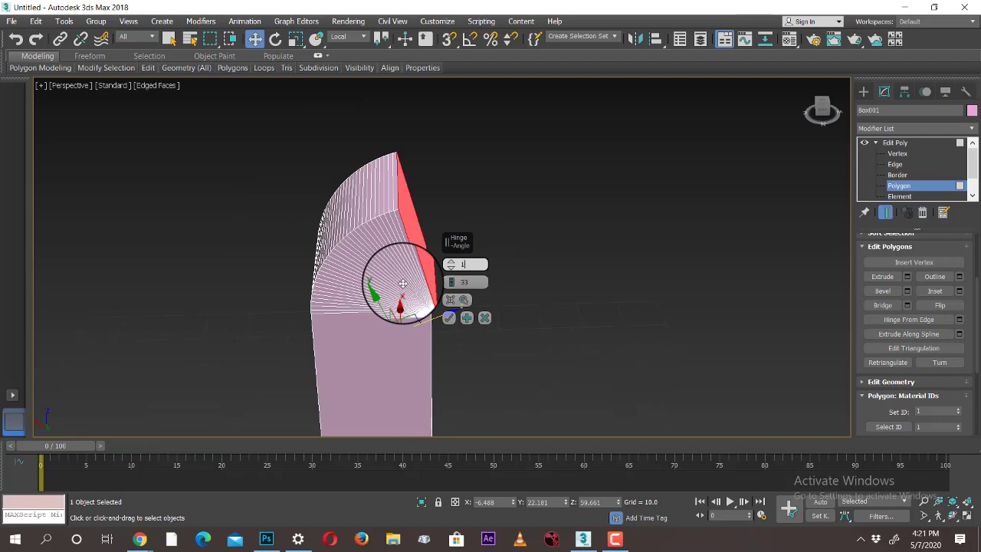
pyautogui.write('180')
pyautogui.press('Return')
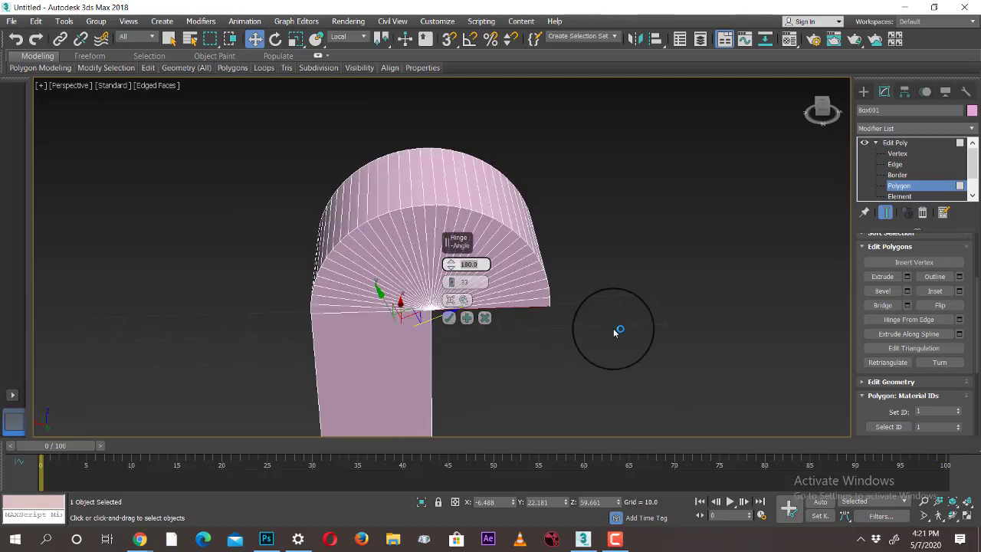
# - Set the hinge angle of the box's top polygon to 270 degrees
pyautogui.moveTo(618, 329)
pyautogui.keyDown('alt'); pyautogui.mouseDown(button='middle')
pyautogui.moveTo(602, 285)
pyautogui.moveTo(559, 302)
pyautogui.moveTo(636, 316)
pyautogui.moveTo(629, 320)
pyautogui.mouseUp(button='middle'); pyautogui.keyUp('alt')
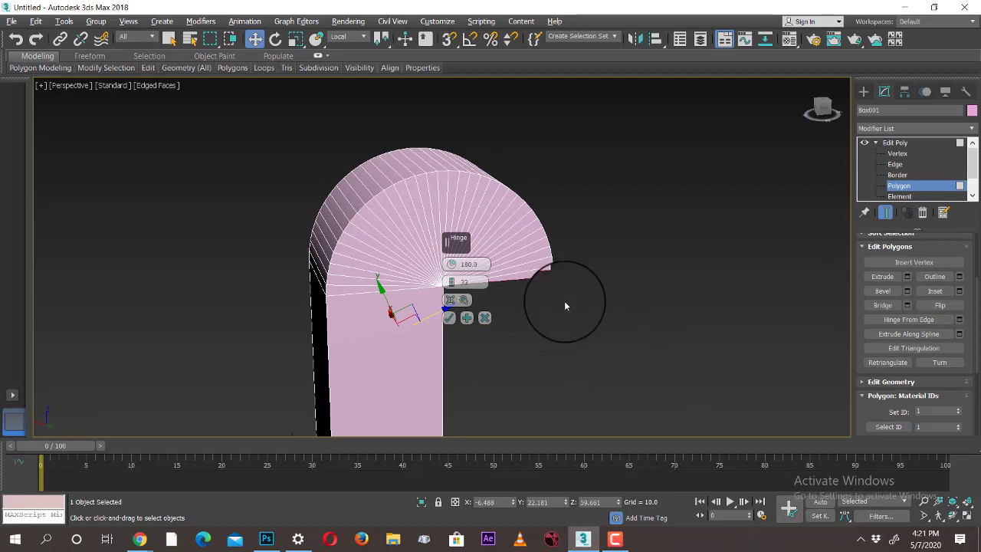
pyautogui.moveTo(459, 267); pyautogui.dragTo(475, 255)
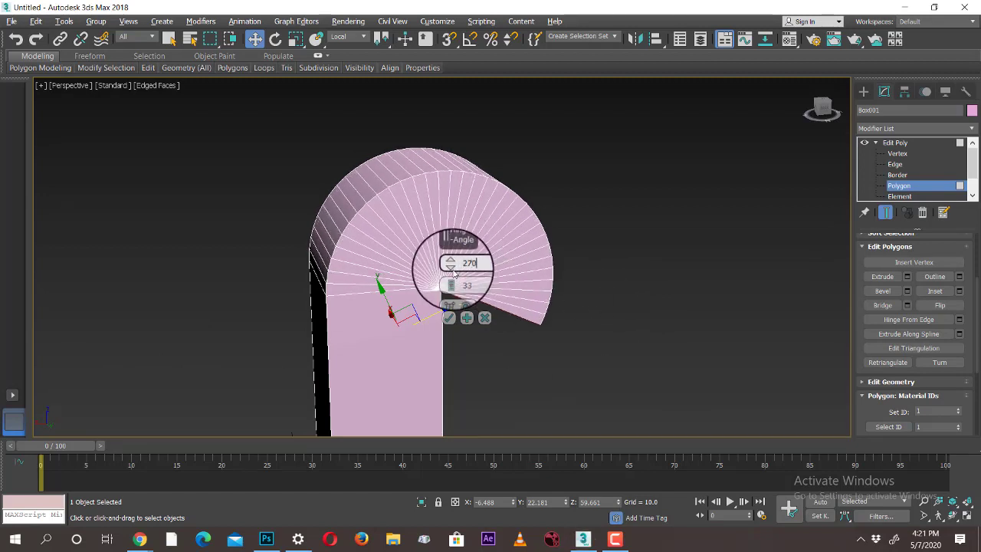
pyautogui.keyDown('alt'); pyautogui.moveTo(603, 344); pyautogui.dragTo(471, 282, button='middle'); pyautogui.keyUp('alt')
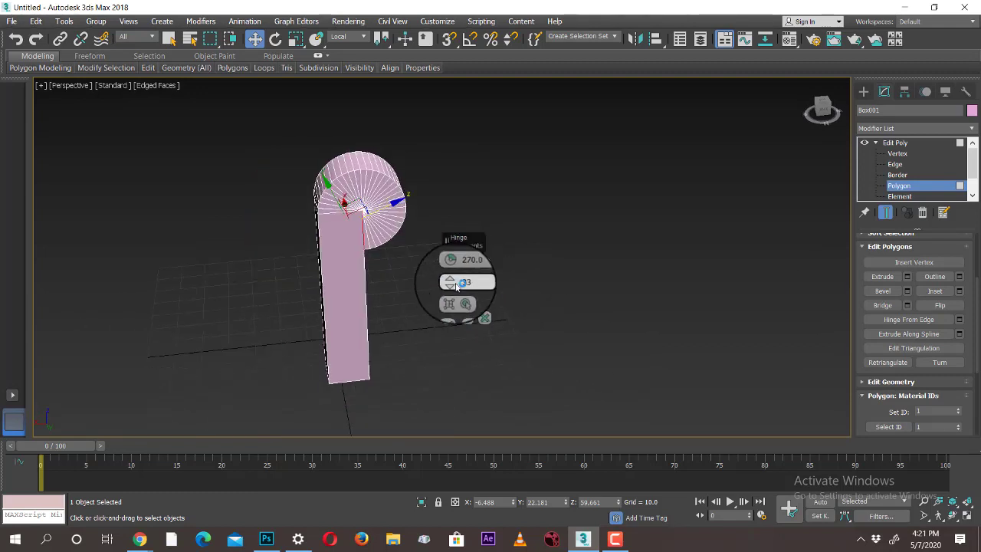
# - Apply the box's top hinge with fewer segments, and hinge its bottom polygon by 270 degrees with 18 segments
pyautogui.moveTo(457, 285); pyautogui.dragTo(465, 309)
pyautogui.keyDown('alt'); pyautogui.moveTo(449, 347); pyautogui.dragTo(344, 286, button='middle'); pyautogui.keyUp('alt')
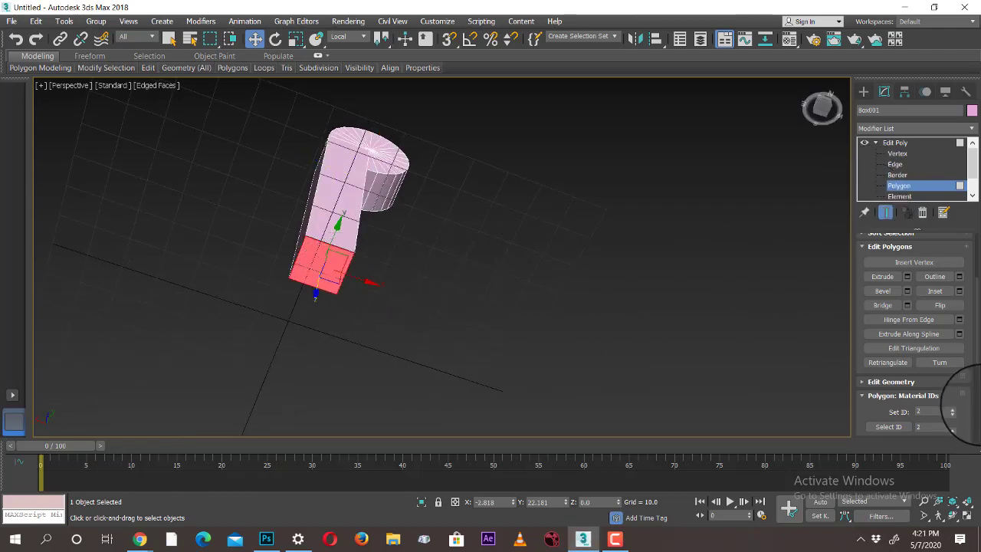
pyautogui.click(960, 319)
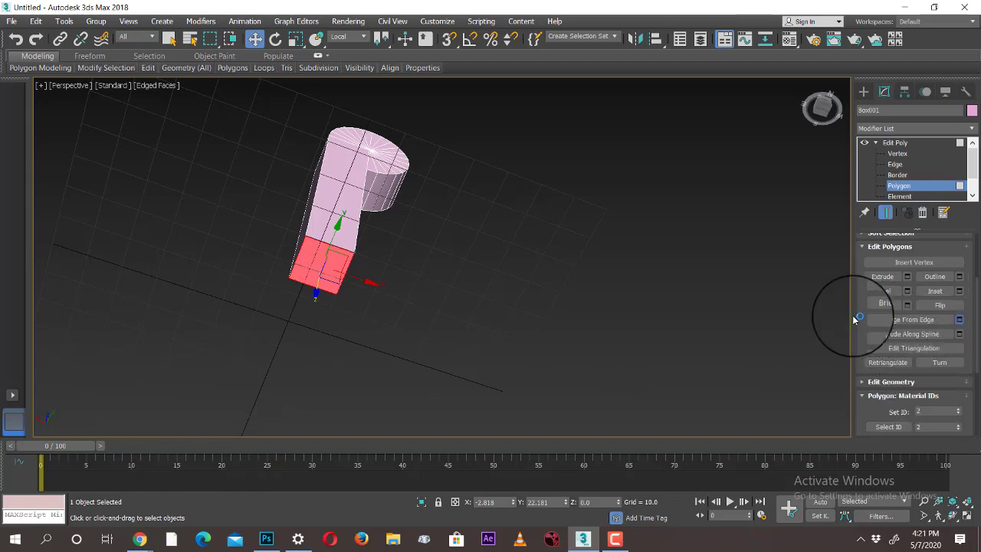
pyautogui.keyDown('alt'); pyautogui.moveTo(495, 323); pyautogui.dragTo(342, 154, button='middle'); pyautogui.keyUp('alt')
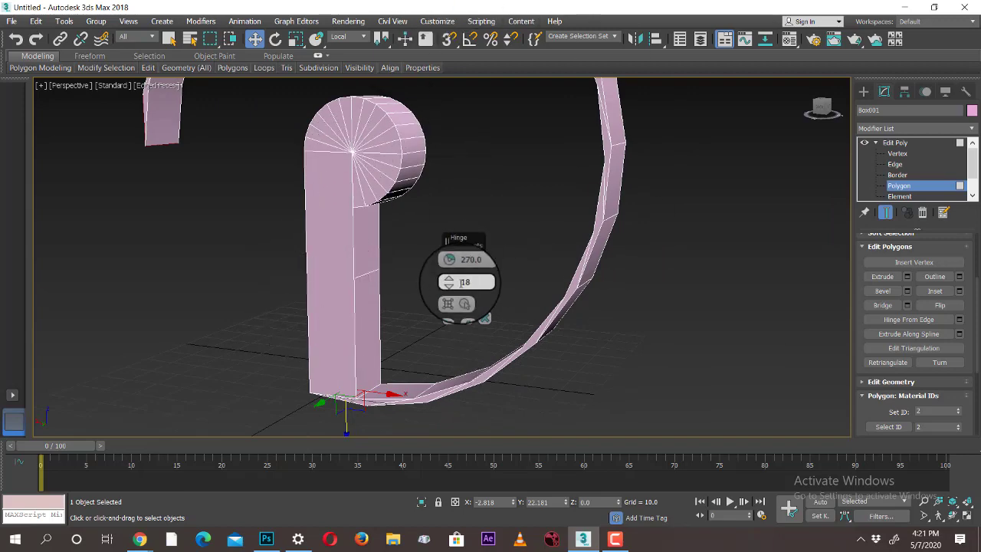
pyautogui.keyDown('alt'); pyautogui.moveTo(335, 287); pyautogui.dragTo(447, 335, button='middle'); pyautogui.keyUp('alt')
pyautogui.click(449, 318)
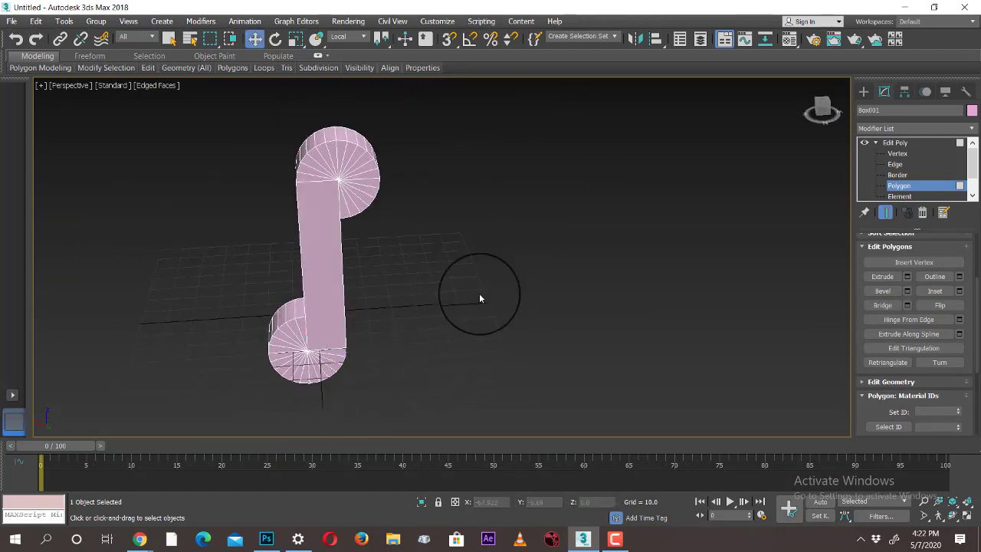
pyautogui.keyDown('alt'); pyautogui.moveTo(478, 295); pyautogui.dragTo(843, 149, button='middle'); pyautogui.keyUp('alt')
pyautogui.click(864, 92)
pyautogui.click(514, 204)
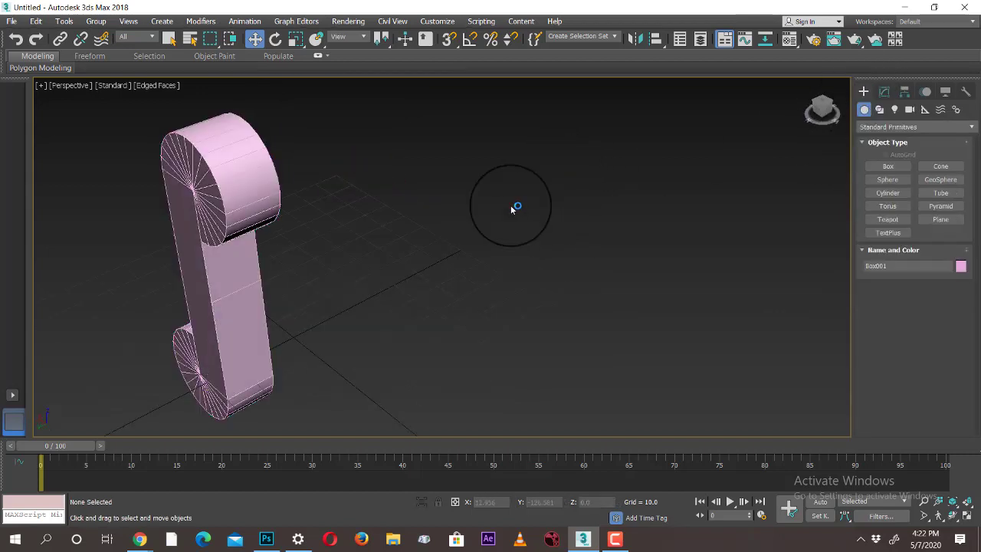
# - Create a plane across the grid centre, about 35.8 long and 120.8 wide
pyautogui.keyDown('alt'); pyautogui.moveTo(514, 203); pyautogui.dragTo(587, 282, button='middle'); pyautogui.keyUp('alt')
pyautogui.click(888, 167)
pyautogui.keyDown('alt'); pyautogui.moveTo(330, 296); pyautogui.dragTo(444, 349, button='middle'); pyautogui.keyUp('alt')
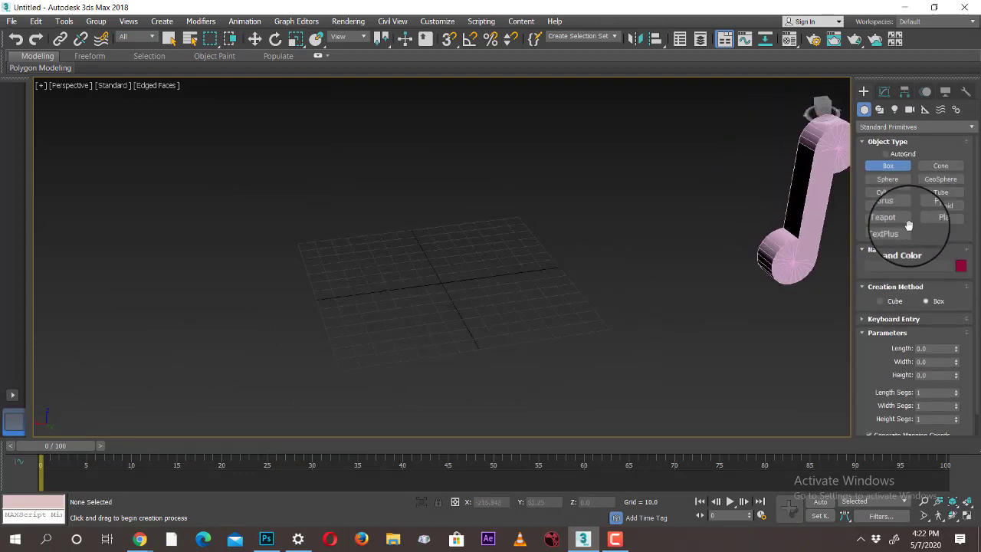
pyautogui.click(939, 219)
pyautogui.moveTo(340, 294); pyautogui.dragTo(394, 331)
pyautogui.moveTo(500, 322); pyautogui.dragTo(566, 285)
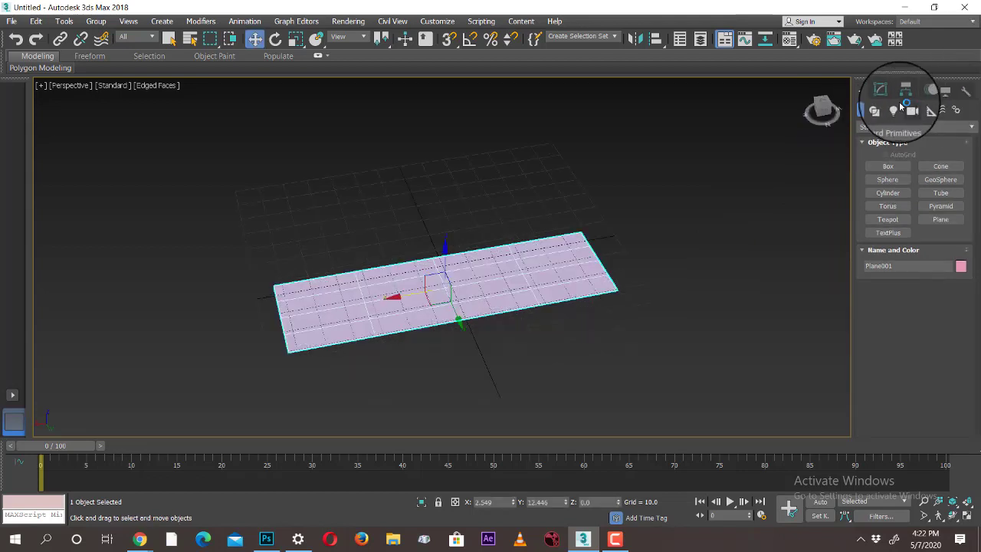
# - Add an Edit Poly modifier to the plane and select one end polygon at Polygon level
pyautogui.click(884, 92)
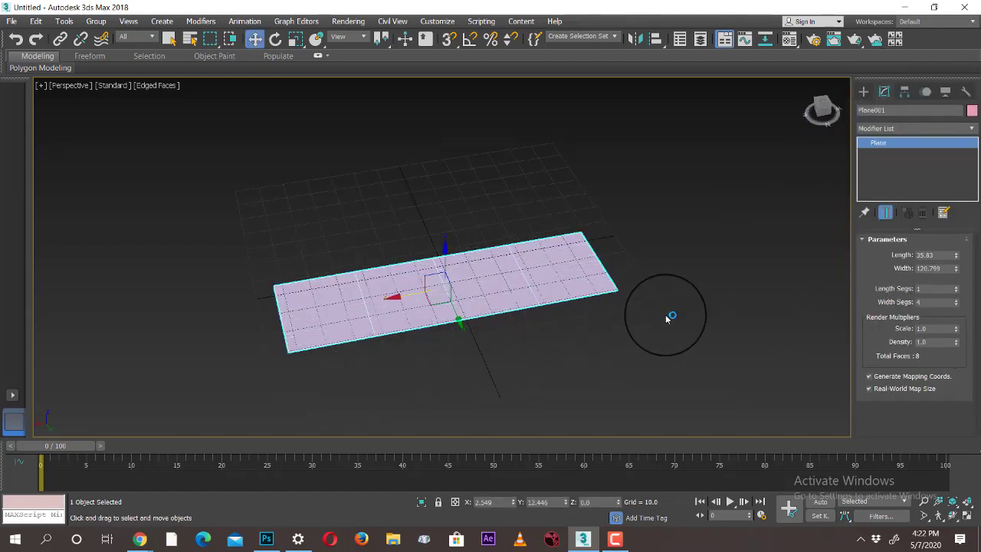
pyautogui.moveTo(478, 307); pyautogui.dragTo(482, 308)
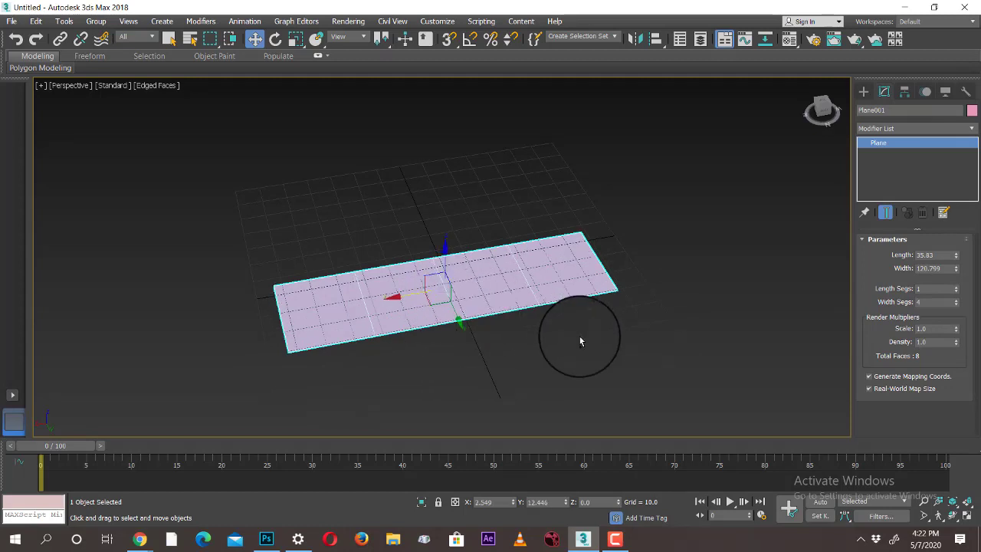
pyautogui.click(916, 128)
pyautogui.press('e')
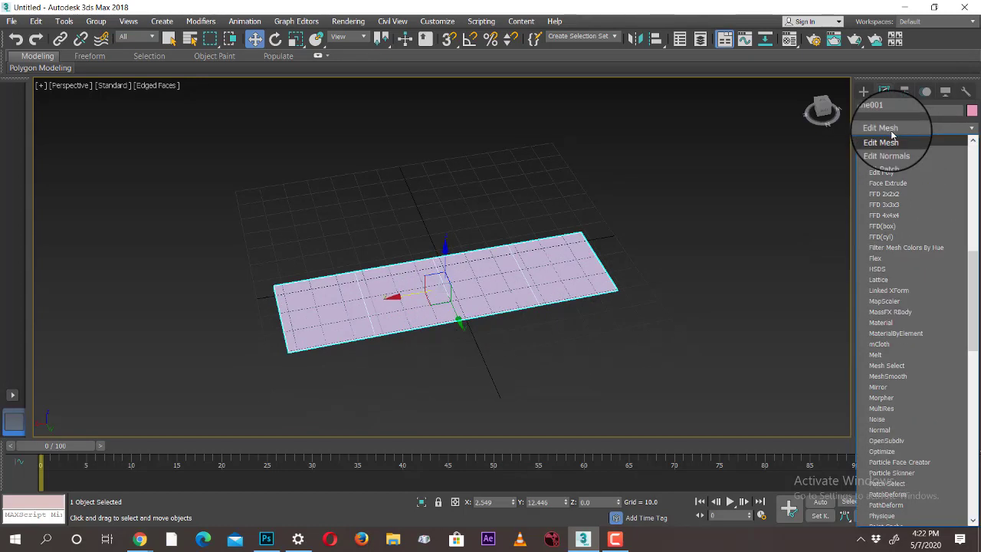
pyautogui.click(881, 170)
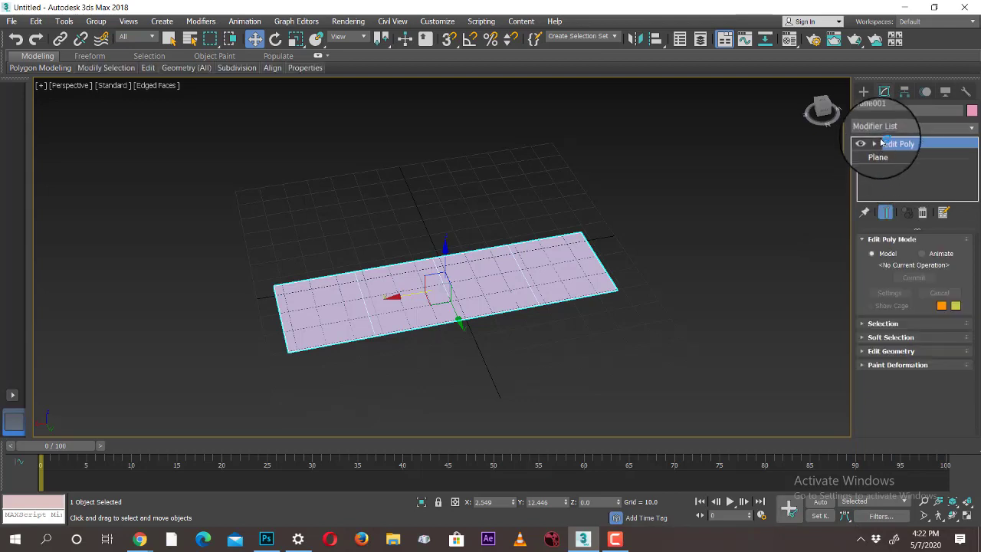
pyautogui.click(876, 142)
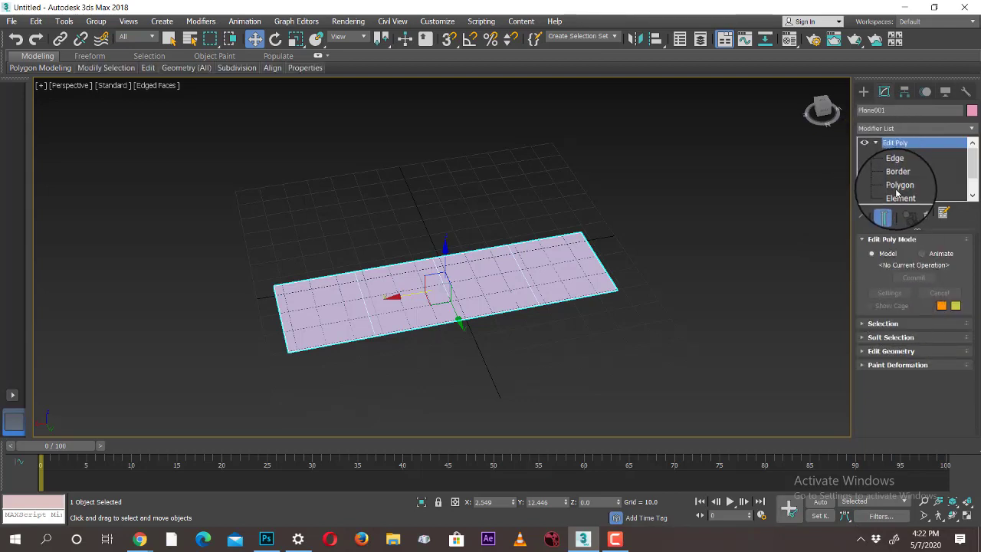
pyautogui.click(899, 186)
pyautogui.click(314, 308)
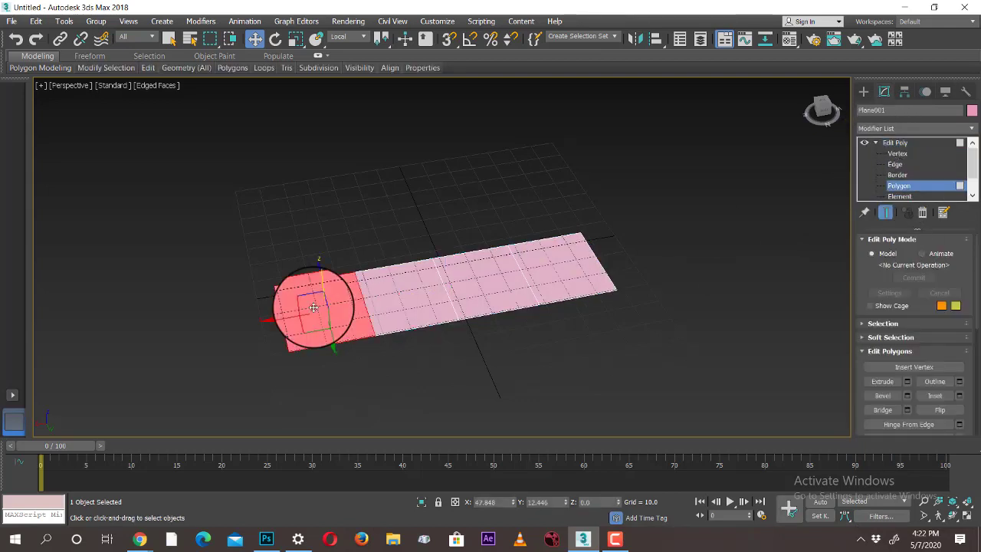
# - Start Hinge From Edge on the selected end polygon and pick the plane's middle crosswise edge as the hinge
pyautogui.click(954, 351)
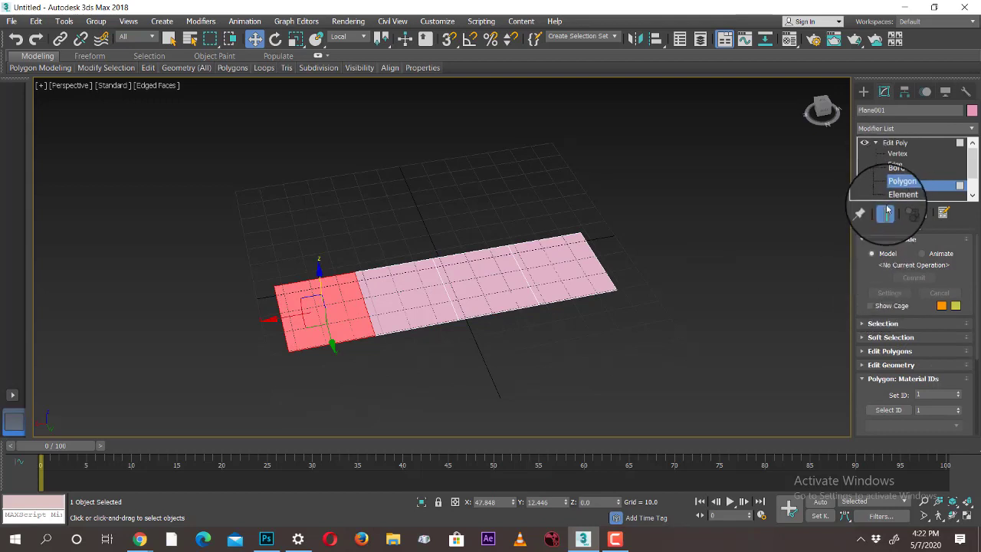
pyautogui.moveTo(864, 256); pyautogui.dragTo(938, 105)
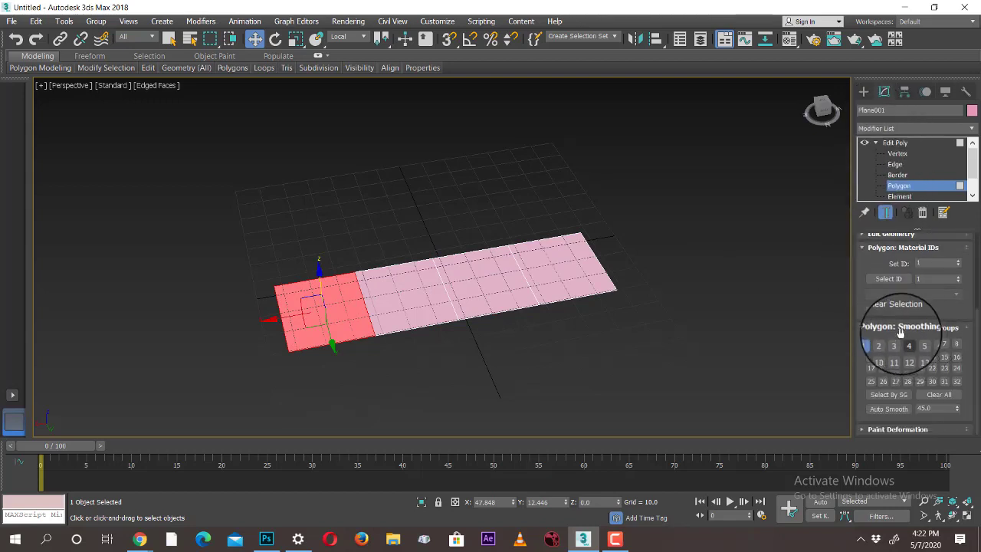
pyautogui.scroll(2, 903, 329)
pyautogui.click(907, 295)
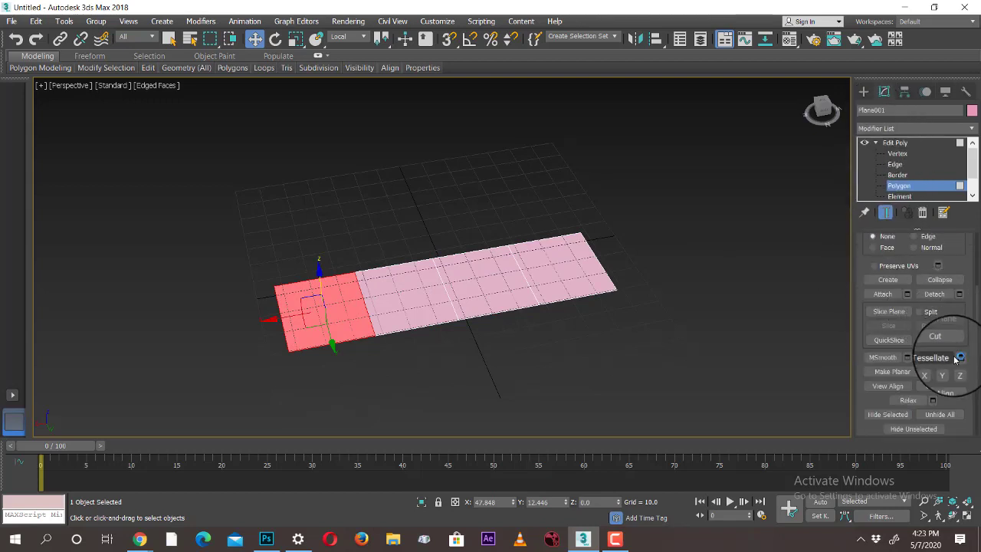
pyautogui.scroll(3, 920, 314)
pyautogui.click(905, 310)
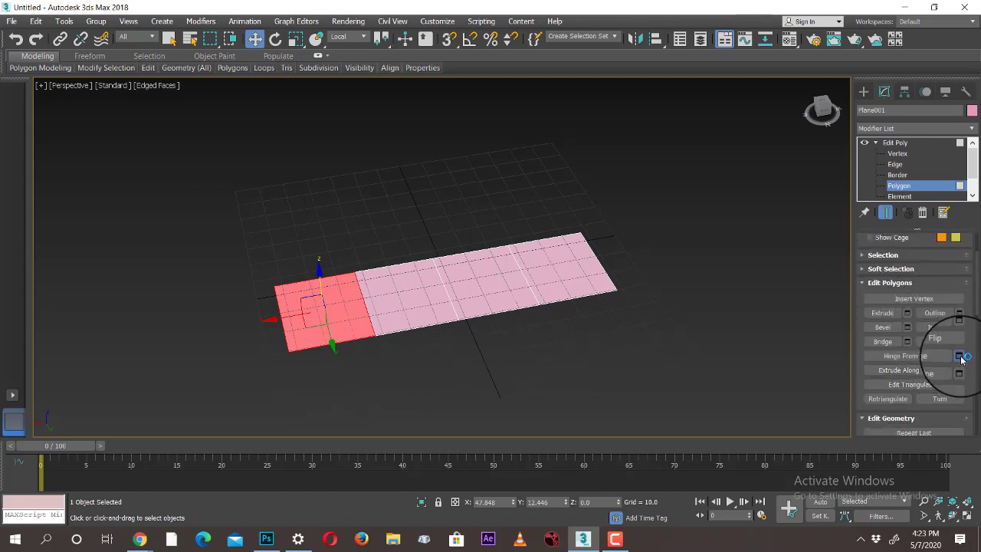
pyautogui.click(960, 357)
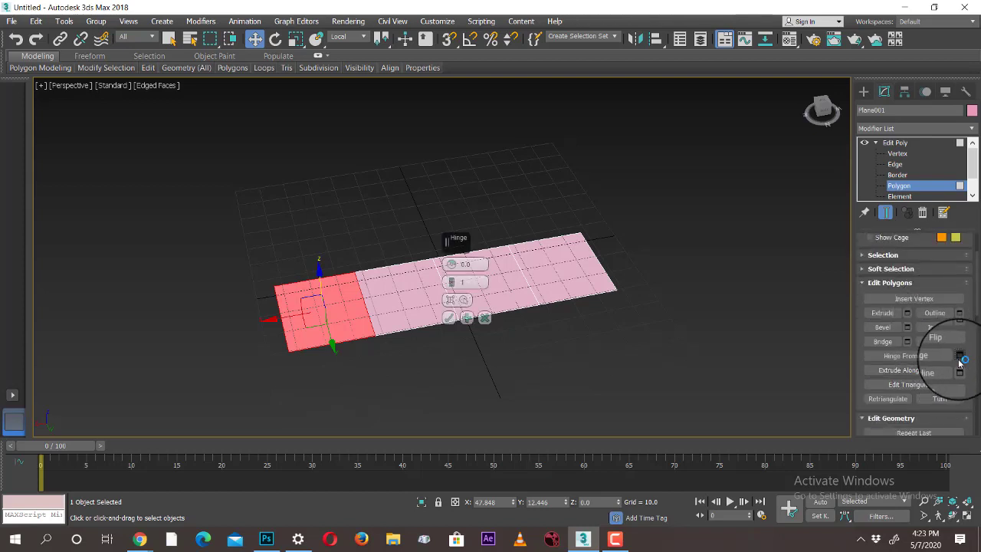
pyautogui.click(463, 300)
pyautogui.moveTo(672, 345); pyautogui.dragTo(379, 340, button='middle')
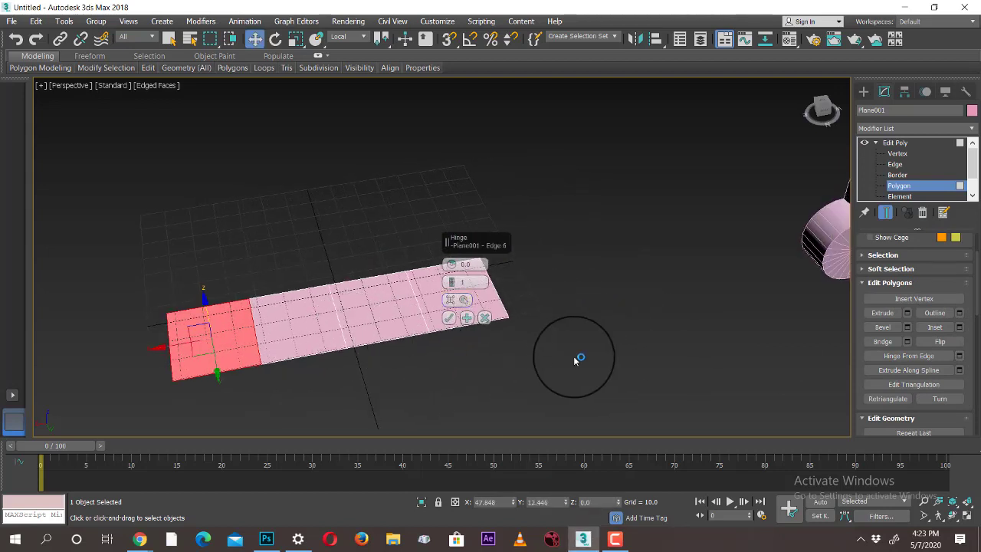
# - Set the hinge angle of the plane's end polygon to 180 degrees
pyautogui.moveTo(451, 264); pyautogui.dragTo(672, 174)
pyautogui.keyDown('alt'); pyautogui.moveTo(674, 321); pyautogui.dragTo(305, 344, button='middle'); pyautogui.keyUp('alt')
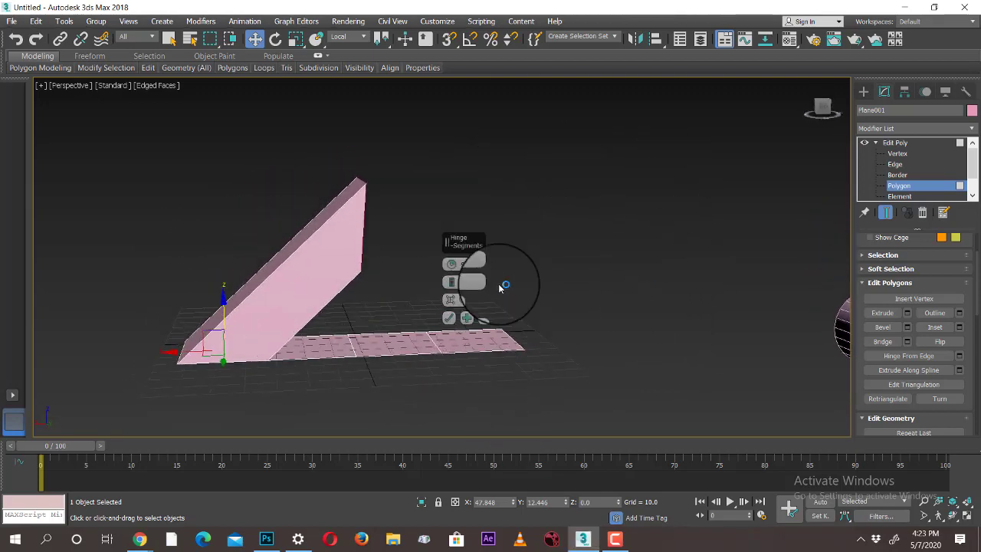
pyautogui.press('BackSpace')
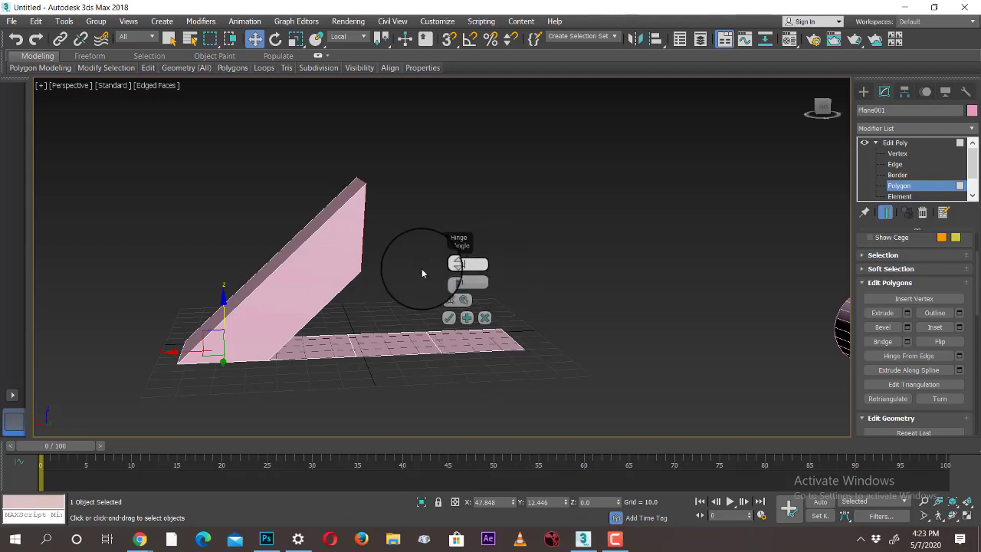
pyautogui.write('180')
pyautogui.press('Return')
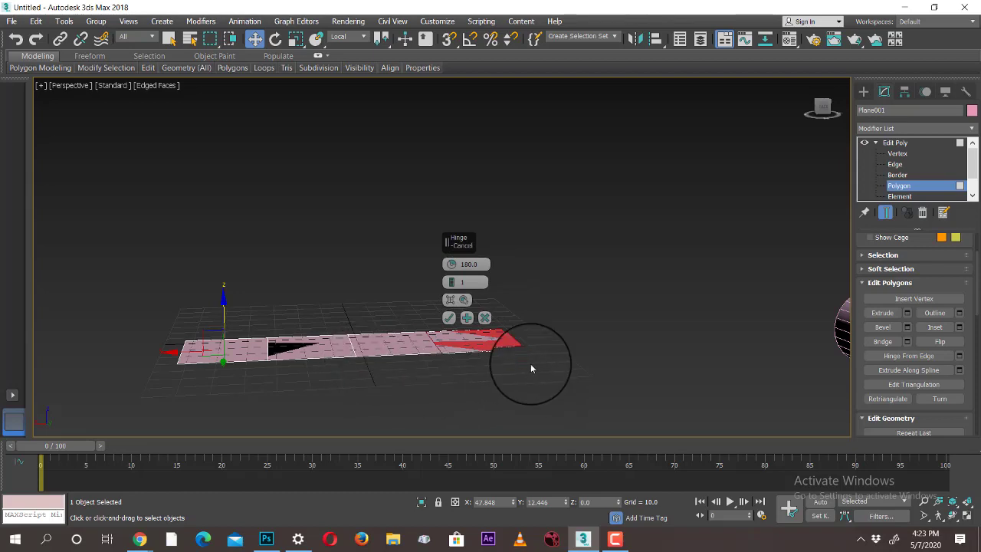
pyautogui.keyDown('alt'); pyautogui.moveTo(530, 368); pyautogui.dragTo(556, 387, button='middle'); pyautogui.keyUp('alt')
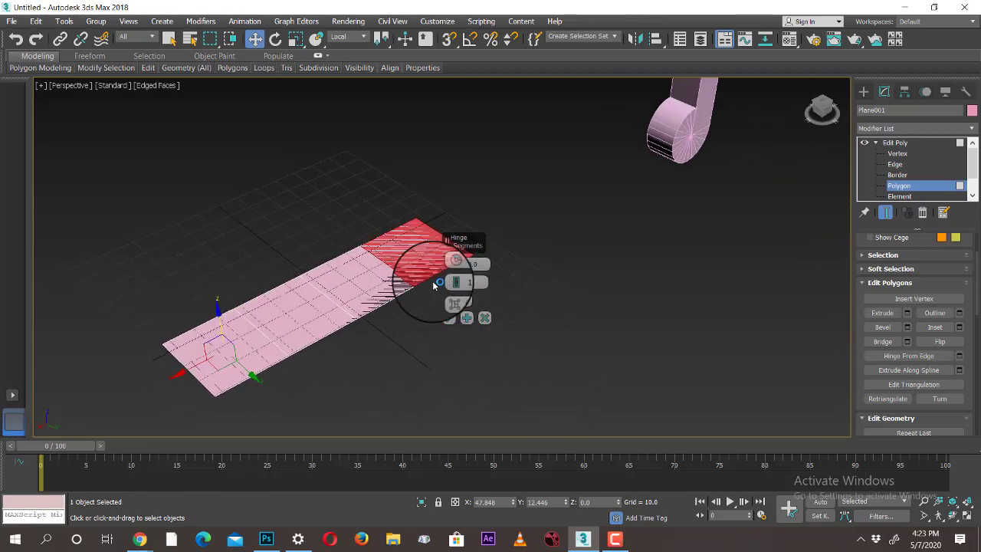
# - Set the plane's hinge to 18 segments to round the arch, and apply it
pyautogui.moveTo(434, 286); pyautogui.dragTo(421, 226)
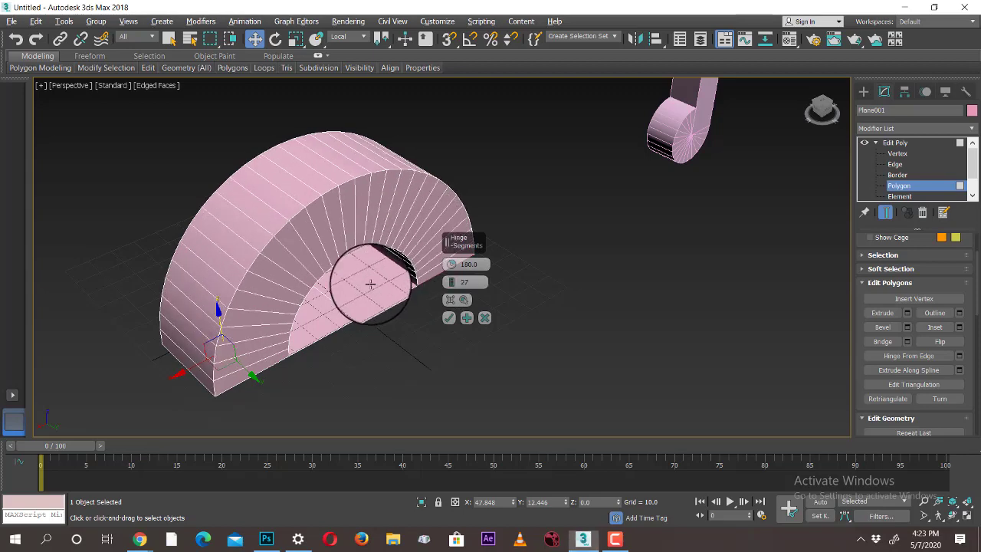
pyautogui.keyDown('alt'); pyautogui.moveTo(370, 284); pyautogui.dragTo(526, 270, button='middle'); pyautogui.keyUp('alt')
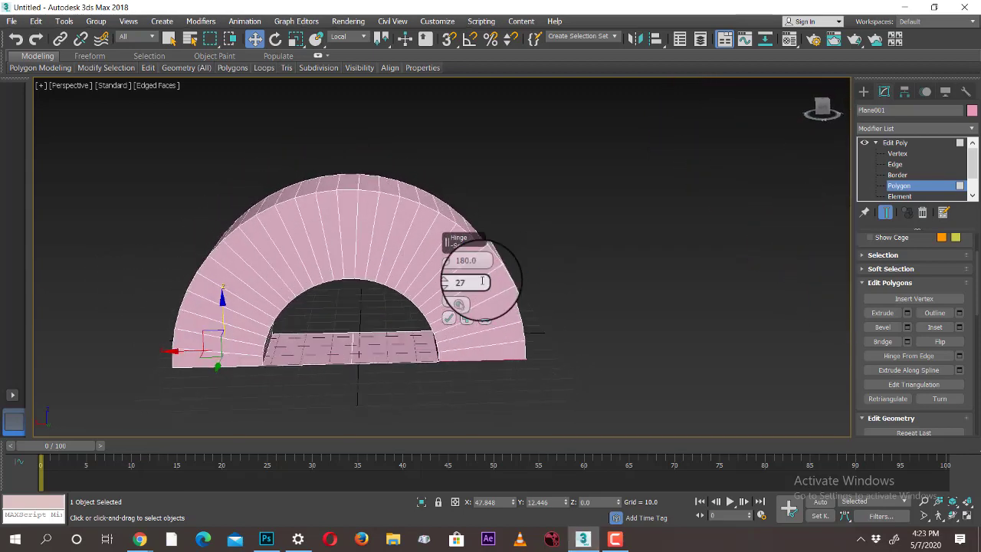
pyautogui.write('20')
pyautogui.press('Return')
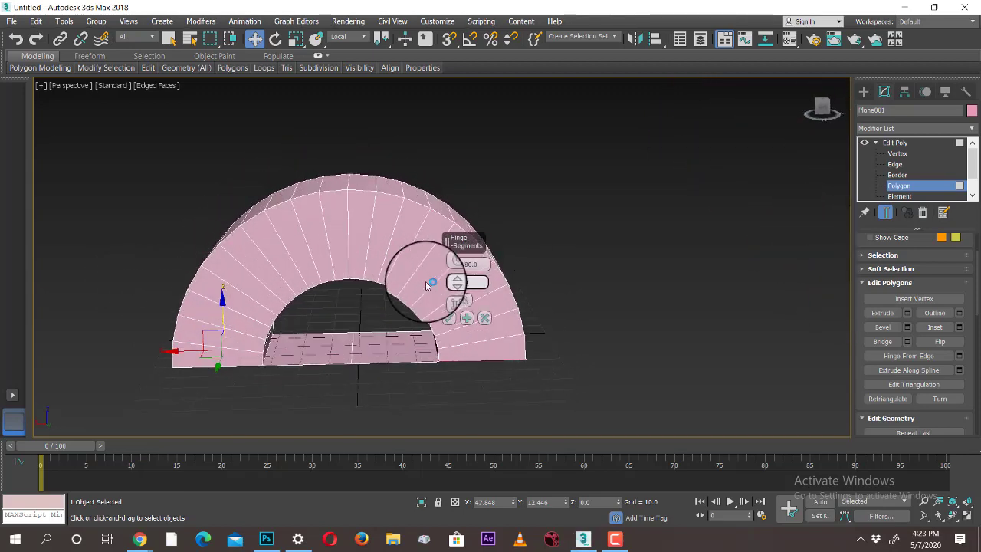
pyautogui.keyDown('alt'); pyautogui.moveTo(562, 376); pyautogui.dragTo(609, 386, button='middle'); pyautogui.keyUp('alt')
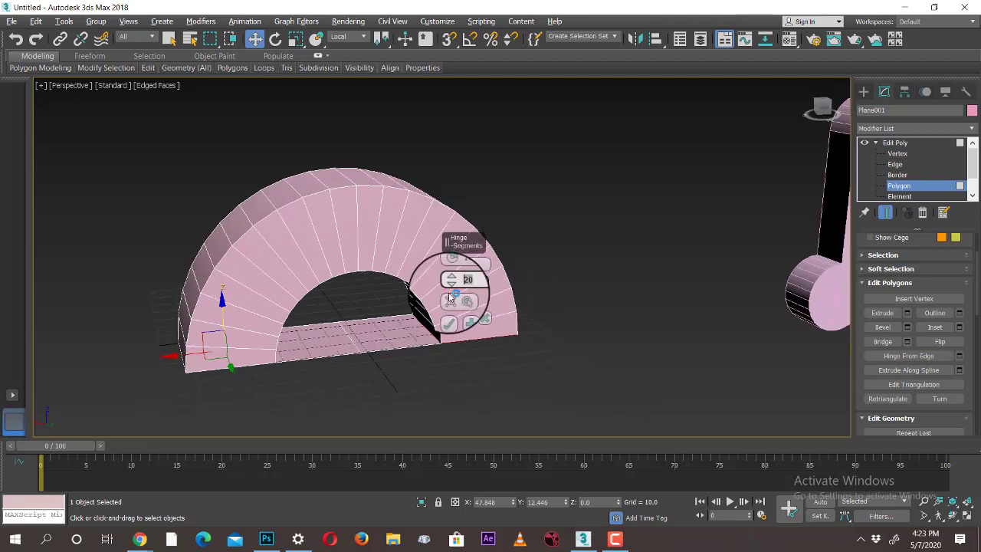
pyautogui.press('Return')
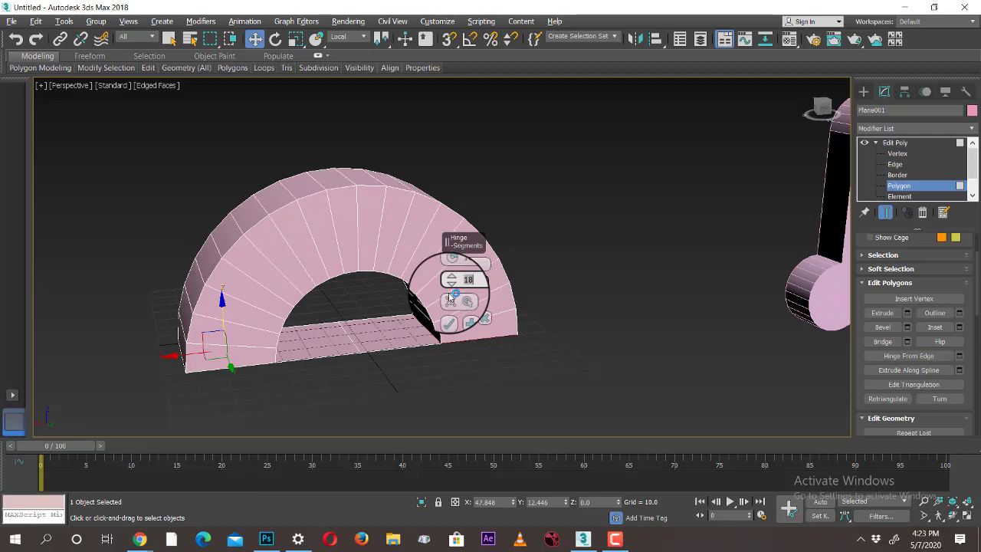
pyautogui.keyDown('alt'); pyautogui.moveTo(592, 417); pyautogui.dragTo(622, 230, button='middle'); pyautogui.keyUp('alt')
pyautogui.click(450, 319)
# - Delete the flat middle polygons spanning between the two feet of the arch
pyautogui.click(622, 230)
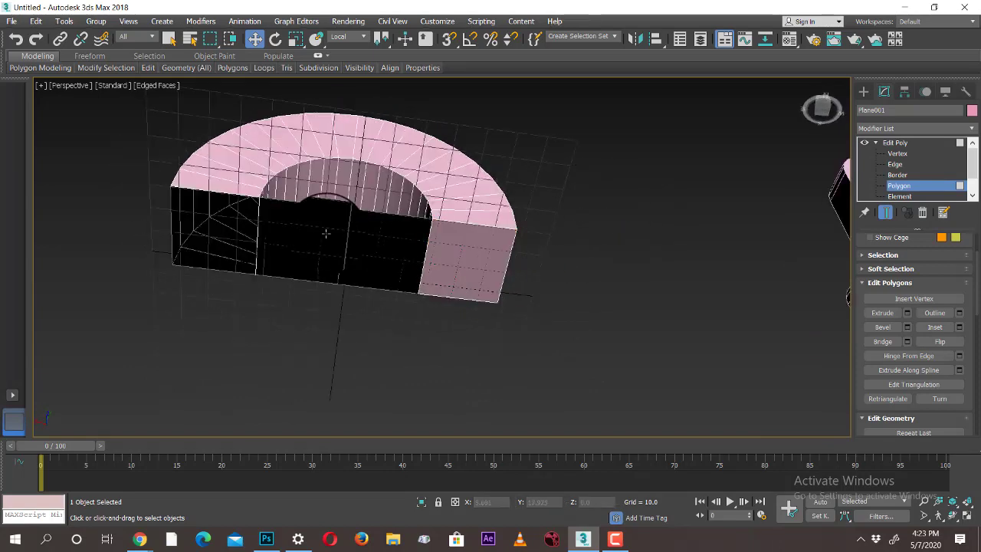
pyautogui.click(326, 233)
pyautogui.moveTo(329, 235); pyautogui.dragTo(466, 277)
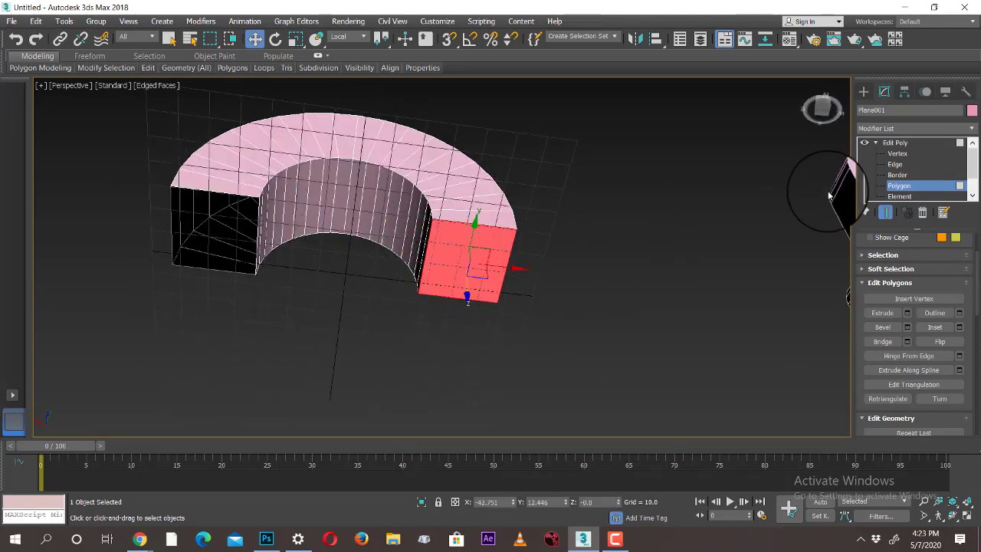
# - Cap the open border at the arch's hollow foot at Border level, and deselect the arch
pyautogui.keyDown('alt'); pyautogui.moveTo(287, 263); pyautogui.dragTo(366, 292, button='middle'); pyautogui.keyUp('alt')
pyautogui.scroll(-1, 910, 181)
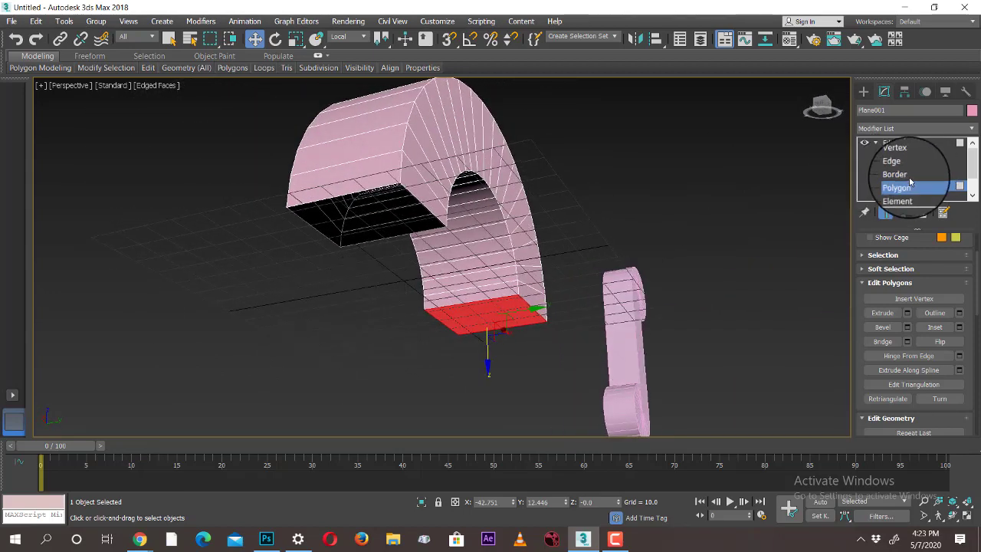
pyautogui.click(906, 175)
pyautogui.keyDown('alt'); pyautogui.moveTo(483, 257); pyautogui.dragTo(506, 268, button='middle'); pyautogui.keyUp('alt')
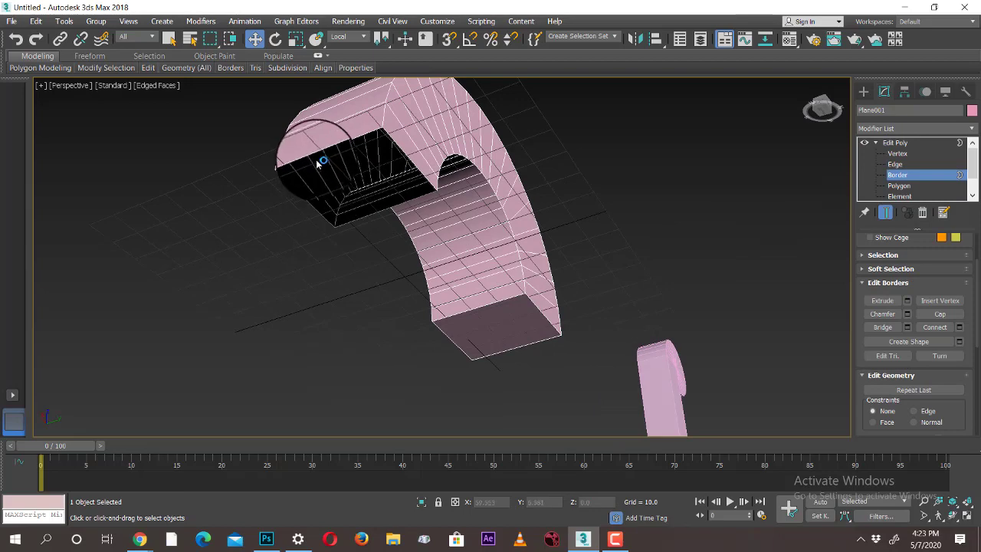
pyautogui.click(314, 158)
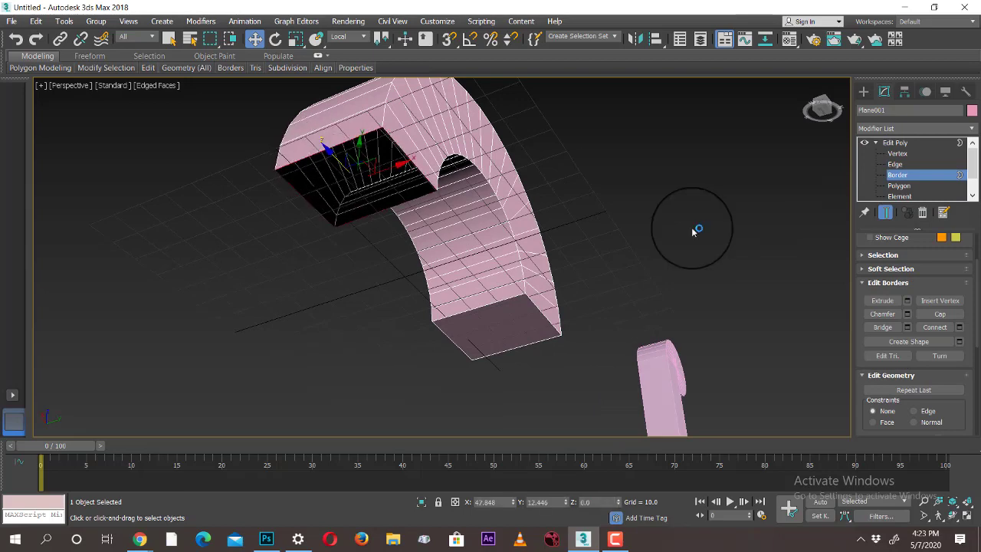
pyautogui.click(940, 313)
pyautogui.click(865, 92)
pyautogui.click(693, 182)
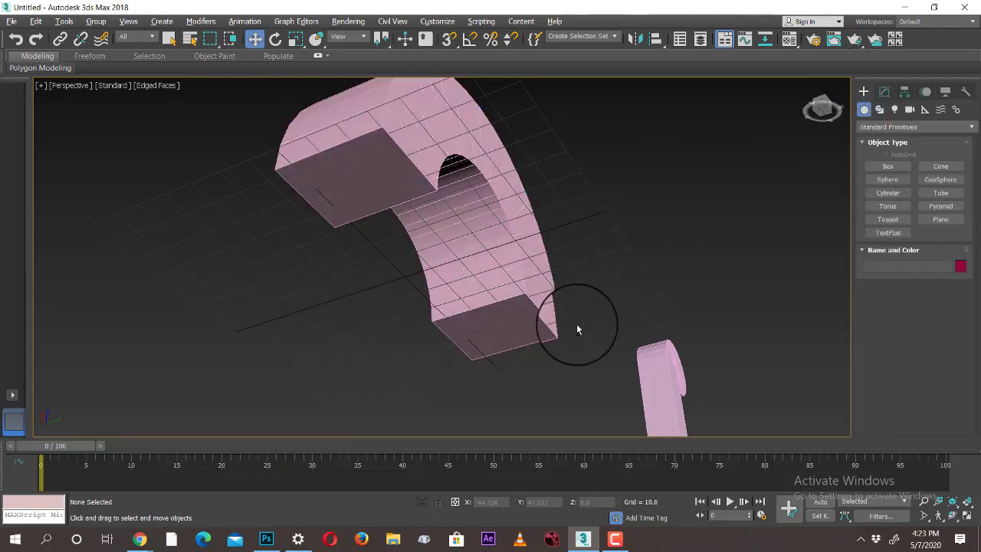
pyautogui.keyDown('alt'); pyautogui.moveTo(578, 329); pyautogui.dragTo(555, 356, button='middle'); pyautogui.keyUp('alt')
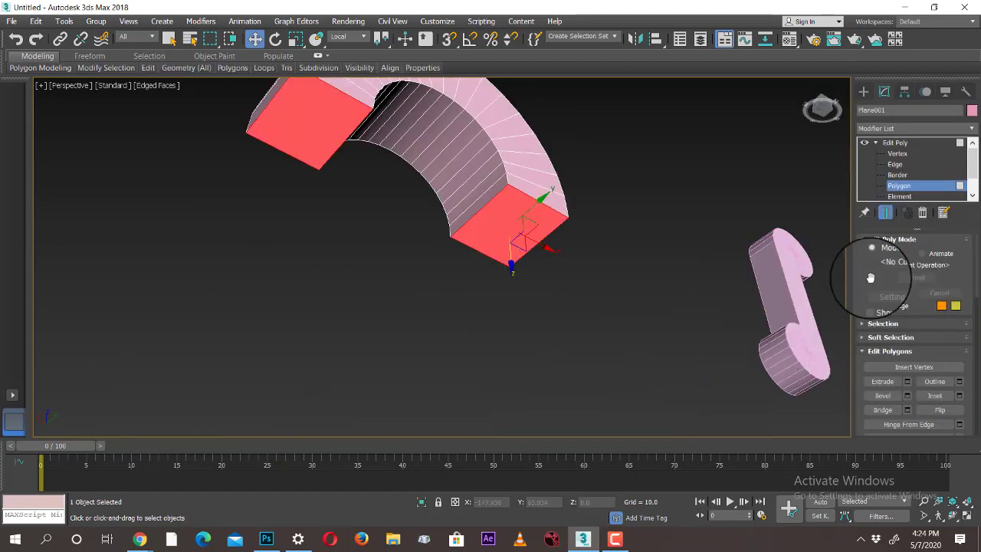
# - Extrude both foot polygons of the arch by 48.627 to form the first leg sections, and apply the extrusion
pyautogui.scroll(-2, 894, 351)
pyautogui.click(909, 339)
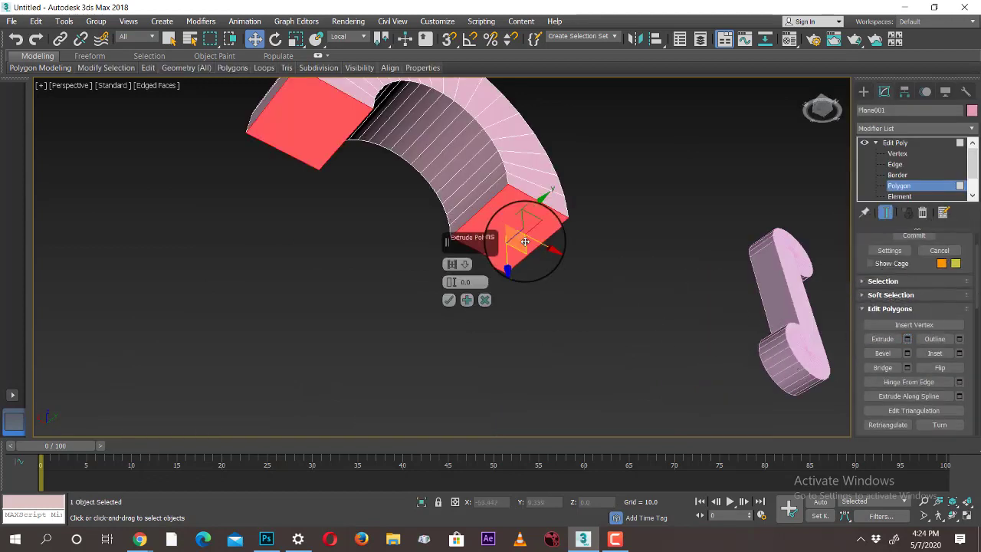
pyautogui.moveTo(453, 285); pyautogui.dragTo(580, 401)
pyautogui.keyDown('alt'); pyautogui.moveTo(581, 401); pyautogui.dragTo(559, 379, button='middle'); pyautogui.keyUp('alt')
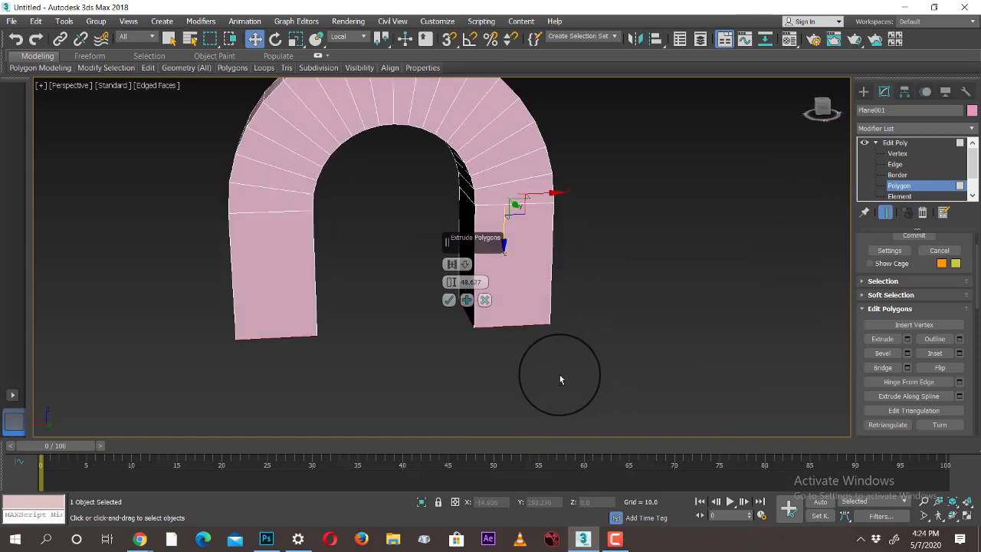
pyautogui.click(467, 300)
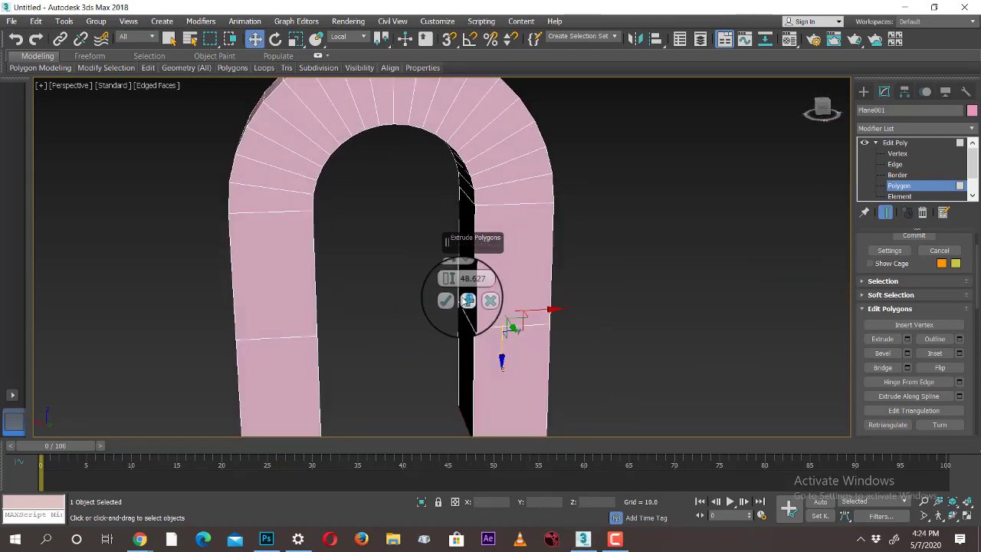
# - Extrude a thin 6.843 band at both leg ends, apply it, and extrude a longer leg section below it
pyautogui.moveTo(451, 279); pyautogui.dragTo(447, 491)
pyautogui.click(467, 300)
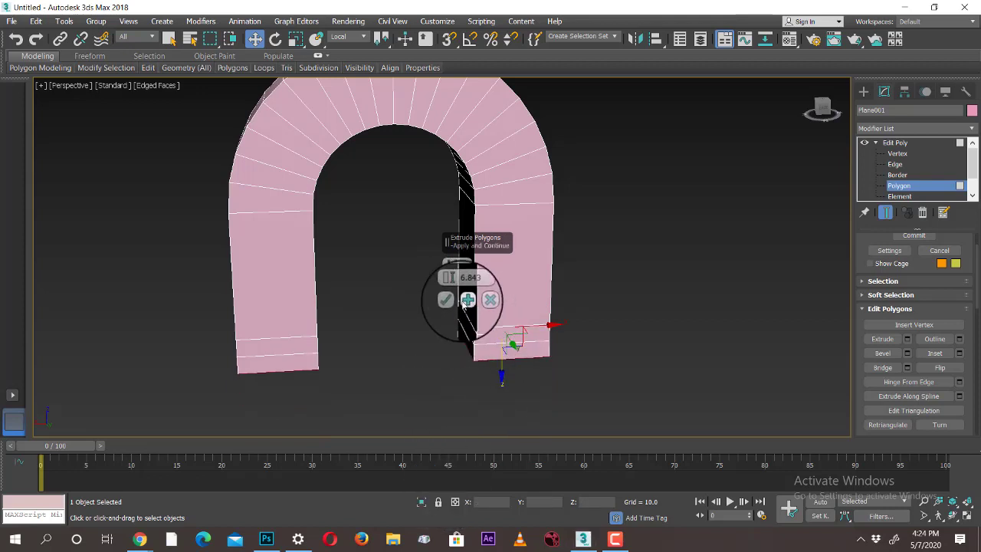
pyautogui.moveTo(452, 282); pyautogui.dragTo(466, 247)
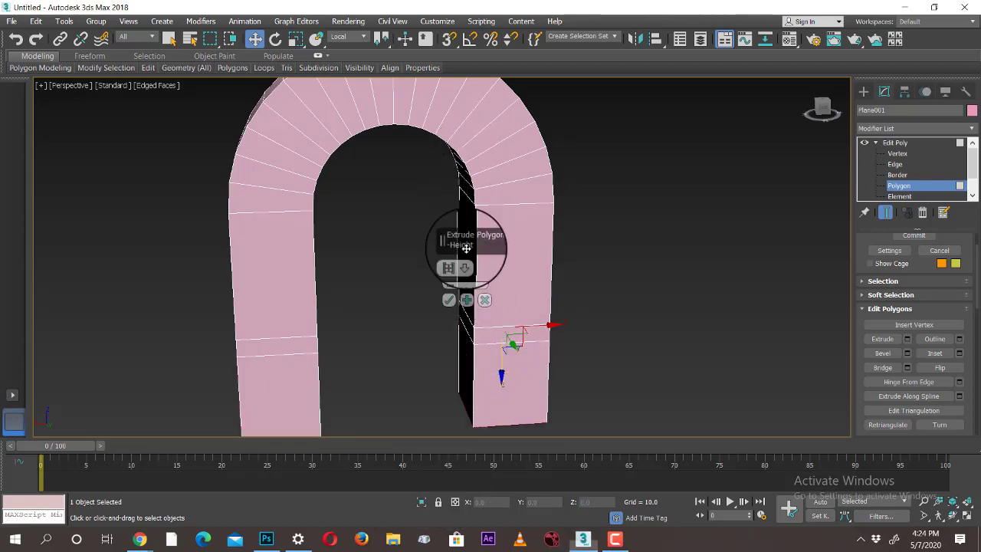
pyautogui.click(466, 303)
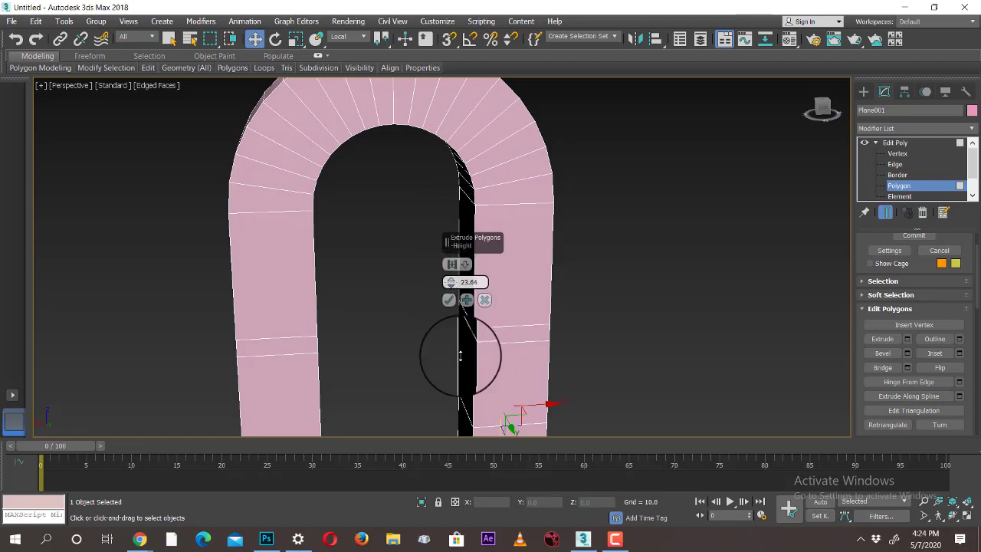
# - Extrude a second thin band of 6.117 at both leg ends, followed by a 36.081 leg section below it
pyautogui.moveTo(589, 357); pyautogui.dragTo(502, 313, button='middle')
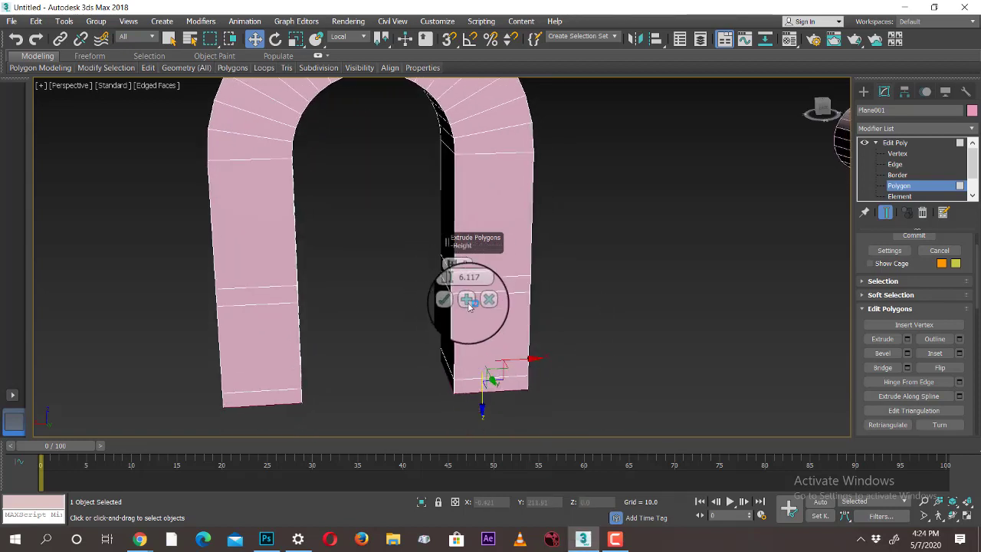
pyautogui.click(467, 299)
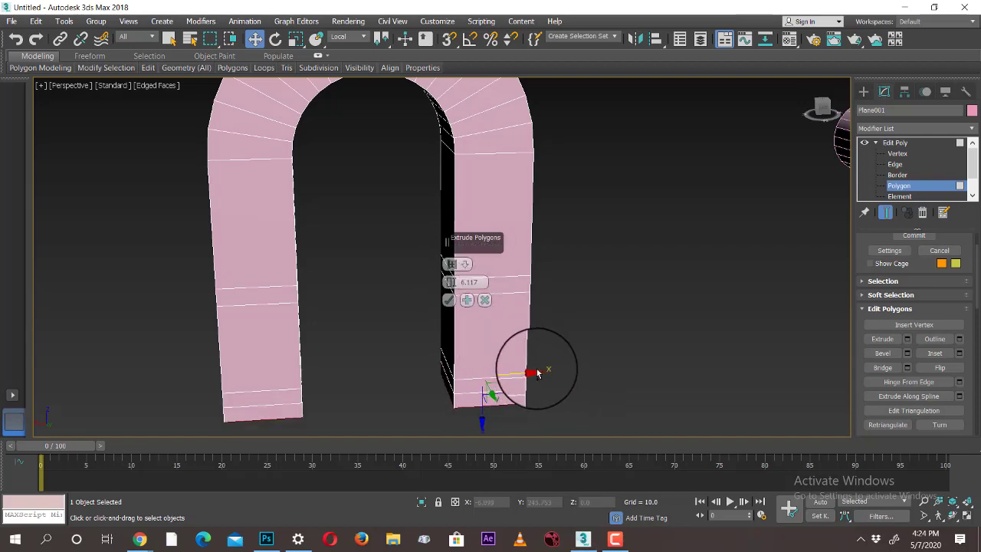
pyautogui.moveTo(452, 221); pyautogui.dragTo(477, 120)
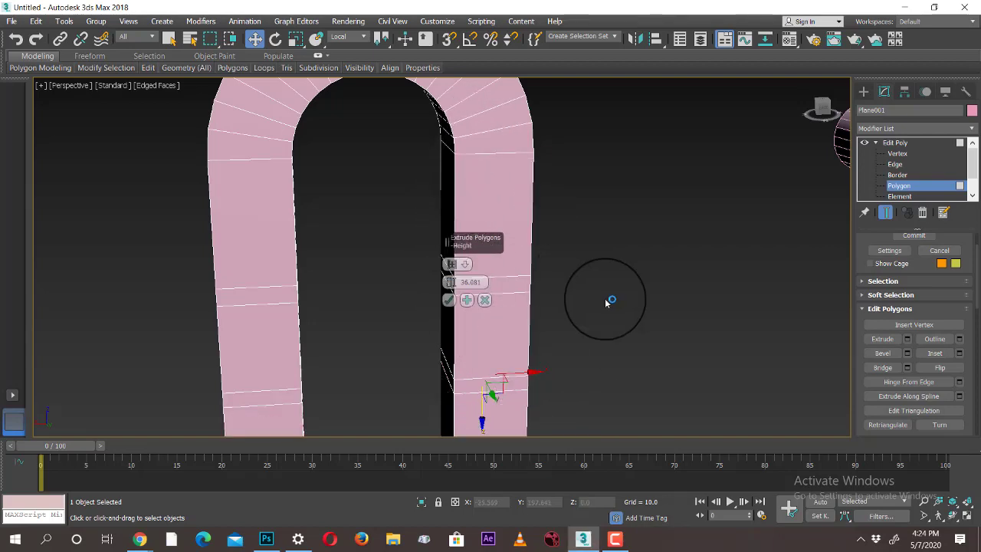
pyautogui.keyDown('alt'); pyautogui.moveTo(609, 300); pyautogui.dragTo(562, 324, button='middle'); pyautogui.keyUp('alt')
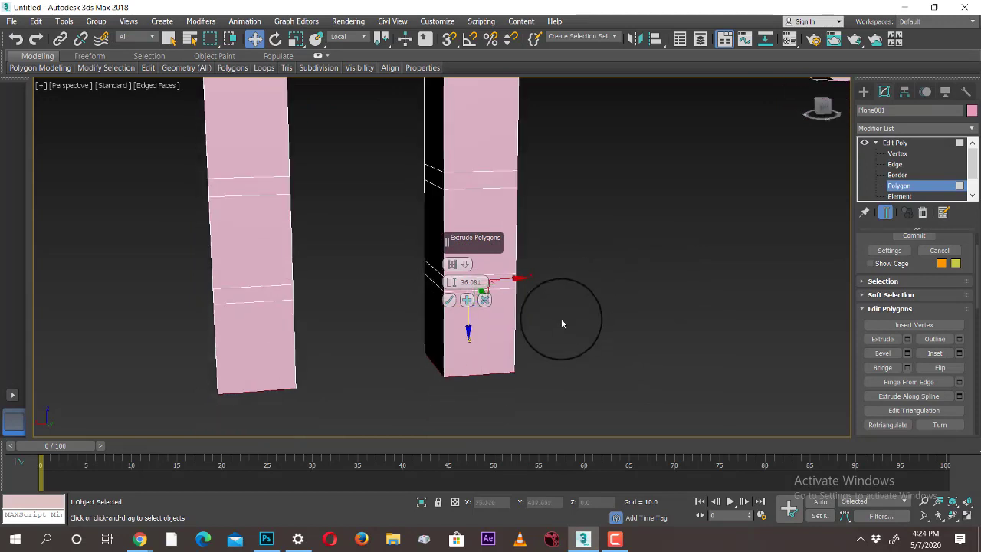
pyautogui.click(467, 299)
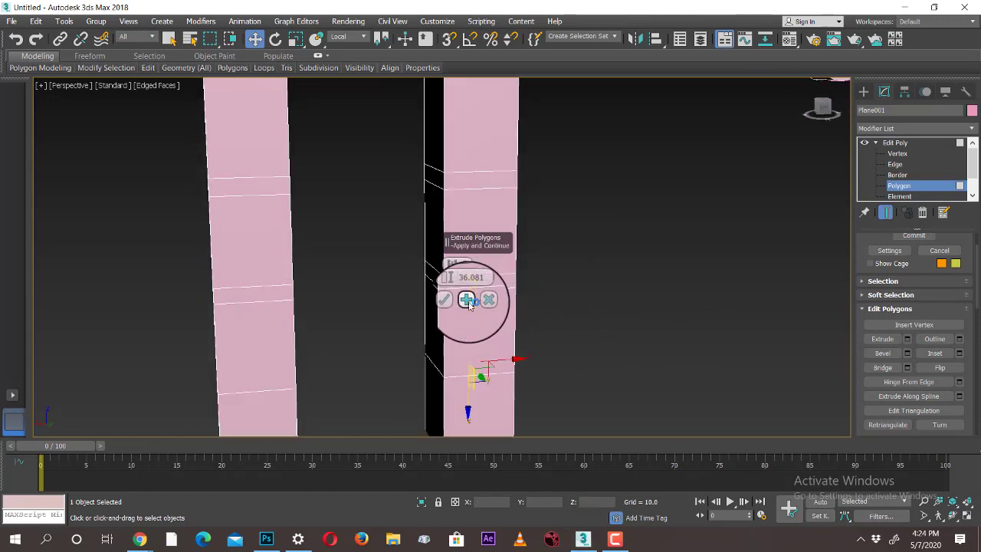
# - Commit one more 36.081 extrusion at the leg ends and move the end polygons up to shorten it into a low base
pyautogui.moveTo(515, 322); pyautogui.dragTo(555, 310, button='middle')
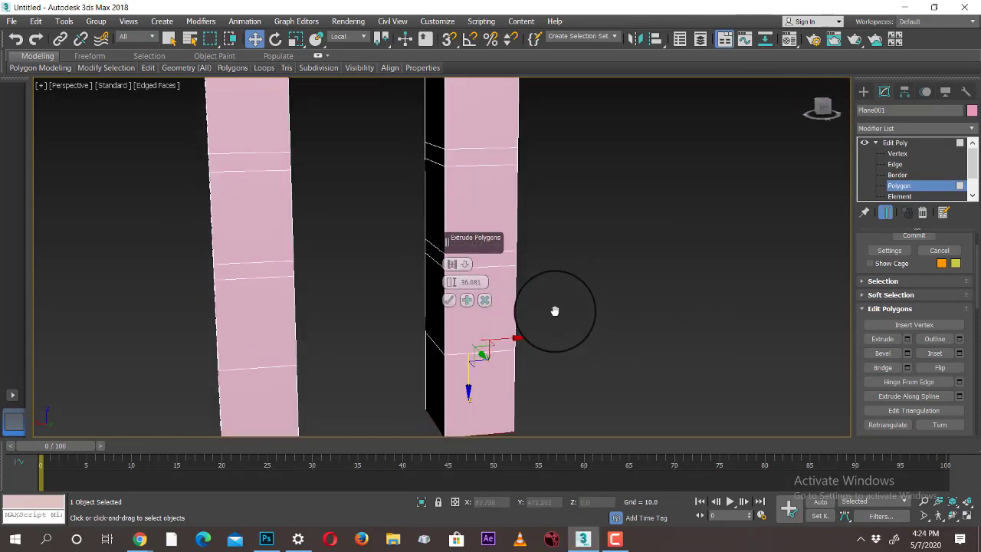
pyautogui.click(449, 302)
pyautogui.moveTo(522, 405); pyautogui.dragTo(528, 355, button='middle')
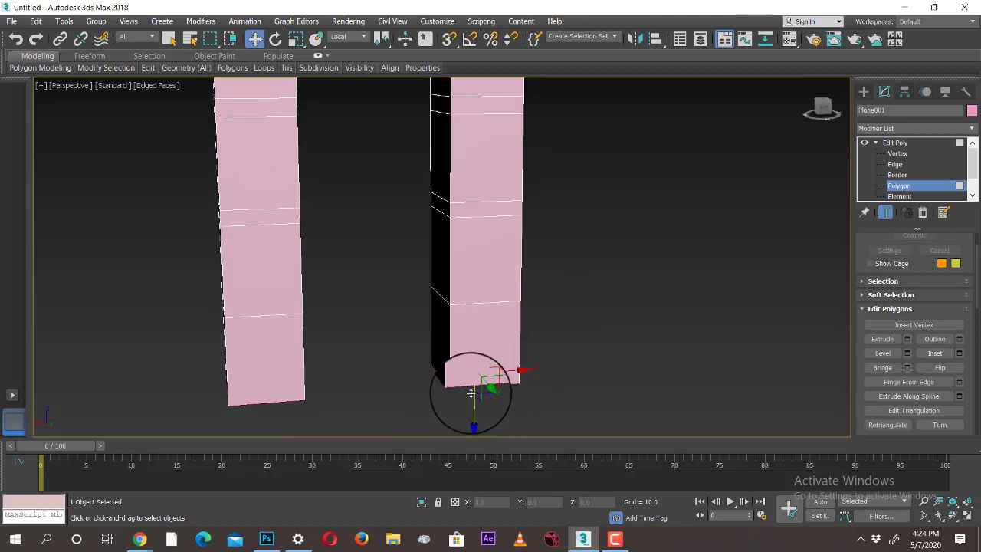
pyautogui.moveTo(470, 393); pyautogui.dragTo(469, 348)
# - Outline the bottom polygons of both legs by 6.117 to flare the bases outward
pyautogui.press('r')
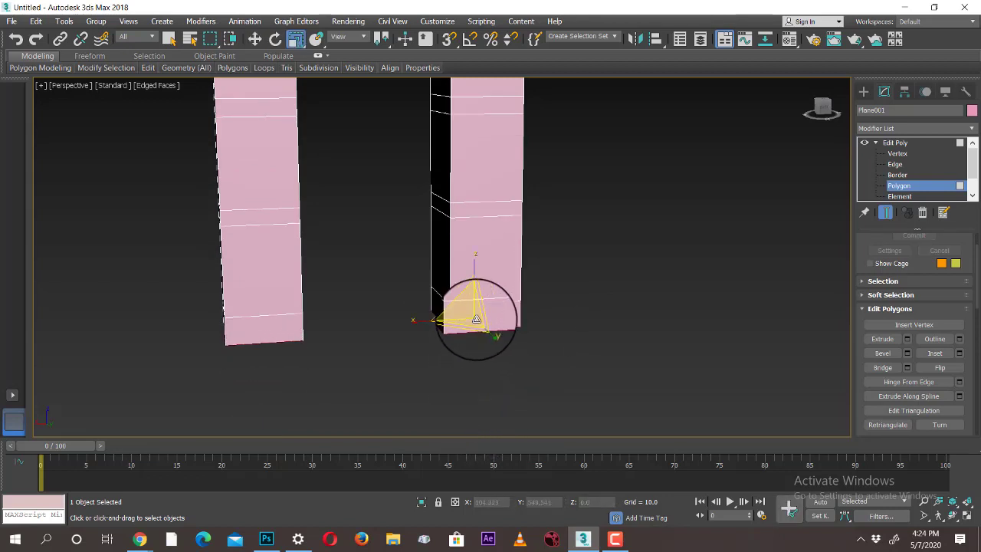
pyautogui.click(959, 339)
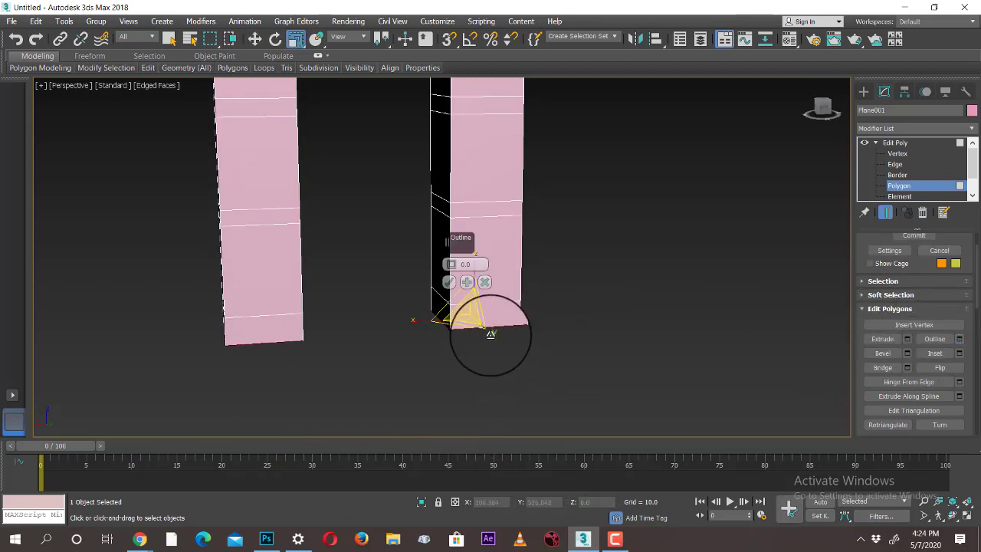
pyautogui.moveTo(450, 264); pyautogui.dragTo(559, 386)
pyautogui.scroll(-5, 537, 343)
pyautogui.scroll(3, 537, 342)
pyautogui.press('w')
pyautogui.scroll(5, 575, 368)
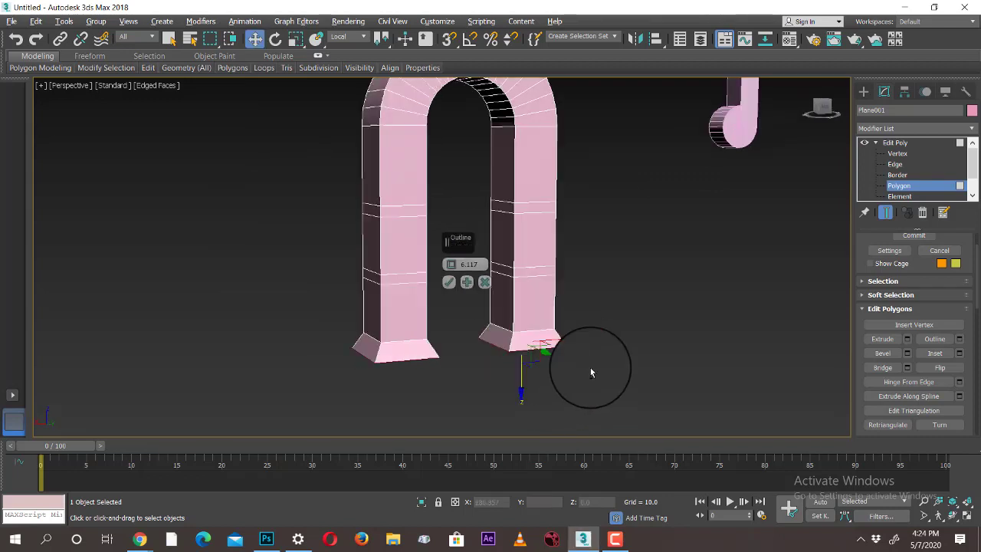
pyautogui.hotkey('alt', 'w')
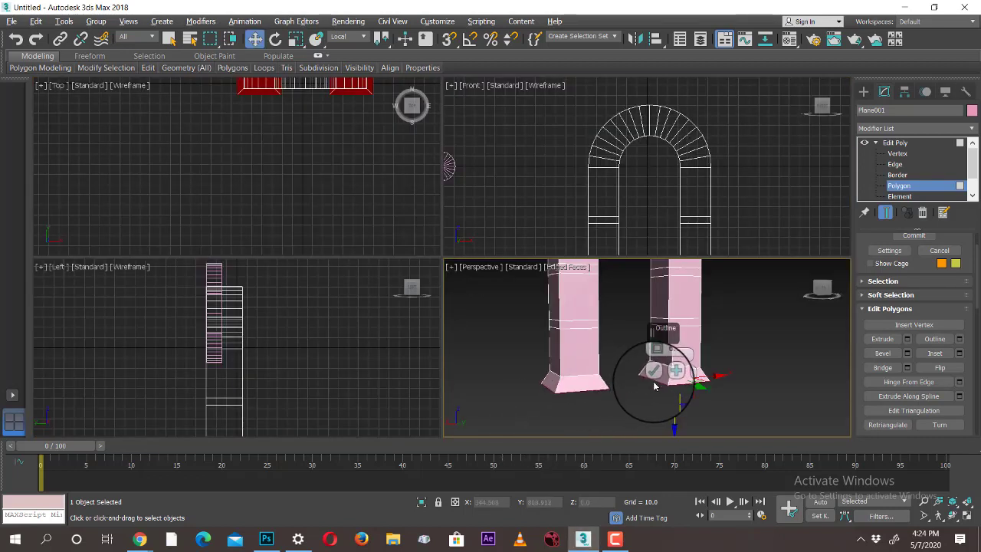
# - Connect the slanted side edges of the flared bases with one segment at Edge level in the Left view
pyautogui.click(359, 343)
pyautogui.hotkey('alt', 'w')
pyautogui.scroll(6, 445, 248)
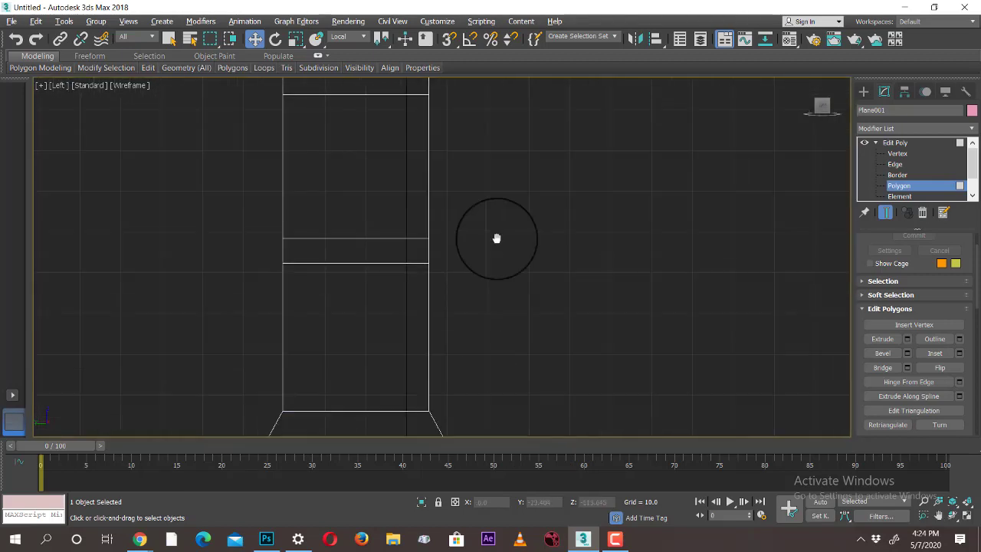
pyautogui.click(895, 165)
pyautogui.click(250, 308)
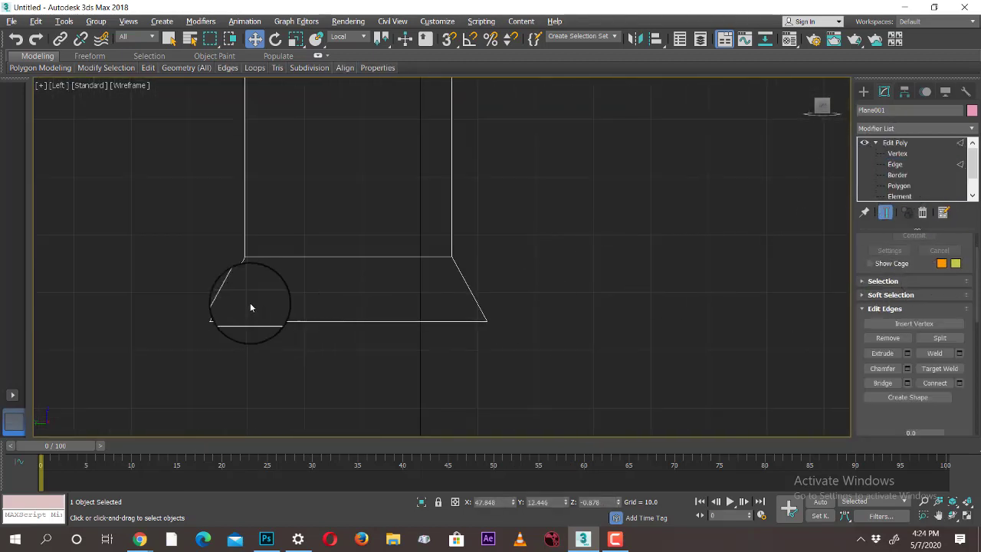
pyautogui.click(954, 382)
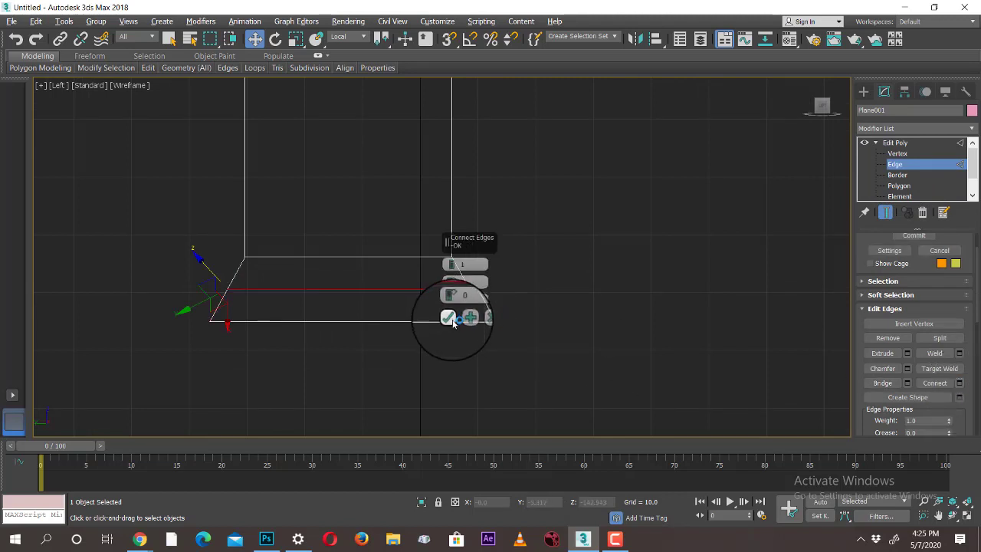
pyautogui.click(448, 317)
# - Scale the new edge loop on one leg's base outward to about 116 percent to form a plinth in Perspective
pyautogui.scroll(-6, 698, 419)
pyautogui.hotkey('alt', 'w')
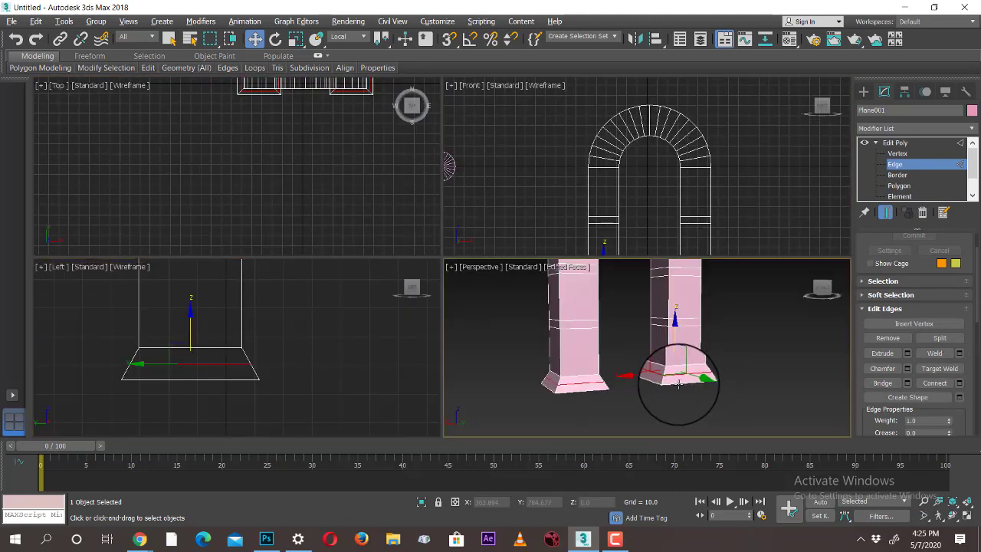
pyautogui.hotkey('alt', 'w')
pyautogui.scroll(3, 633, 388)
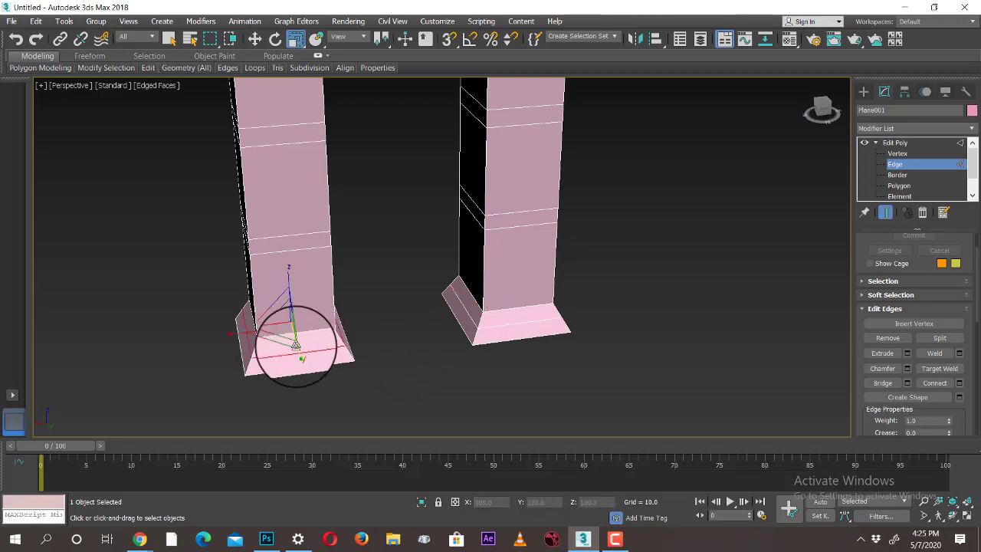
pyautogui.press('r')
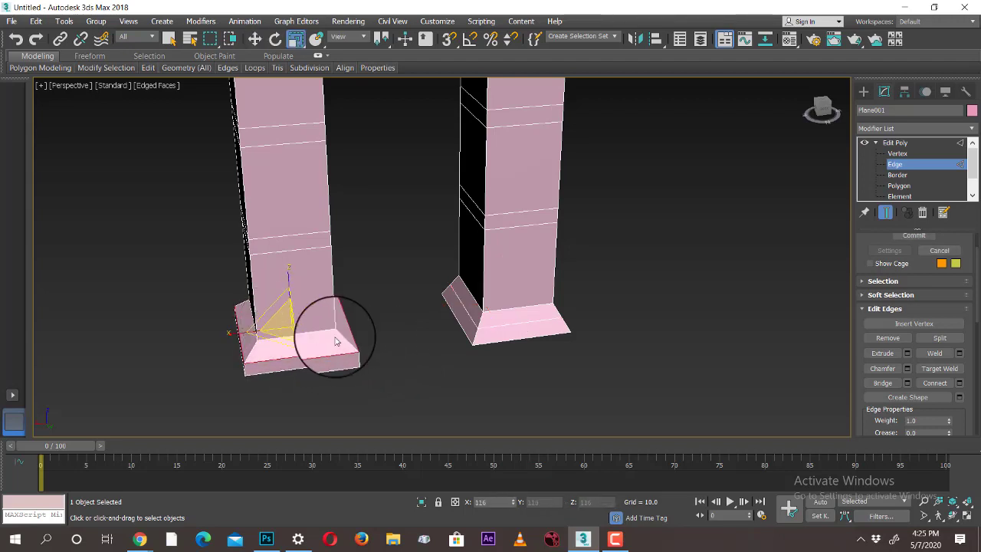
# - Scale the matching edge loop on the other leg's base outward so its lower sides stand vertical
pyautogui.keyDown('alt'); pyautogui.moveTo(335, 339); pyautogui.dragTo(479, 315, button='middle'); pyautogui.keyUp('alt')
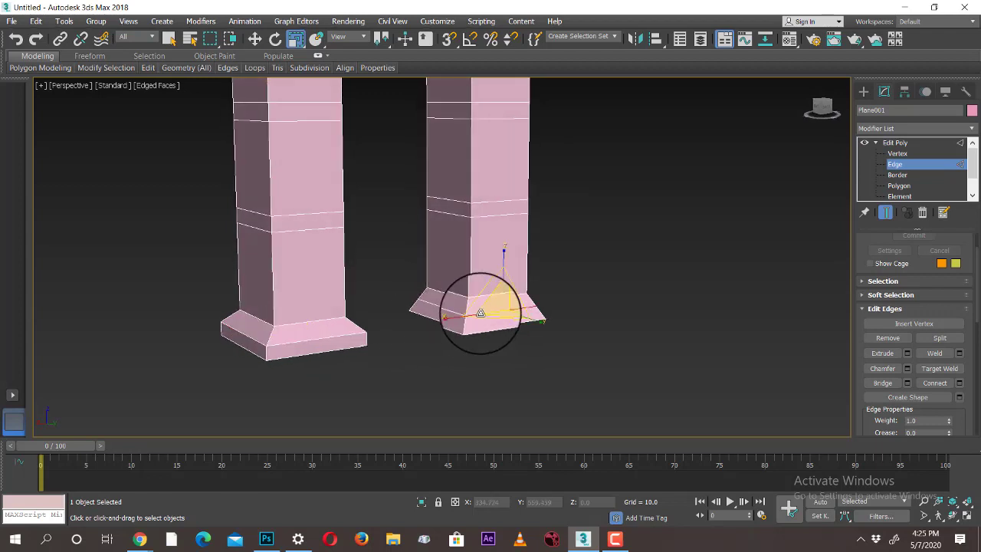
pyautogui.moveTo(475, 302)
pyautogui.mouseDown()
pyautogui.moveTo(484, 289)
pyautogui.moveTo(466, 296)
pyautogui.mouseUp()
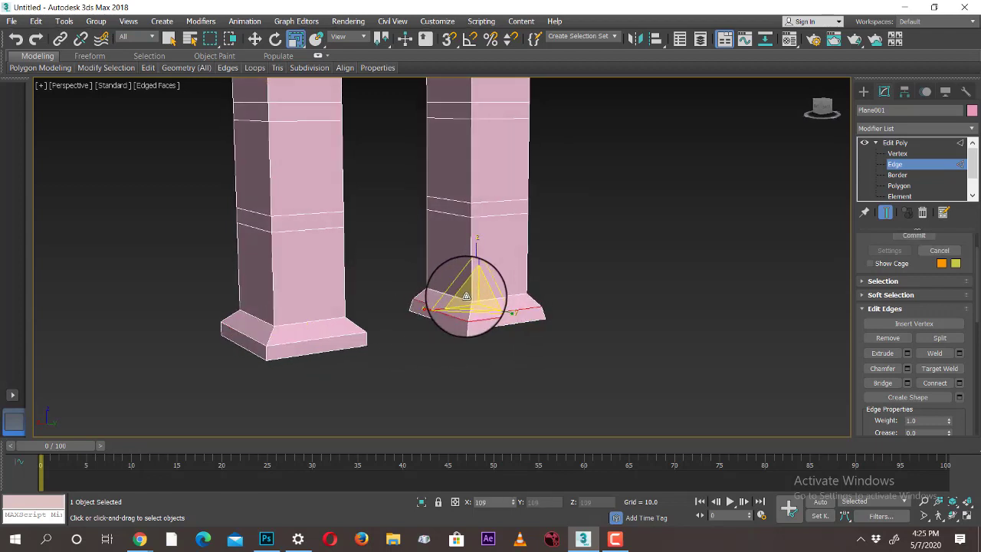
pyautogui.scroll(-5, 470, 294)
pyautogui.moveTo(656, 360); pyautogui.dragTo(547, 355, button='middle')
pyautogui.scroll(5, 482, 332)
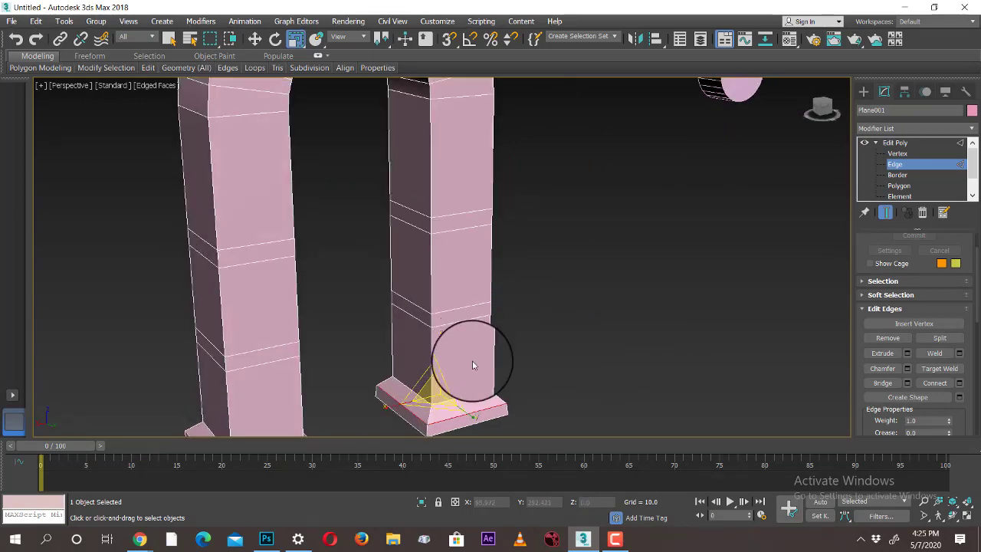
# - Select only the polygons of the two thin bands on both legs at Polygon level, using the Front view
pyautogui.click(901, 187)
pyautogui.hotkey('alt', 'w')
pyautogui.rightClick(596, 226)
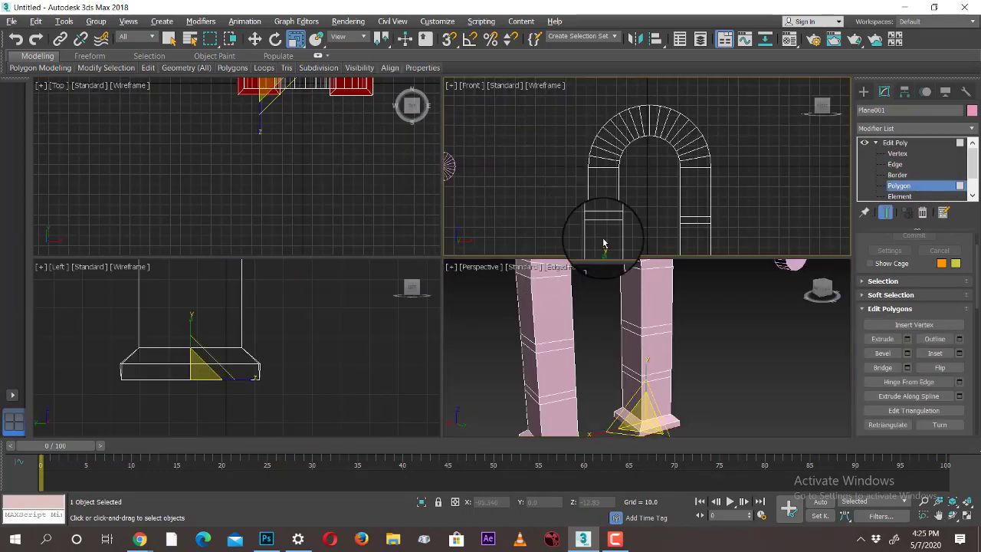
pyautogui.hotkey('alt', 'w')
pyautogui.scroll(3, 583, 230)
pyautogui.moveTo(493, 279); pyautogui.dragTo(644, 203, button='middle')
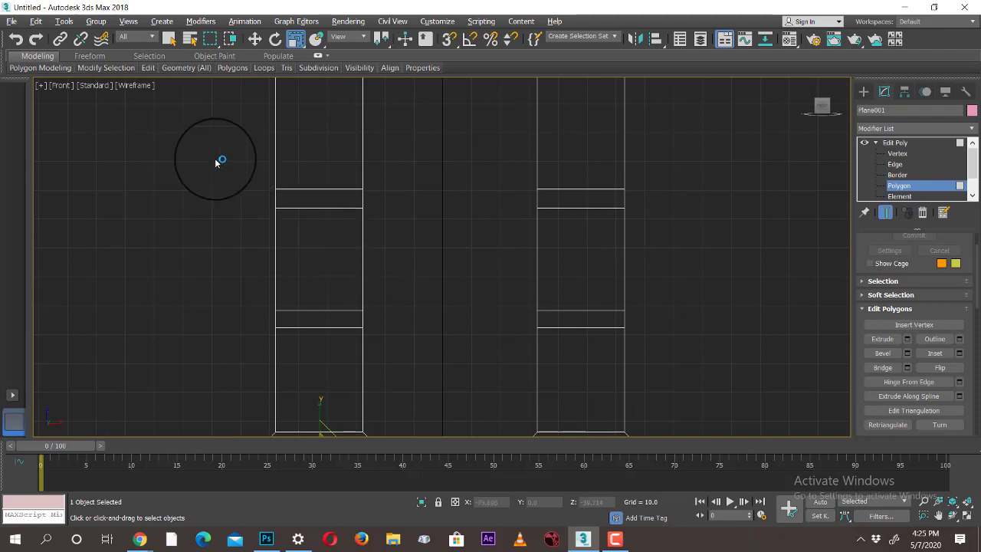
pyautogui.moveTo(653, 359); pyautogui.dragTo(656, 360)
pyautogui.scroll(-2, 657, 360)
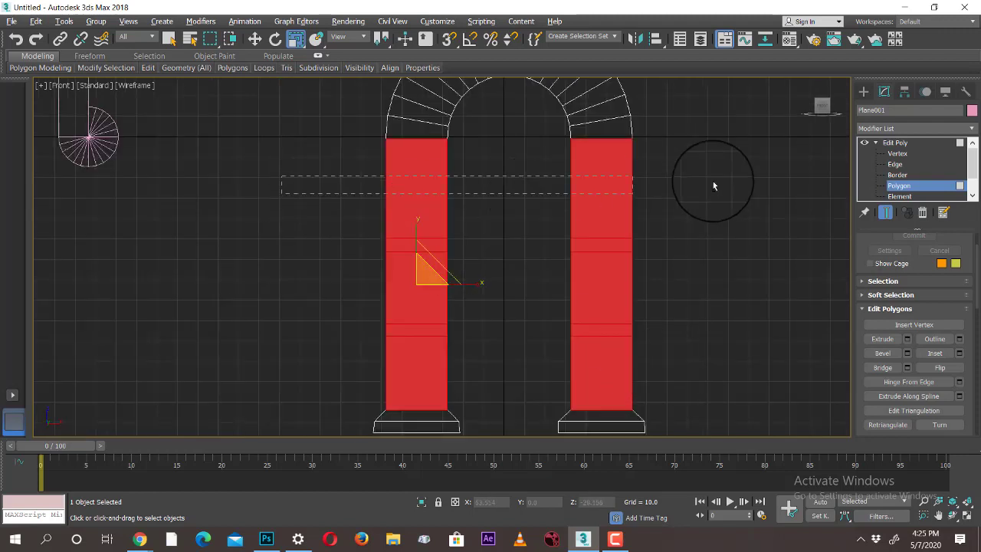
pyautogui.keyDown('alt'); pyautogui.moveTo(713, 181); pyautogui.dragTo(715, 183); pyautogui.keyUp('alt')
pyautogui.keyDown('alt'); pyautogui.moveTo(359, 295); pyautogui.dragTo(747, 268); pyautogui.keyUp('alt')
pyautogui.keyDown('alt'); pyautogui.moveTo(372, 381); pyautogui.dragTo(863, 478); pyautogui.keyUp('alt')
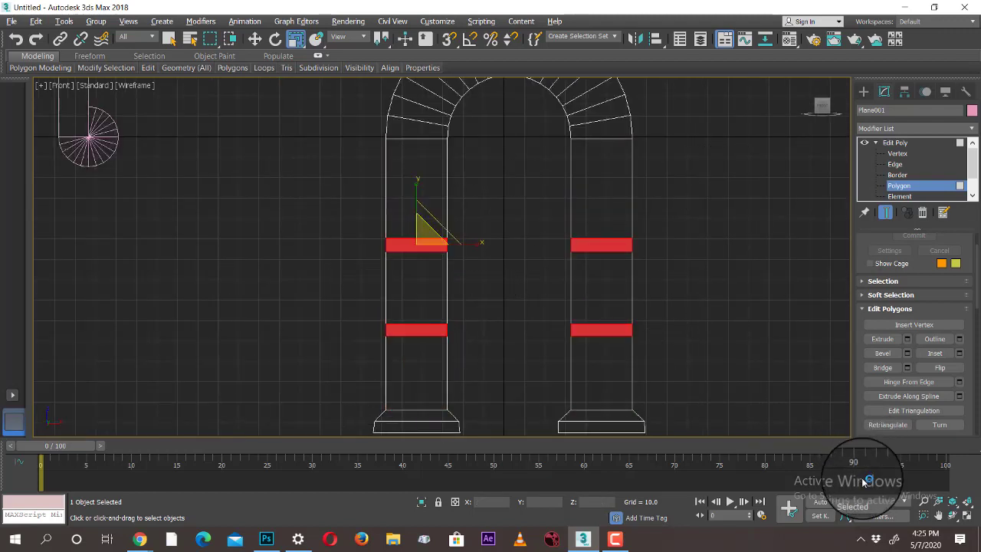
# - Preview extruding the selected band polygons in the Perspective view with the Group, Local Normal and By Polygon types
pyautogui.hotkey('alt', 'w')
pyautogui.rightClick(722, 363)
pyautogui.hotkey('alt', 'w')
pyautogui.keyDown('alt'); pyautogui.moveTo(673, 329); pyautogui.dragTo(690, 316); pyautogui.keyUp('alt')
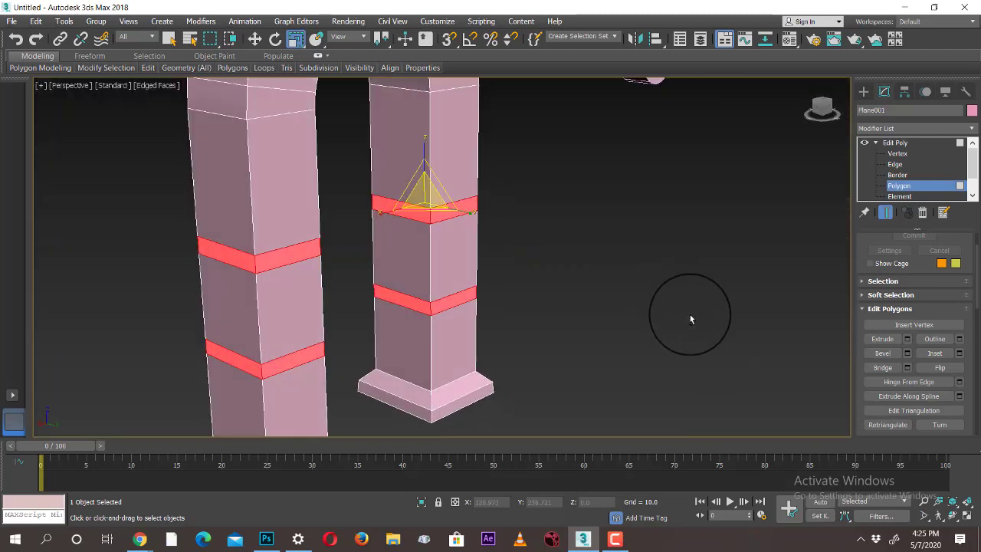
pyautogui.scroll(-3, 709, 299)
pyautogui.keyDown('alt'); pyautogui.moveTo(708, 300); pyautogui.dragTo(692, 304, button='middle'); pyautogui.keyUp('alt')
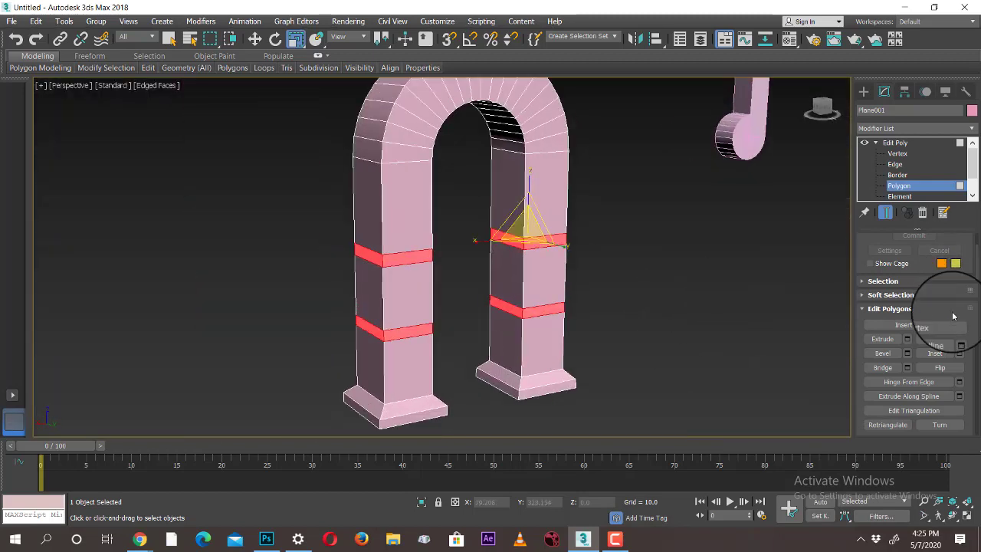
pyautogui.click(908, 339)
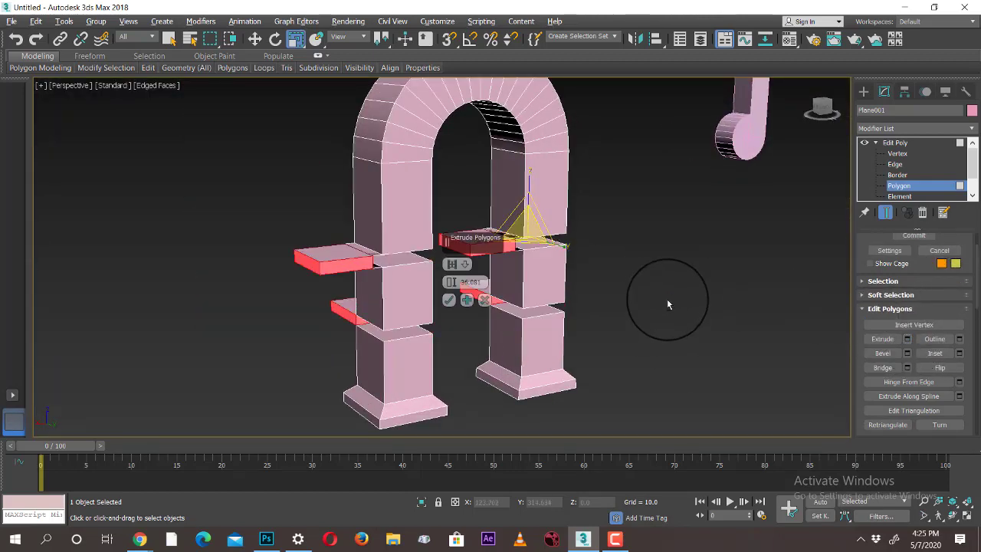
pyautogui.keyDown('alt'); pyautogui.moveTo(668, 305); pyautogui.dragTo(480, 265, button='middle'); pyautogui.keyUp('alt')
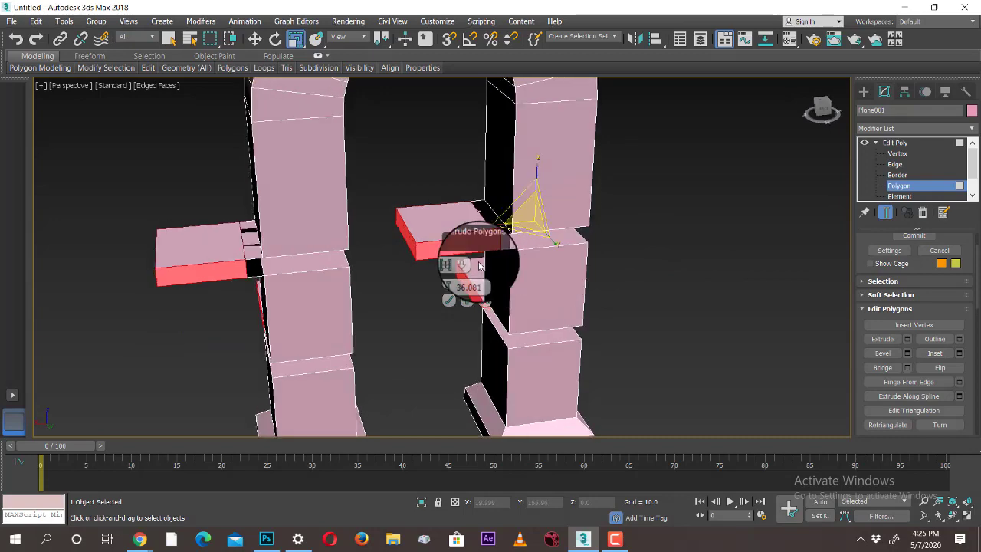
pyautogui.click(452, 265)
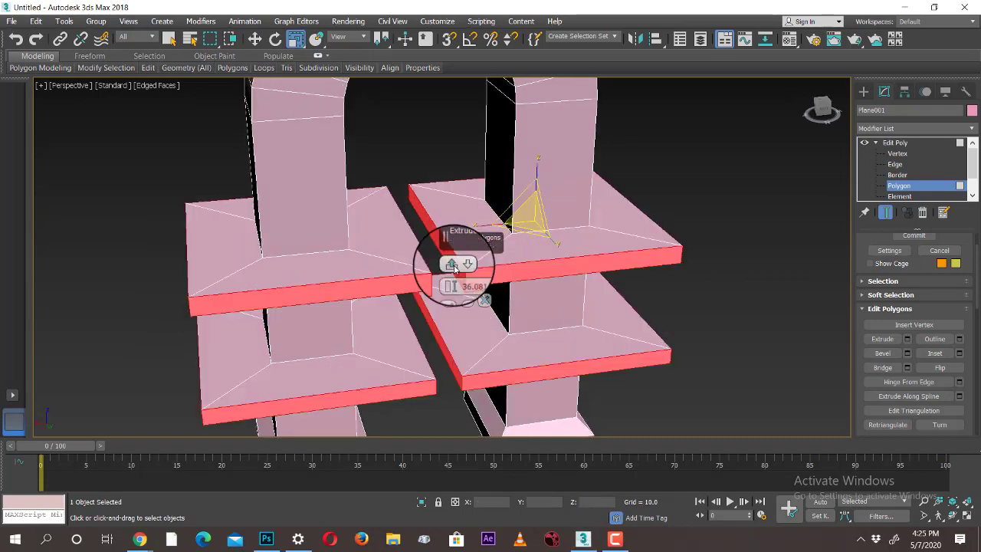
pyautogui.click(454, 264)
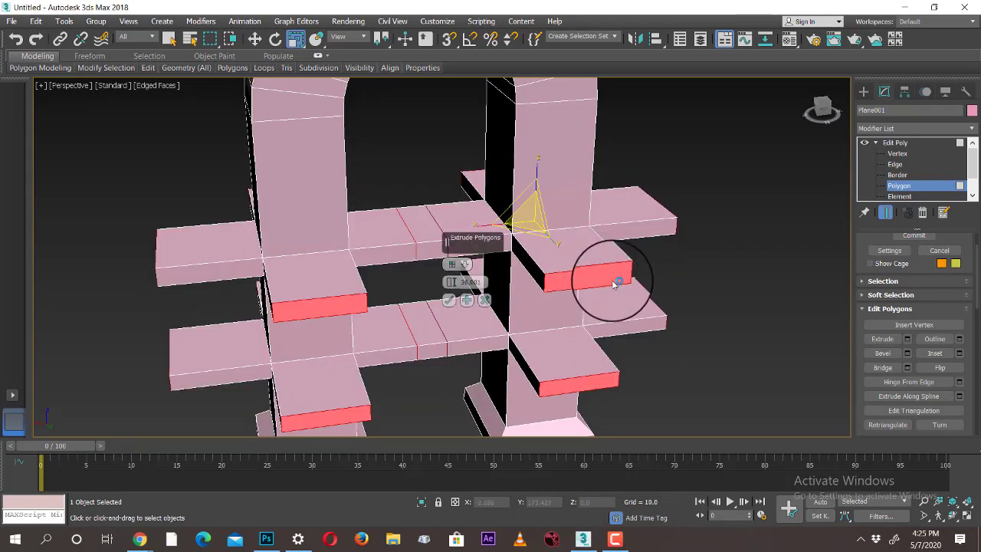
pyautogui.keyDown('alt'); pyautogui.moveTo(618, 285); pyautogui.dragTo(522, 280, button='middle'); pyautogui.keyUp('alt')
# - Extrude the band polygons on both legs by Local Normal with a height of 3.939 and activate the Move tool
pyautogui.click(451, 267)
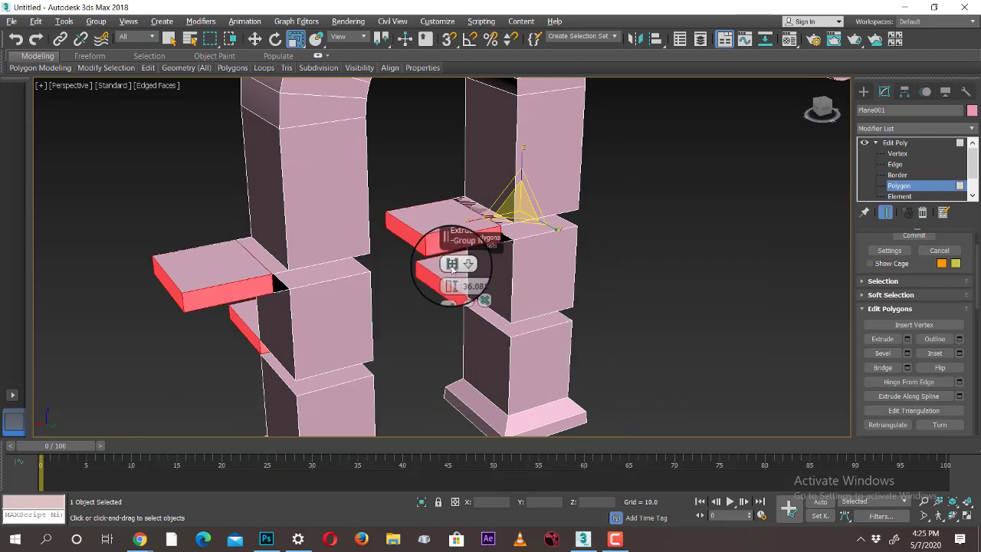
pyautogui.click(452, 265)
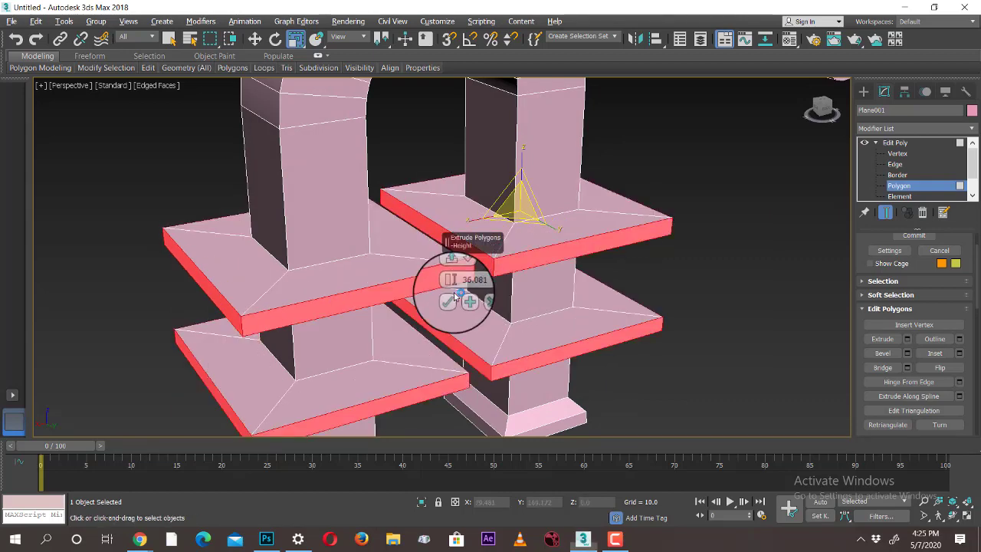
pyautogui.moveTo(447, 289); pyautogui.dragTo(435, 444)
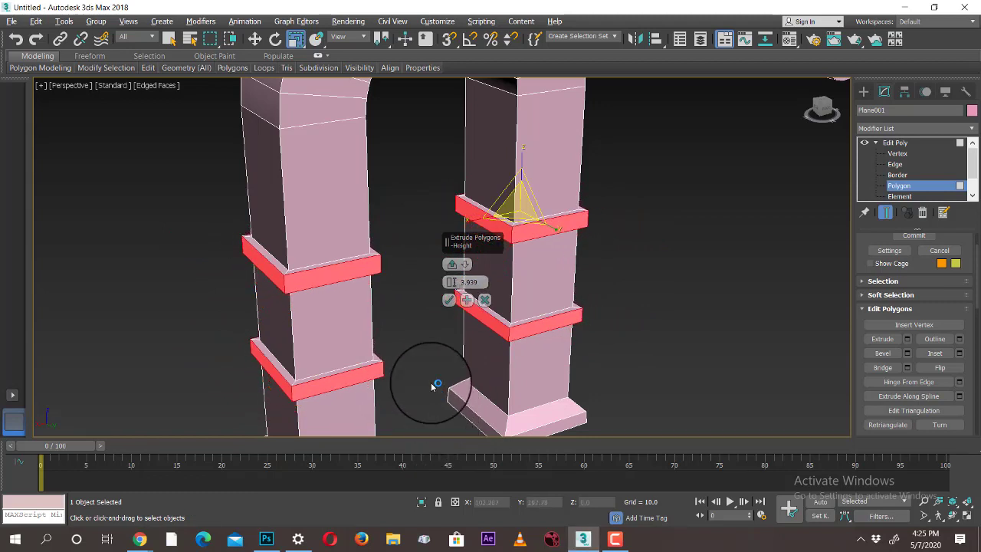
pyautogui.click(449, 304)
pyautogui.keyDown('alt'); pyautogui.moveTo(612, 320); pyautogui.dragTo(614, 300, button='middle'); pyautogui.keyUp('alt')
pyautogui.press('w')
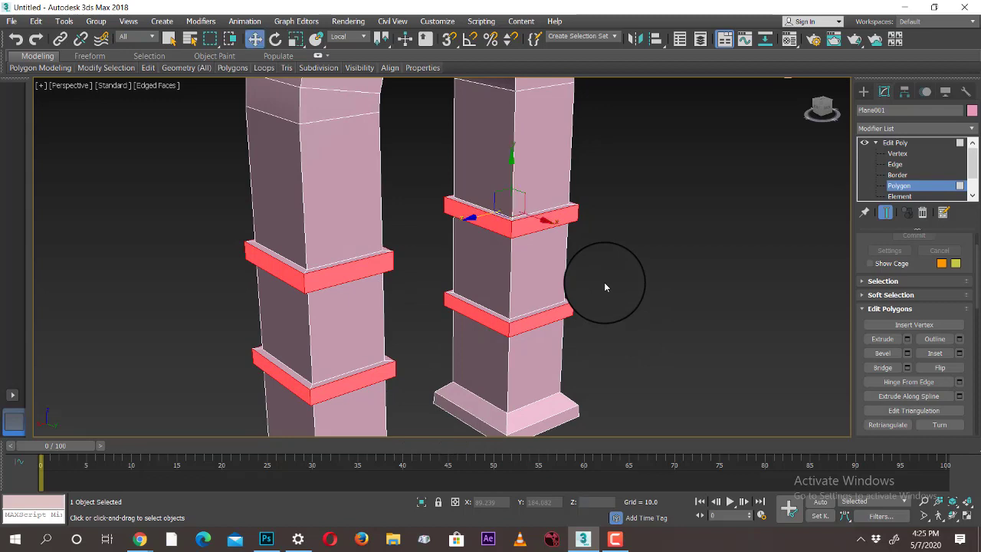
pyautogui.click(514, 185)
pyautogui.moveTo(514, 185); pyautogui.dragTo(545, 198)
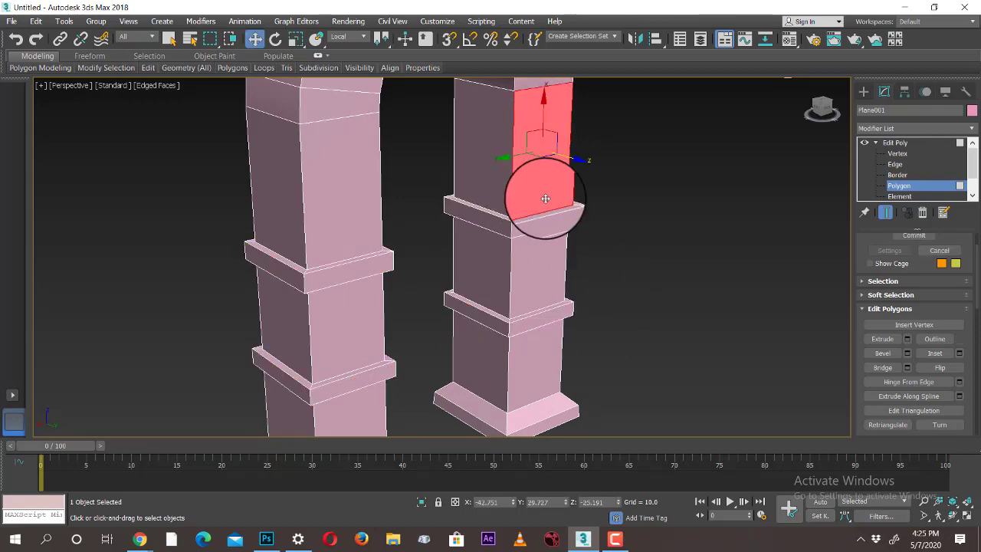
pyautogui.hotkey('ctrl', 'z')
pyautogui.hotkey('ctrl', 'z')
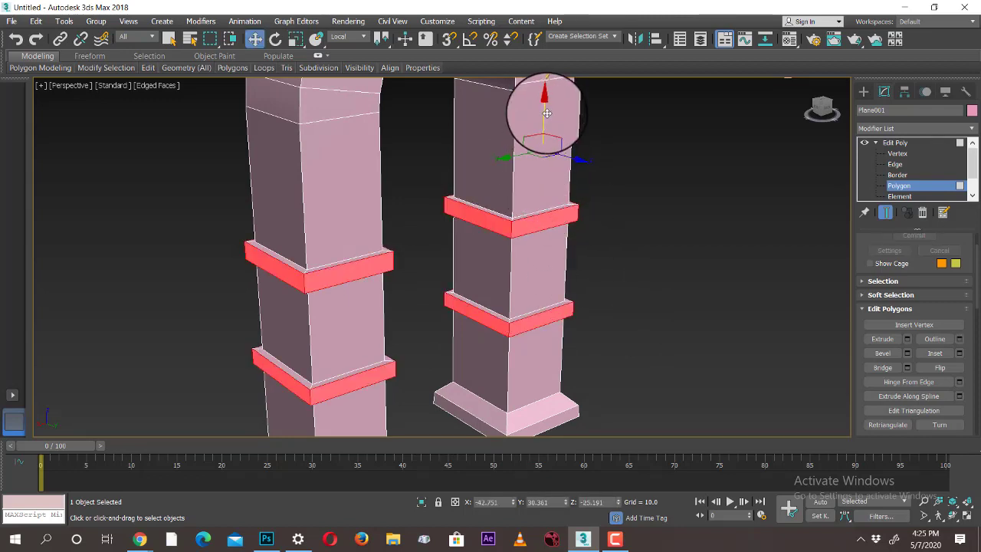
# - Move the outer faces of the bands slightly down so the upper surfaces of the bands slope
pyautogui.moveTo(546, 114); pyautogui.dragTo(546, 124)
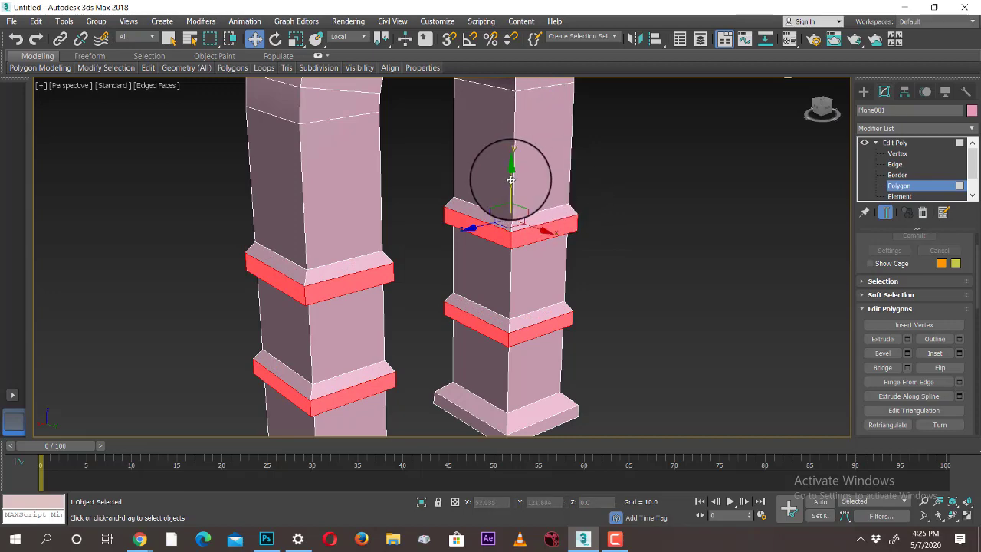
pyautogui.moveTo(511, 179); pyautogui.dragTo(509, 174)
pyautogui.keyDown('alt'); pyautogui.moveTo(630, 249); pyautogui.dragTo(587, 285, button='middle'); pyautogui.keyUp('alt')
pyautogui.scroll(6, 588, 284)
pyautogui.scroll(-6, 515, 227)
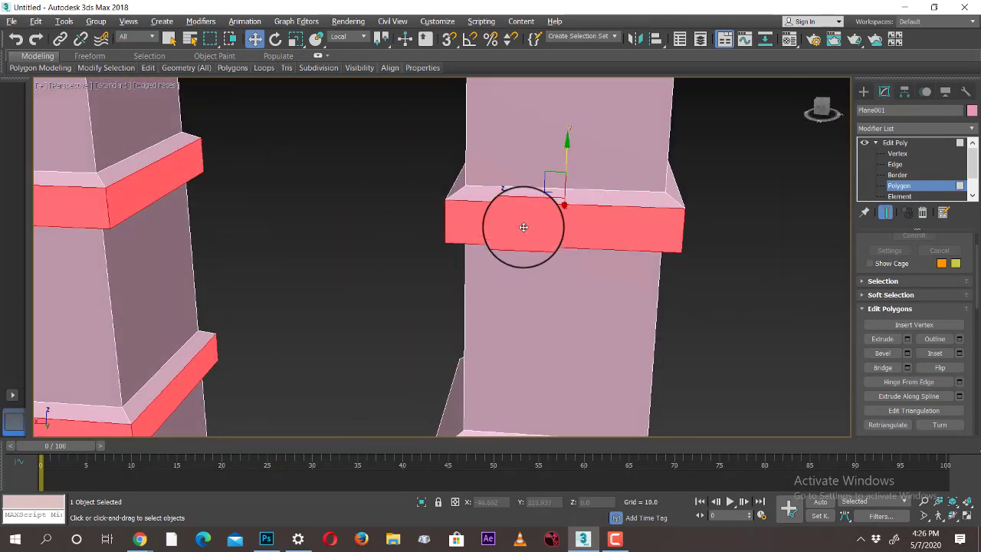
pyautogui.keyDown('alt'); pyautogui.moveTo(543, 245); pyautogui.dragTo(609, 305, button='middle'); pyautogui.keyUp('alt')
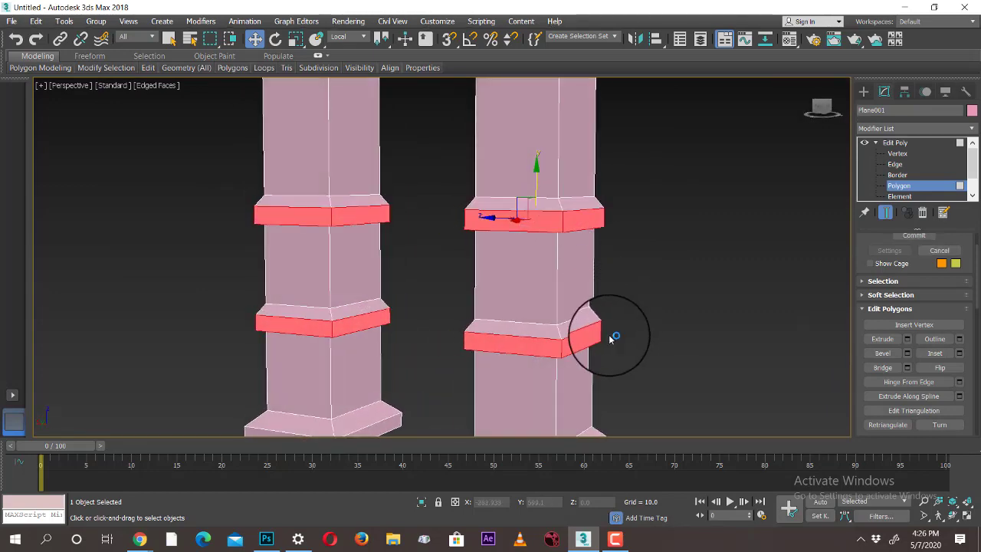
# - Inset the outer faces of the bands as a group by 1.555
pyautogui.keyDown('alt'); pyautogui.moveTo(611, 338); pyautogui.dragTo(603, 263, button='middle'); pyautogui.keyUp('alt')
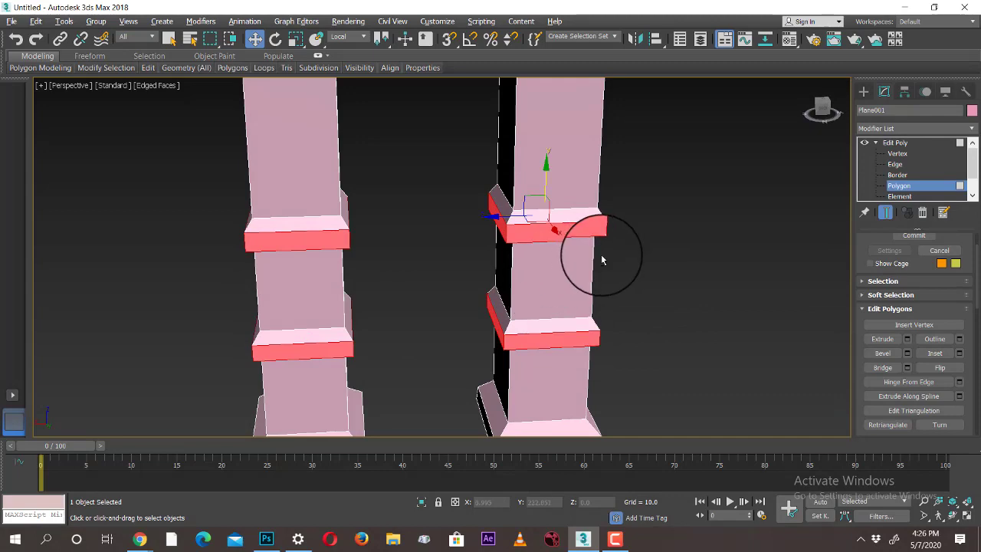
pyautogui.click(961, 353)
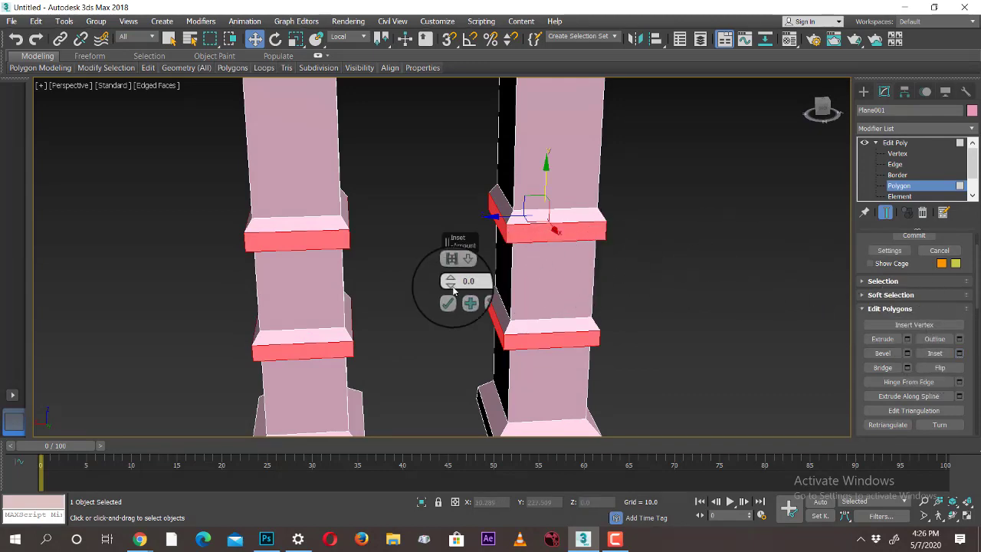
pyautogui.moveTo(451, 282); pyautogui.dragTo(452, 282)
pyautogui.keyDown('alt'); pyautogui.moveTo(648, 303); pyautogui.dragTo(759, 306, button='middle'); pyautogui.keyUp('alt')
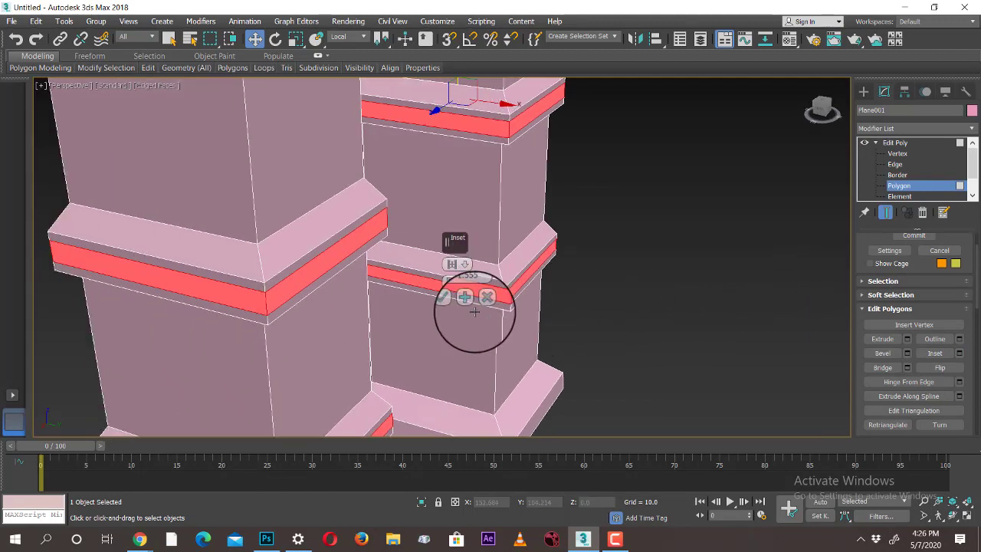
pyautogui.click(449, 300)
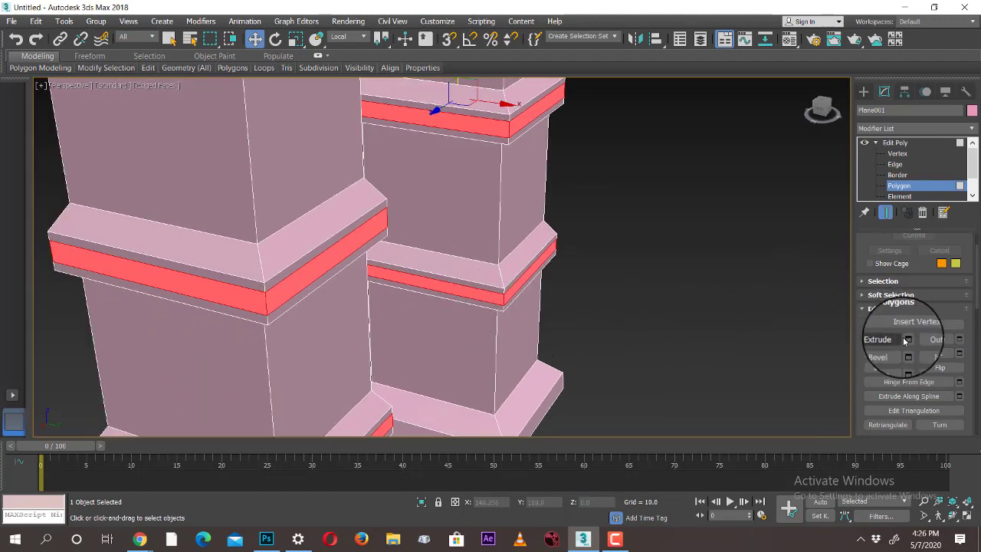
# - Extrude the inset band faces inward with a height of -1.141 to cut a groove around each band
pyautogui.click(907, 340)
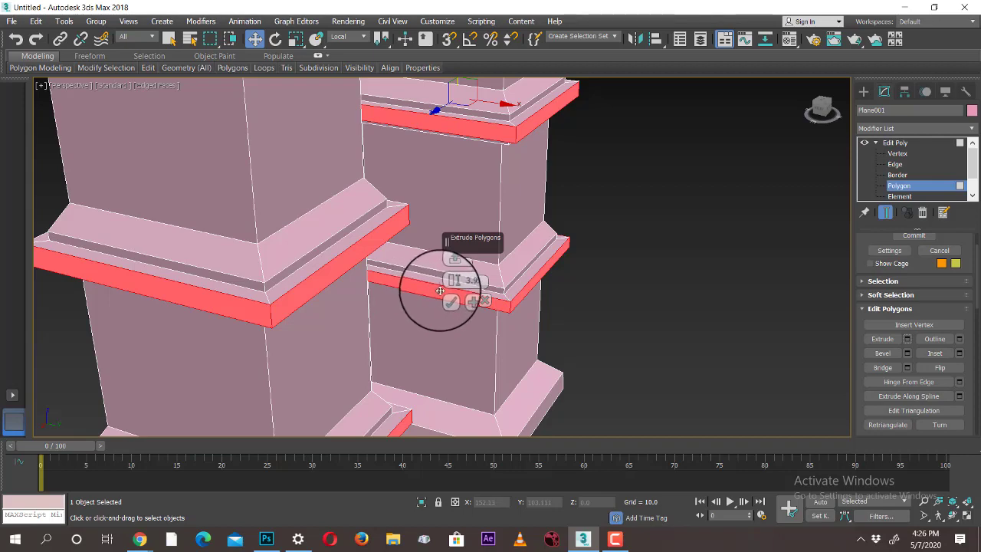
pyautogui.keyDown('alt'); pyautogui.moveTo(437, 296); pyautogui.dragTo(710, 311, button='middle'); pyautogui.keyUp('alt')
pyautogui.scroll(3, 591, 321)
pyautogui.scroll(3, 677, 315)
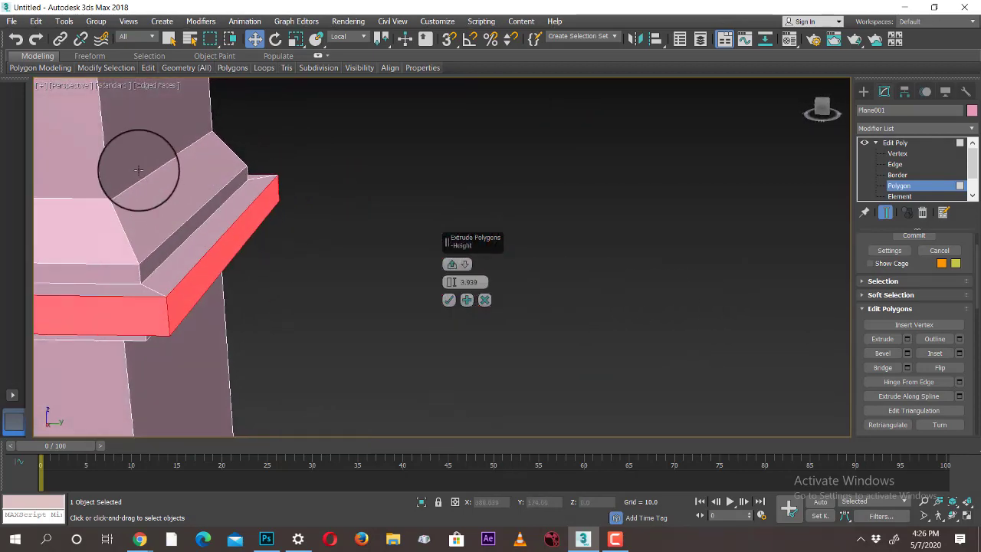
pyautogui.keyDown('alt'); pyautogui.moveTo(345, 311); pyautogui.dragTo(465, 322, button='middle'); pyautogui.keyUp('alt')
pyautogui.moveTo(455, 288); pyautogui.dragTo(457, 310)
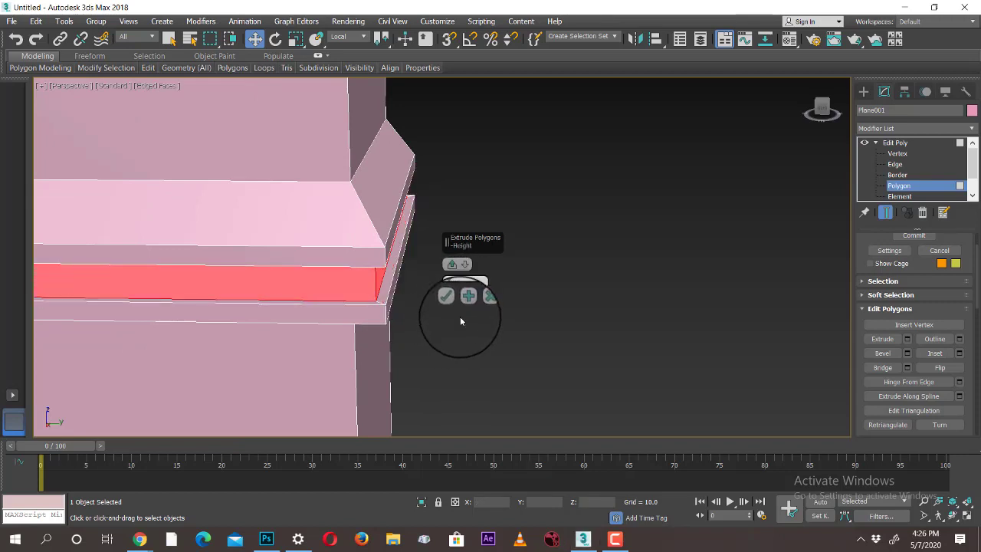
pyautogui.keyDown('alt'); pyautogui.moveTo(461, 321); pyautogui.dragTo(398, 322, button='middle'); pyautogui.keyUp('alt')
pyautogui.click(449, 301)
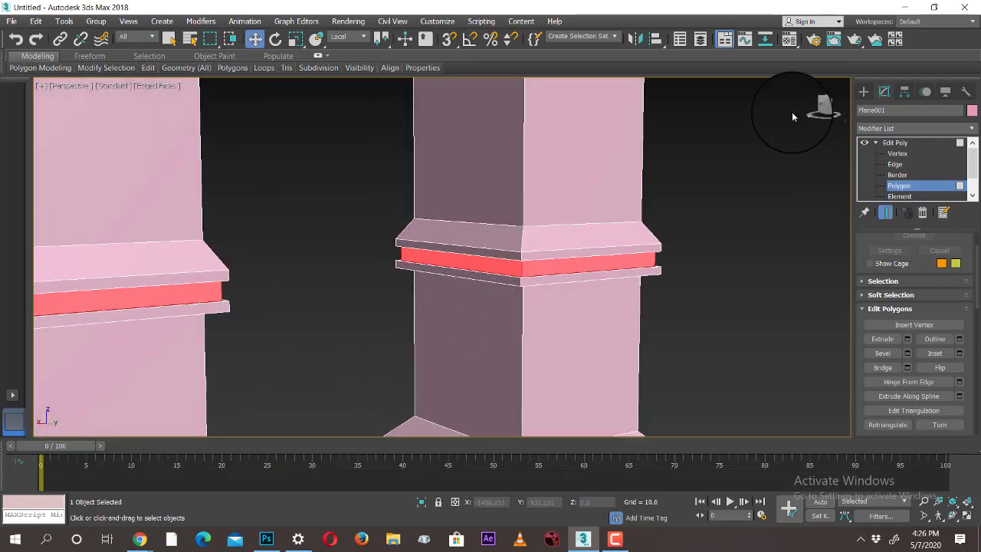
# - Leave sub-object editing, deselect the arch and examine the grooved bands on its legs
pyautogui.click(864, 91)
pyautogui.click(692, 219)
pyautogui.keyDown('alt'); pyautogui.moveTo(692, 219); pyautogui.dragTo(641, 288, button='middle'); pyautogui.keyUp('alt')
pyautogui.scroll(-8, 641, 288)
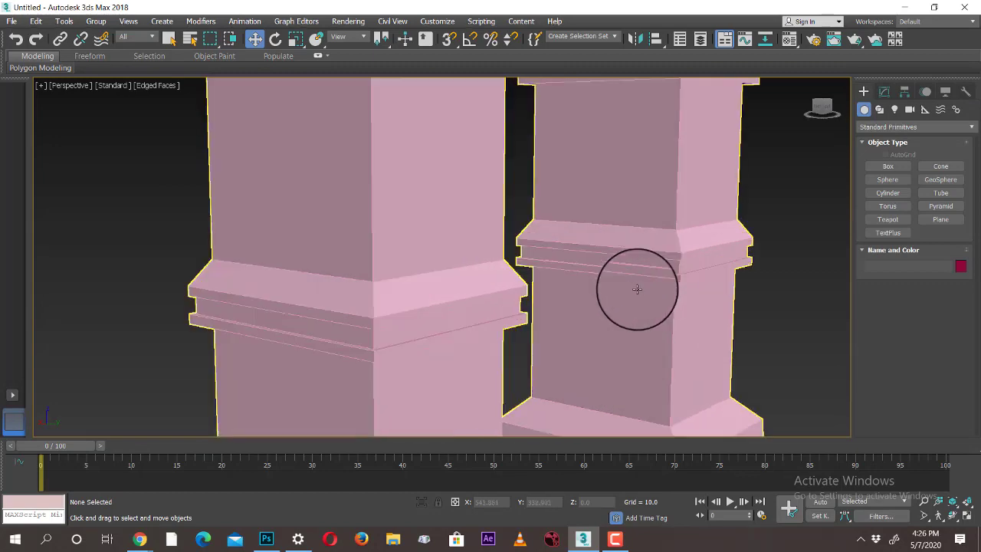
pyautogui.scroll(8, 496, 285)
pyautogui.keyDown('alt'); pyautogui.moveTo(396, 349); pyautogui.dragTo(429, 219, button='middle'); pyautogui.keyUp('alt')
# - Reselect the arch and select the loop of side polygons running around its outer and inner curves at Polygon level
pyautogui.click(408, 204)
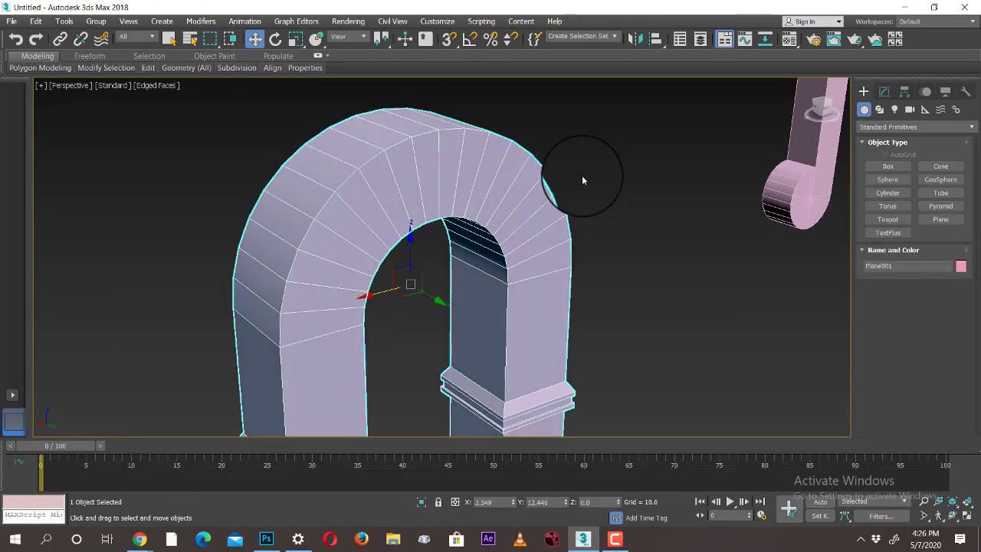
pyautogui.click(885, 91)
pyautogui.click(900, 187)
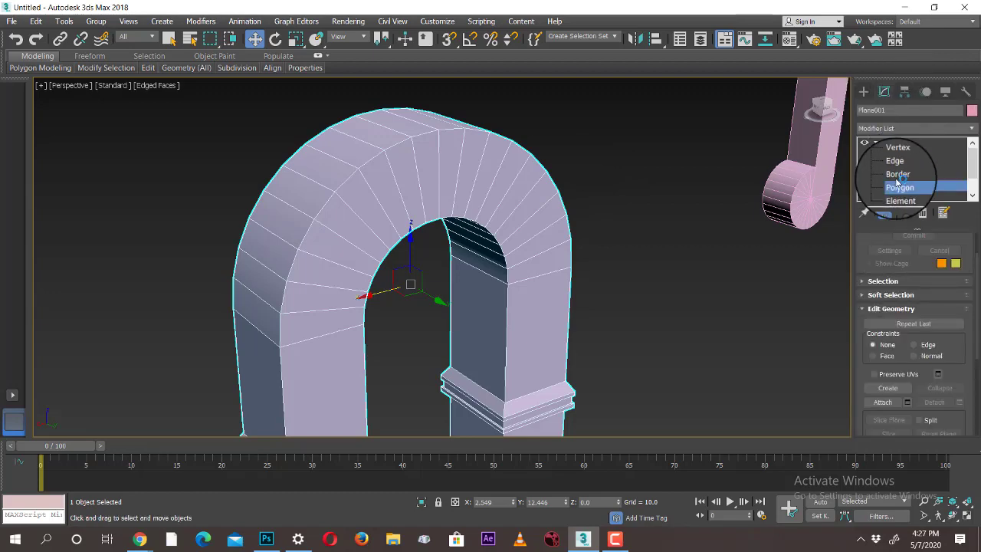
pyautogui.click(258, 324)
pyautogui.keyDown('alt'); pyautogui.moveTo(259, 324); pyautogui.dragTo(565, 293, button='middle'); pyautogui.keyUp('alt')
pyautogui.scroll(-4, 565, 294)
pyautogui.keyDown('shift'); pyautogui.click(397, 324); pyautogui.keyUp('shift')
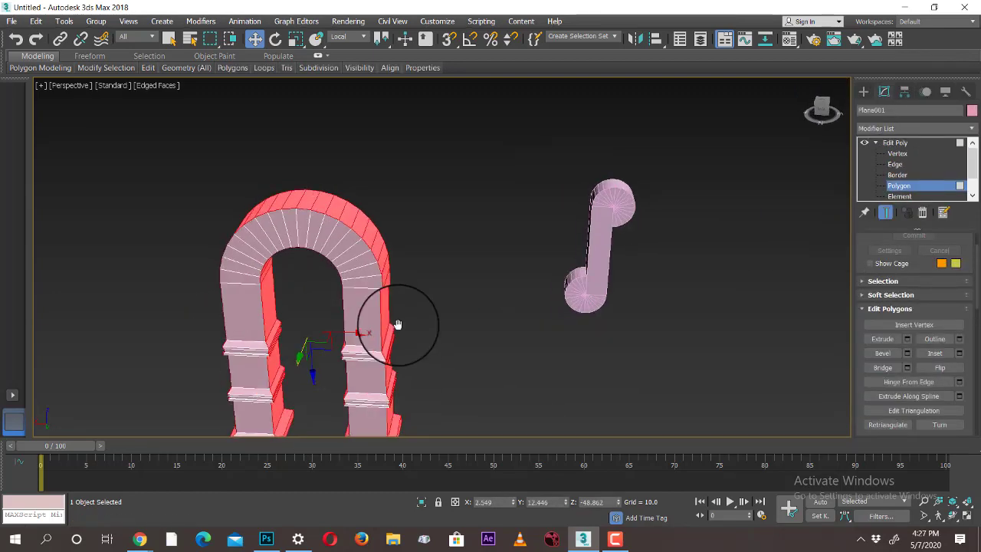
# - Remove the leg, inner curve and far-side polygons from the selection, keeping the arch's outer curve from one leg up to the crown
pyautogui.moveTo(397, 324); pyautogui.dragTo(449, 280, button='middle')
pyautogui.moveTo(506, 446); pyautogui.dragTo(186, 247)
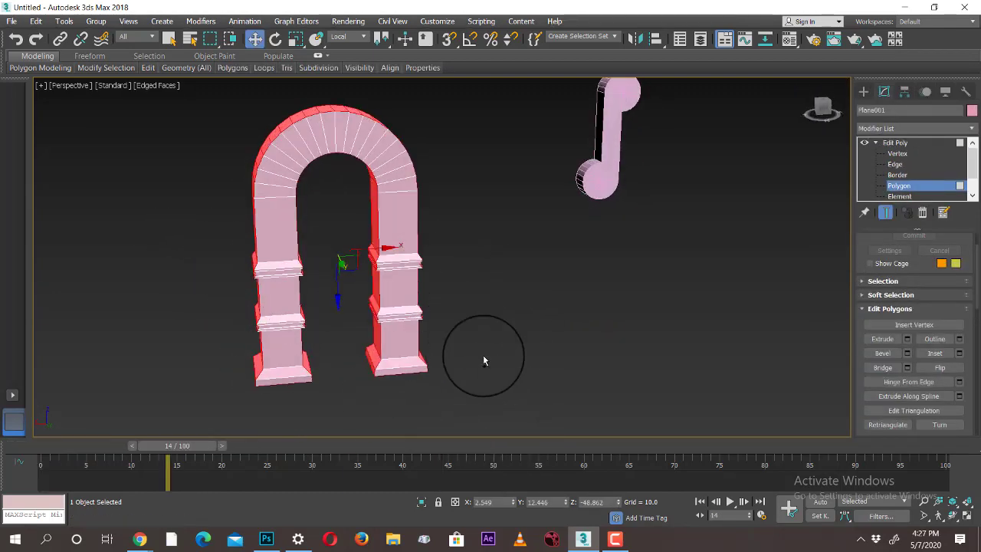
pyautogui.keyDown('alt'); pyautogui.moveTo(469, 412); pyautogui.dragTo(170, 242); pyautogui.keyUp('alt')
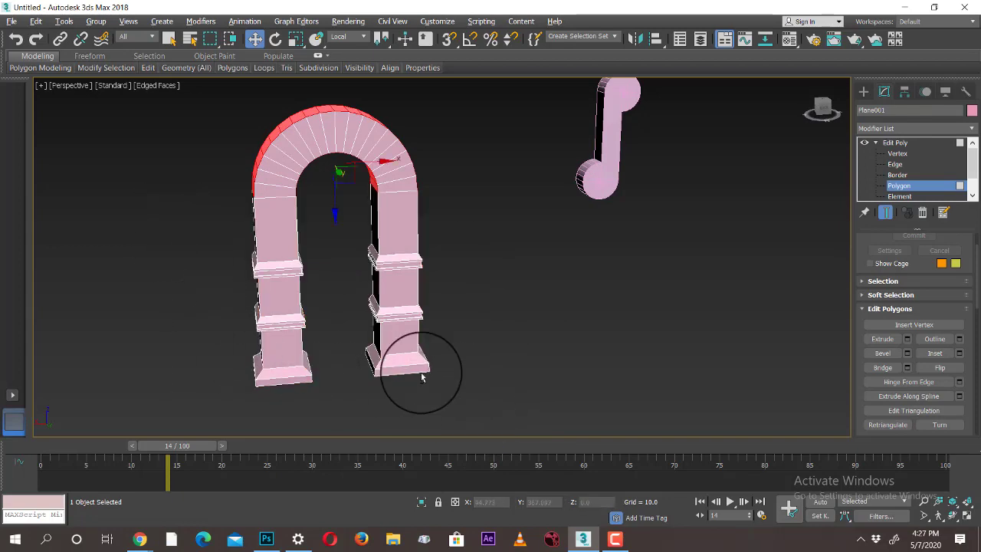
pyautogui.keyDown('alt'); pyautogui.moveTo(421, 377); pyautogui.dragTo(416, 265, button='middle'); pyautogui.keyUp('alt')
pyautogui.keyDown('alt'); pyautogui.moveTo(418, 268); pyautogui.dragTo(281, 141); pyautogui.keyUp('alt')
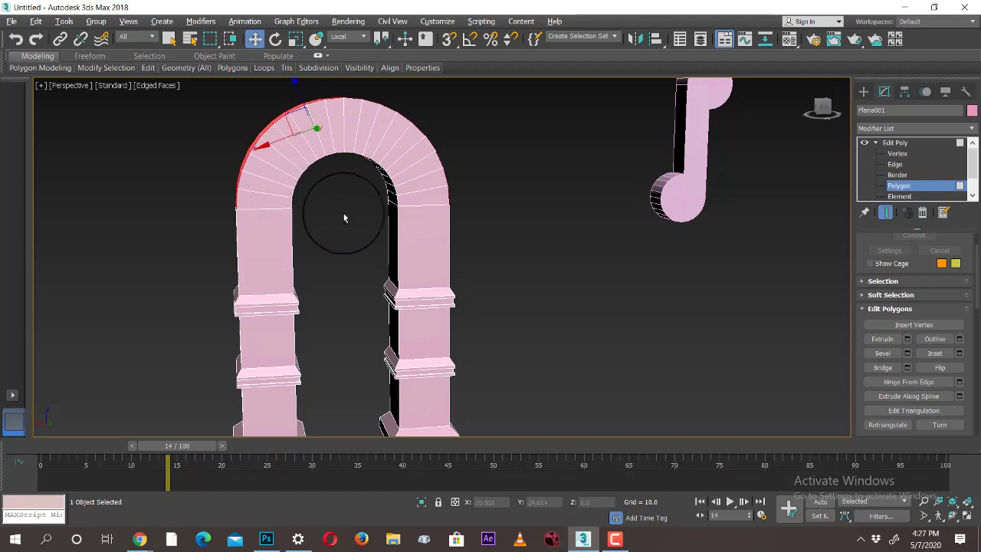
pyautogui.keyDown('alt'); pyautogui.moveTo(343, 213); pyautogui.dragTo(433, 256, button='middle'); pyautogui.keyUp('alt')
# - Inset the selected outer curve polygons as a group by 3.007
pyautogui.click(959, 354)
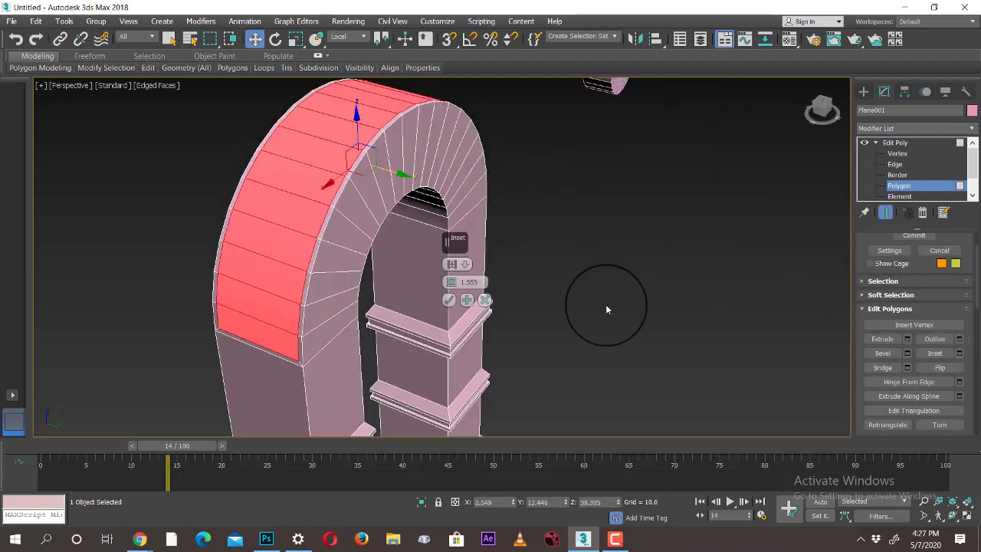
pyautogui.moveTo(450, 287)
pyautogui.mouseDown()
pyautogui.moveTo(449, 296)
pyautogui.moveTo(451, 256)
pyautogui.moveTo(458, 282)
pyautogui.mouseUp()
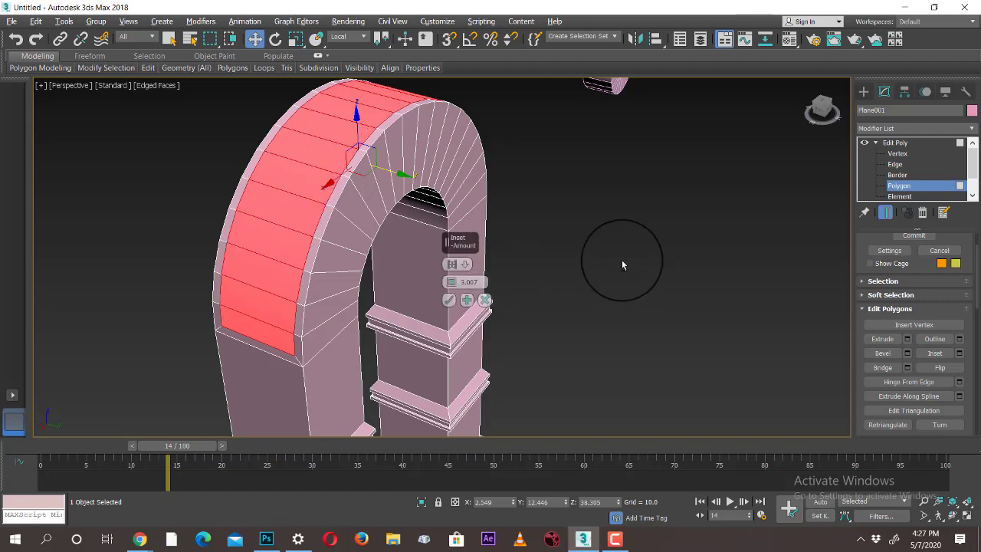
pyautogui.keyDown('alt'); pyautogui.moveTo(624, 263); pyautogui.dragTo(426, 317, button='middle'); pyautogui.keyUp('alt')
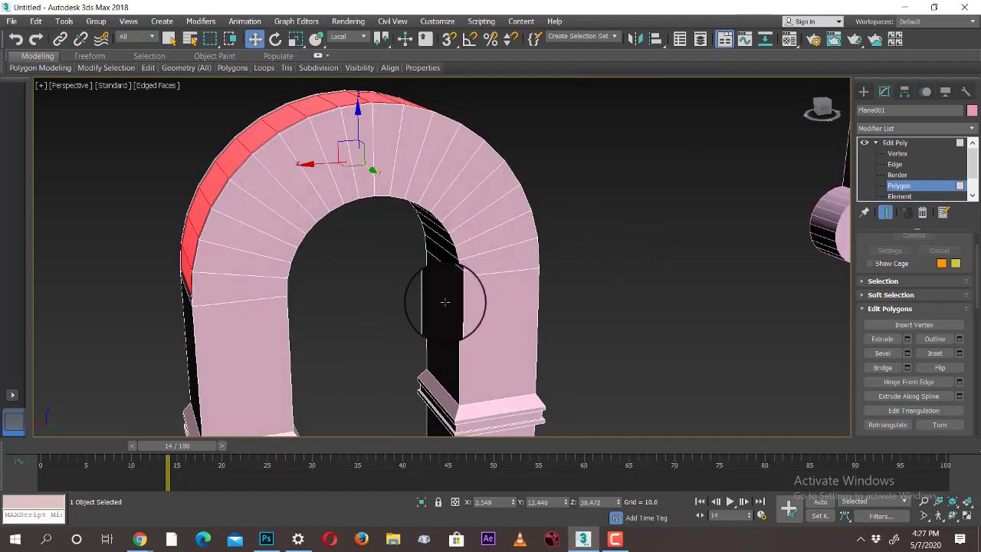
# - Extrude the inset panel on the arch's outer curve with an adjusted height and clear the polygon selection
pyautogui.click(906, 339)
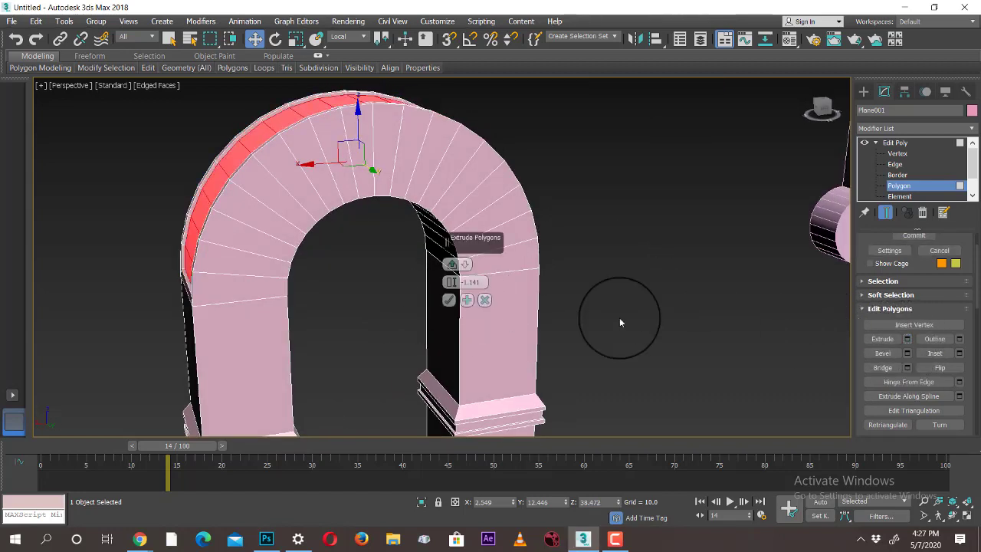
pyautogui.moveTo(620, 318)
pyautogui.keyDown('alt'); pyautogui.mouseDown(button='middle')
pyautogui.moveTo(588, 305)
pyautogui.moveTo(634, 327)
pyautogui.moveTo(625, 314)
pyautogui.mouseUp(button='middle'); pyautogui.keyUp('alt')
pyautogui.click(462, 283)
pyautogui.moveTo(452, 285); pyautogui.dragTo(451, 270)
pyautogui.click(561, 327)
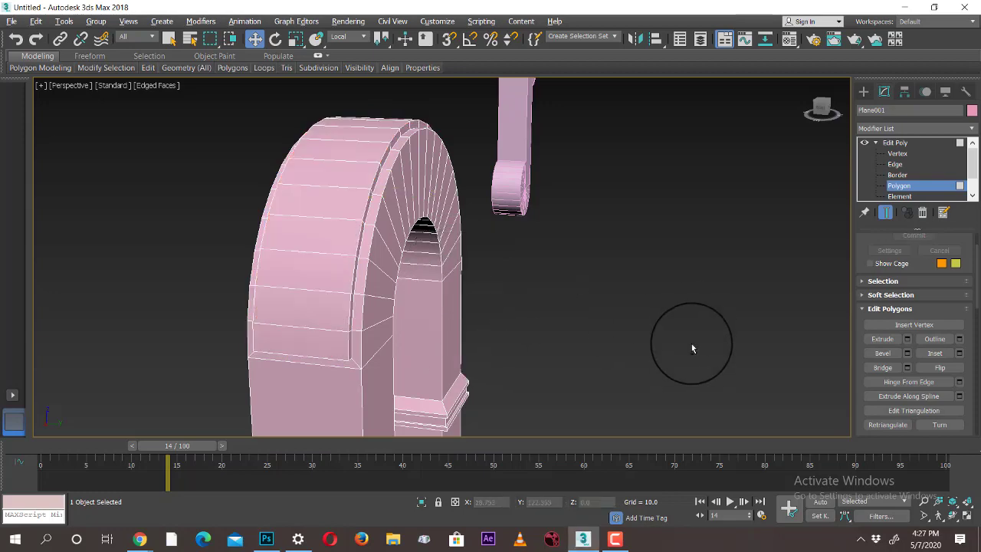
# - Select all the wedge-shaped polygons on the arch's front face, from the top of one leg around to the other
pyautogui.keyDown('alt'); pyautogui.moveTo(692, 346); pyautogui.dragTo(537, 322, button='middle'); pyautogui.keyUp('alt')
pyautogui.click(327, 199)
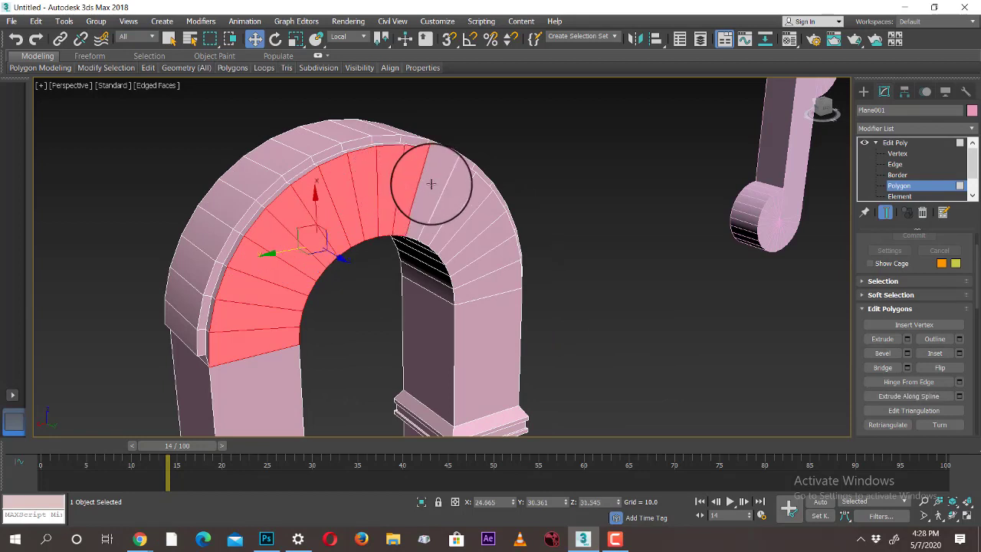
pyautogui.keyDown('ctrl'); pyautogui.click(496, 255); pyautogui.keyUp('ctrl')
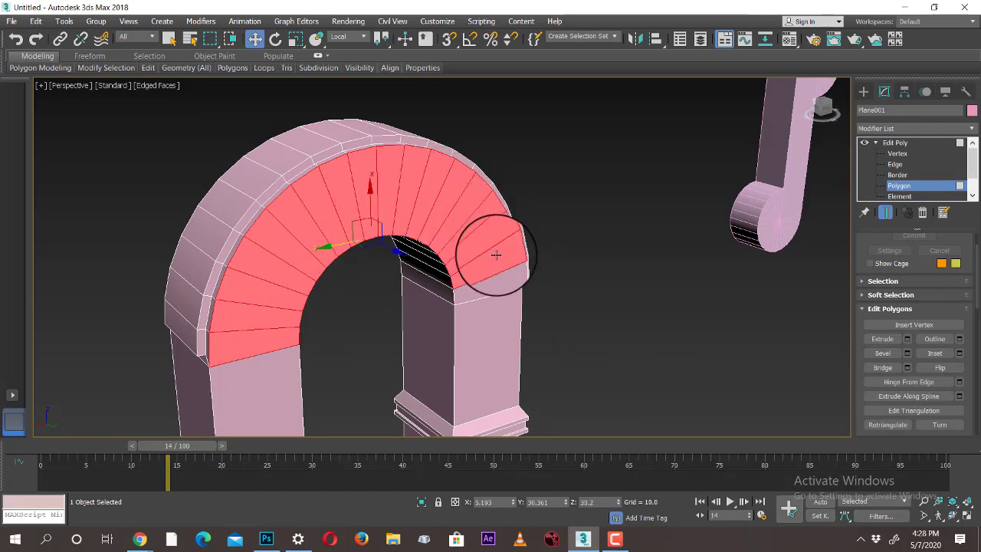
# - Extrude the selected front-face wedges individually by about 1.86
pyautogui.click(910, 343)
pyautogui.scroll(5, 622, 325)
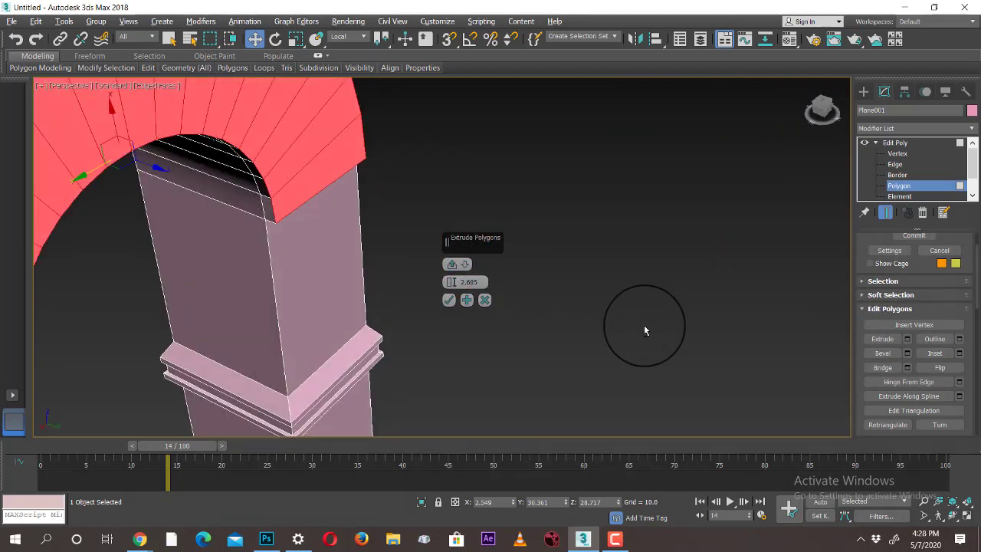
pyautogui.scroll(-2, 652, 334)
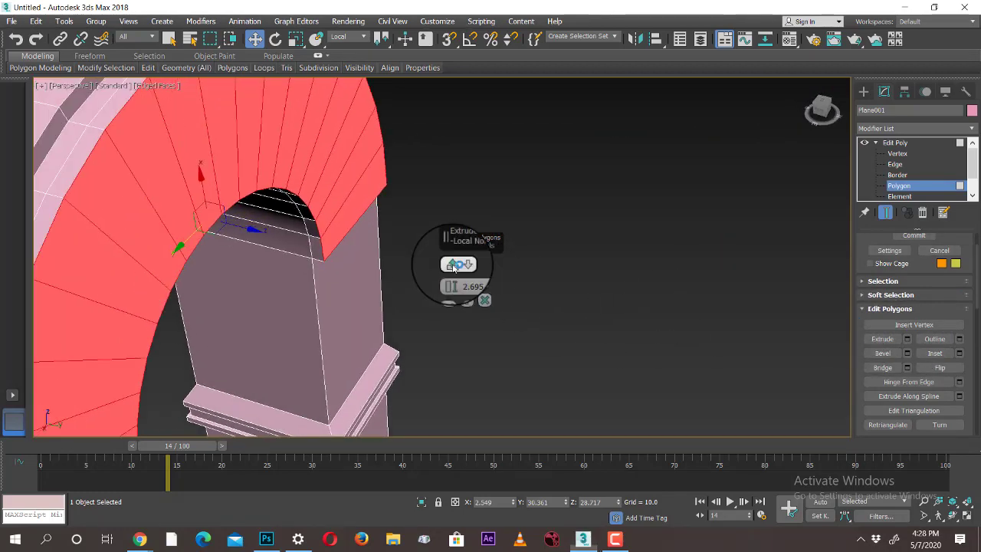
pyautogui.moveTo(452, 284); pyautogui.dragTo(451, 285)
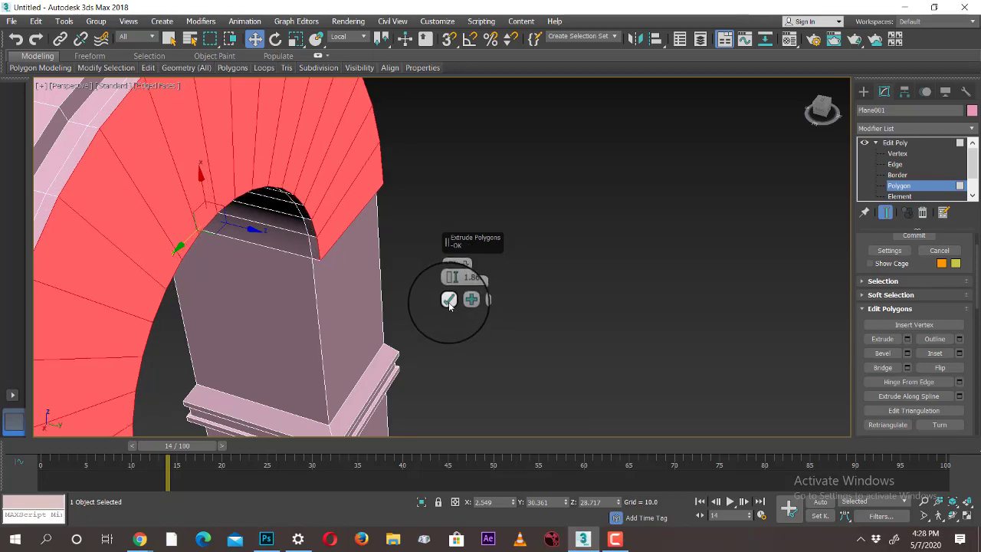
pyautogui.click(449, 300)
# - Outline the extruded wedges by about -1.4 to taper them into separate blocks, then leave Polygon level and deselect the arch
pyautogui.scroll(-5, 493, 312)
pyautogui.click(959, 339)
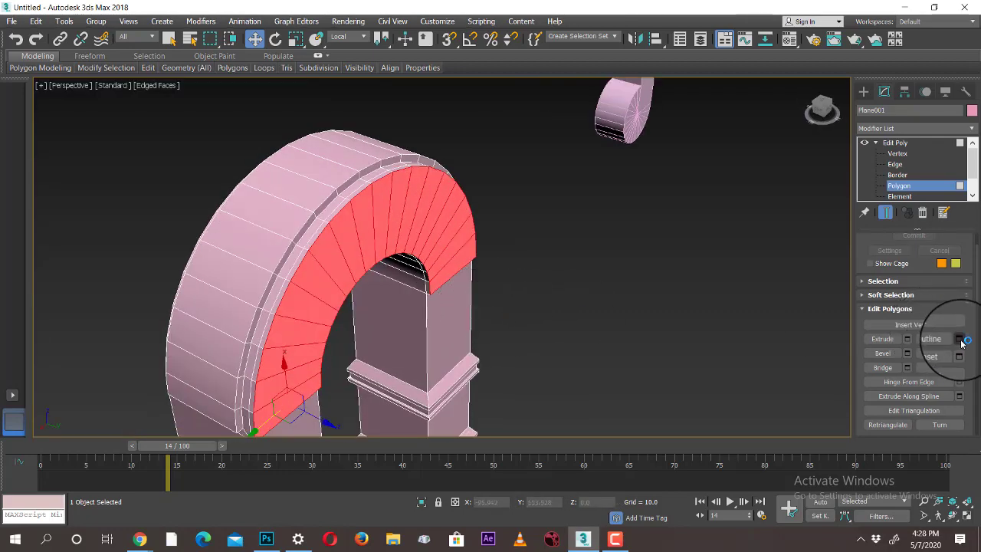
pyautogui.keyDown('alt'); pyautogui.moveTo(730, 305); pyautogui.dragTo(698, 309, button='middle'); pyautogui.keyUp('alt')
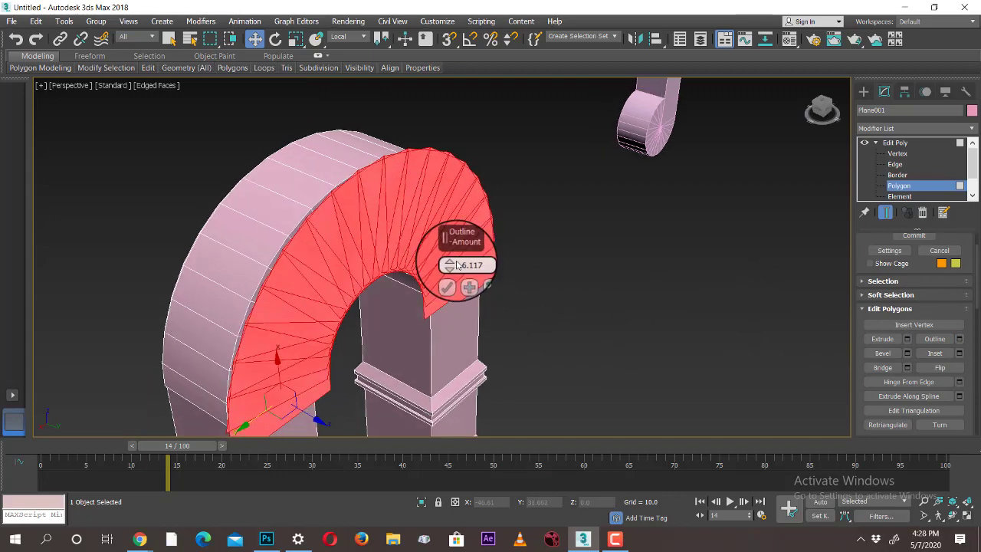
pyautogui.moveTo(454, 263); pyautogui.dragTo(450, 285)
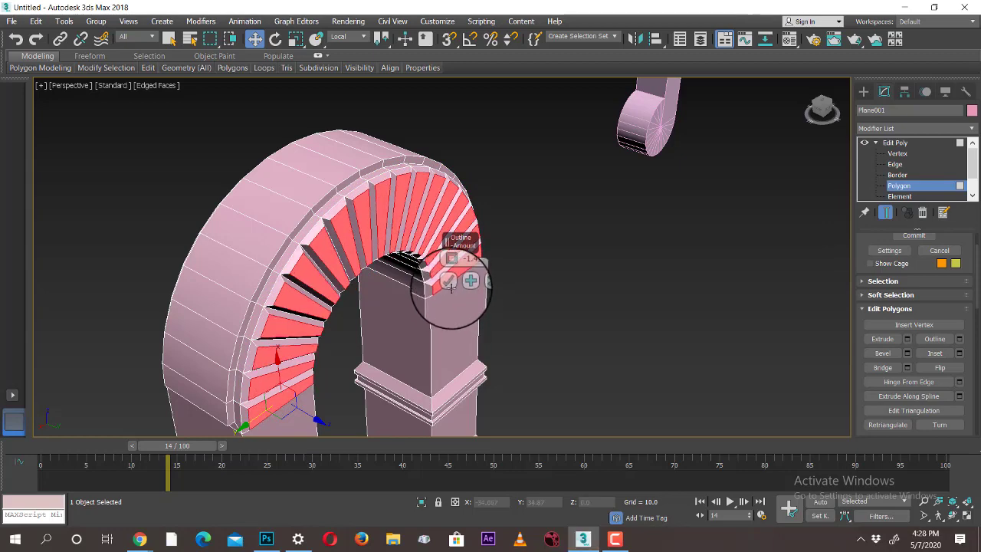
pyautogui.click(448, 282)
pyautogui.click(541, 299)
pyautogui.click(865, 91)
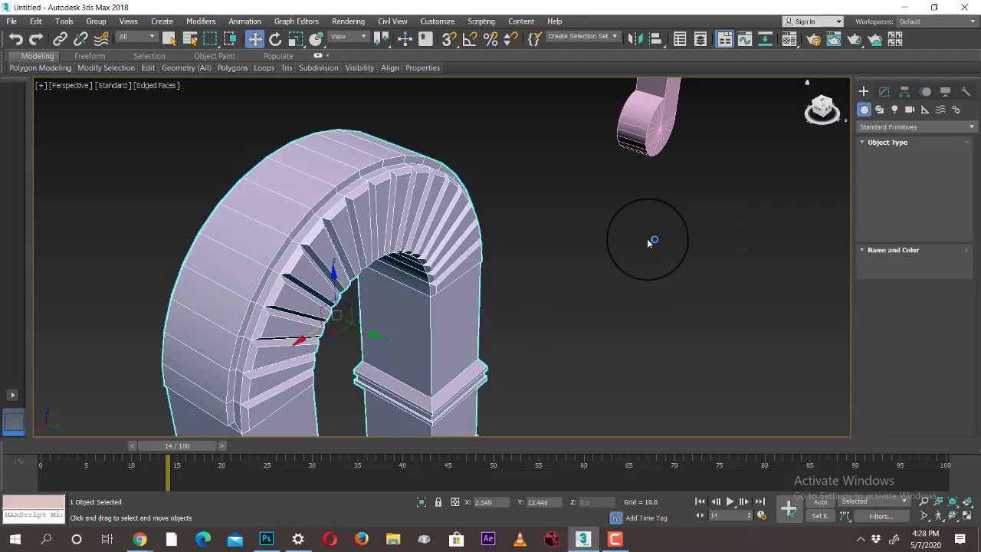
pyautogui.click(646, 247)
# - Select the arch at Edge level and pick the edge where the leg meets the top of its decorative band
pyautogui.moveTo(575, 315)
pyautogui.keyDown('alt'); pyautogui.mouseDown(button='middle')
pyautogui.moveTo(491, 372)
pyautogui.moveTo(484, 281)
pyautogui.moveTo(515, 280)
pyautogui.moveTo(565, 311)
pyautogui.moveTo(511, 333)
pyautogui.moveTo(448, 335)
pyautogui.moveTo(510, 269)
pyautogui.moveTo(587, 302)
pyautogui.moveTo(559, 296)
pyautogui.moveTo(635, 285)
pyautogui.moveTo(565, 302)
pyautogui.moveTo(567, 326)
pyautogui.mouseUp(button='middle'); pyautogui.keyUp('alt')
pyautogui.scroll(5, 522, 276)
pyautogui.click(478, 234)
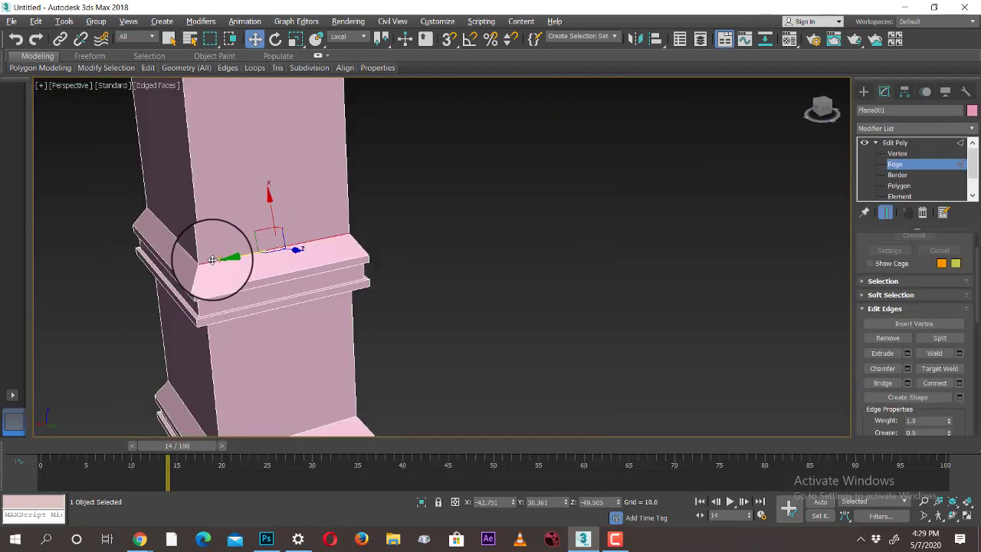
pyautogui.keyDown('alt'); pyautogui.moveTo(213, 260); pyautogui.dragTo(204, 276, button='middle'); pyautogui.keyUp('alt')
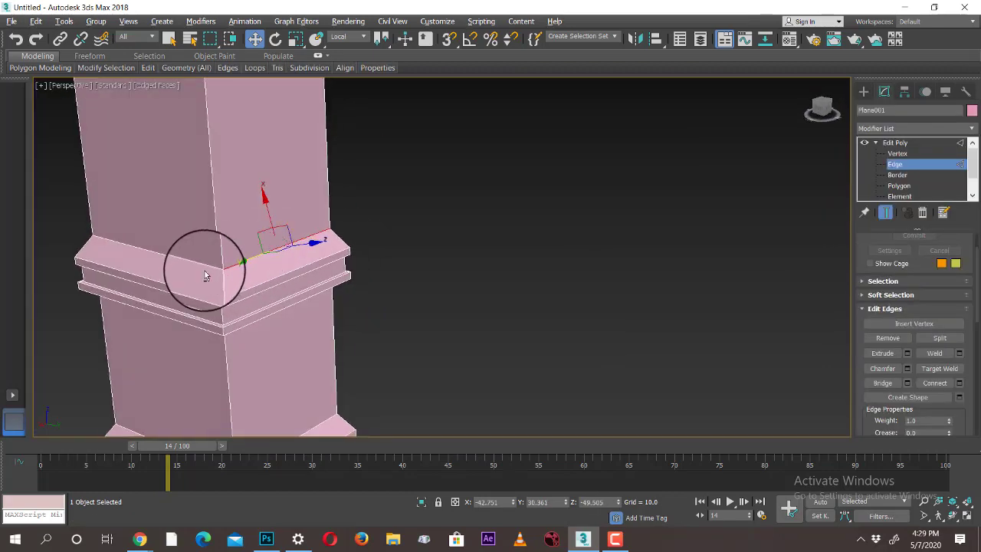
# - Select the full edge loops where the shafts meet the tops of both mouldings on the two columns
pyautogui.moveTo(861, 245); pyautogui.dragTo(910, 439)
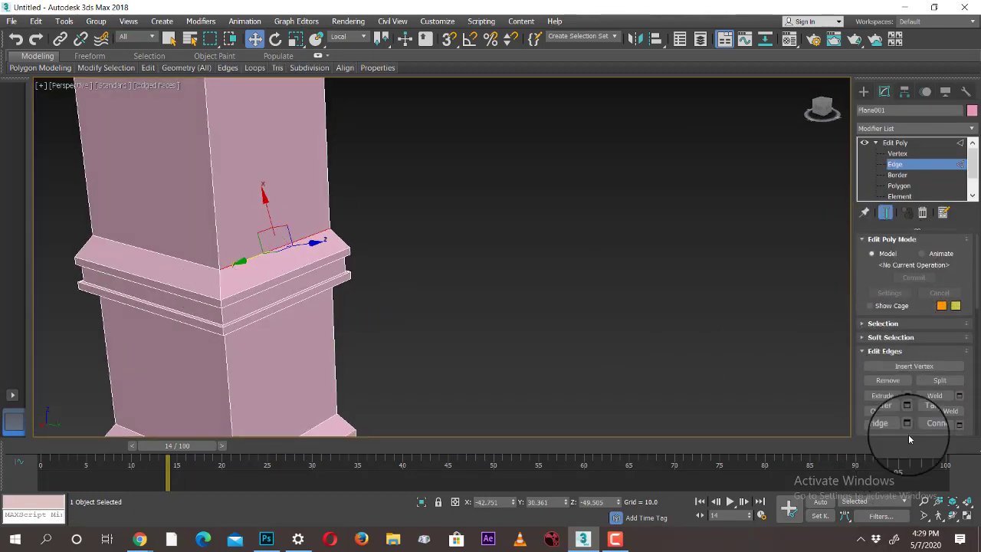
pyautogui.click(883, 323)
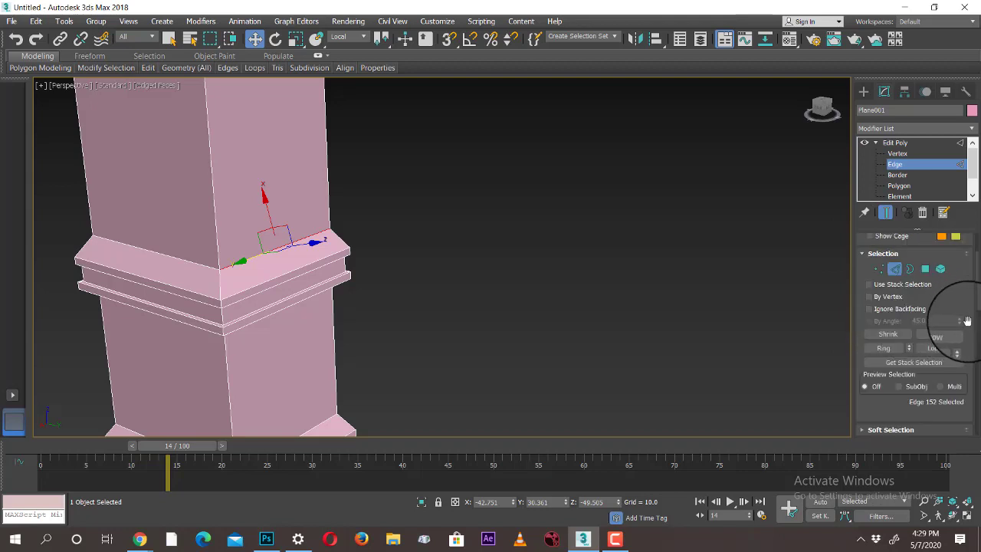
pyautogui.scroll(-3, 562, 300)
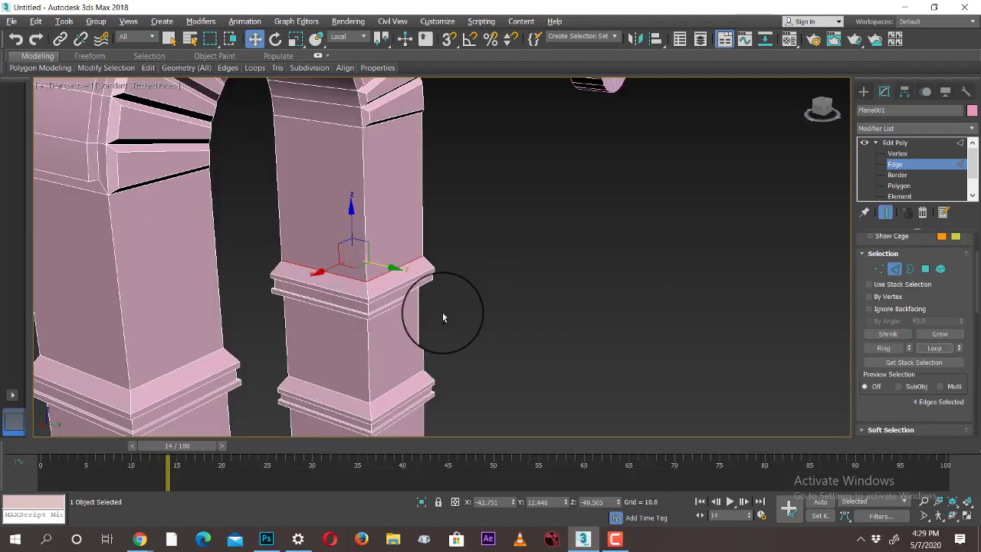
pyautogui.moveTo(212, 383); pyautogui.dragTo(463, 327, button='middle')
pyautogui.keyDown('ctrl'); pyautogui.click(490, 272); pyautogui.keyUp('ctrl')
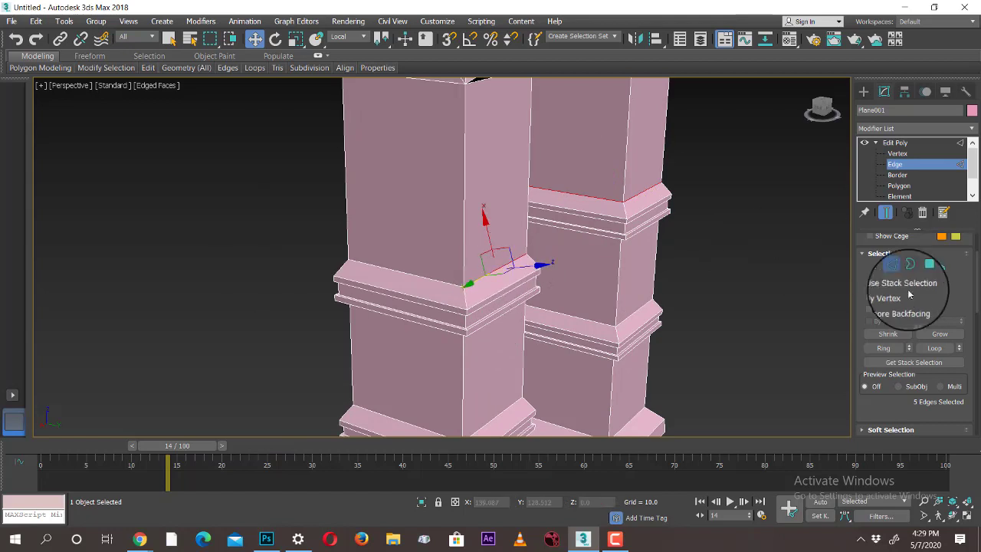
pyautogui.moveTo(601, 264); pyautogui.dragTo(585, 111, button='middle')
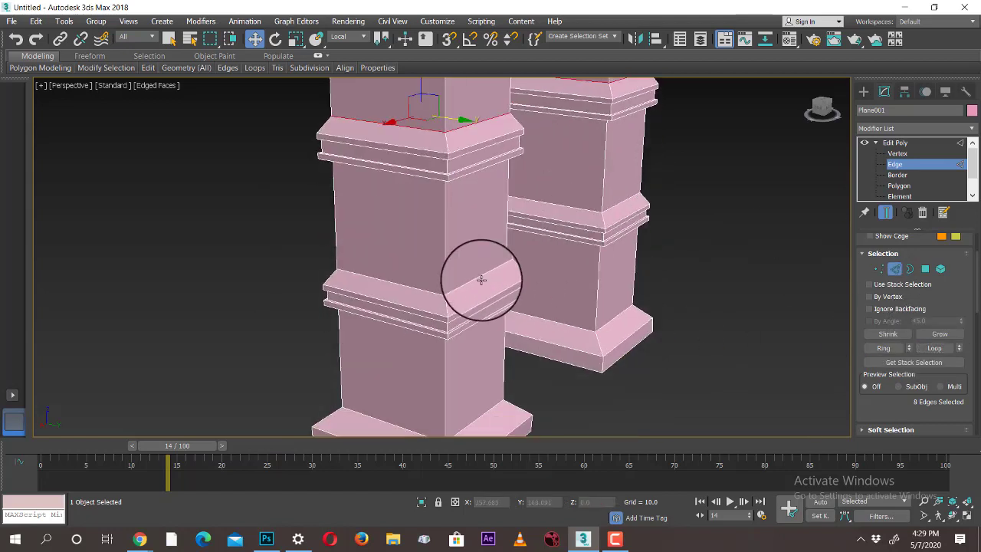
pyautogui.click(936, 349)
pyautogui.keyDown('alt'); pyautogui.moveTo(756, 300); pyautogui.dragTo(474, 256, button='middle'); pyautogui.keyUp('alt')
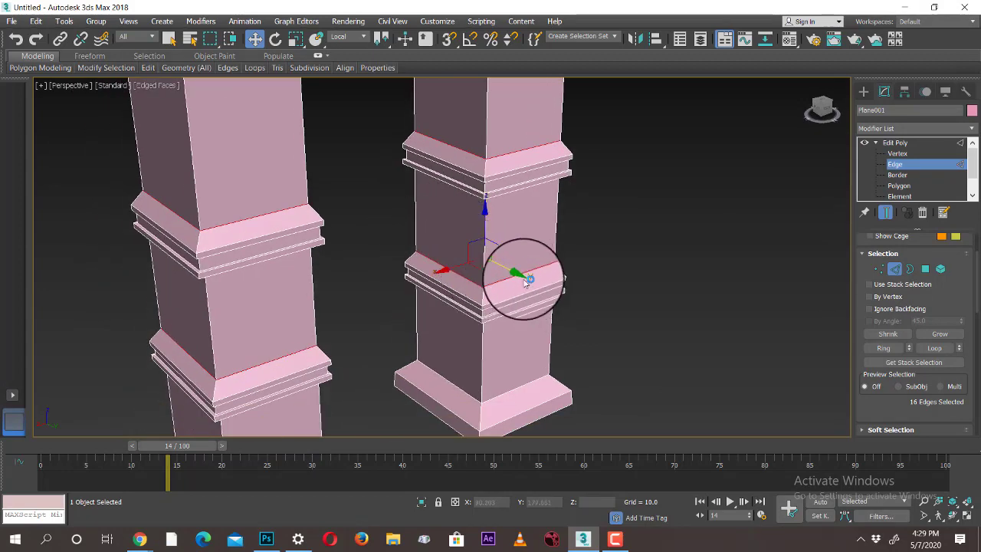
# - Chamfer the selected moulding edge loops by 3.695 with 5 segments
pyautogui.moveTo(895, 411); pyautogui.dragTo(894, 145)
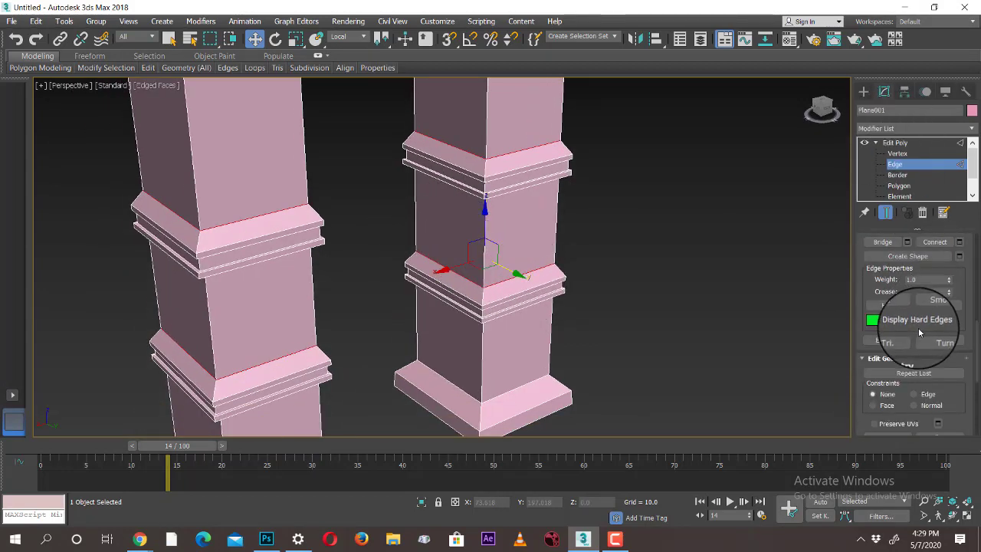
pyautogui.scroll(-3, 920, 332)
pyautogui.scroll(3, 913, 362)
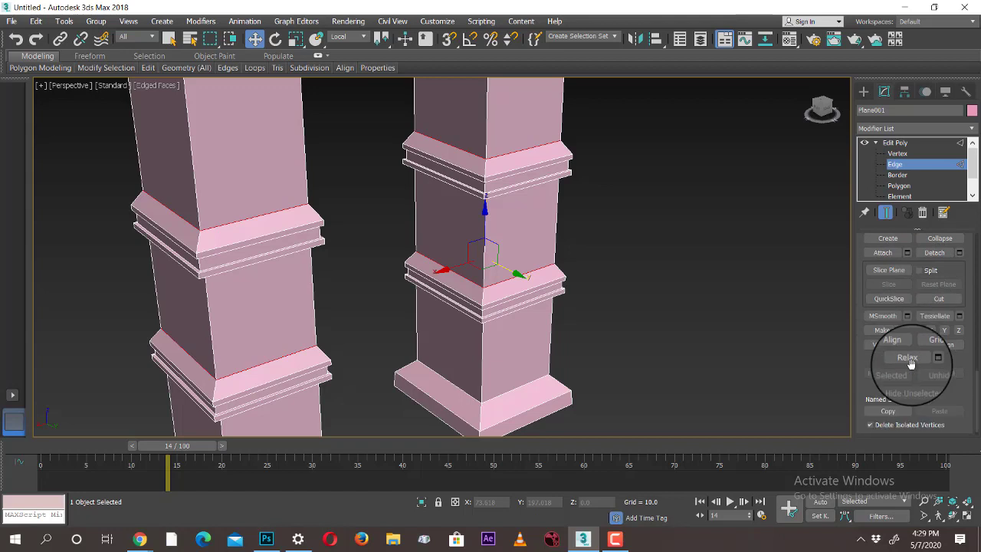
pyautogui.scroll(2, 915, 366)
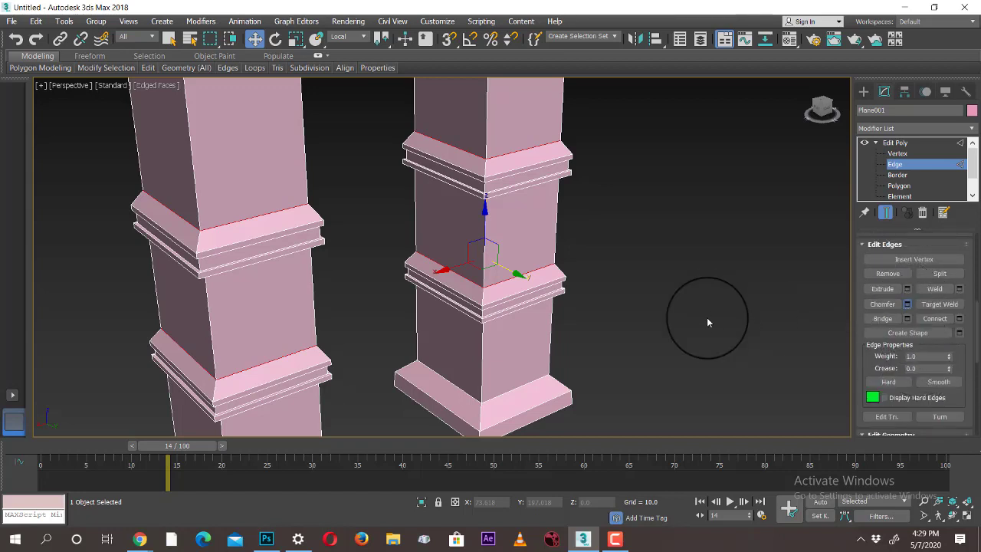
pyautogui.moveTo(659, 286); pyautogui.dragTo(695, 322, button='middle')
pyautogui.scroll(3, 697, 320)
pyautogui.moveTo(633, 349); pyautogui.dragTo(673, 419, button='middle')
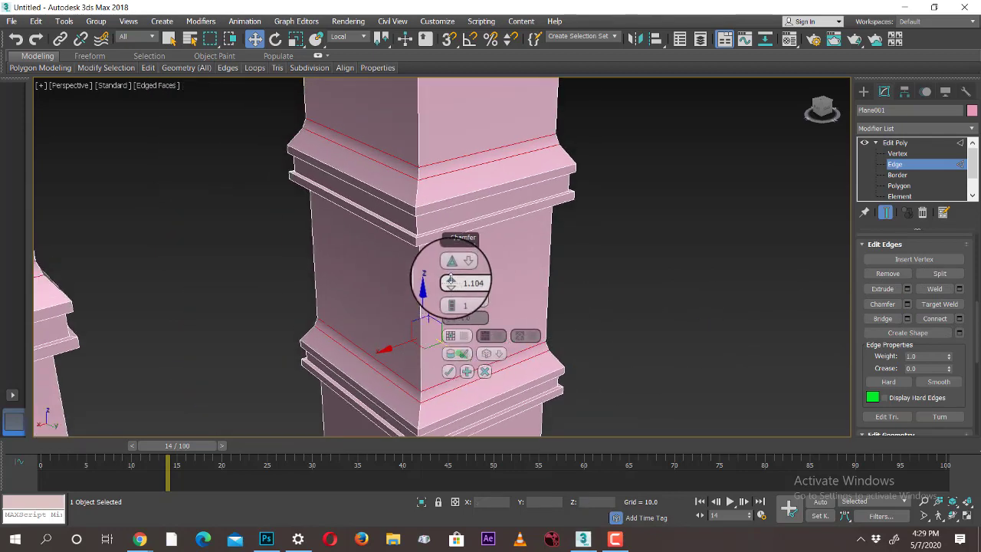
pyautogui.moveTo(450, 281)
pyautogui.mouseDown()
pyautogui.moveTo(440, 314)
pyautogui.moveTo(452, 264)
pyautogui.moveTo(450, 303)
pyautogui.moveTo(451, 289)
pyautogui.mouseUp()
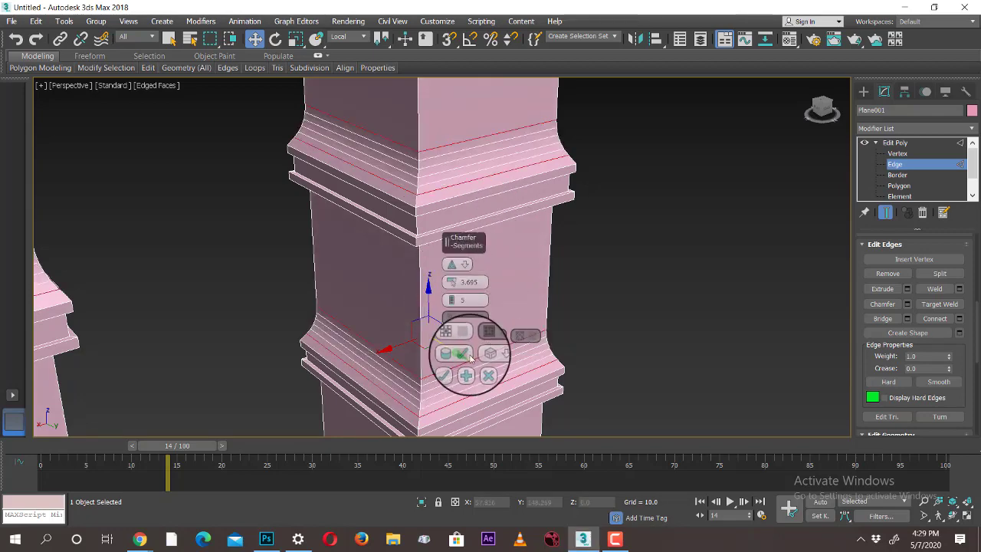
pyautogui.click(449, 371)
pyautogui.scroll(-4, 625, 325)
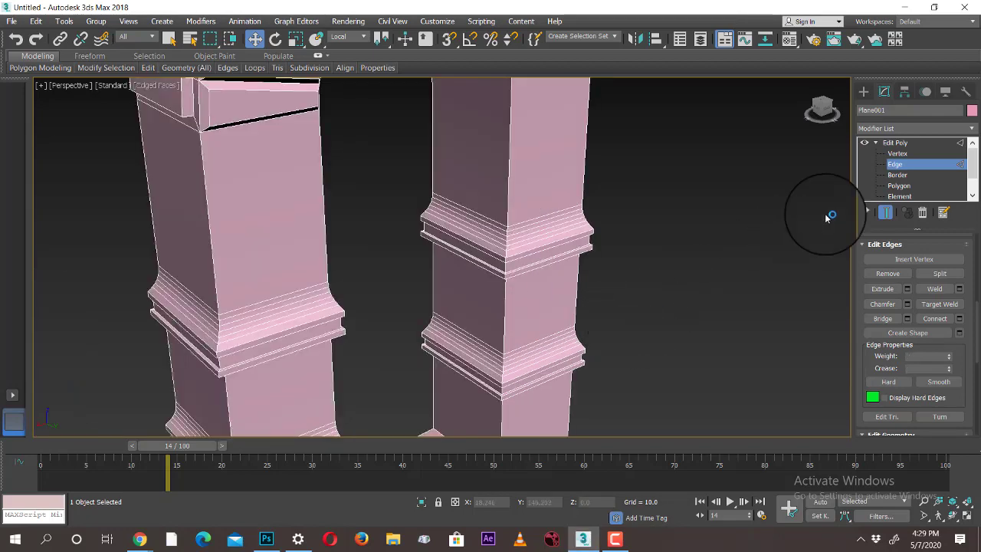
# - Select a sloped corner edge on a column base and set the reference coordinate system to View
pyautogui.click(864, 91)
pyautogui.click(690, 186)
pyautogui.keyDown('alt'); pyautogui.moveTo(604, 394); pyautogui.dragTo(486, 368, button='middle'); pyautogui.keyUp('alt')
pyautogui.moveTo(486, 368); pyautogui.dragTo(457, 257, button='middle')
pyautogui.scroll(2, 453, 271)
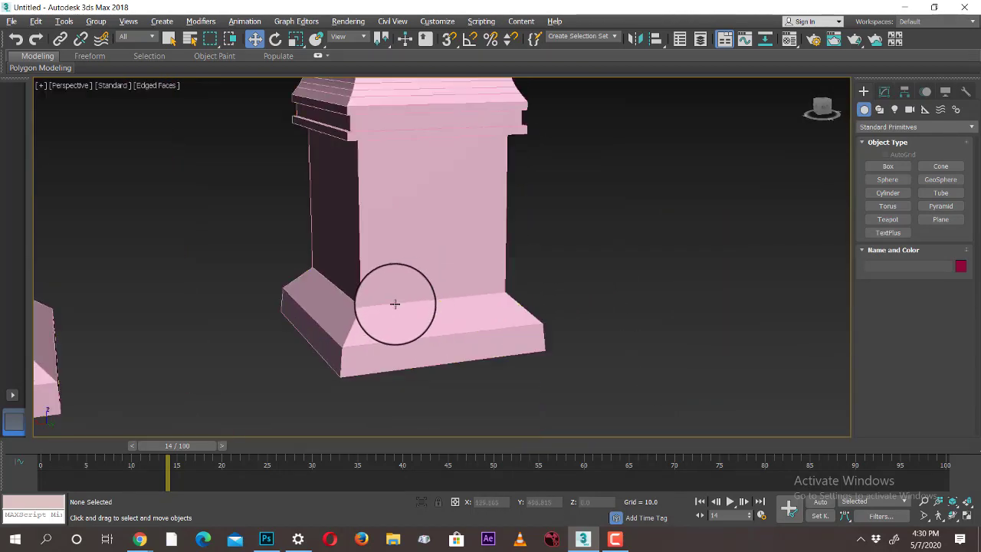
pyautogui.keyDown('alt'); pyautogui.moveTo(392, 305); pyautogui.dragTo(377, 307, button='middle'); pyautogui.keyUp('alt')
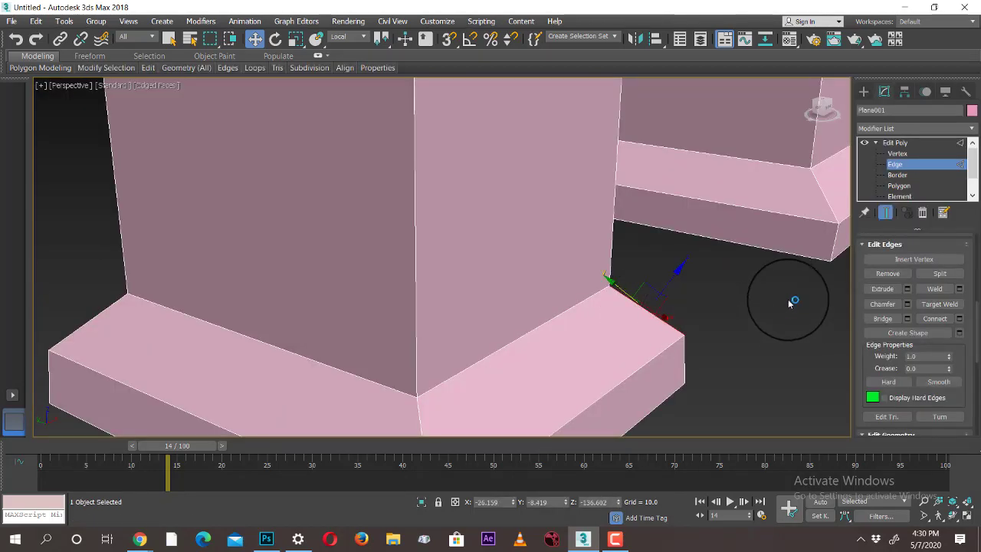
pyautogui.click(349, 37)
pyautogui.click(346, 47)
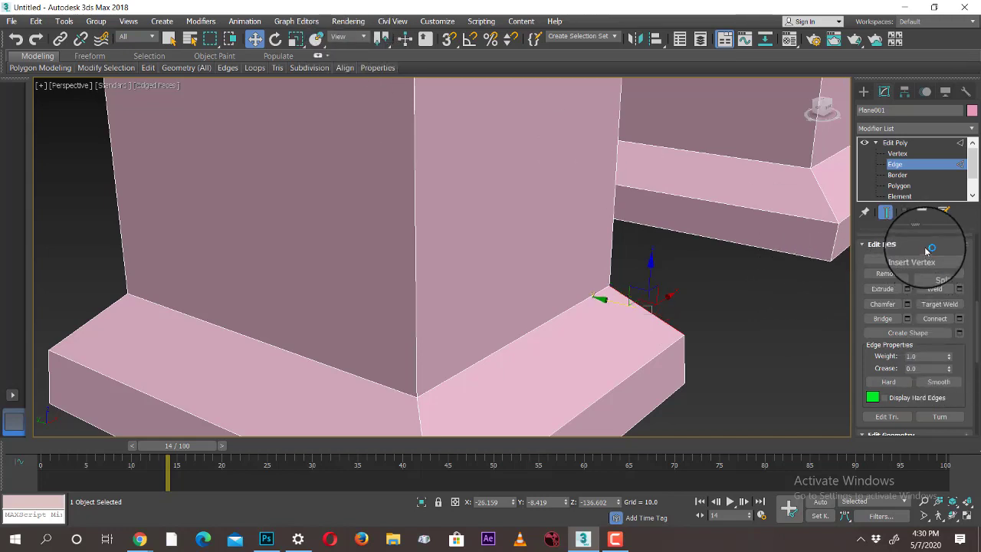
# - Extend the selection to the ring of sloped corner edges on both column bases
pyautogui.scroll(5, 928, 256)
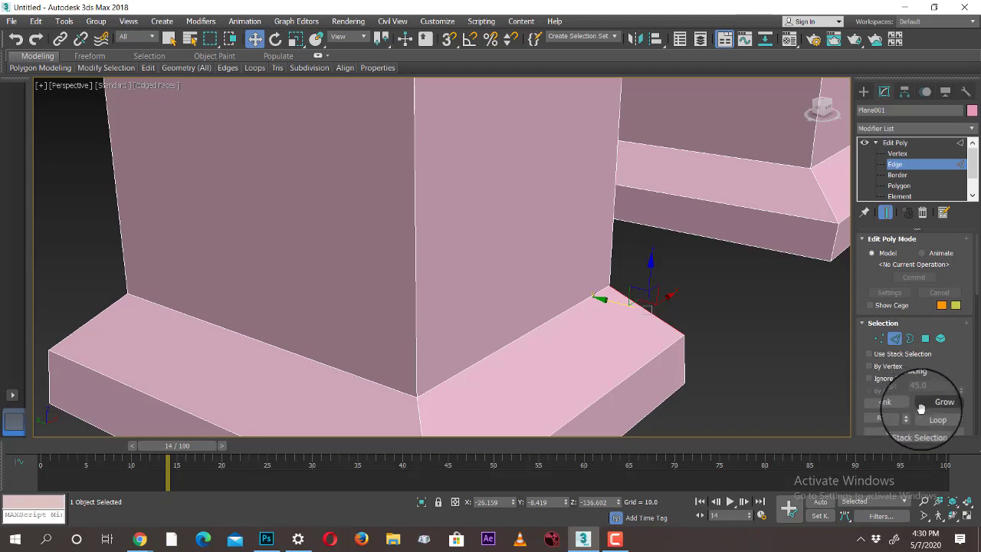
pyautogui.moveTo(710, 352); pyautogui.dragTo(706, 312, button='middle')
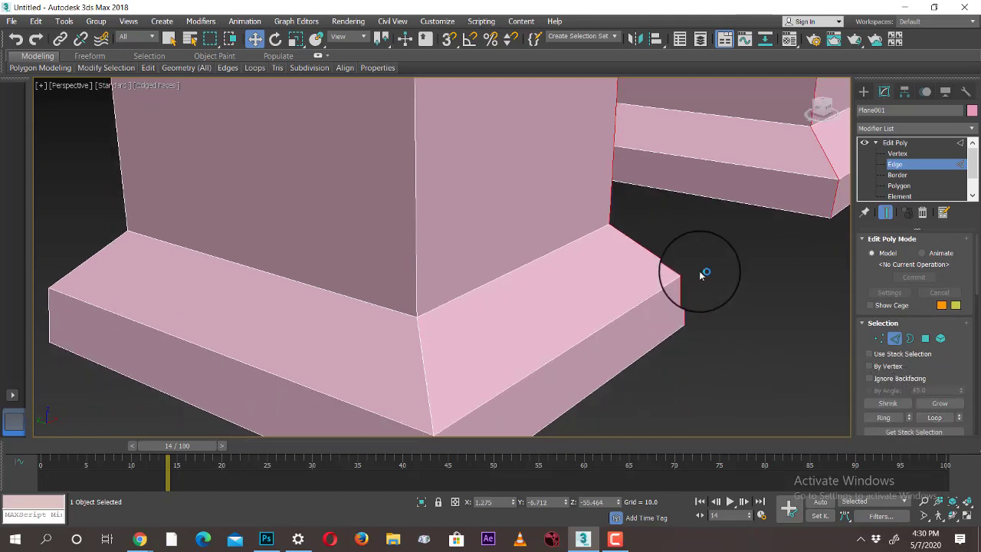
pyautogui.click(703, 274)
pyautogui.click(659, 261)
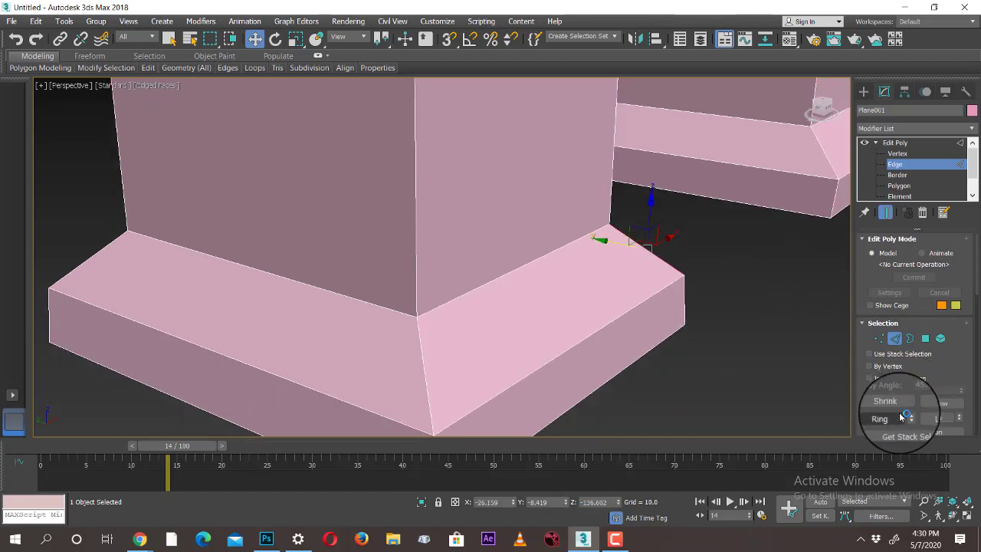
pyautogui.moveTo(733, 291); pyautogui.dragTo(749, 249, button='middle')
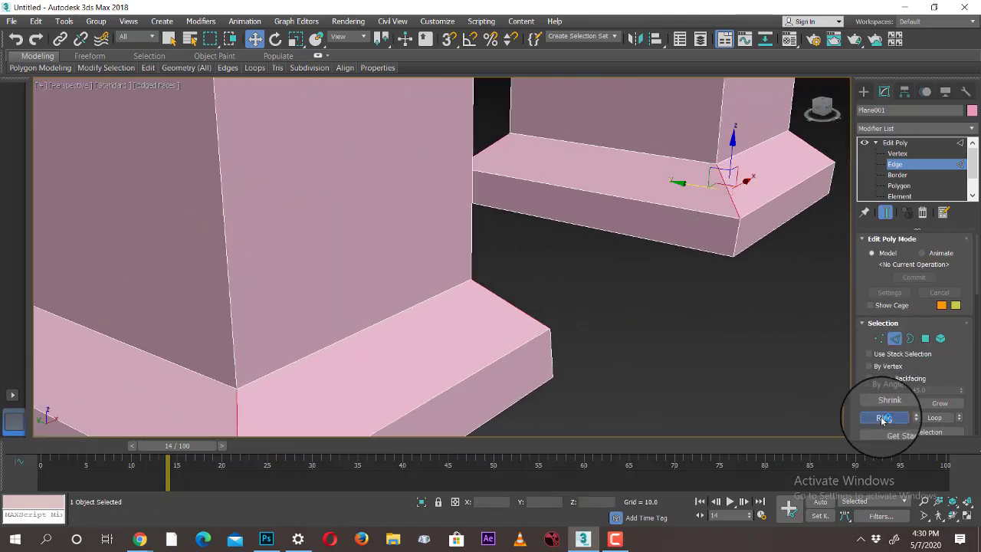
pyautogui.keyDown('alt'); pyautogui.moveTo(766, 311); pyautogui.dragTo(624, 363, button='middle'); pyautogui.keyUp('alt')
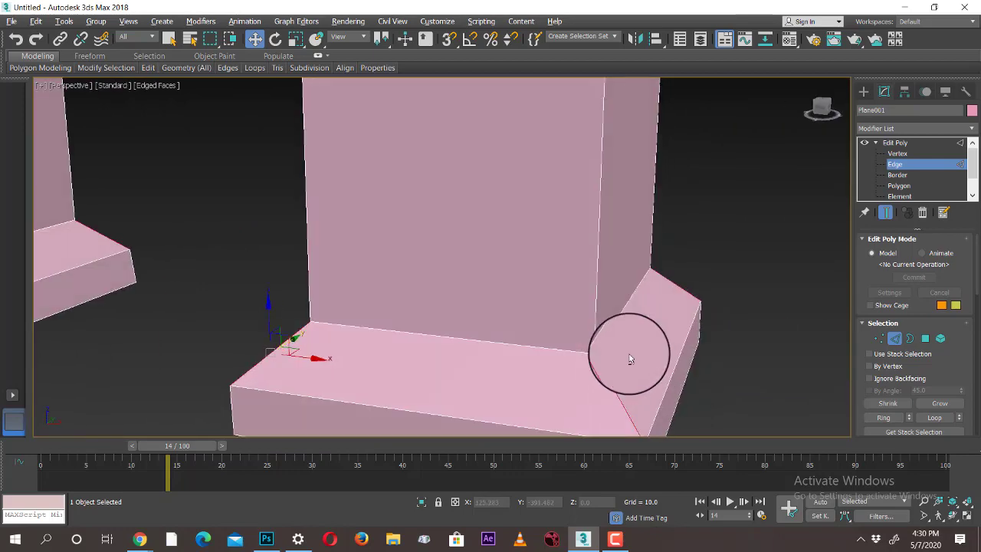
pyautogui.scroll(-4, 721, 392)
pyautogui.keyDown('alt'); pyautogui.moveTo(721, 392); pyautogui.dragTo(709, 393, button='middle'); pyautogui.keyUp('alt')
pyautogui.moveTo(709, 392); pyautogui.dragTo(731, 381, button='middle')
pyautogui.scroll(-5, 958, 399)
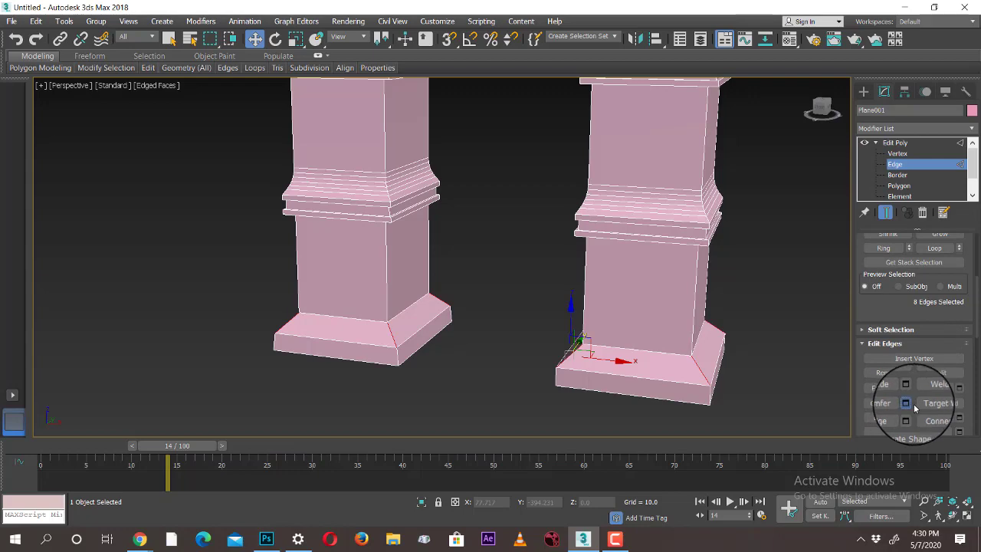
# - Try to chamfer the sloped corner edges of both column bases with 5 segments
pyautogui.click(907, 403)
pyautogui.keyDown('alt'); pyautogui.moveTo(659, 335); pyautogui.dragTo(692, 376, button='middle'); pyautogui.keyUp('alt')
pyautogui.scroll(10, 719, 373)
pyautogui.scroll(-3, 670, 325)
pyautogui.keyDown('alt'); pyautogui.moveTo(669, 327); pyautogui.dragTo(635, 330, button='middle'); pyautogui.keyUp('alt')
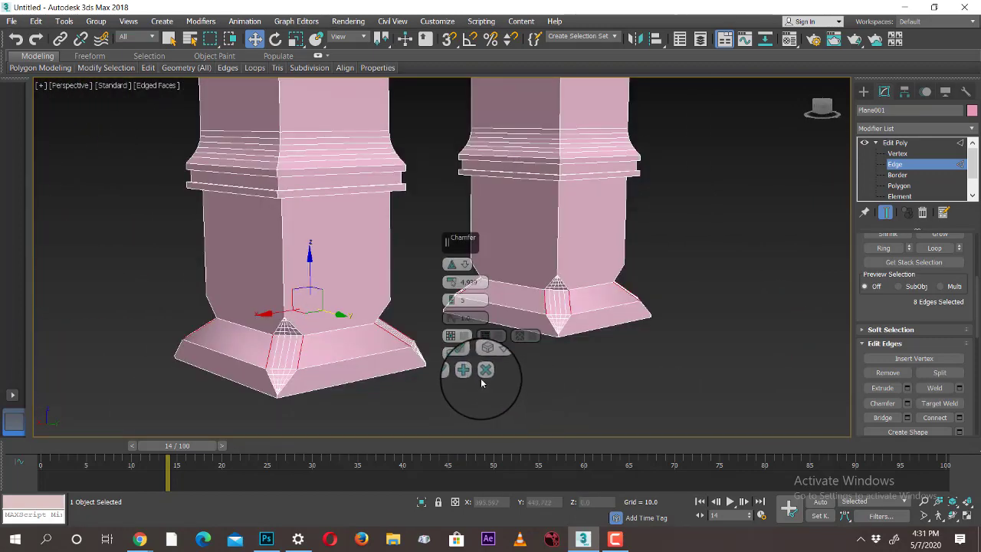
pyautogui.moveTo(453, 301); pyautogui.dragTo(452, 338)
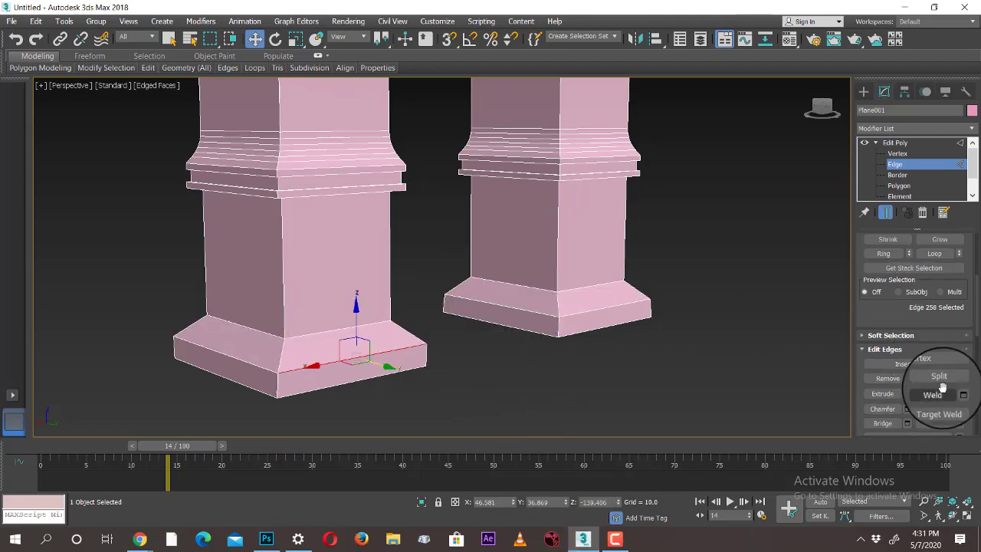
# - Chamfer the edge loops around the upper rim of both base plinths by 5.25 with 7 segments
pyautogui.click(934, 254)
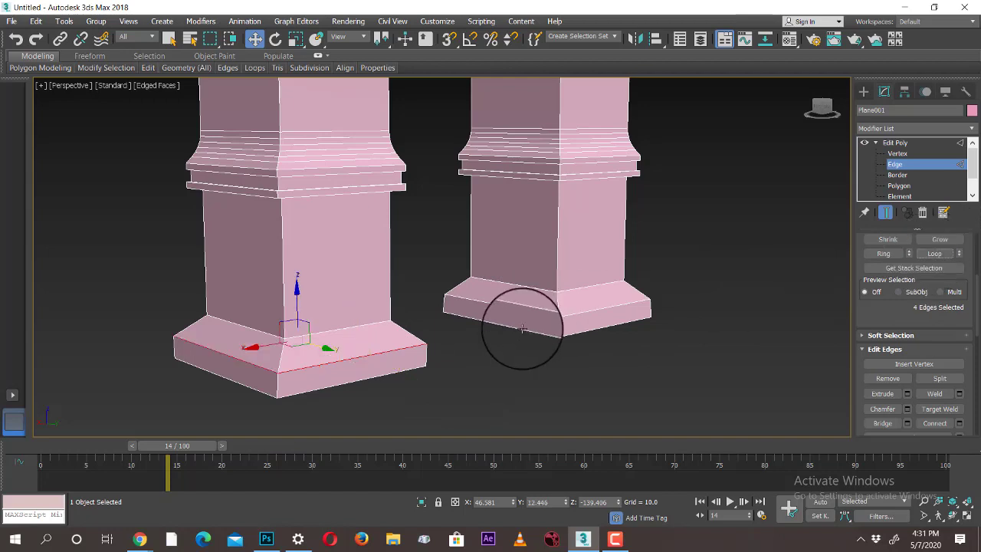
pyautogui.keyDown('ctrl'); pyautogui.click(580, 313); pyautogui.keyUp('ctrl')
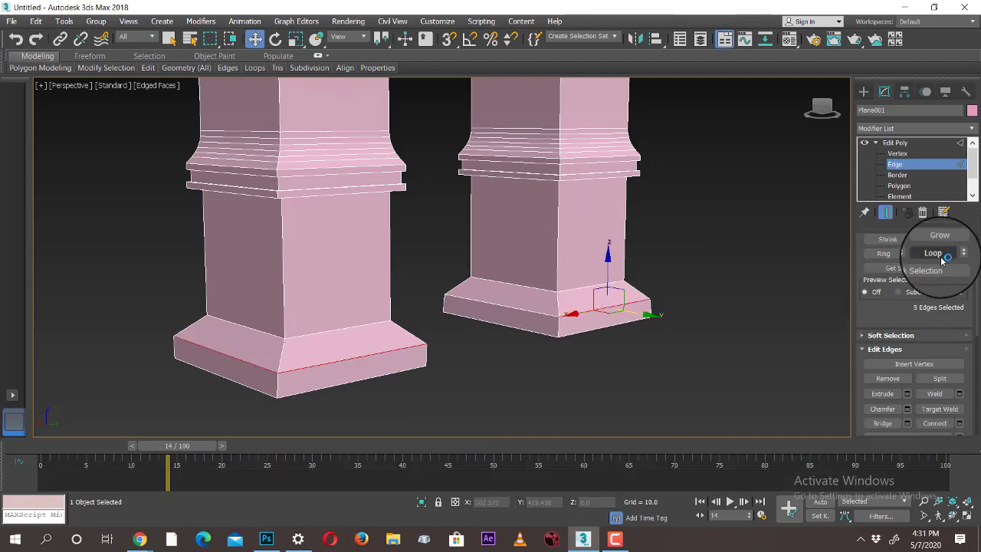
pyautogui.click(908, 409)
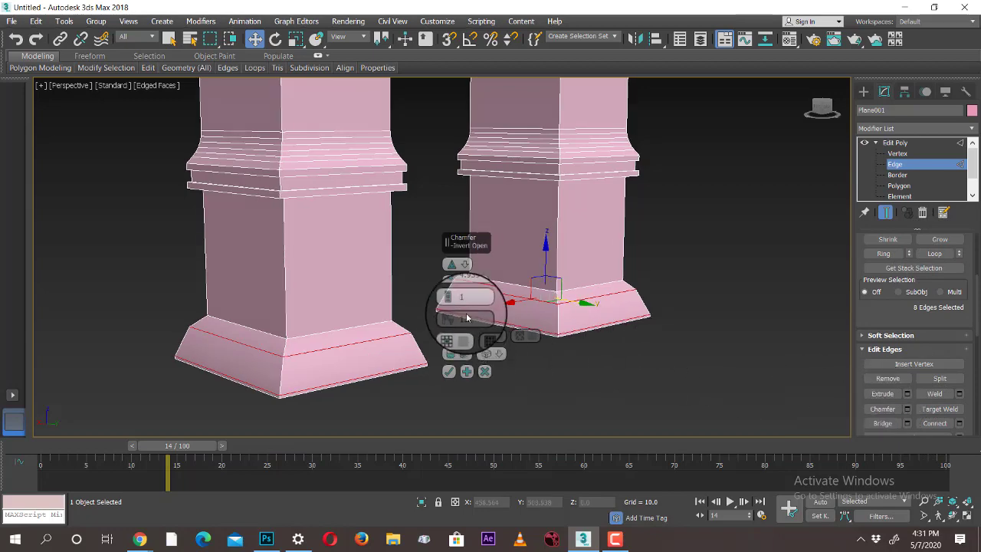
pyautogui.moveTo(454, 297); pyautogui.dragTo(454, 283)
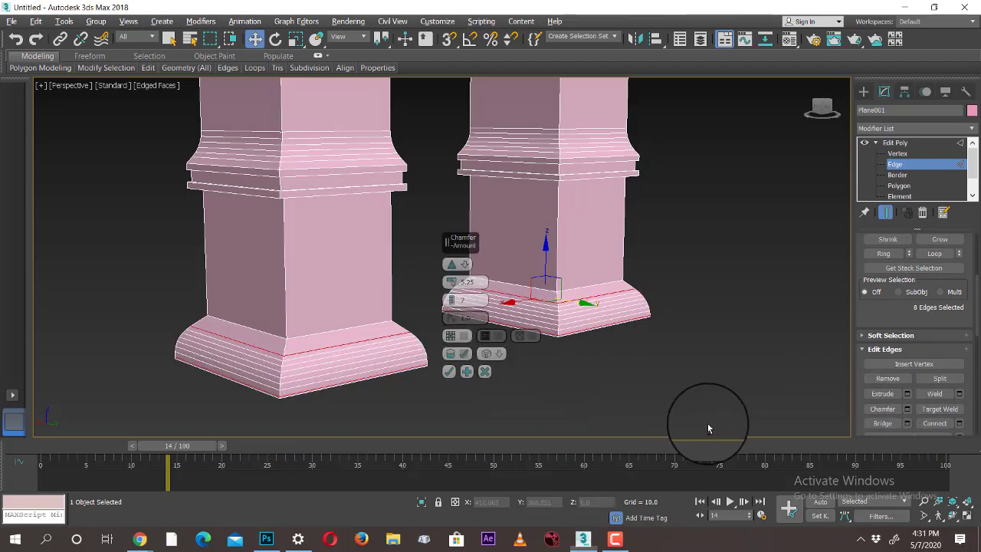
pyautogui.keyDown('alt'); pyautogui.moveTo(709, 429); pyautogui.dragTo(490, 405, button='middle'); pyautogui.keyUp('alt')
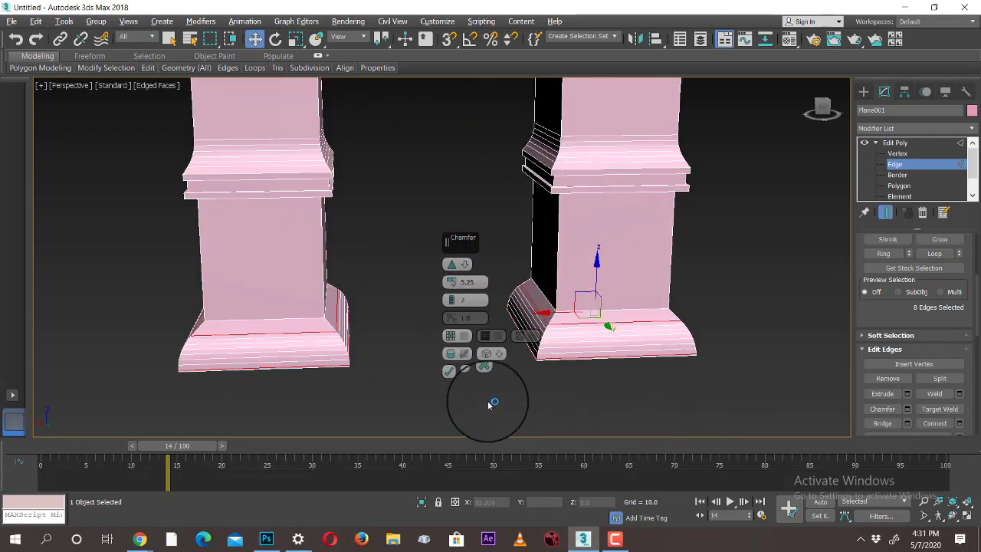
pyautogui.click(450, 373)
pyautogui.scroll(-3, 552, 402)
# - Clone the finished arch along the Y axis as a row of seven evenly spaced instances
pyautogui.click(864, 92)
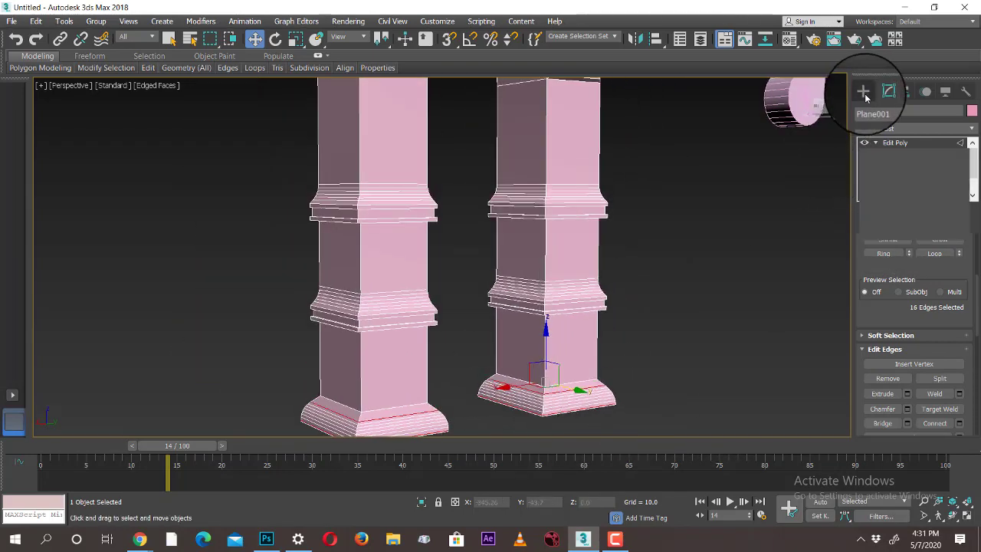
pyautogui.scroll(-5, 648, 325)
pyautogui.scroll(3, 320, 261)
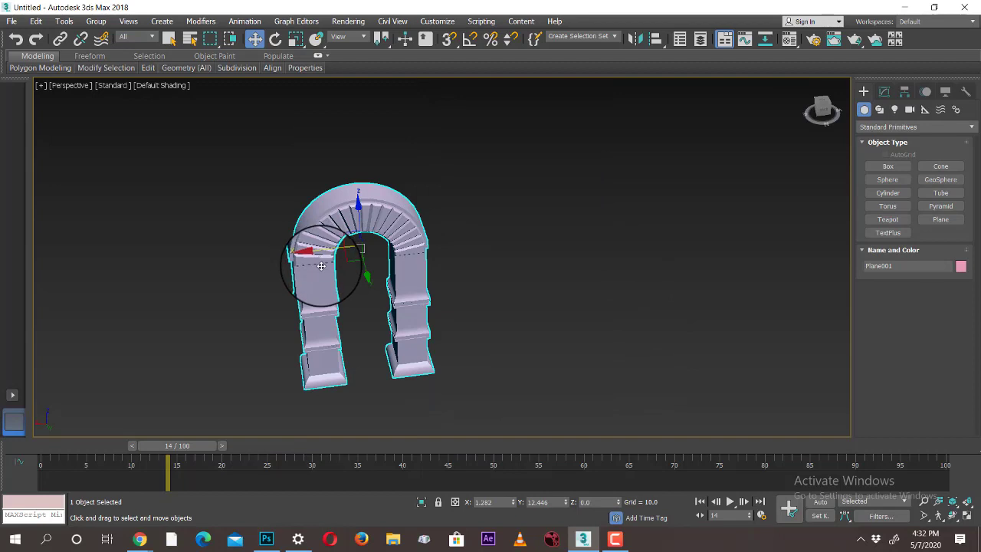
pyautogui.keyDown('shift'); pyautogui.moveTo(321, 265); pyautogui.dragTo(460, 256); pyautogui.keyUp('shift')
pyautogui.click(542, 330)
pyautogui.moveTo(542, 329)
pyautogui.keyDown('alt'); pyautogui.mouseDown(button='middle')
pyautogui.moveTo(530, 340)
pyautogui.moveTo(269, 244)
pyautogui.mouseUp(button='middle'); pyautogui.keyUp('alt')
pyautogui.keyDown('shift'); pyautogui.moveTo(268, 244); pyautogui.dragTo(230, 223); pyautogui.keyUp('shift')
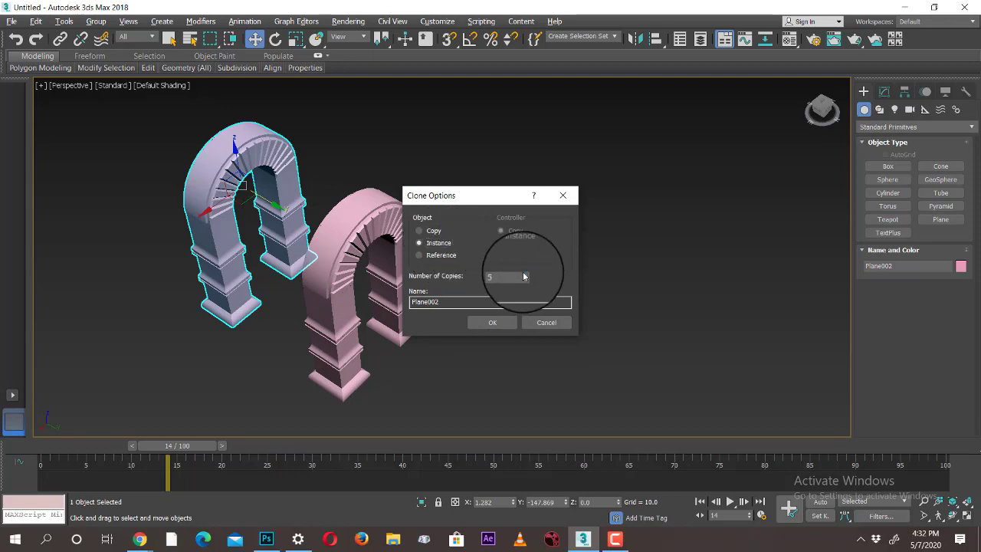
pyautogui.click(499, 325)
pyautogui.click(552, 333)
# - Select the original arch at the end of the row and enter polygon editing in its Edit Poly modifier
pyautogui.moveTo(552, 333)
pyautogui.keyDown('alt'); pyautogui.mouseDown(button='middle')
pyautogui.moveTo(444, 303)
pyautogui.moveTo(572, 366)
pyautogui.moveTo(508, 340)
pyautogui.moveTo(252, 284)
pyautogui.mouseUp(button='middle'); pyautogui.keyUp('alt')
pyautogui.scroll(5, 486, 338)
pyautogui.click(193, 253)
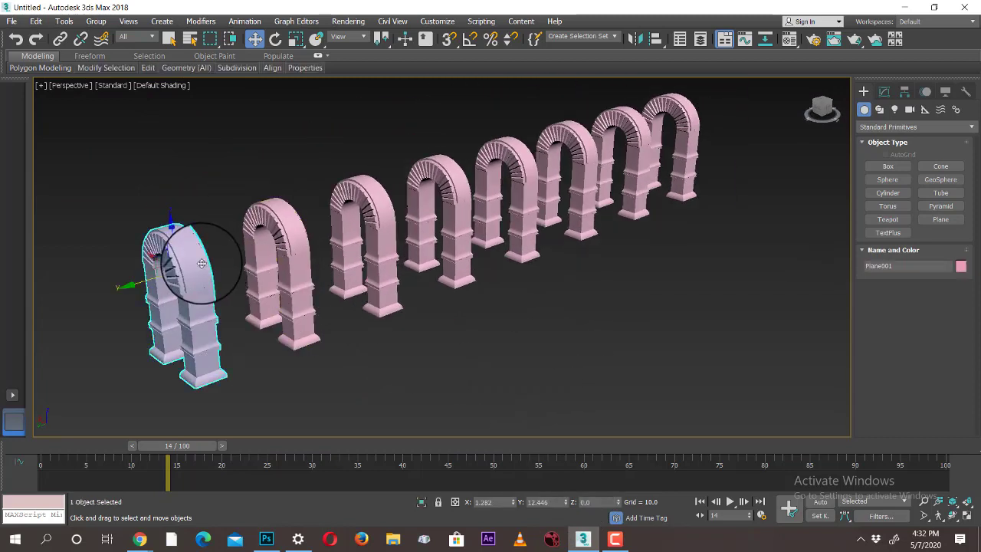
pyautogui.click(883, 91)
pyautogui.click(867, 143)
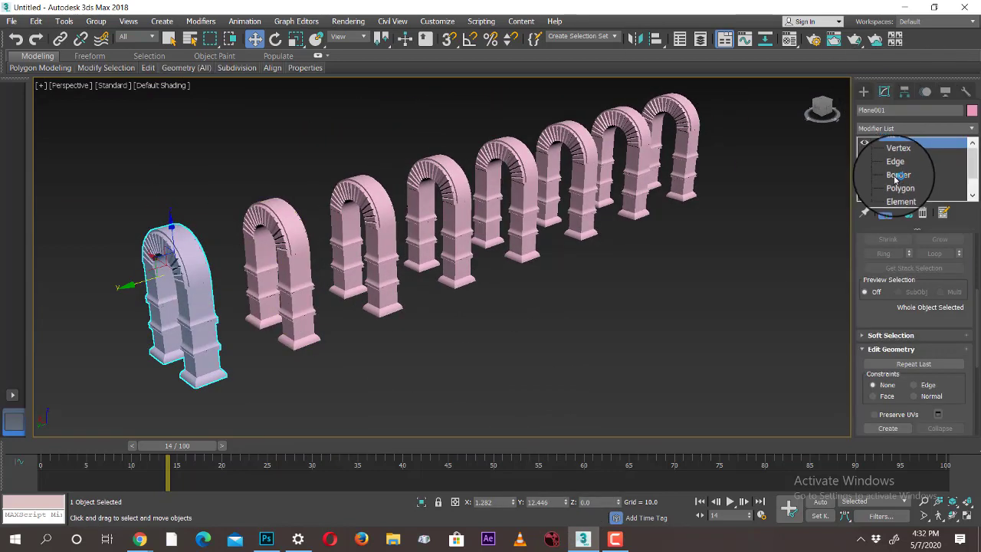
pyautogui.click(900, 186)
# - Show edged faces and select the lowest wedge polygon on the curved band of the end arch's plain side
pyautogui.keyDown('alt'); pyautogui.moveTo(499, 278); pyautogui.dragTo(419, 269, button='middle'); pyautogui.keyUp('alt')
pyautogui.scroll(4, 414, 241)
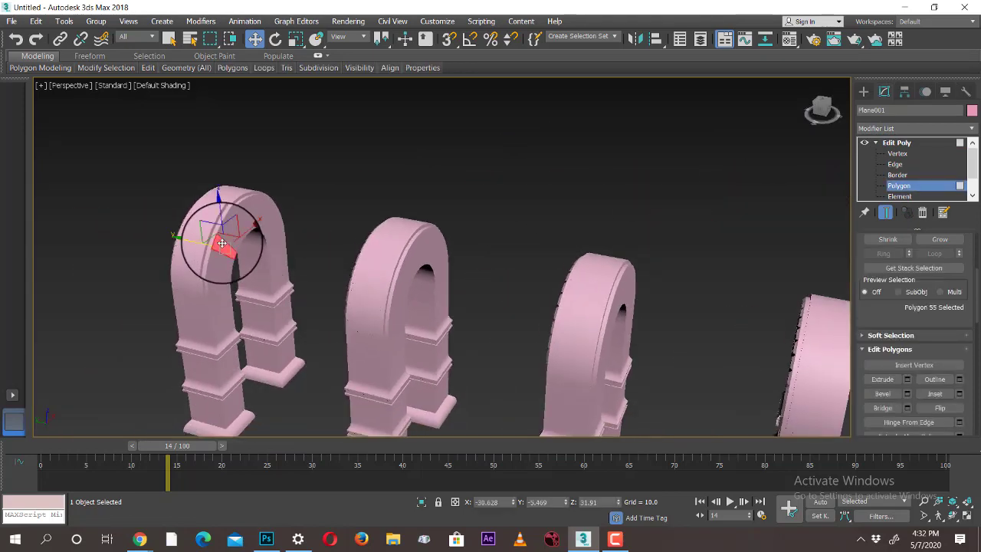
pyautogui.press('F4')
pyautogui.click(186, 306)
pyautogui.scroll(3, 290, 273)
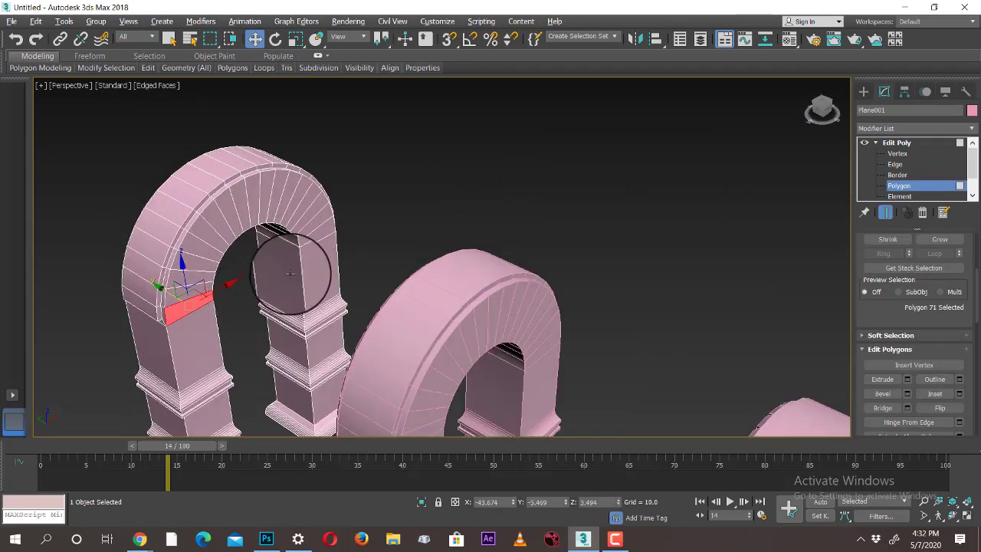
# - Select all 18 wedge polygons of the curved band on the end arch's plain side
pyautogui.keyDown('ctrl'); pyautogui.keyDown('shift'); pyautogui.click(317, 235); pyautogui.keyUp('shift'); pyautogui.keyUp('ctrl')
pyautogui.click(279, 192)
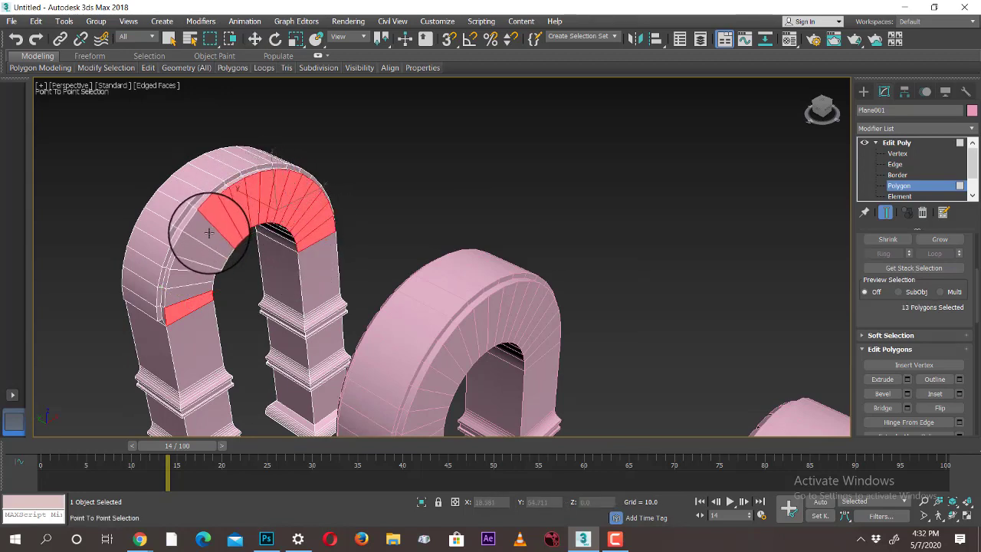
pyautogui.click(190, 275)
pyautogui.press('w')
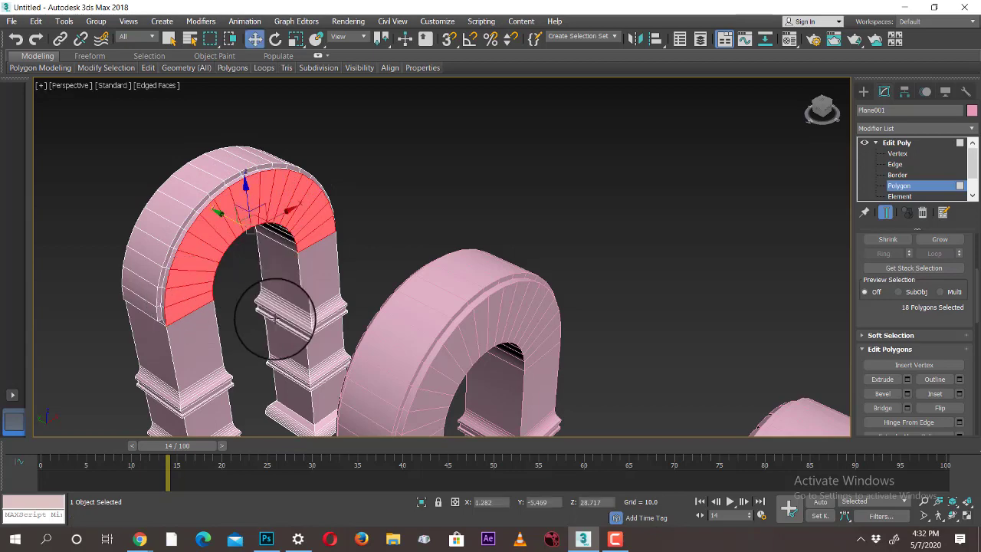
pyautogui.keyDown('alt'); pyautogui.moveTo(273, 307); pyautogui.dragTo(324, 322, button='middle'); pyautogui.keyUp('alt')
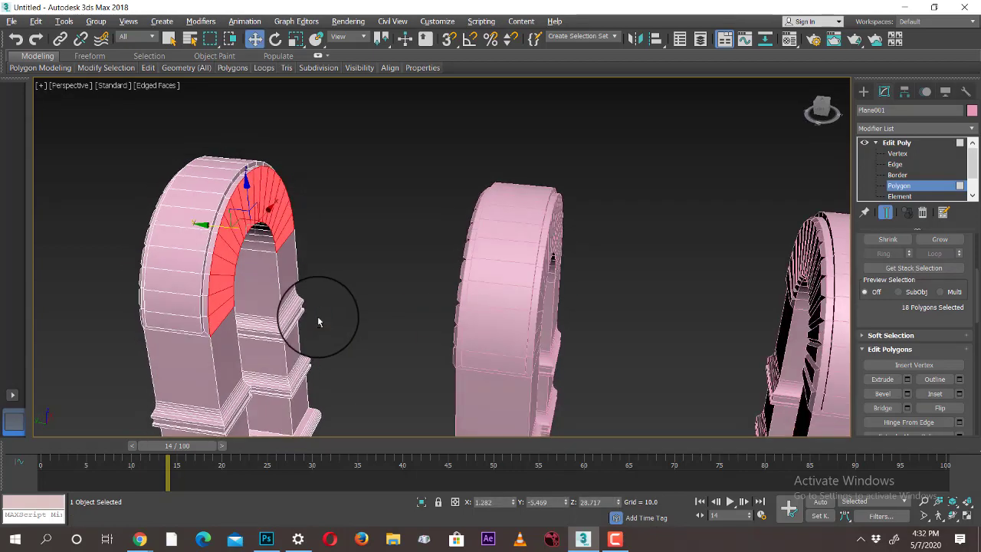
pyautogui.click(906, 379)
pyautogui.moveTo(450, 285); pyautogui.dragTo(528, 289)
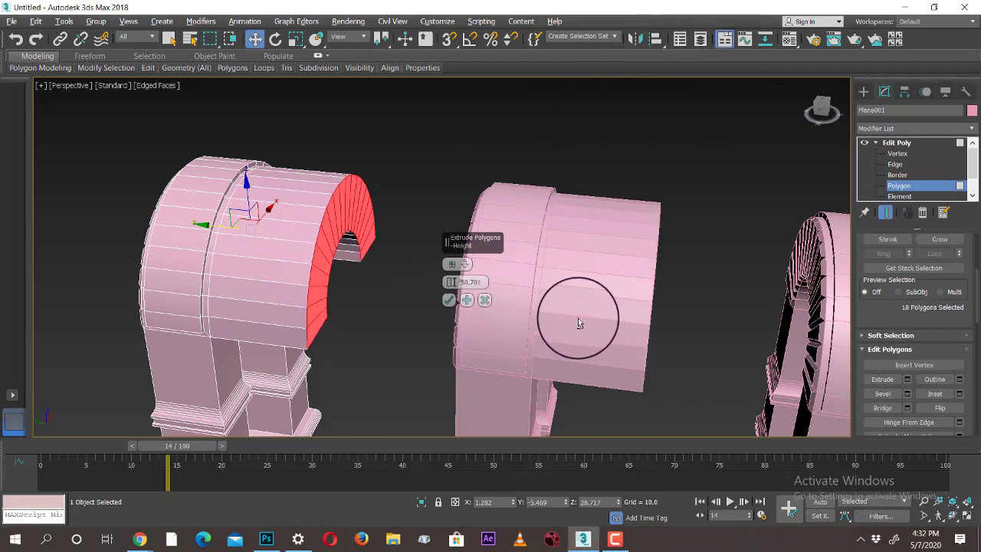
pyautogui.scroll(-10, 578, 323)
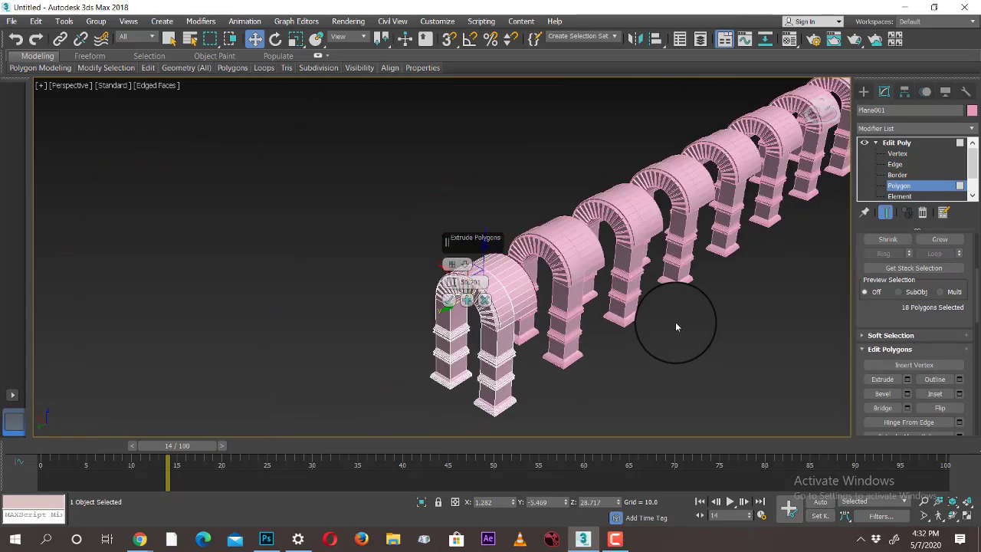
pyautogui.keyDown('alt'); pyautogui.moveTo(679, 329); pyautogui.dragTo(508, 310, button='middle'); pyautogui.keyUp('alt')
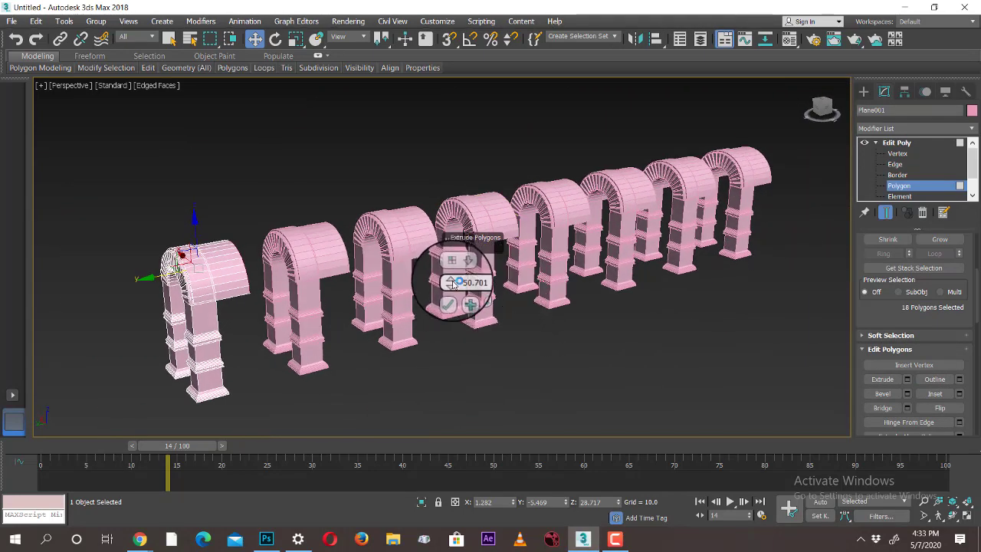
pyautogui.moveTo(452, 283); pyautogui.dragTo(700, 465)
pyautogui.keyDown('alt'); pyautogui.moveTo(700, 465); pyautogui.dragTo(696, 348, button='middle'); pyautogui.keyUp('alt')
pyautogui.click(484, 299)
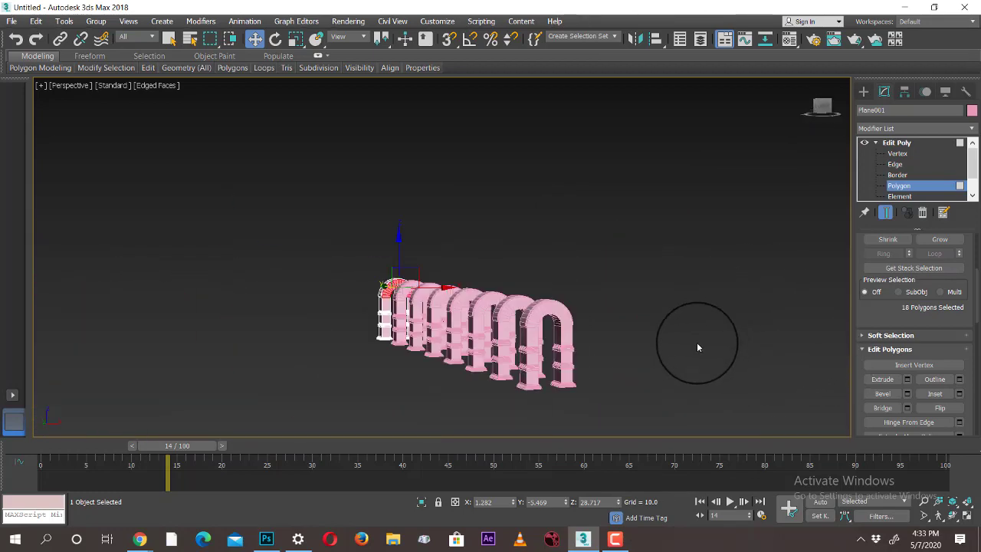
# - Select the last arch at the far end of the row and make it unique from the other instances
pyautogui.scroll(3, 552, 348)
pyautogui.keyDown('alt'); pyautogui.moveTo(552, 347); pyautogui.dragTo(165, 225, button='middle'); pyautogui.keyUp('alt')
pyautogui.click(864, 91)
pyautogui.click(756, 136)
pyautogui.click(587, 351)
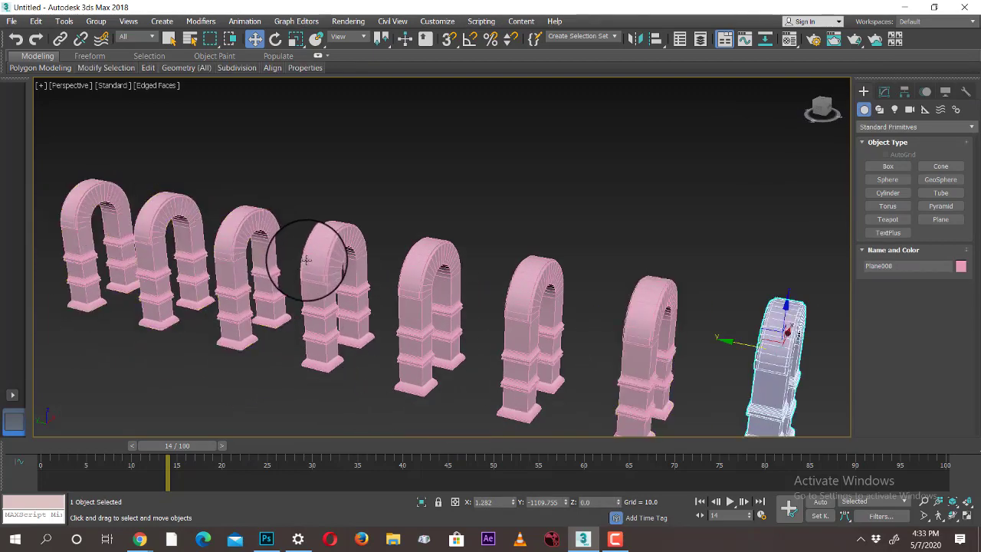
pyautogui.keyDown('alt'); pyautogui.moveTo(657, 339); pyautogui.dragTo(724, 347, button='middle'); pyautogui.keyUp('alt')
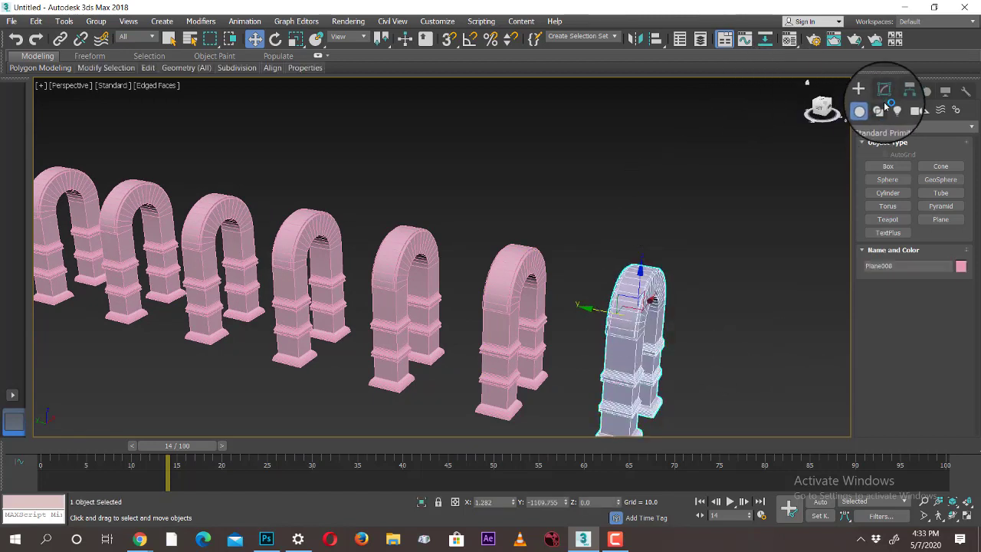
pyautogui.click(885, 91)
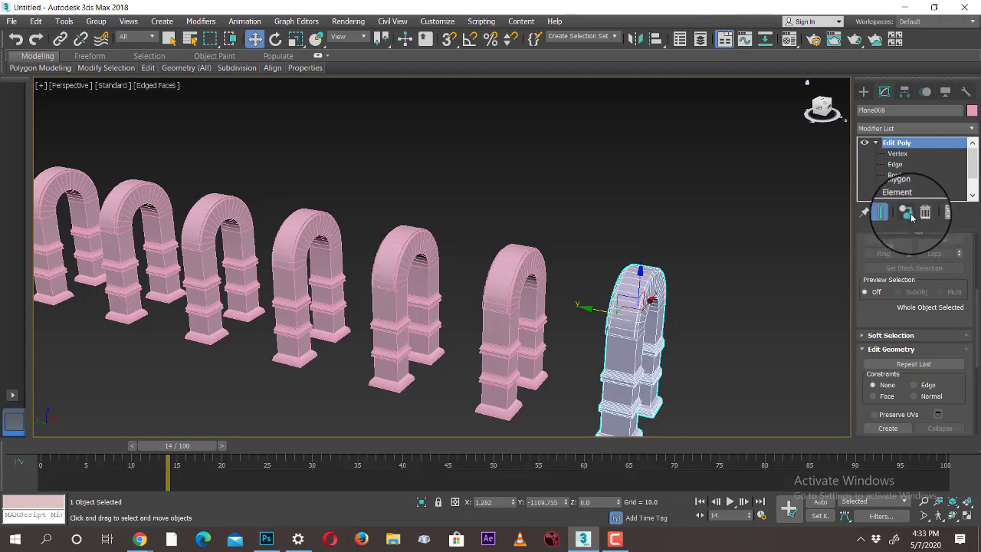
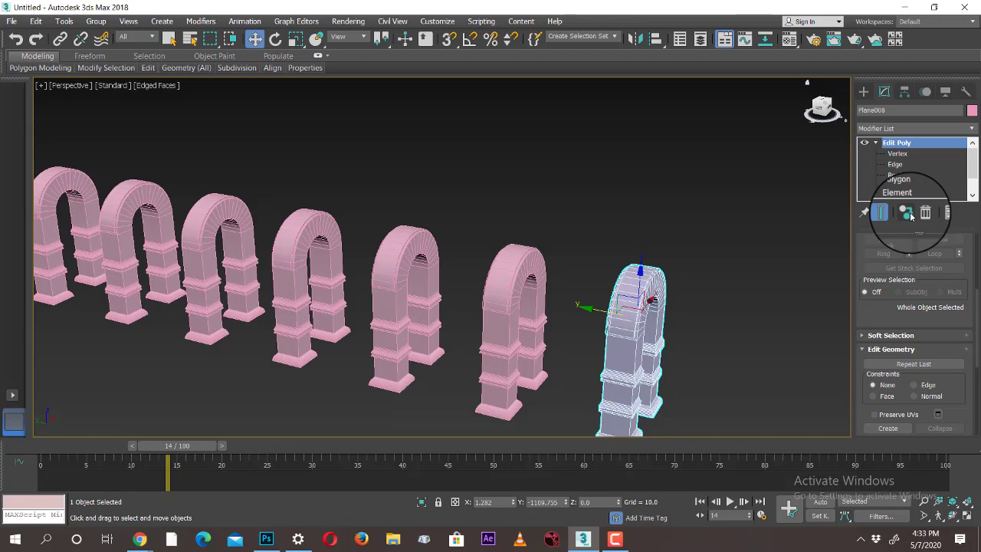
pyautogui.click(602, 226)
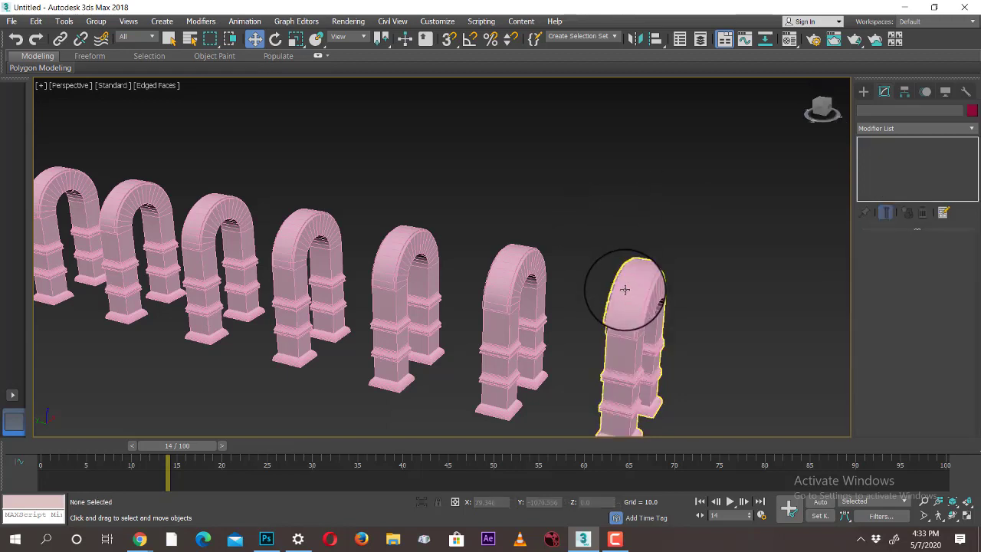
pyautogui.click(689, 259)
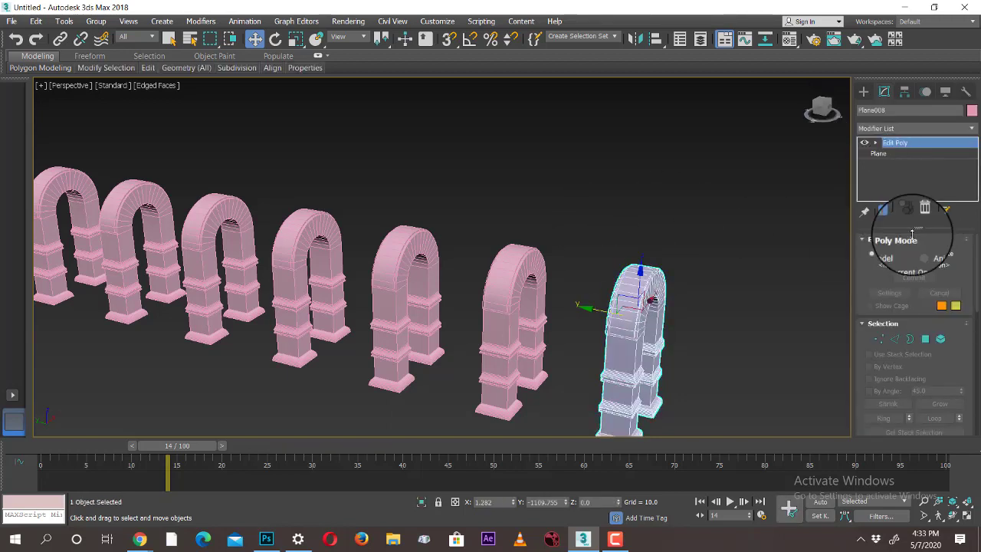
# - Return to the original arch at the other end of the row and reopen polygon editing with its band polygons selected
pyautogui.click(926, 338)
pyautogui.scroll(-3, 431, 412)
pyautogui.scroll(5, 269, 324)
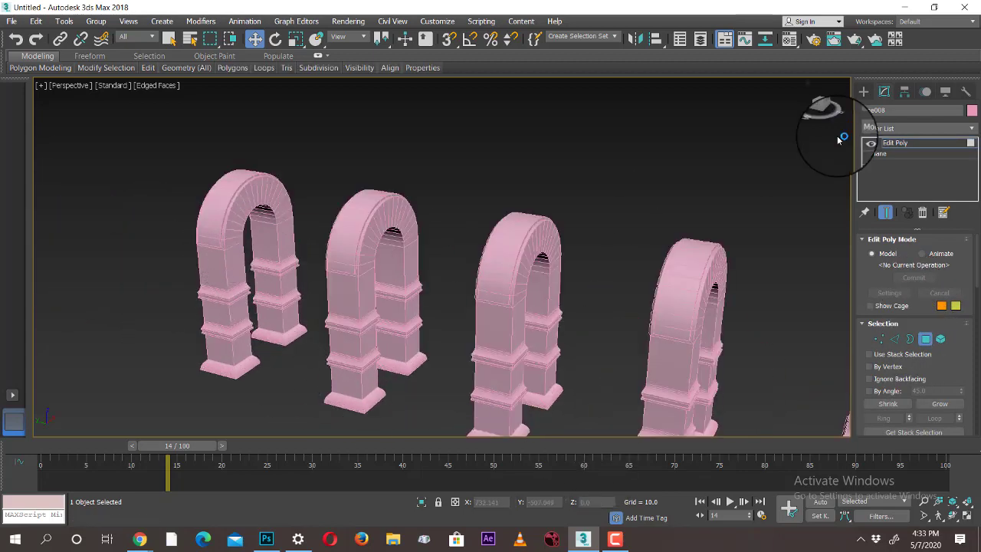
pyautogui.click(864, 91)
pyautogui.click(237, 201)
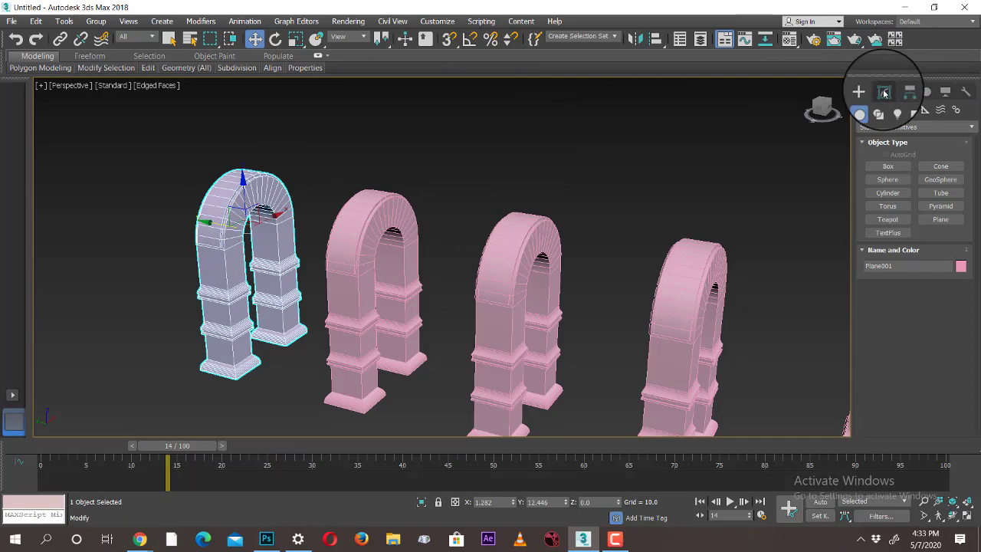
pyautogui.click(885, 93)
pyautogui.click(899, 186)
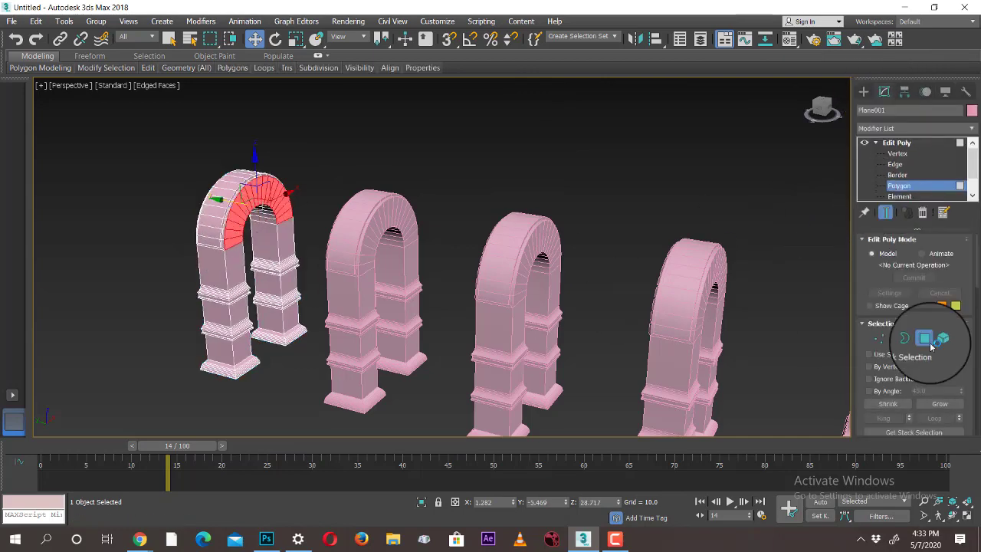
# - Extrude the selected band polygons across the gap to the next arch, forming a continuous vault along the instanced row
pyautogui.scroll(-2, 495, 314)
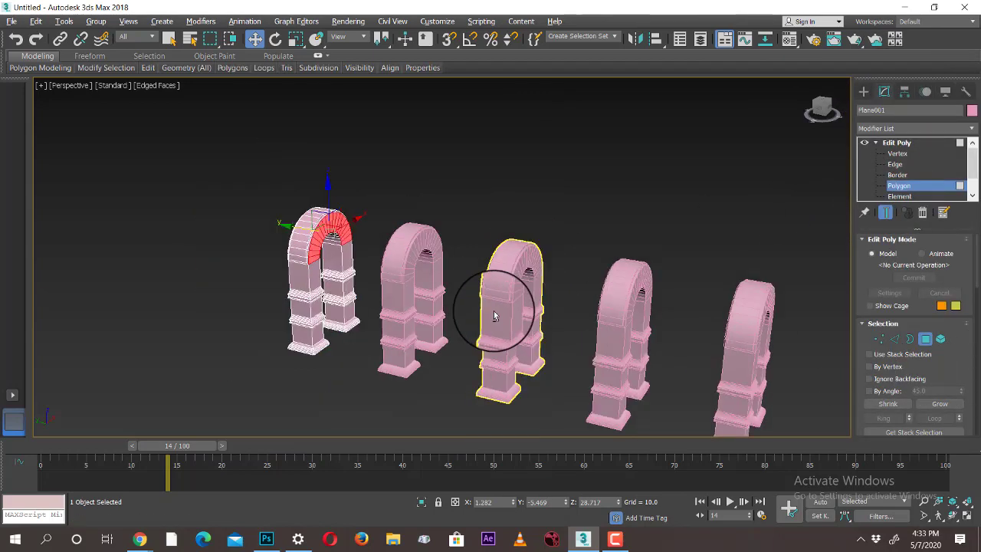
pyautogui.keyDown('alt'); pyautogui.moveTo(494, 315); pyautogui.dragTo(620, 313, button='middle'); pyautogui.keyUp('alt')
pyautogui.moveTo(797, 310); pyautogui.dragTo(637, 309, button='middle')
pyautogui.scroll(-3, 757, 295)
pyautogui.keyDown('alt'); pyautogui.moveTo(760, 295); pyautogui.dragTo(697, 296, button='middle'); pyautogui.keyUp('alt')
pyautogui.moveTo(951, 365); pyautogui.dragTo(938, 168)
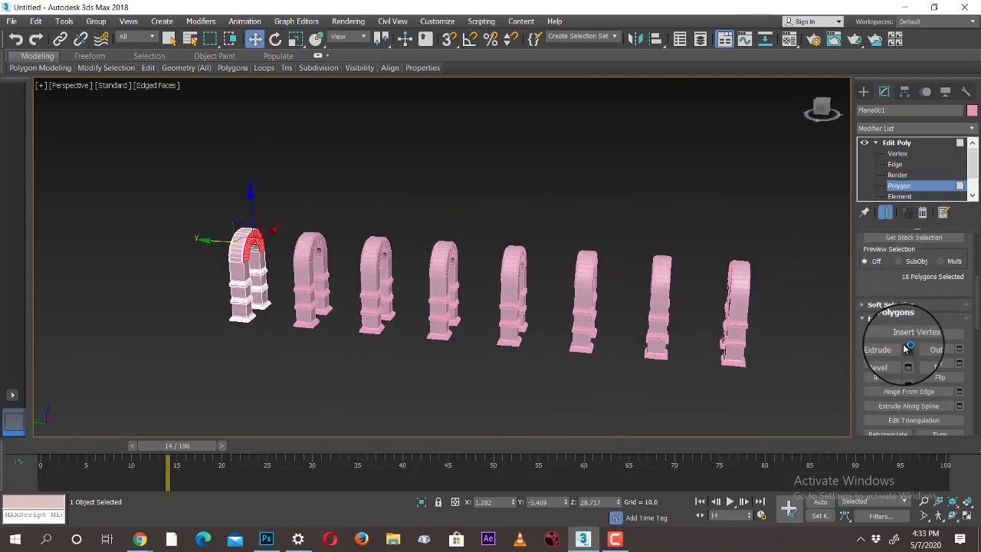
pyautogui.click(907, 352)
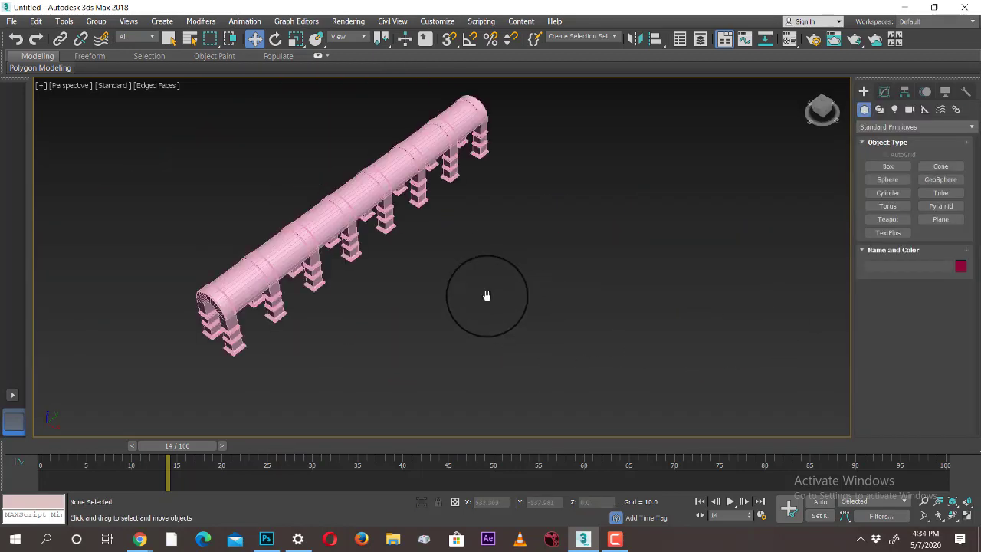
# - Move the unique end arch along the X axis to about 412 and clone it along X as ten instances about 136 units apart
pyautogui.click(310, 293)
pyautogui.moveTo(310, 293); pyautogui.dragTo(457, 317)
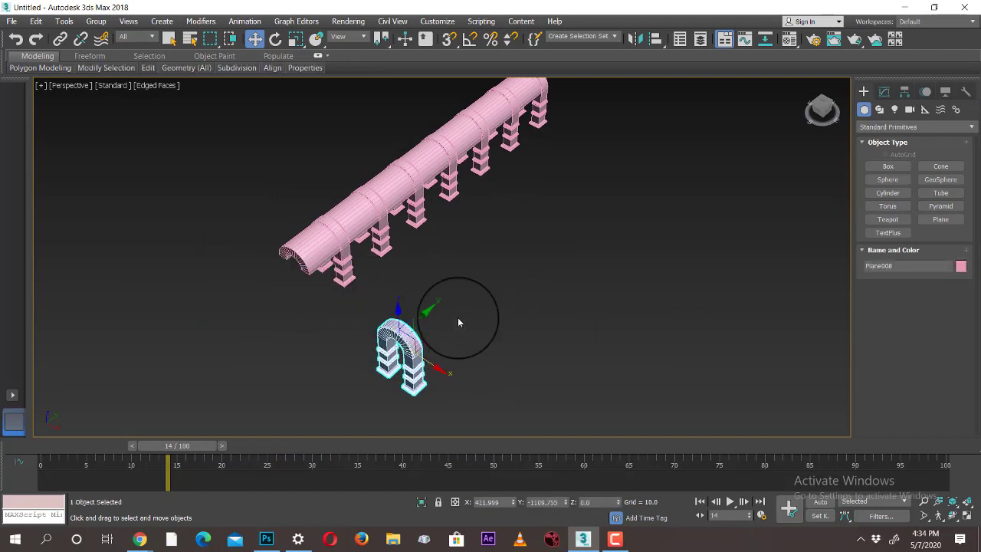
pyautogui.keyDown('alt'); pyautogui.moveTo(458, 318); pyautogui.dragTo(451, 296, button='middle'); pyautogui.keyUp('alt')
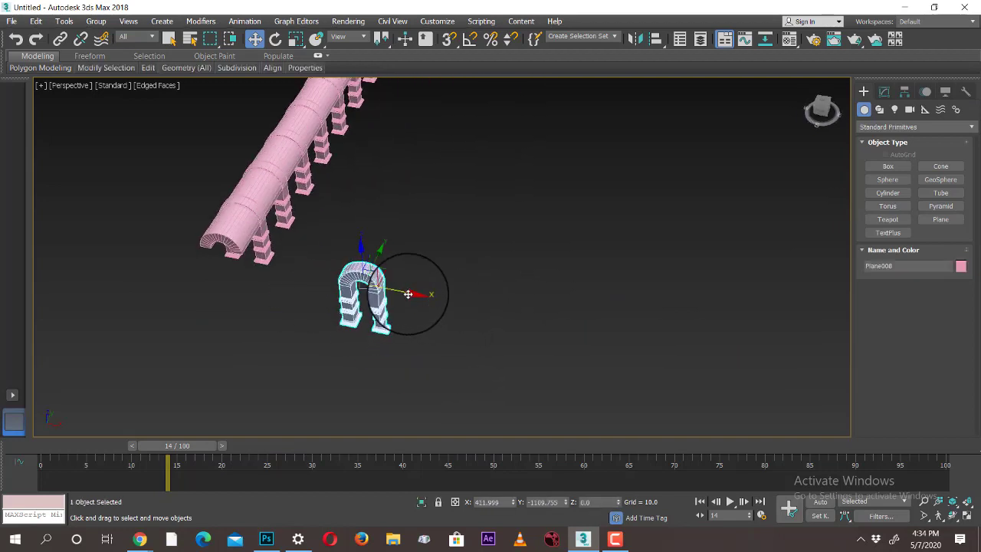
pyautogui.moveTo(408, 295)
pyautogui.keyDown('shift'); pyautogui.mouseDown()
pyautogui.moveTo(482, 307)
pyautogui.moveTo(459, 311)
pyautogui.mouseUp(); pyautogui.keyUp('shift')
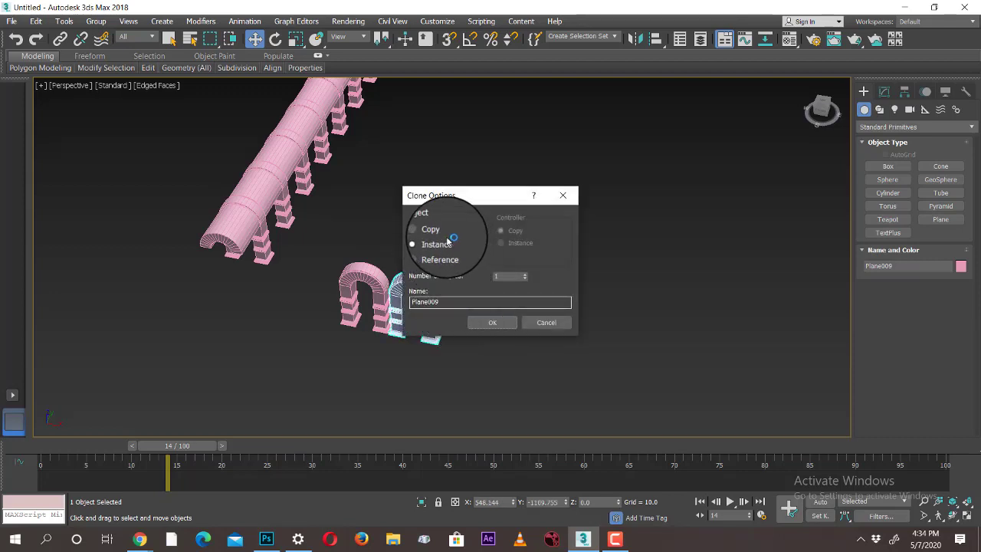
pyautogui.doubleClick(519, 278)
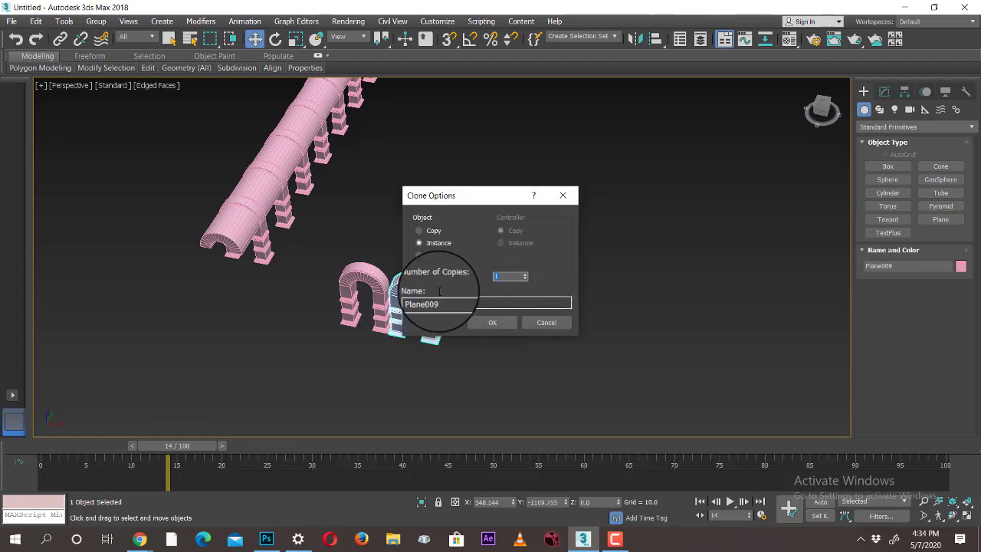
pyautogui.click(492, 323)
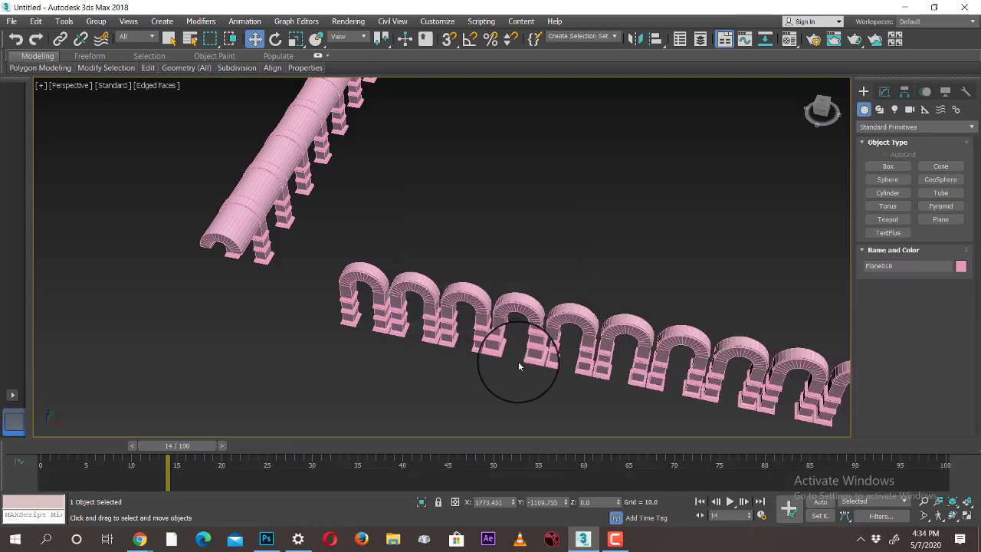
# - Select all eleven arches of the new row and apply one Bend modifier to them
pyautogui.moveTo(519, 364)
pyautogui.keyDown('alt'); pyautogui.mouseDown(button='middle')
pyautogui.moveTo(610, 351)
pyautogui.moveTo(343, 272)
pyautogui.mouseUp(button='middle'); pyautogui.keyUp('alt')
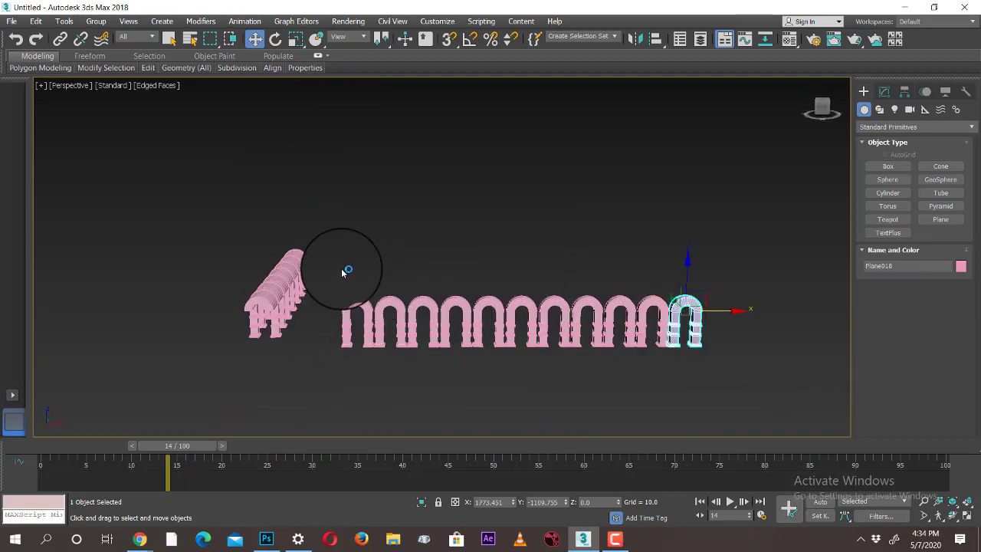
pyautogui.moveTo(770, 400); pyautogui.dragTo(770, 400)
pyautogui.click(885, 91)
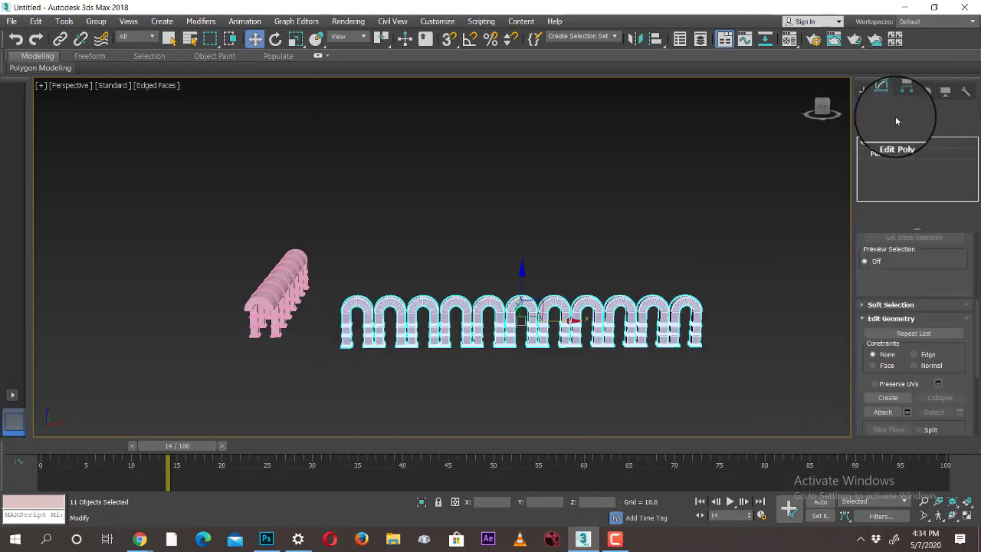
pyautogui.click(894, 129)
pyautogui.scroll(-10, 894, 154)
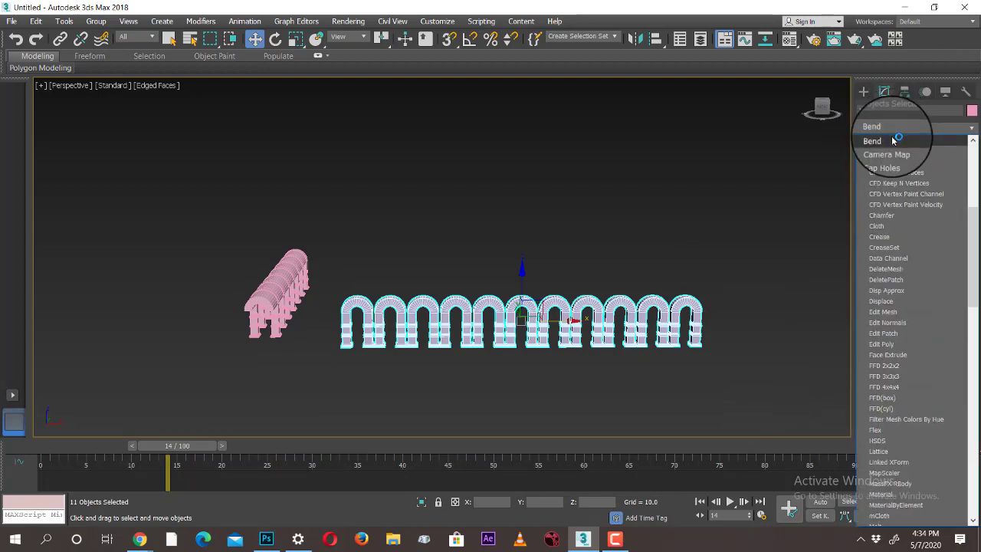
pyautogui.click(889, 130)
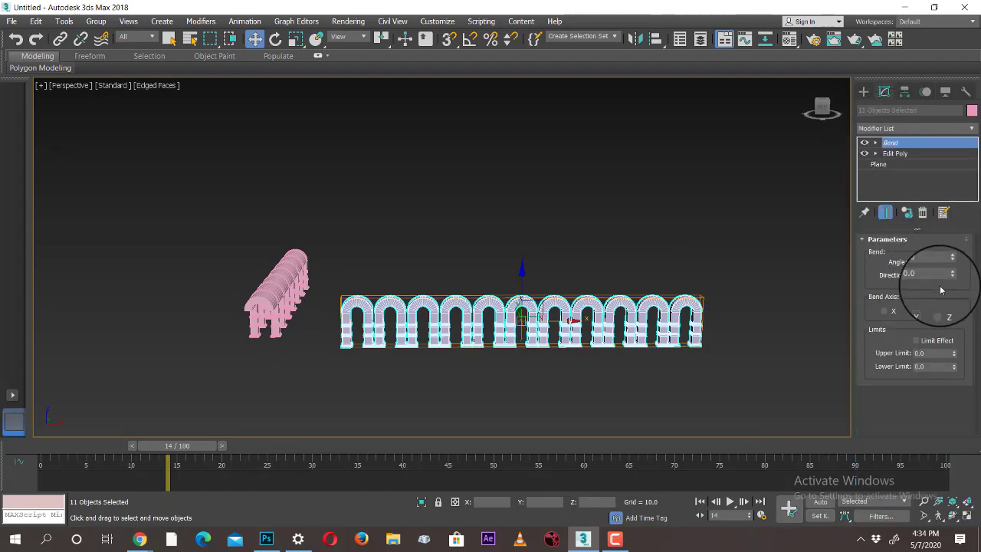
# - Set the bend angle to 90 and, after trying the other axes, choose X as the bend axis
pyautogui.write('90')
pyautogui.press('Return')
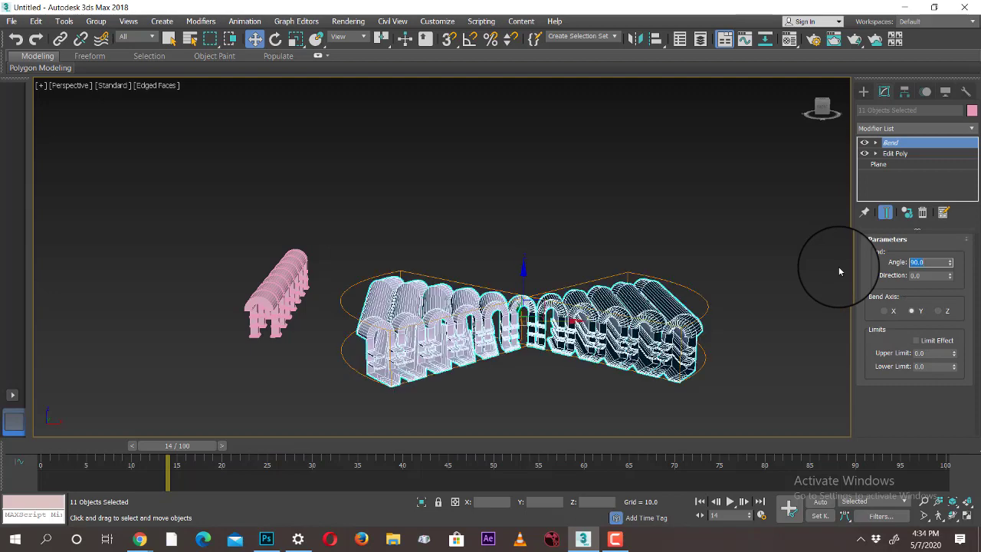
pyautogui.click(895, 311)
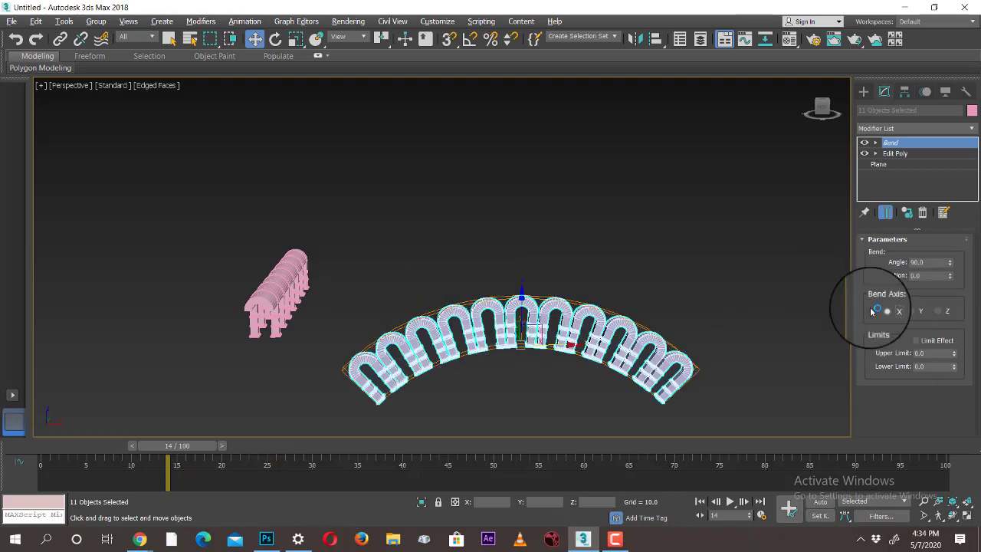
pyautogui.click(939, 311)
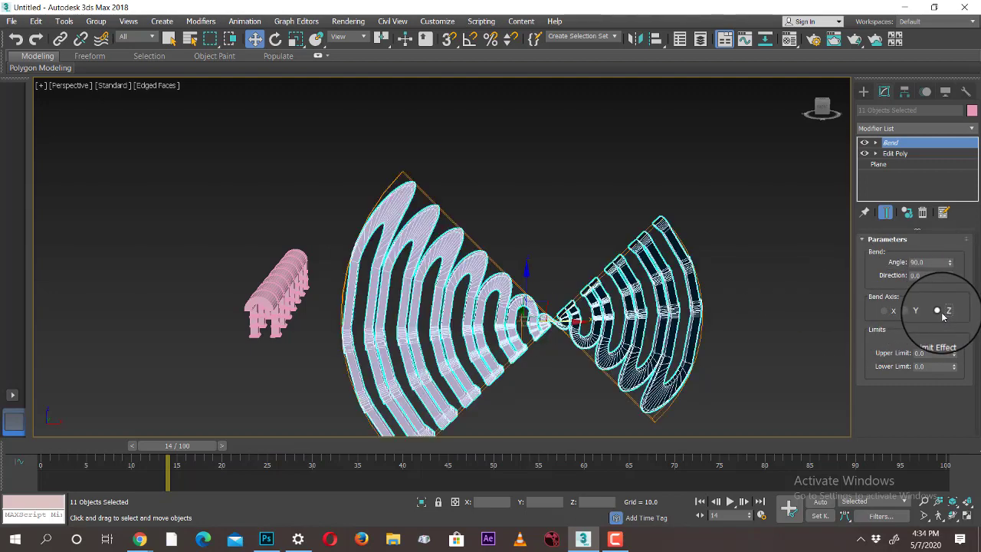
pyautogui.click(885, 311)
# - Set the bend direction to -90 and increase the angle to 358 to curl the row into a closed ring
pyautogui.moveTo(951, 278); pyautogui.dragTo(949, 355)
pyautogui.moveTo(930, 277); pyautogui.dragTo(818, 292)
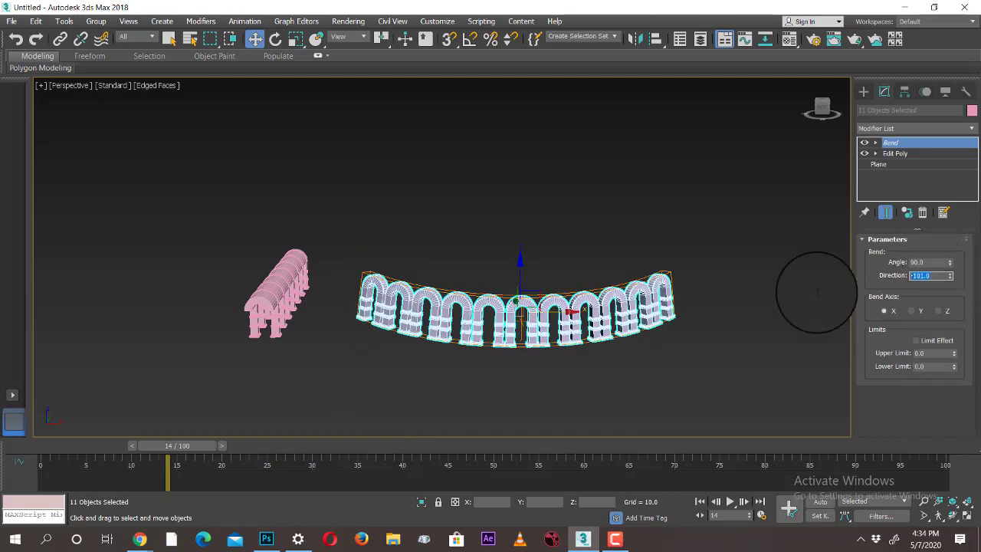
pyautogui.write('-90')
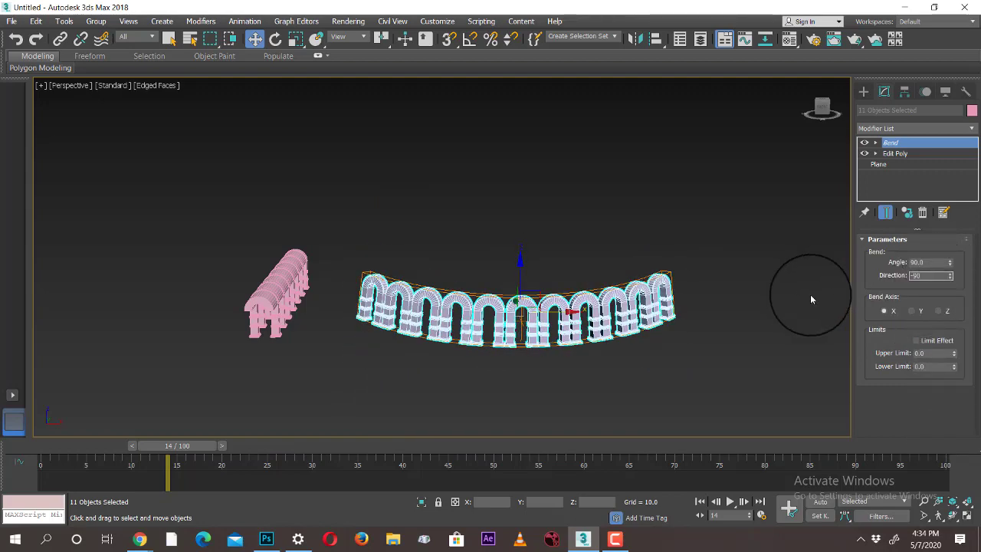
pyautogui.press('Return')
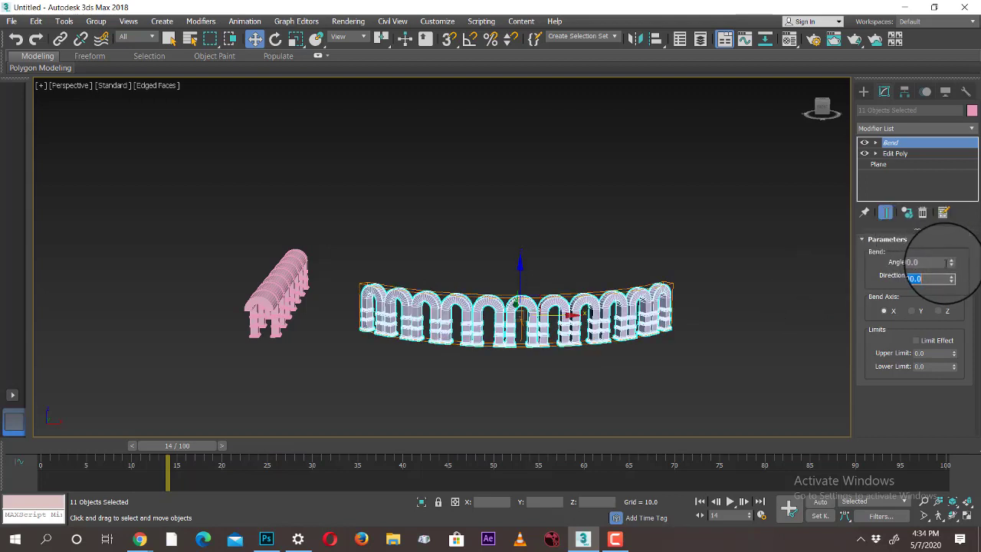
pyautogui.moveTo(950, 262); pyautogui.dragTo(926, 508)
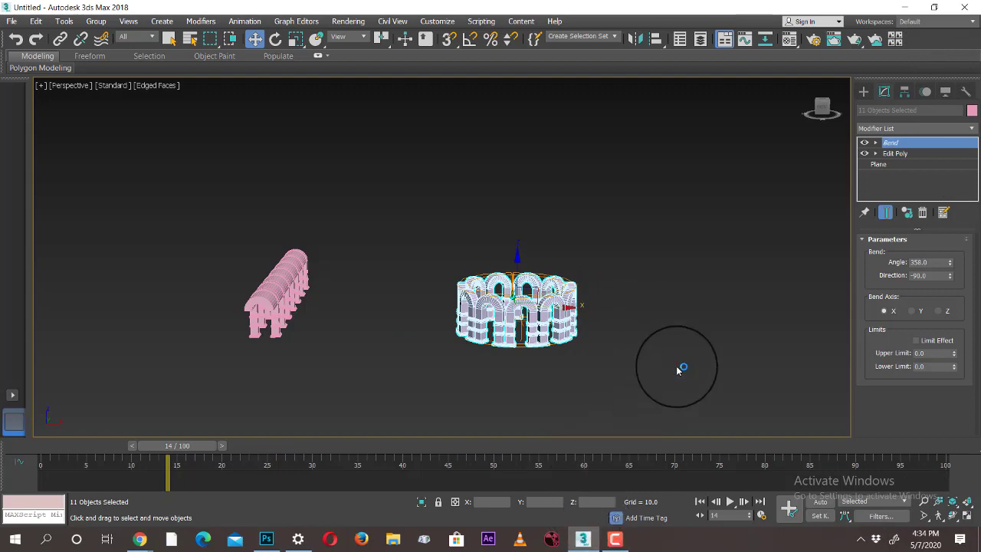
# - Delete the eleven bent arches that form the ring
pyautogui.click(681, 406)
pyautogui.press('f')
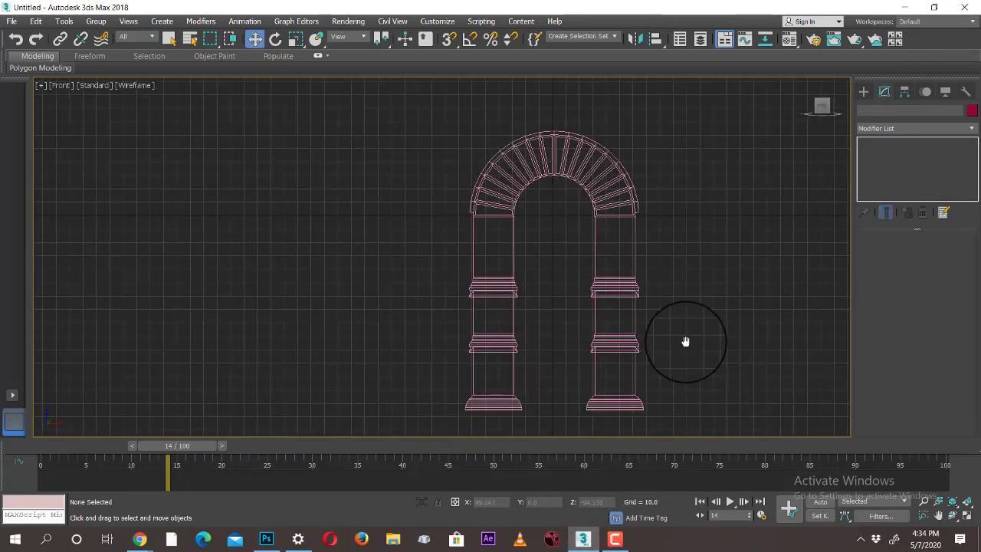
pyautogui.press('p')
pyautogui.keyDown('alt'); pyautogui.moveTo(682, 345); pyautogui.dragTo(736, 338, button='middle'); pyautogui.keyUp('alt')
pyautogui.moveTo(736, 333); pyautogui.dragTo(742, 328)
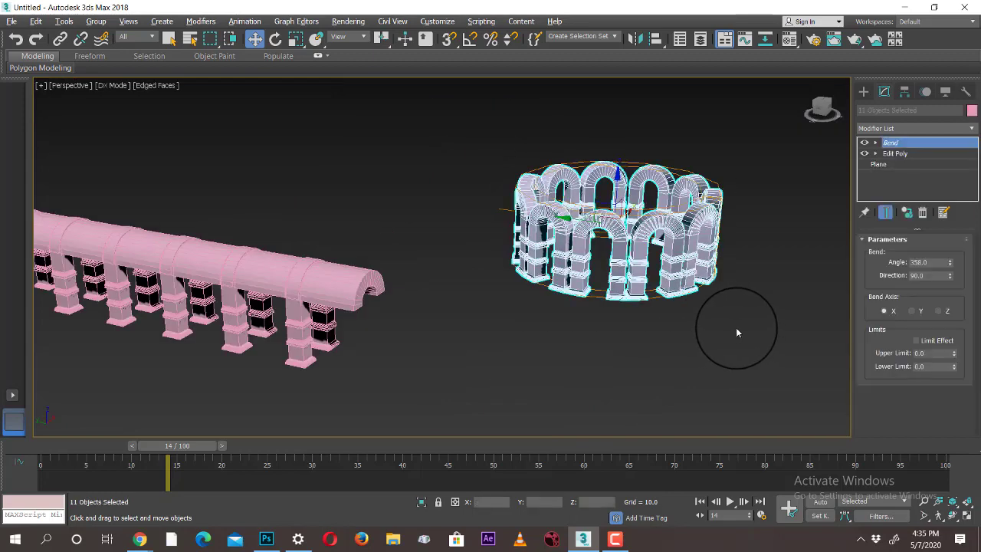
pyautogui.press('Delete')
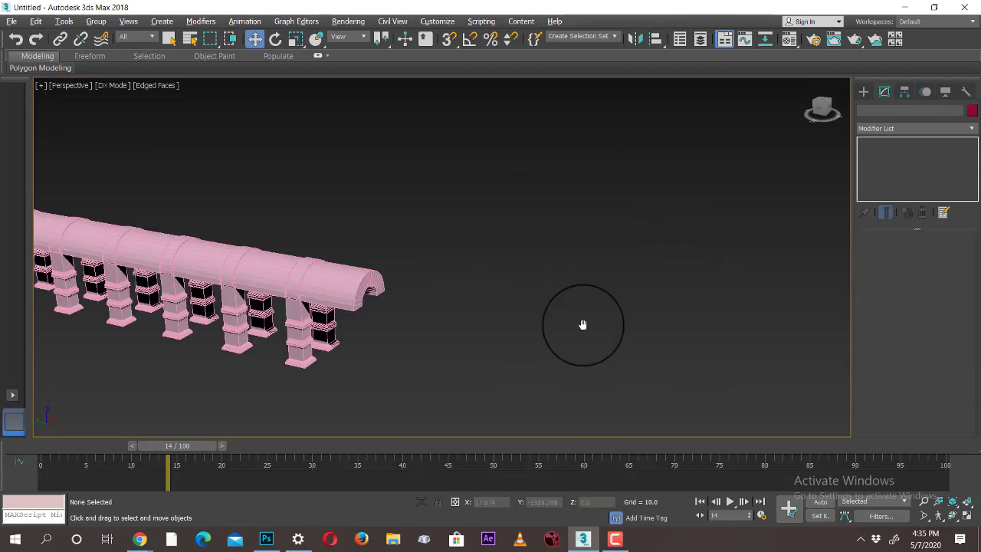
# - Select the whole vaulted colonnade and delete it to empty the scene
pyautogui.keyDown('alt'); pyautogui.moveTo(583, 325); pyautogui.dragTo(822, 366, button='middle'); pyautogui.keyUp('alt')
pyautogui.keyDown('alt'); pyautogui.moveTo(712, 360); pyautogui.dragTo(693, 352, button='middle'); pyautogui.keyUp('alt')
pyautogui.moveTo(241, 206); pyautogui.dragTo(792, 404)
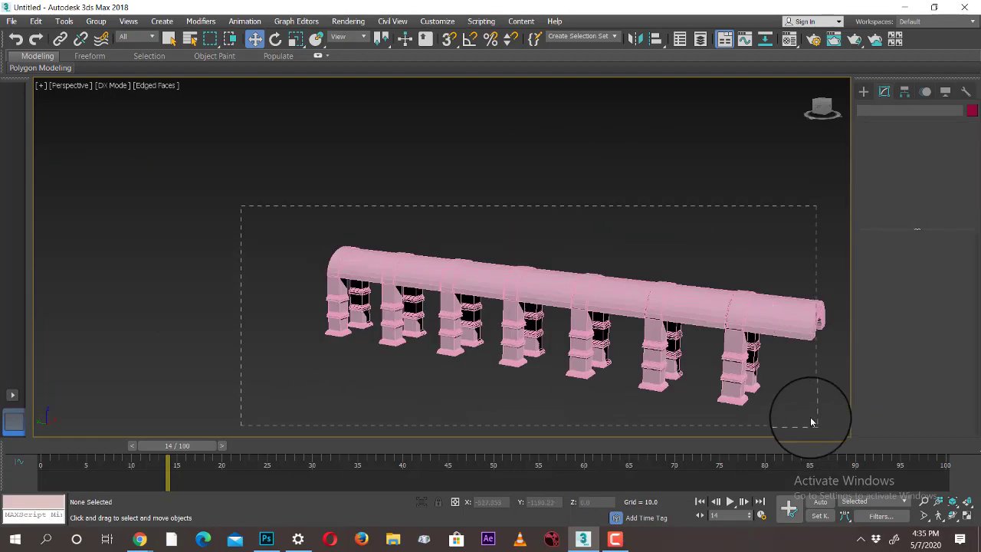
pyautogui.press('Delete')
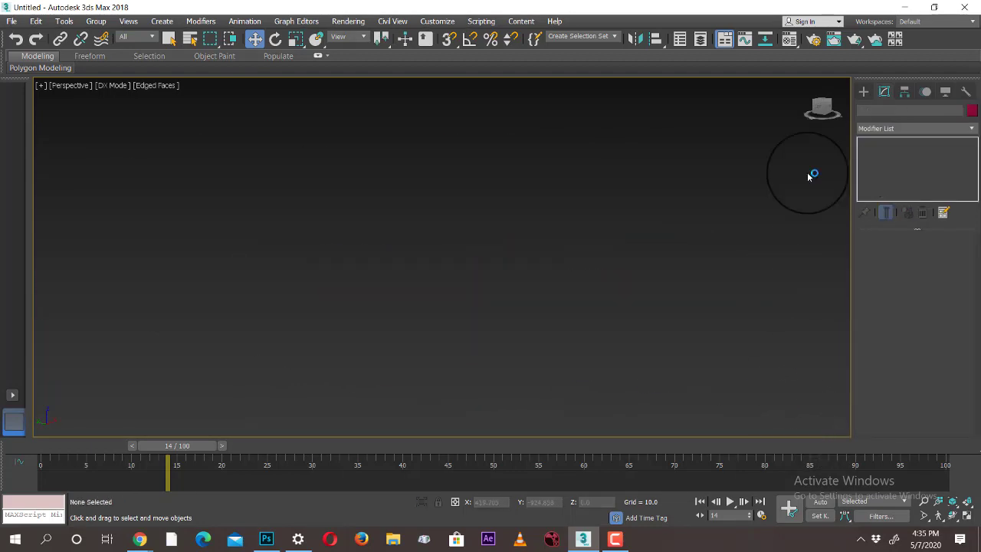
# - Create a box about 17 long, 93 wide and 89 high on the grid
pyautogui.click(864, 91)
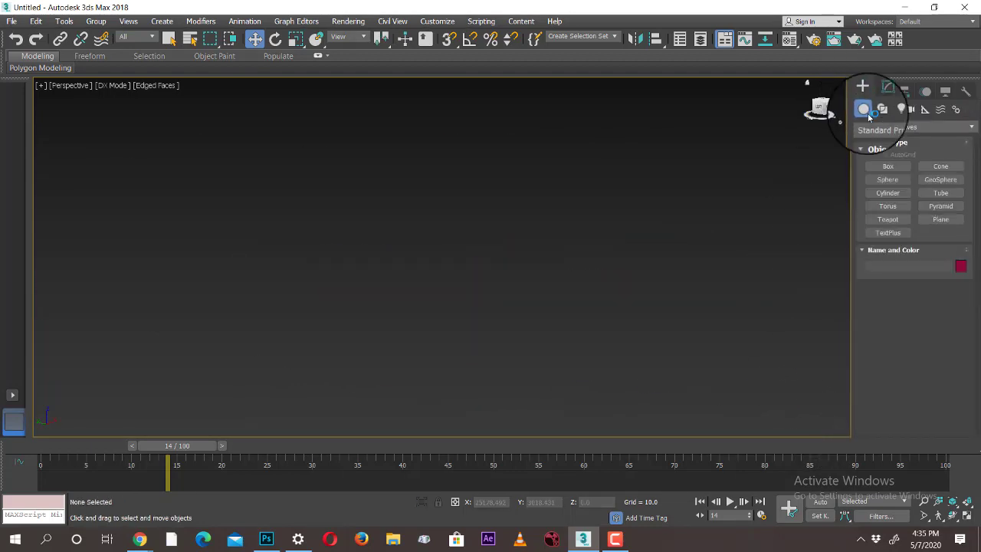
pyautogui.click(889, 171)
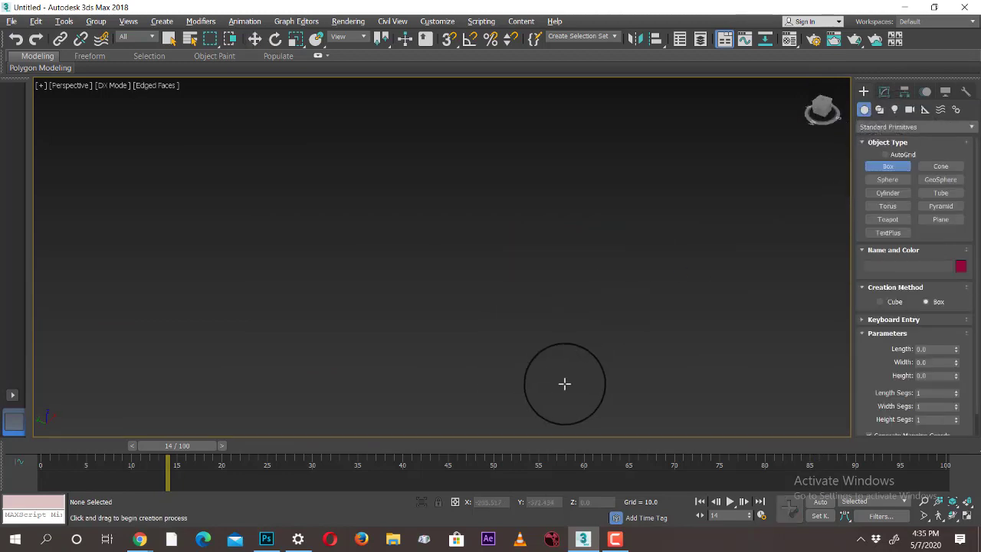
pyautogui.moveTo(545, 343); pyautogui.dragTo(539, 340, button='middle')
pyautogui.scroll(6, 490, 328)
pyautogui.moveTo(483, 285); pyautogui.dragTo(560, 409, button='middle')
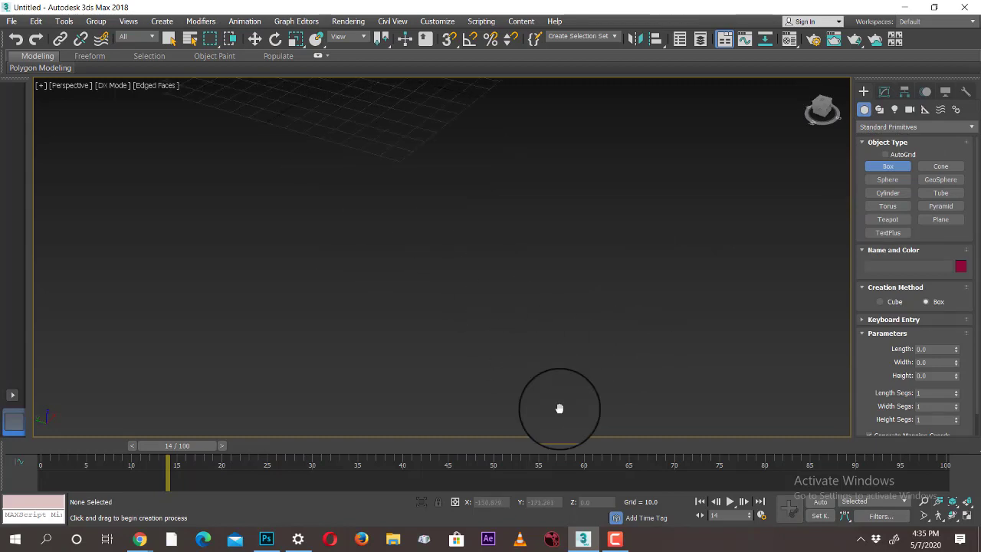
pyautogui.moveTo(434, 265); pyautogui.dragTo(391, 342)
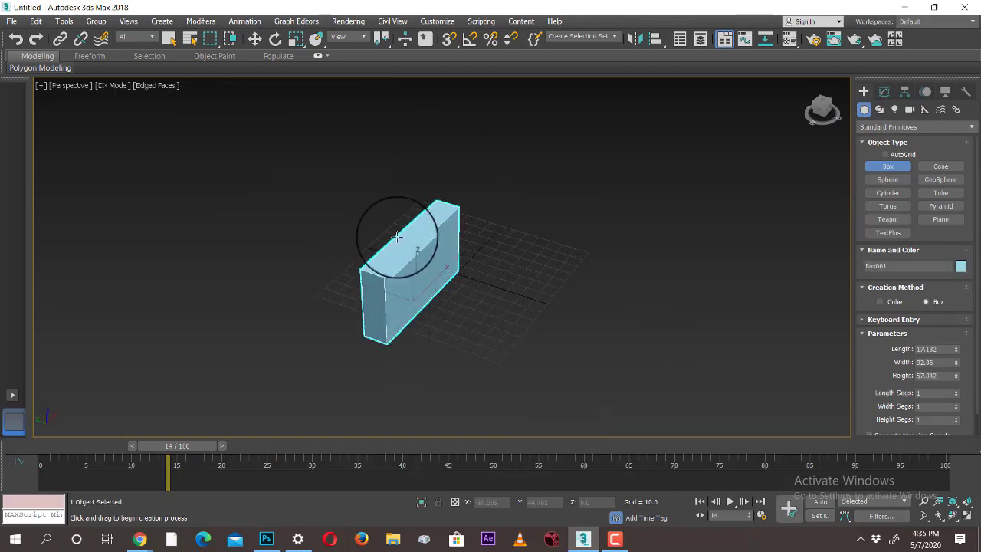
pyautogui.click(405, 212)
pyautogui.press('w')
pyautogui.keyDown('alt'); pyautogui.moveTo(450, 263); pyautogui.dragTo(537, 286, button='middle'); pyautogui.keyUp('alt')
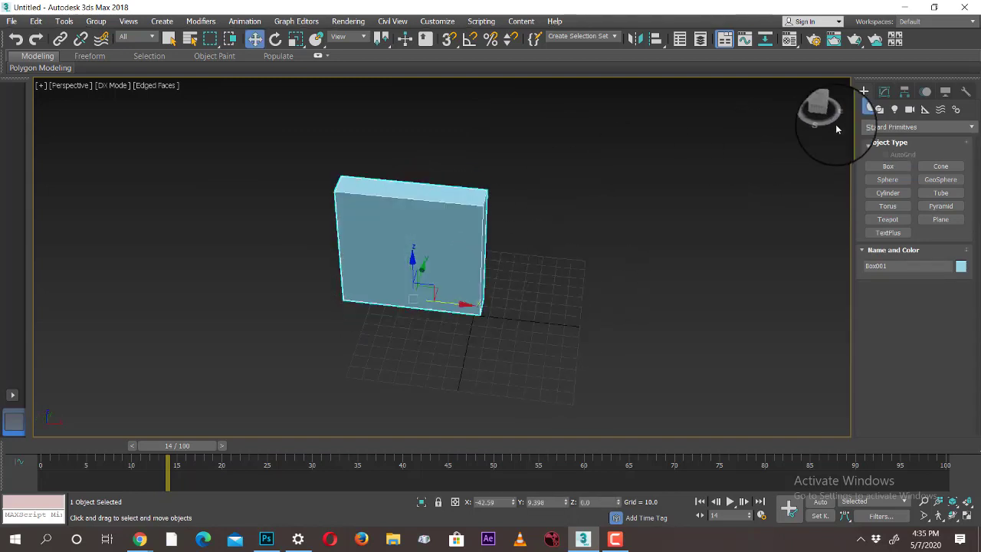
# - Reduce the box's height to about 11.5 to make a long, low beam
pyautogui.click(885, 91)
pyautogui.keyDown('alt'); pyautogui.moveTo(517, 322); pyautogui.dragTo(552, 322, button='middle'); pyautogui.keyUp('alt')
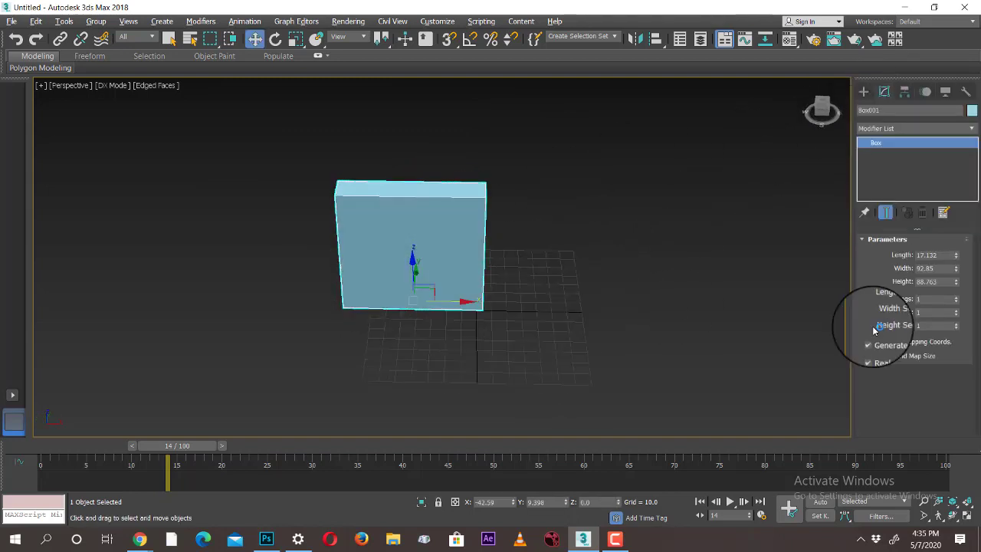
pyautogui.moveTo(956, 286); pyautogui.dragTo(942, 346)
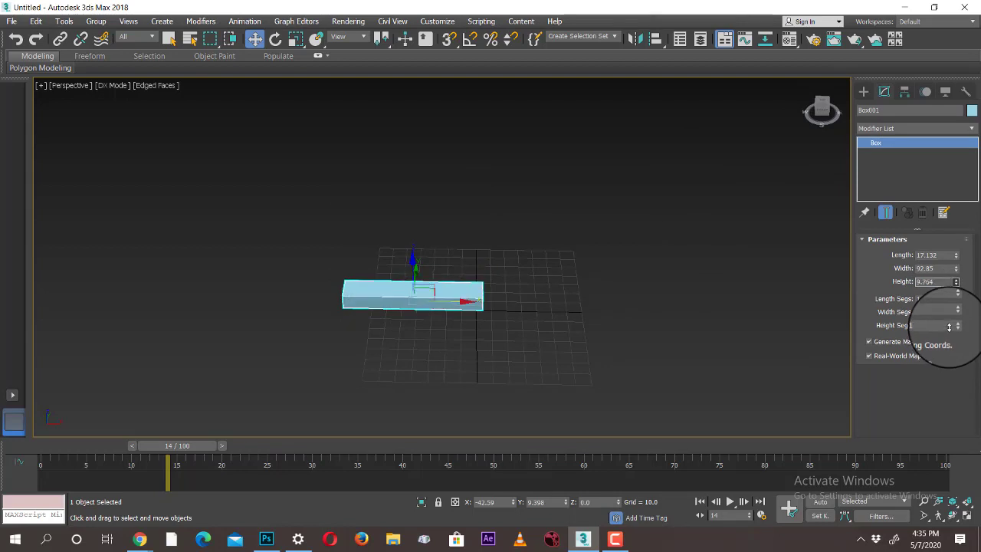
pyautogui.keyDown('alt'); pyautogui.moveTo(595, 280); pyautogui.dragTo(644, 285, button='middle'); pyautogui.keyUp('alt')
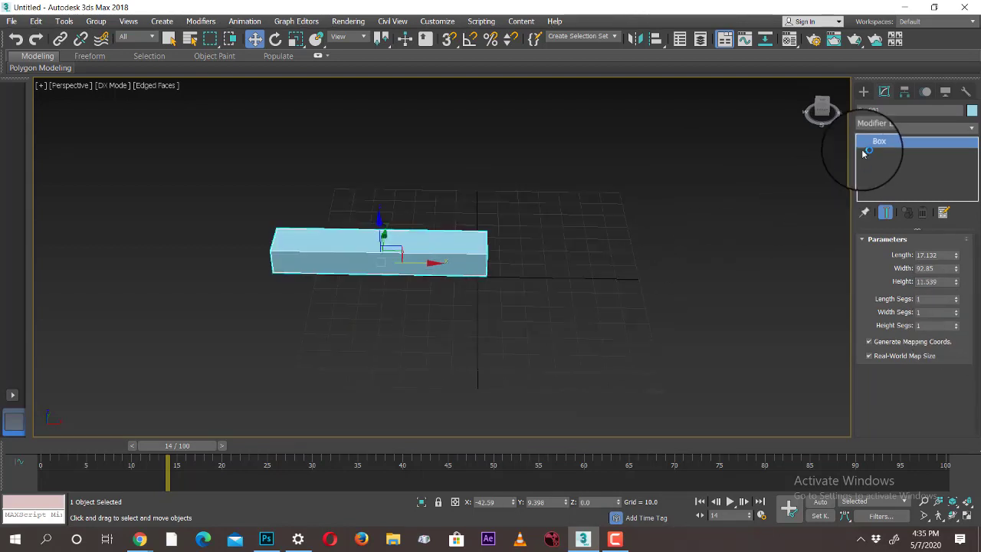
# - Add an Edit Poly modifier to the beam
pyautogui.click(894, 127)
pyautogui.press('e')
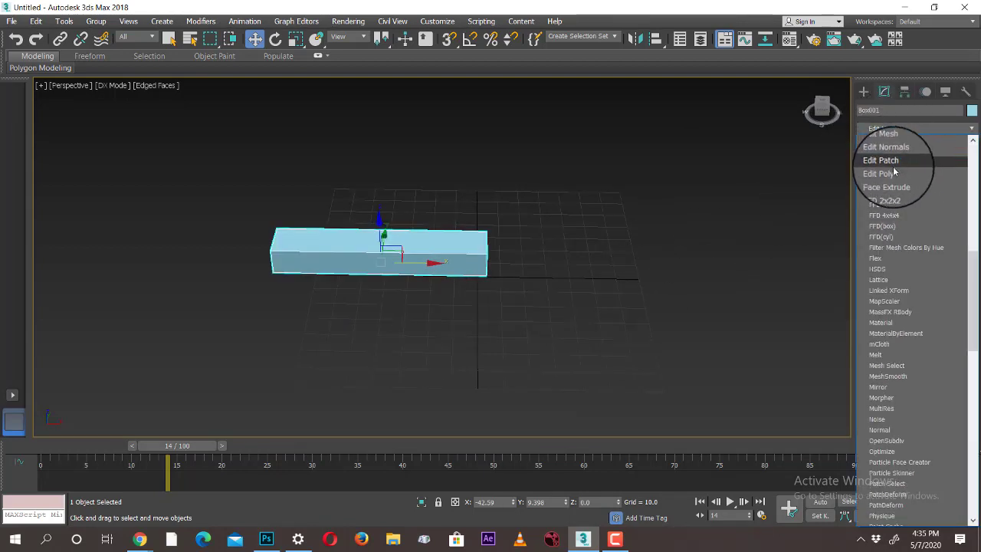
pyautogui.click(894, 172)
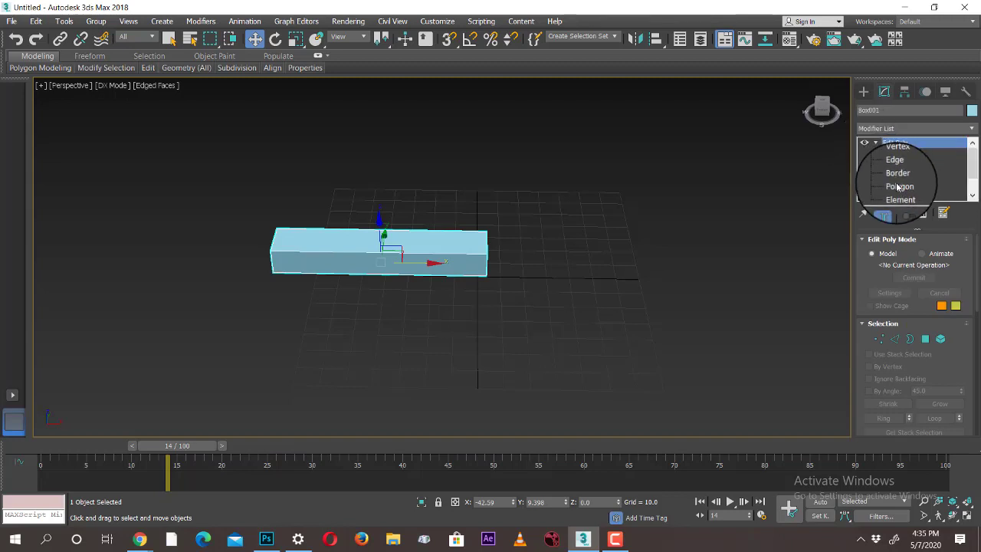
# - Extrude the polygon at the beam's +X end by about 10 units to form a corner block
pyautogui.click(898, 187)
pyautogui.keyDown('alt'); pyautogui.moveTo(583, 276); pyautogui.dragTo(532, 273, button='middle'); pyautogui.keyUp('alt')
pyautogui.click(481, 263)
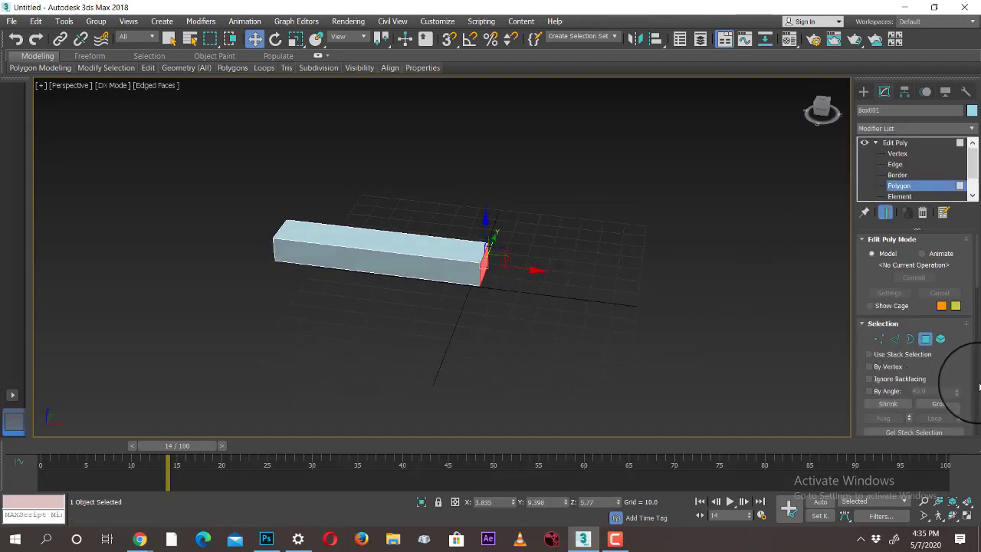
pyautogui.moveTo(962, 366); pyautogui.dragTo(963, 158)
pyautogui.click(909, 337)
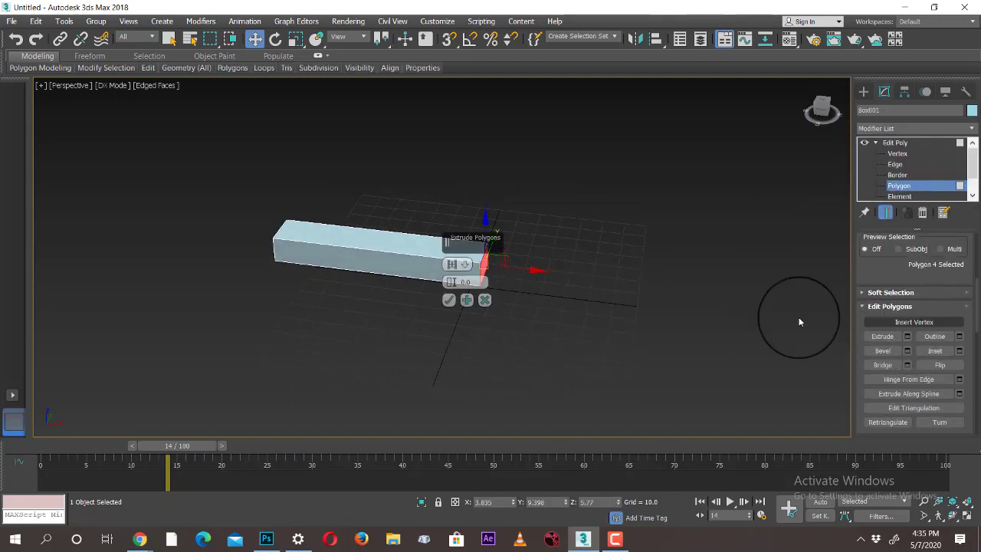
pyautogui.moveTo(450, 281); pyautogui.dragTo(455, 240)
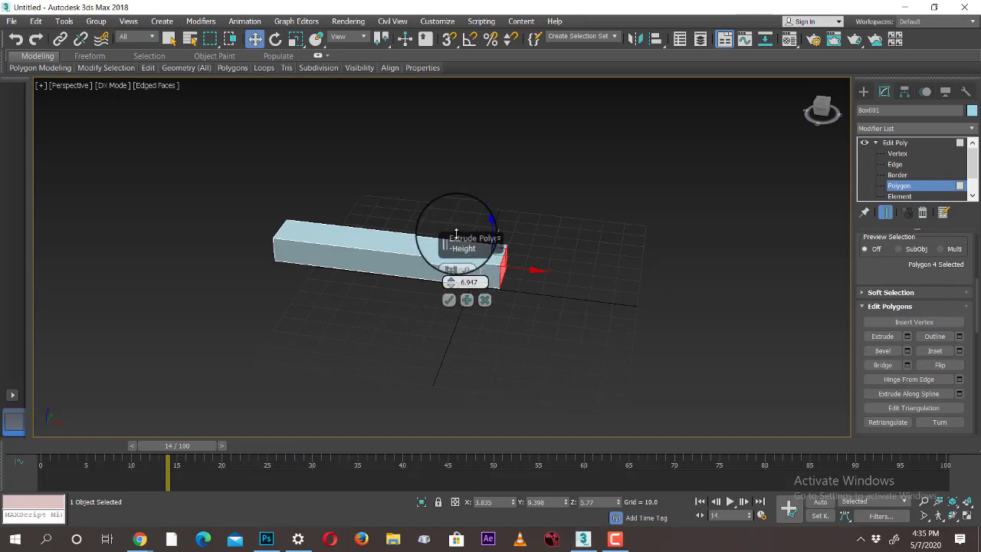
pyautogui.click(448, 300)
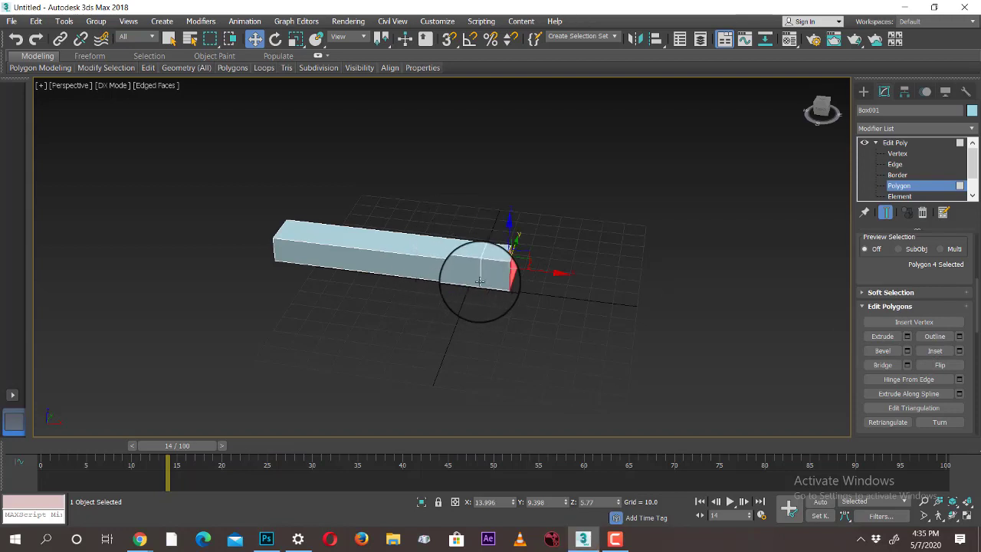
# - Extrude the corner block's front side polygon by about 82 units along negative Y to form an L shape
pyautogui.click(908, 336)
pyautogui.moveTo(450, 281); pyautogui.dragTo(603, 532)
pyautogui.keyDown('alt'); pyautogui.moveTo(531, 373); pyautogui.dragTo(602, 373); pyautogui.keyUp('alt')
pyautogui.keyDown('alt'); pyautogui.moveTo(603, 372); pyautogui.dragTo(618, 371, button='middle'); pyautogui.keyUp('alt')
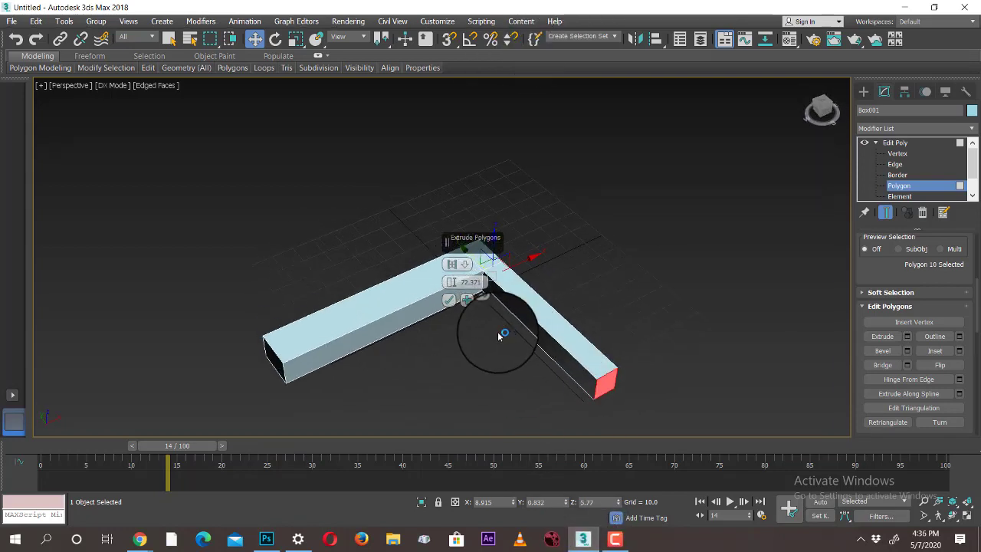
pyautogui.moveTo(452, 281); pyautogui.dragTo(473, 230)
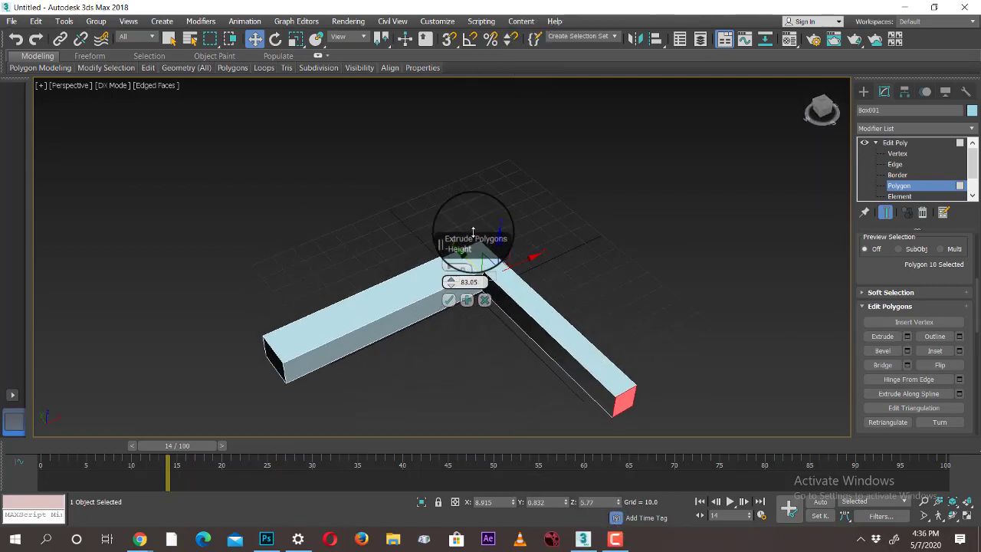
pyautogui.click(449, 299)
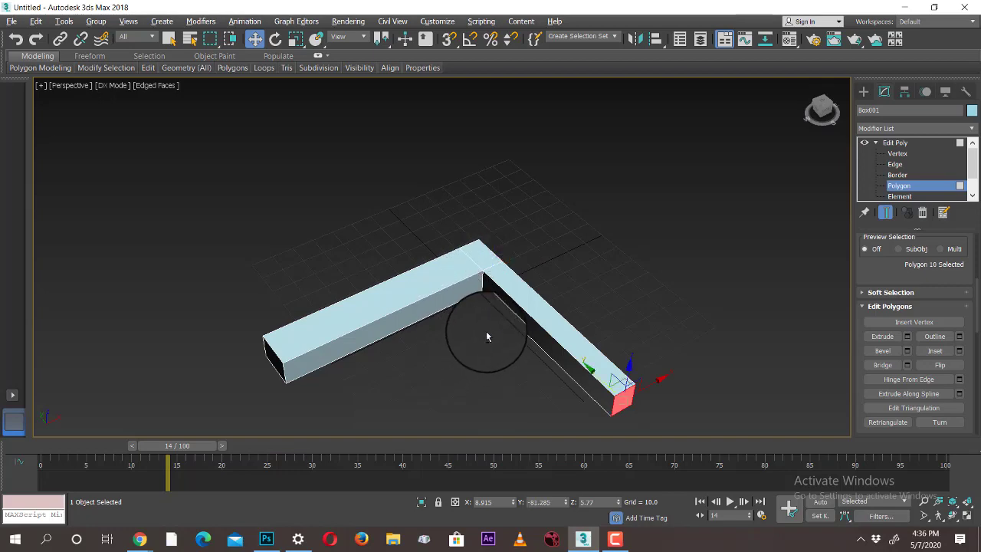
# - In the top view, move the six vertices on the long arm's outer edge inward along Y to match the other arm's thickness
pyautogui.keyDown('alt'); pyautogui.moveTo(478, 328); pyautogui.dragTo(541, 273, button='middle'); pyautogui.keyUp('alt')
pyautogui.hotkey('alt', 'w')
pyautogui.hotkey('alt', 'w')
pyautogui.moveTo(366, 172); pyautogui.dragTo(404, 275, button='middle')
pyautogui.click(889, 159)
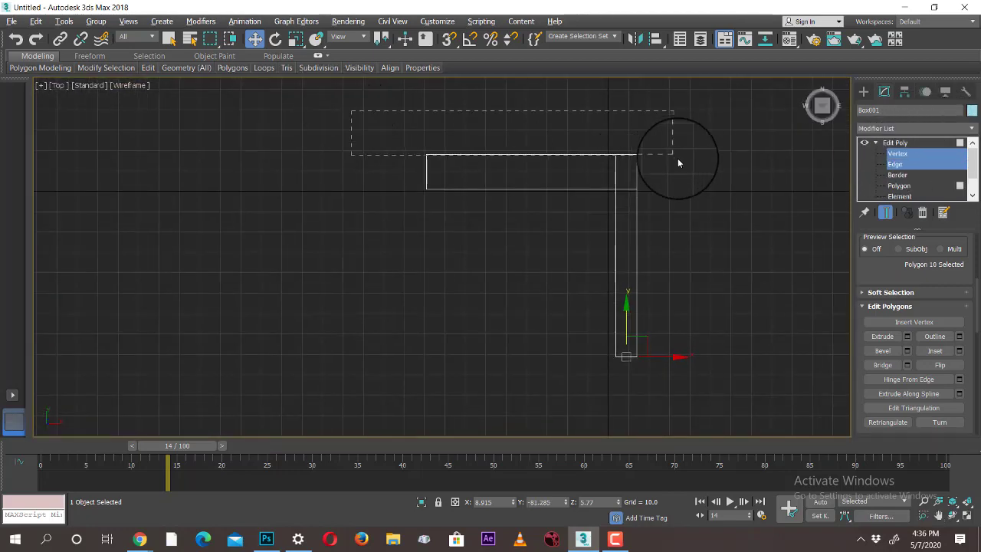
pyautogui.moveTo(677, 162); pyautogui.dragTo(665, 165)
pyautogui.click(898, 154)
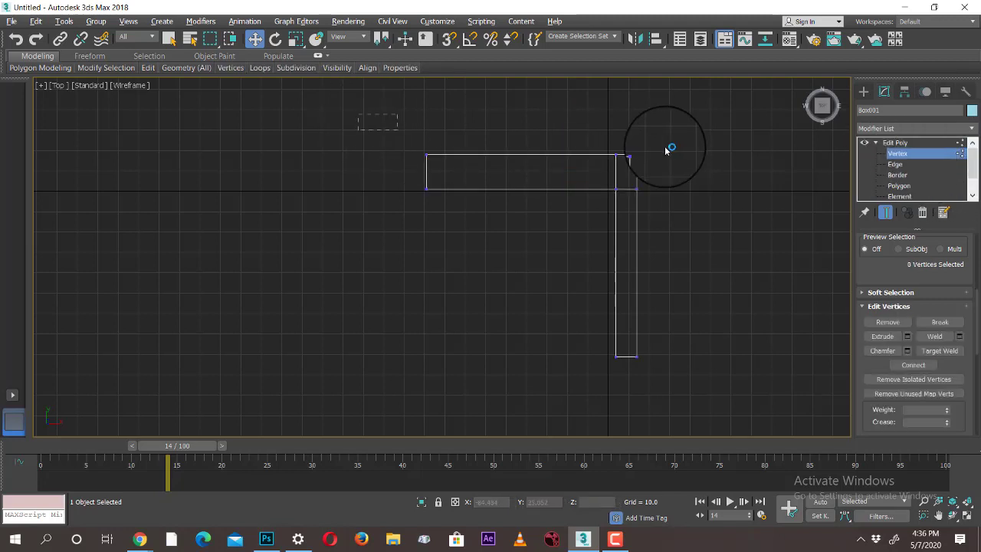
pyautogui.moveTo(394, 115); pyautogui.dragTo(704, 160)
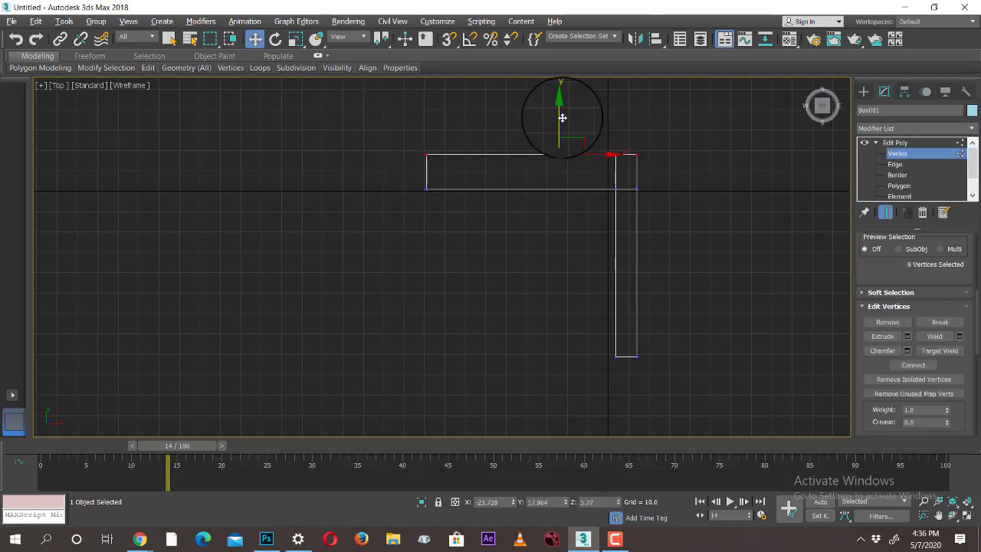
pyautogui.click(864, 91)
pyautogui.moveTo(769, 88); pyautogui.dragTo(579, 265)
pyautogui.hotkey('alt', 'w')
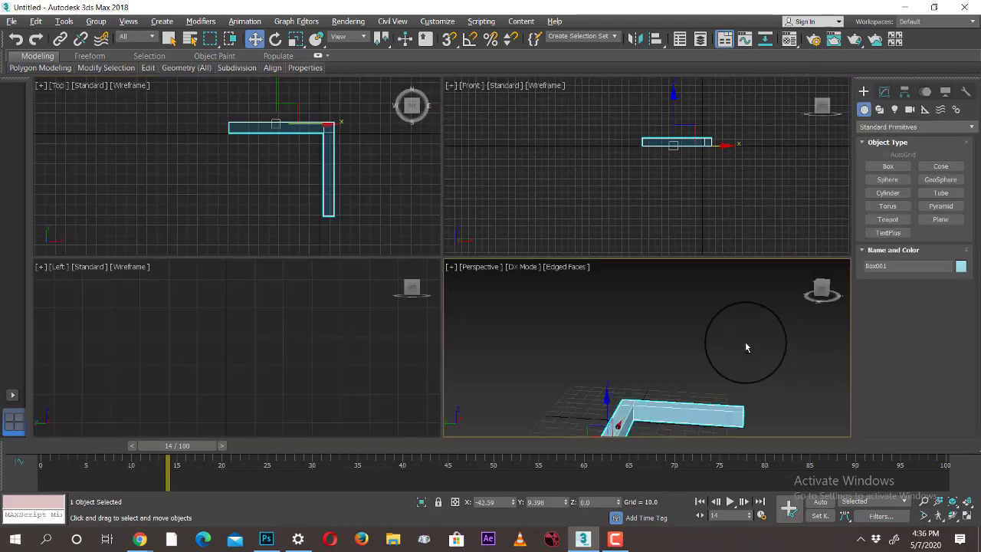
pyautogui.hotkey('alt', 'w')
pyautogui.keyDown('alt'); pyautogui.moveTo(643, 194); pyautogui.dragTo(411, 335, button='middle'); pyautogui.keyUp('alt')
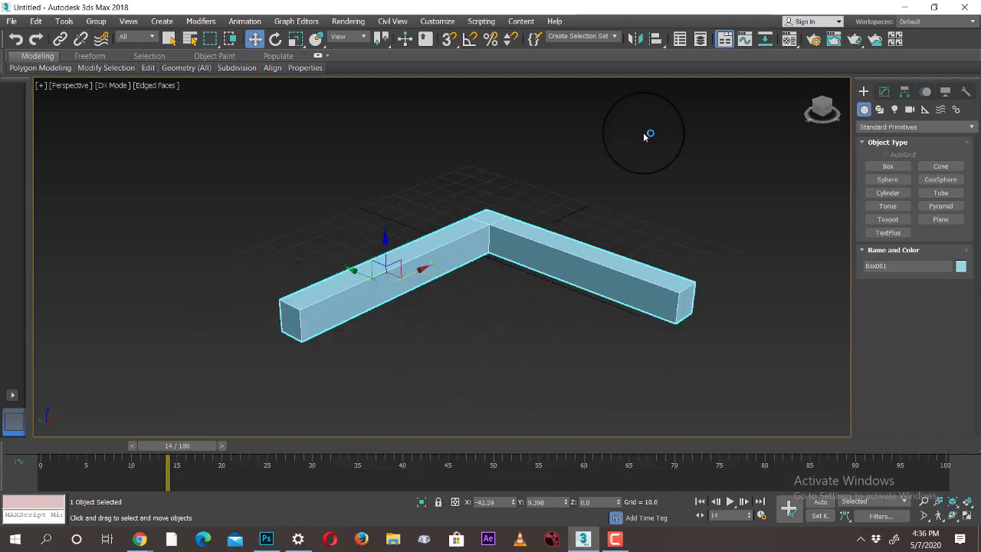
# - Connect the upper and lower edges of the long arm's inner face with one segment and slide it along X toward the free end
pyautogui.click(885, 91)
pyautogui.click(893, 164)
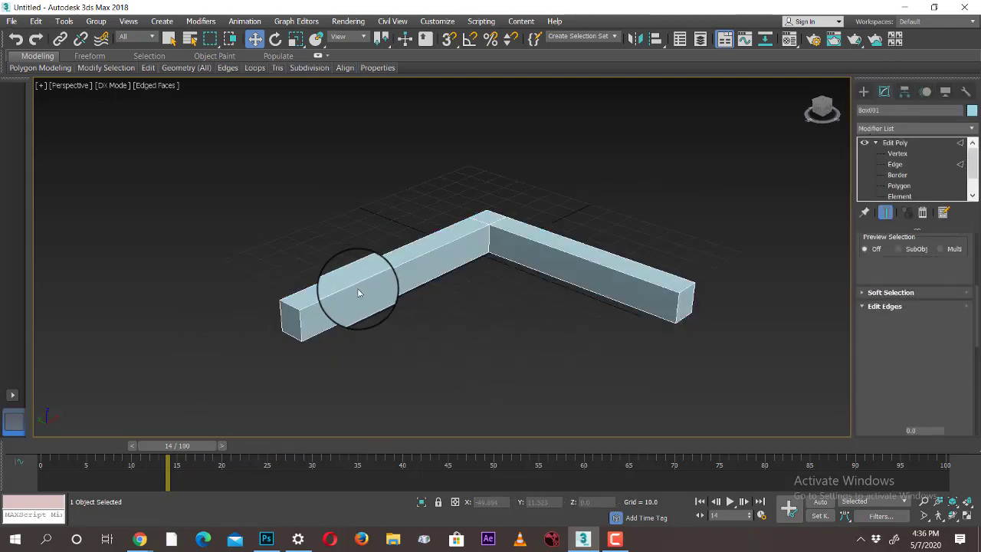
pyautogui.click(339, 289)
pyautogui.keyDown('ctrl'); pyautogui.click(335, 326); pyautogui.keyUp('ctrl')
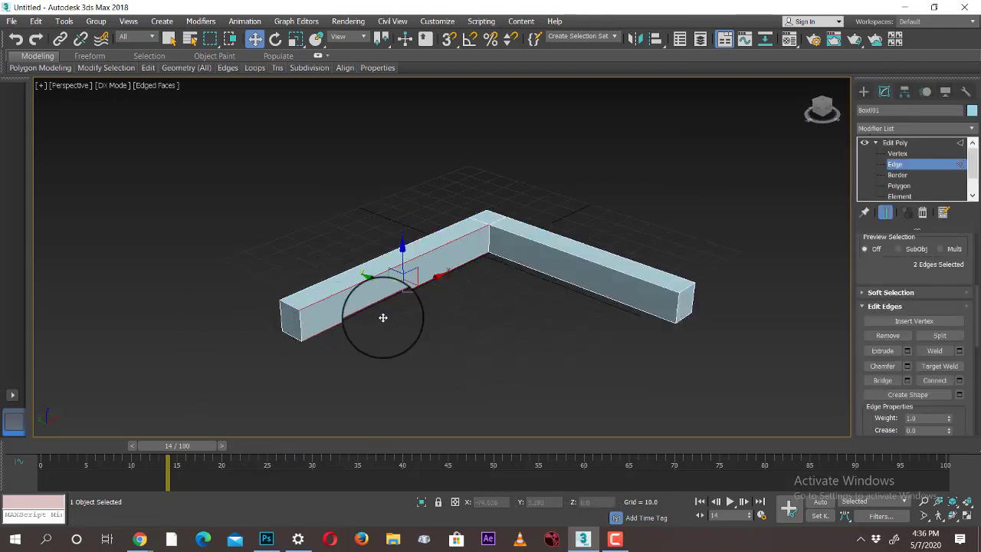
pyautogui.click(960, 380)
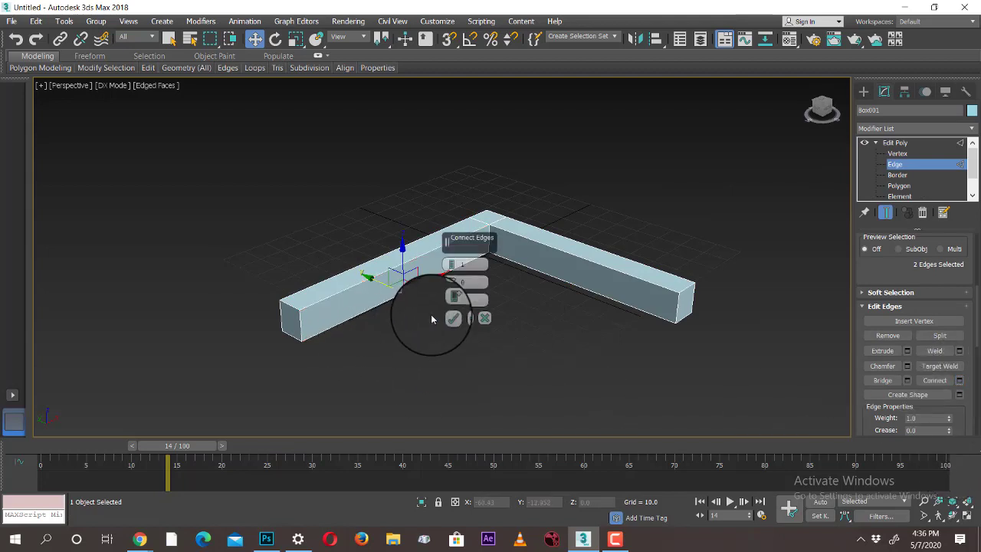
pyautogui.click(449, 319)
pyautogui.keyDown('alt'); pyautogui.moveTo(451, 319); pyautogui.dragTo(451, 288, button='middle'); pyautogui.keyUp('alt')
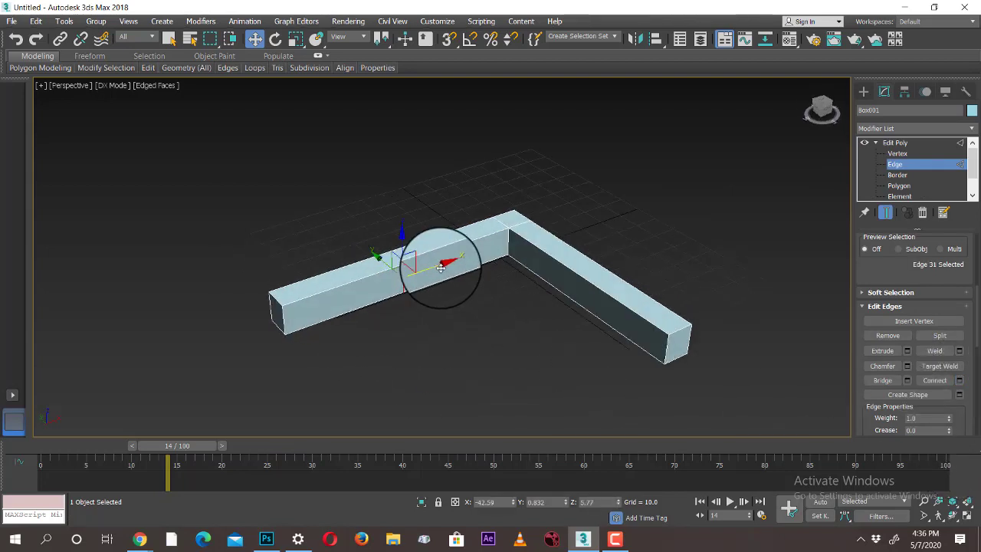
pyautogui.moveTo(441, 266); pyautogui.dragTo(368, 285)
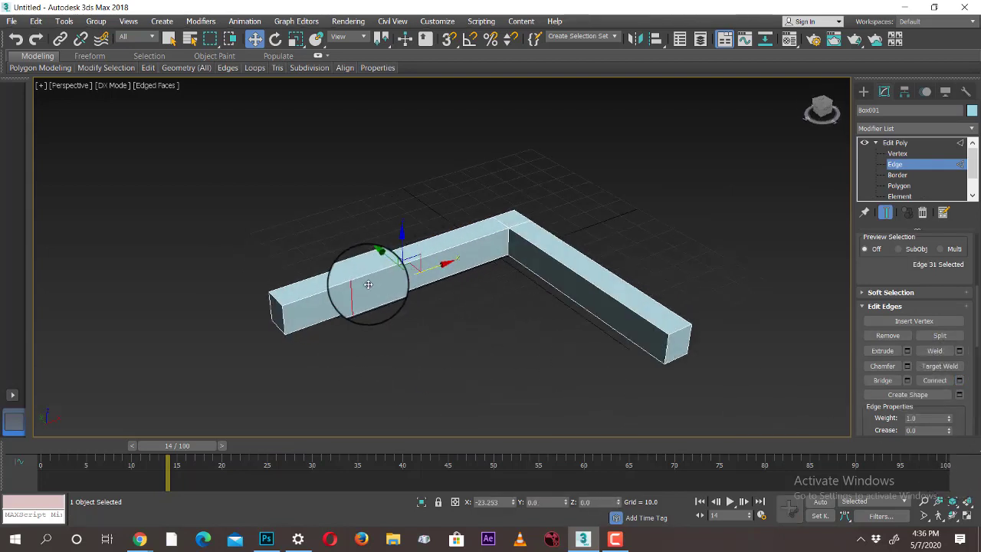
# - Apply Hinge From Edge to the small inner polygon at the X arm's free end, with an angle of 90° and 15 segments
pyautogui.click(899, 186)
pyautogui.click(304, 320)
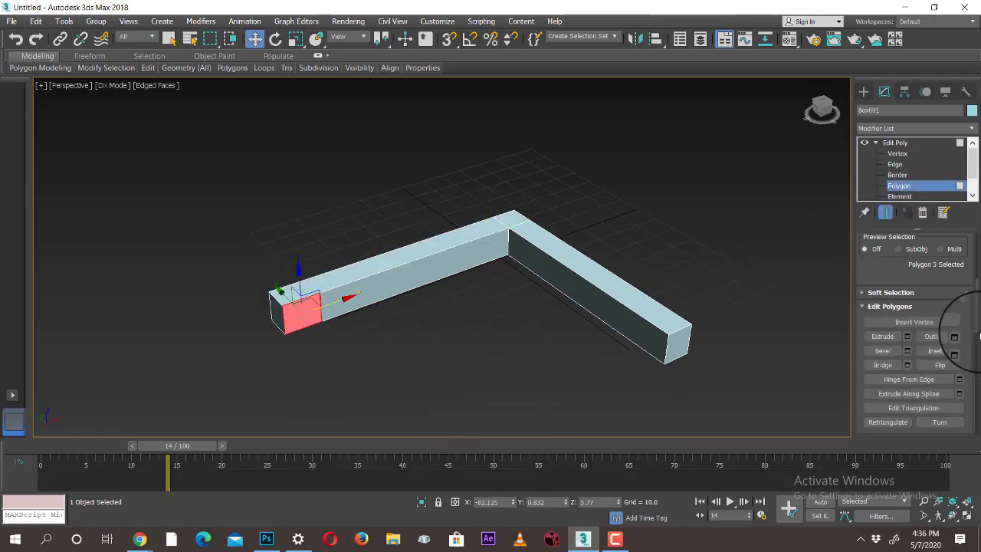
pyautogui.click(960, 380)
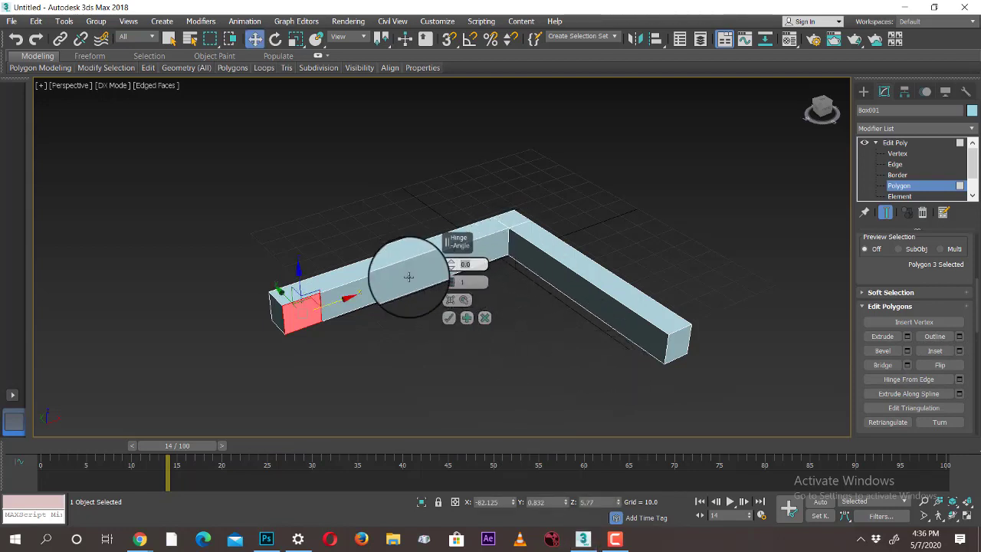
pyautogui.write('180')
pyautogui.press('Return')
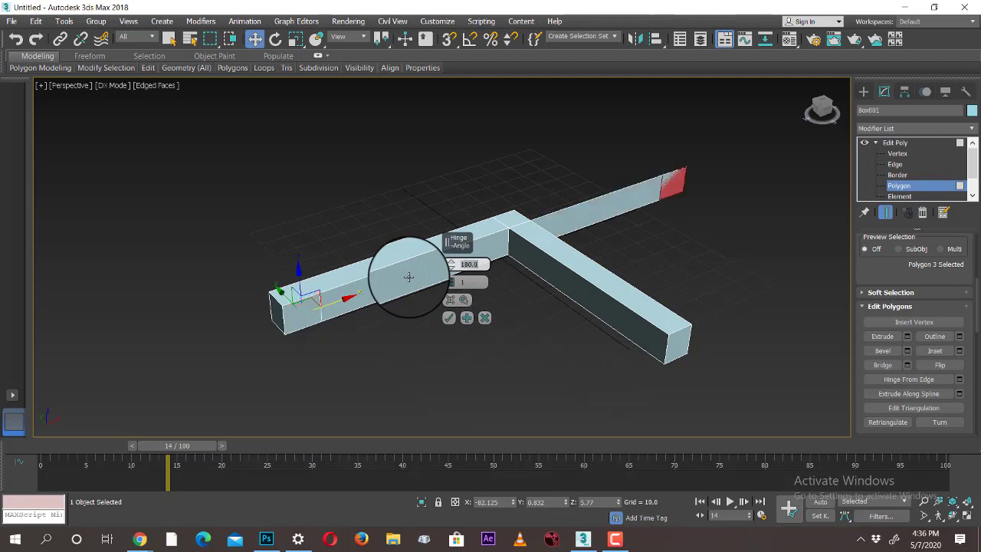
pyautogui.moveTo(451, 283); pyautogui.dragTo(452, 261)
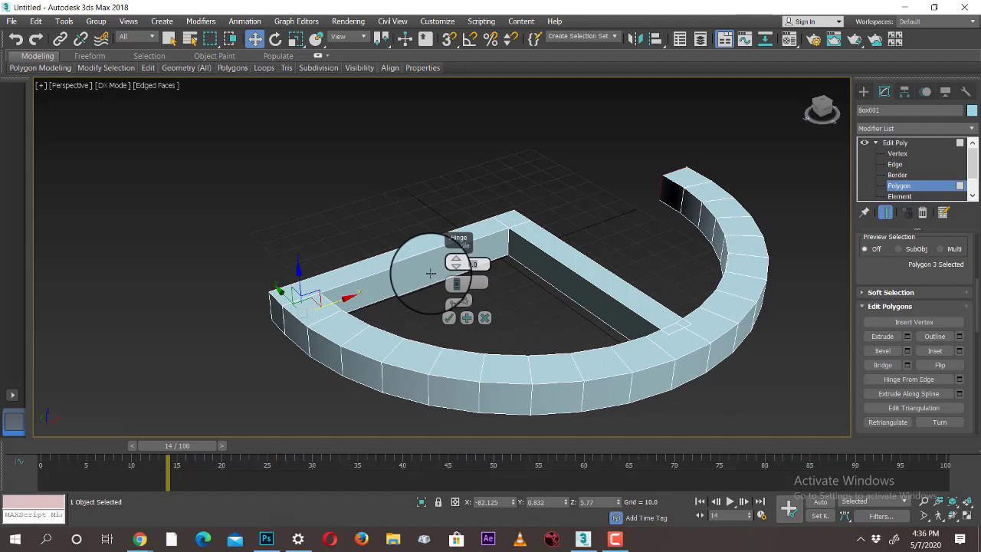
pyautogui.press('Return')
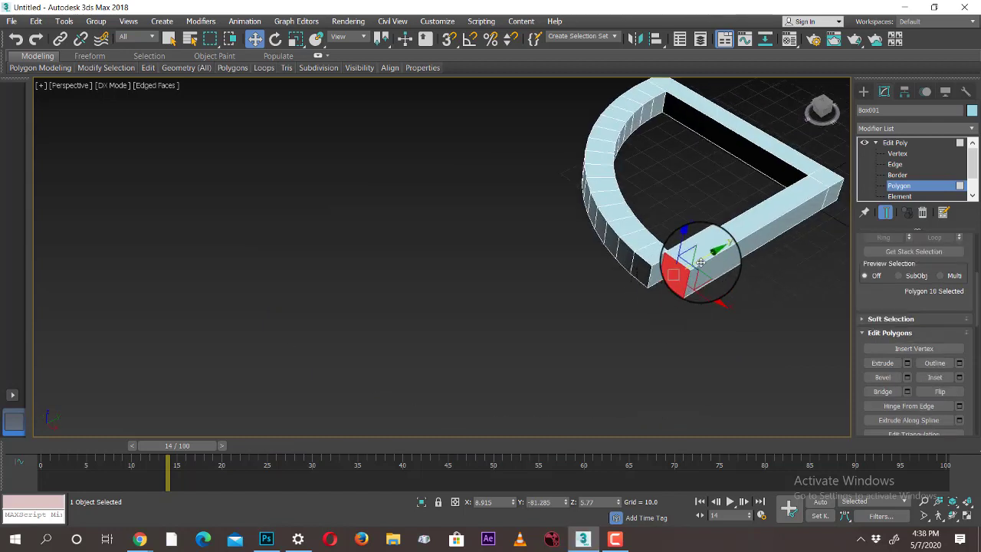
# - Move the end polygon of the Y arm about 11 units along negative Y to meet the arc, and deselect it
pyautogui.moveTo(701, 263); pyautogui.dragTo(687, 270)
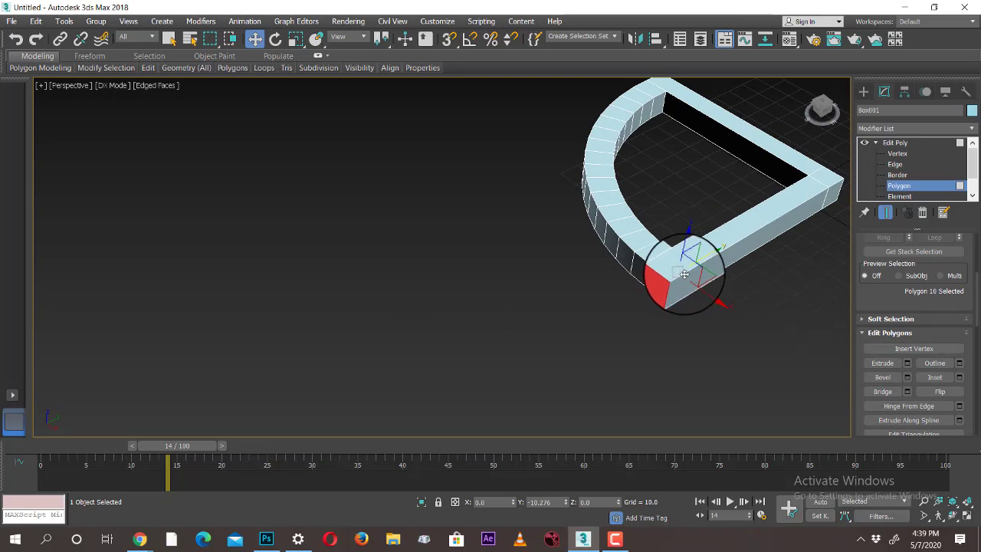
pyautogui.keyDown('alt'); pyautogui.moveTo(639, 326); pyautogui.dragTo(729, 312, button='middle'); pyautogui.keyUp('alt')
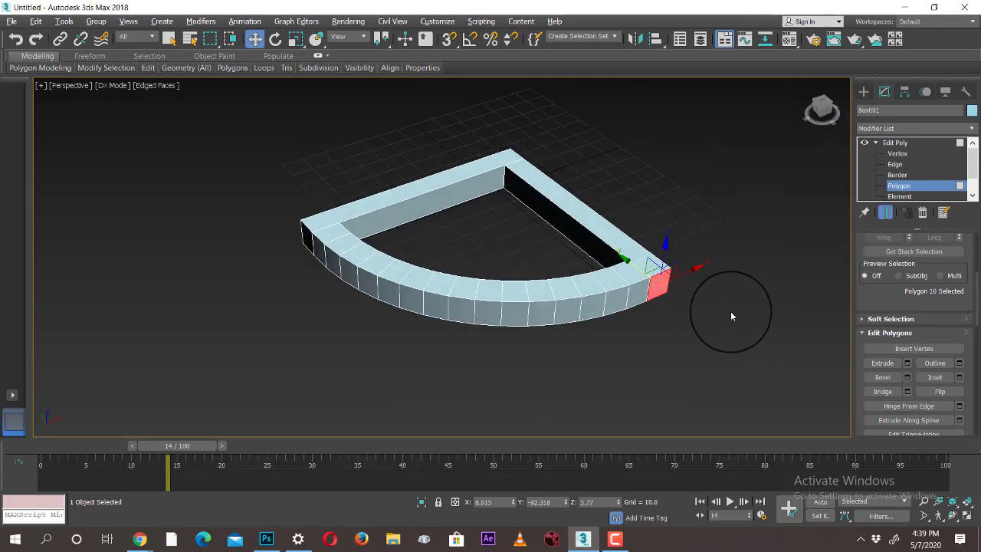
pyautogui.click(783, 189)
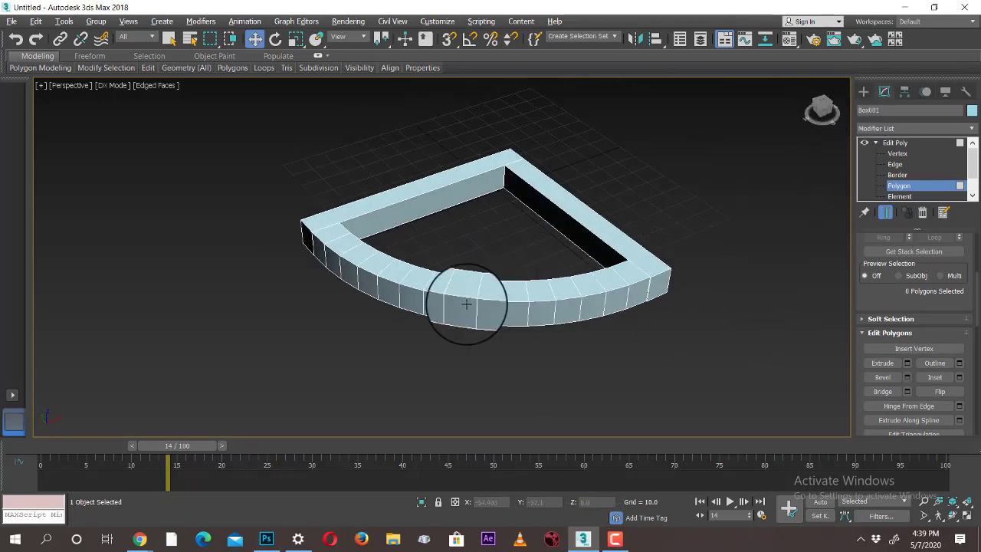
# - Connect the X arm's inner upper and lower edges with two segments at pinch -41, and move them about 22 units along negative X
pyautogui.scroll(1, 466, 304)
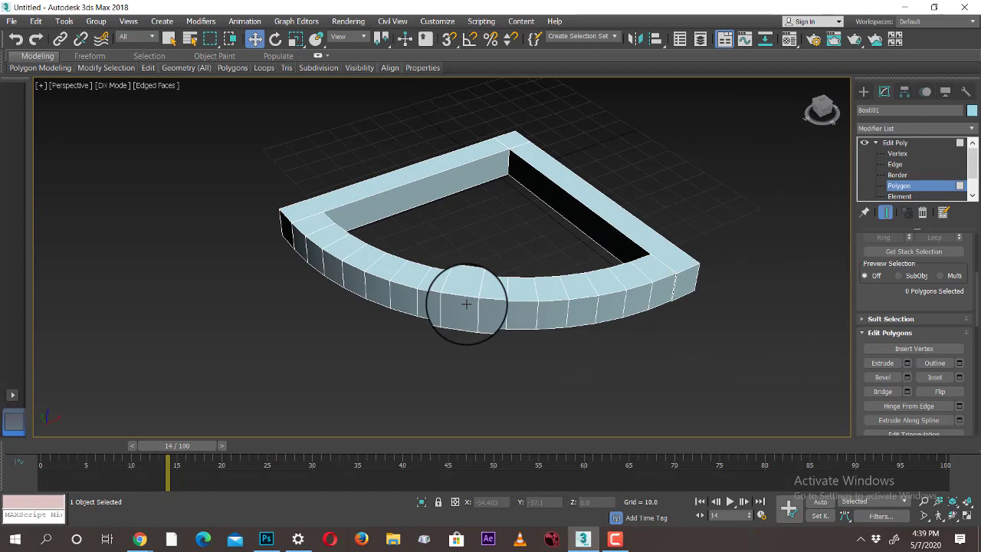
pyautogui.click(895, 164)
pyautogui.keyDown('alt'); pyautogui.moveTo(455, 320); pyautogui.dragTo(451, 253, button='middle'); pyautogui.keyUp('alt')
pyautogui.scroll(2, 434, 259)
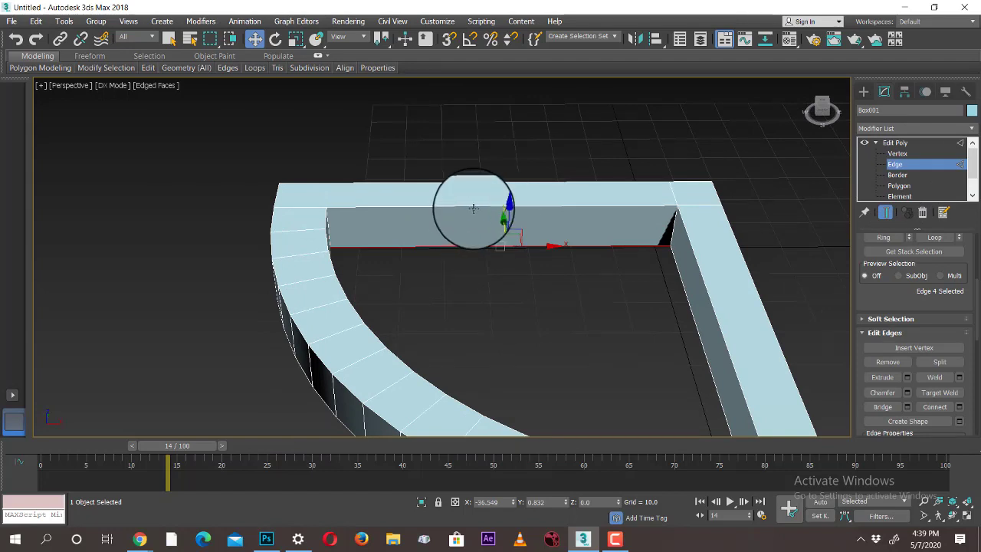
pyautogui.click(959, 409)
pyautogui.moveTo(537, 318); pyautogui.dragTo(488, 330, button='middle')
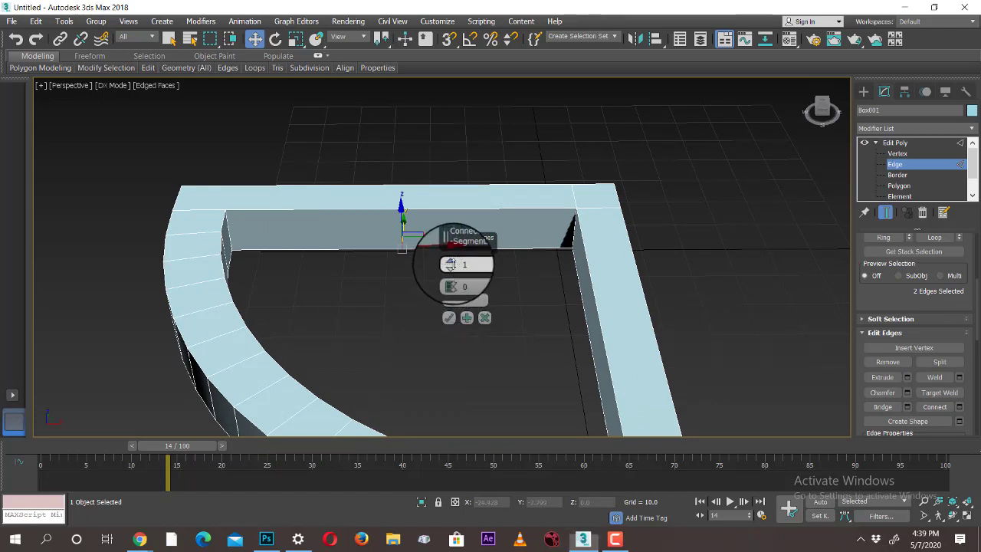
pyautogui.click(451, 261)
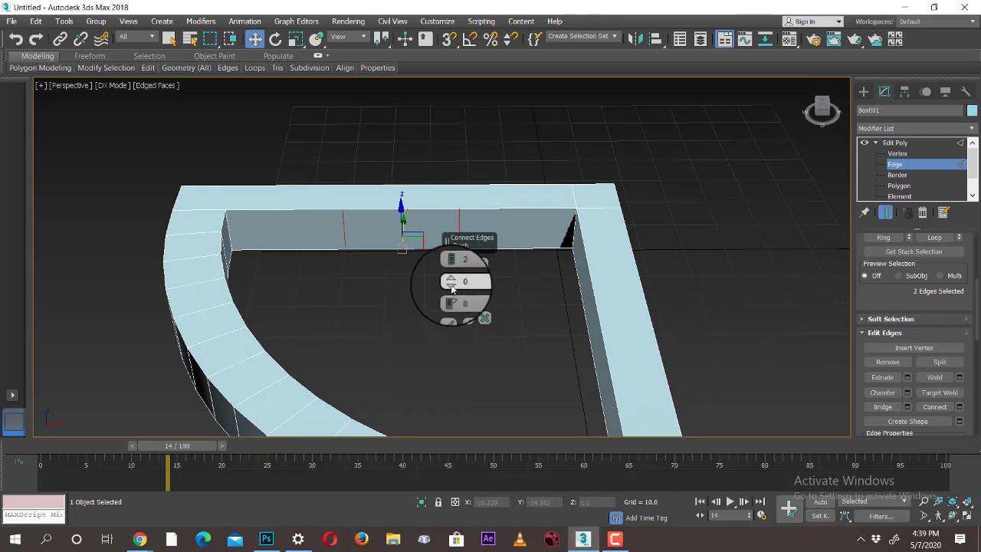
pyautogui.moveTo(452, 286); pyautogui.dragTo(449, 309)
pyautogui.moveTo(430, 398); pyautogui.dragTo(449, 333)
pyautogui.click(448, 319)
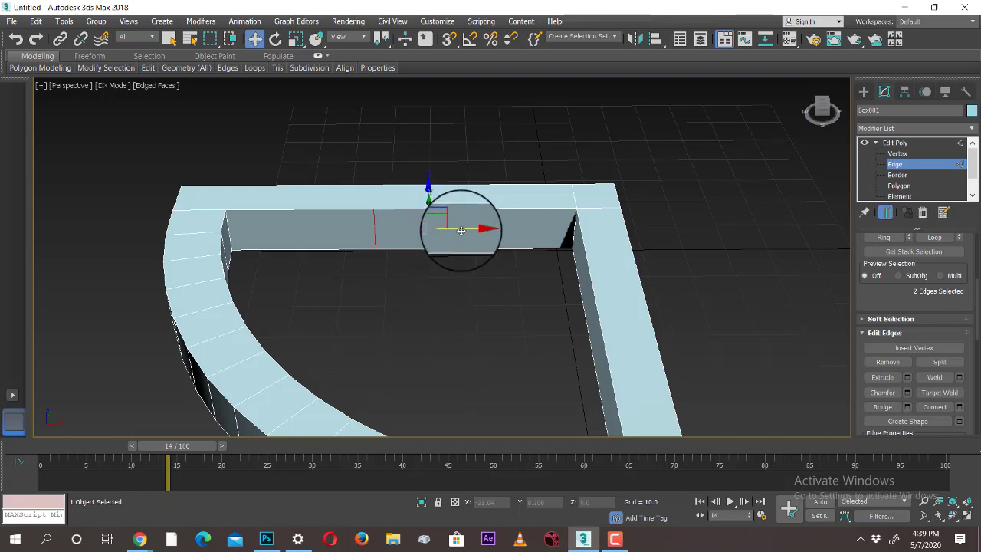
pyautogui.moveTo(460, 230); pyautogui.dragTo(416, 229)
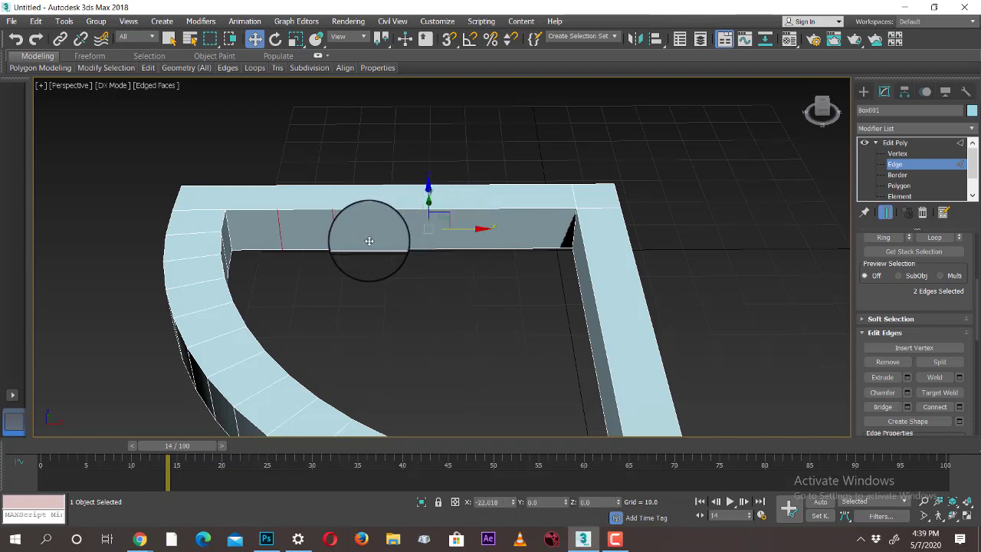
# - Hinge the polygon between the two new edges by 90° with 15 segments to form a second arc across the frame
pyautogui.click(900, 185)
pyautogui.click(331, 237)
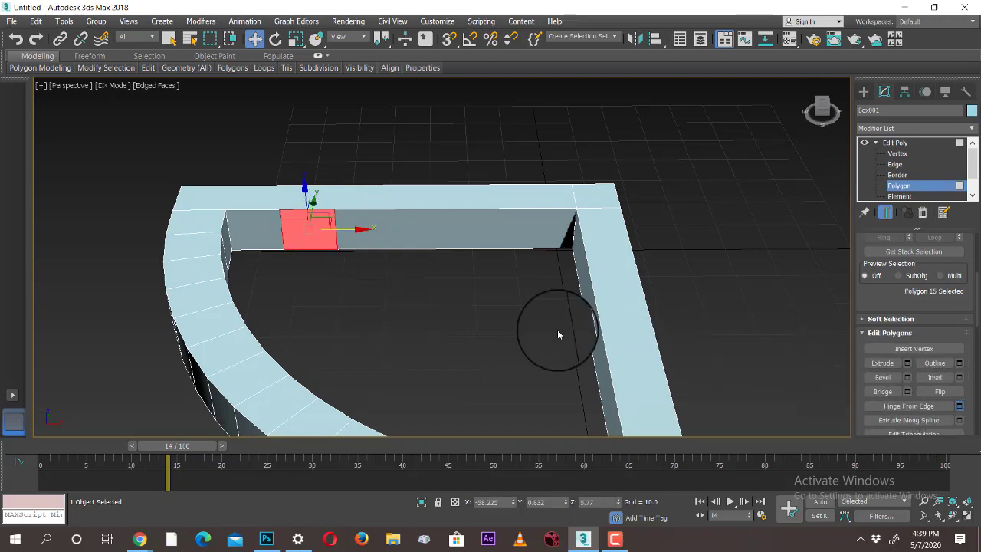
pyautogui.keyDown('alt'); pyautogui.moveTo(532, 328); pyautogui.dragTo(560, 328, button='middle'); pyautogui.keyUp('alt')
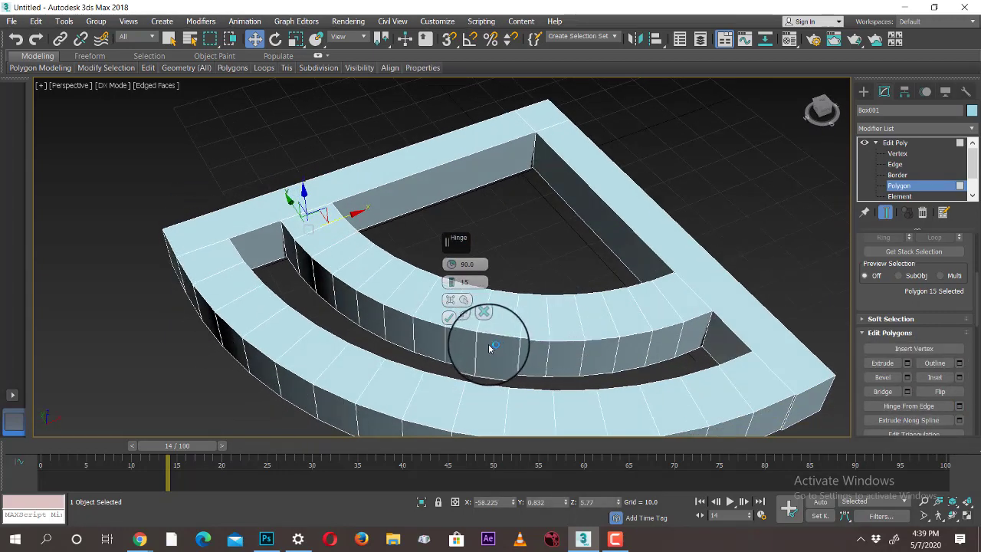
pyautogui.click(449, 318)
pyautogui.keyDown('alt'); pyautogui.moveTo(477, 299); pyautogui.dragTo(591, 264, button='middle'); pyautogui.keyUp('alt')
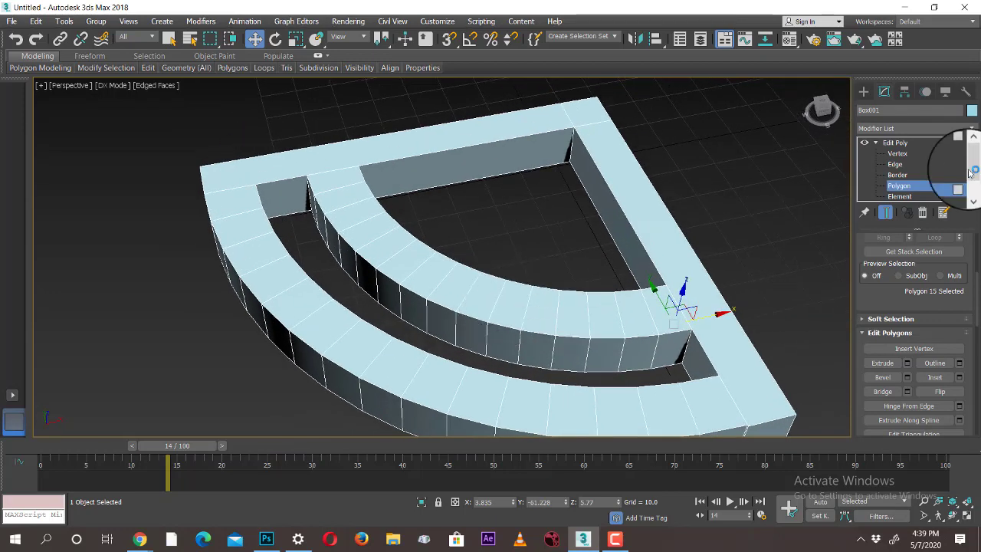
# - Connect the upper and lower edges of the inner face beyond the second arc with 2 segments, pinch -41 and slide 144
pyautogui.click(903, 175)
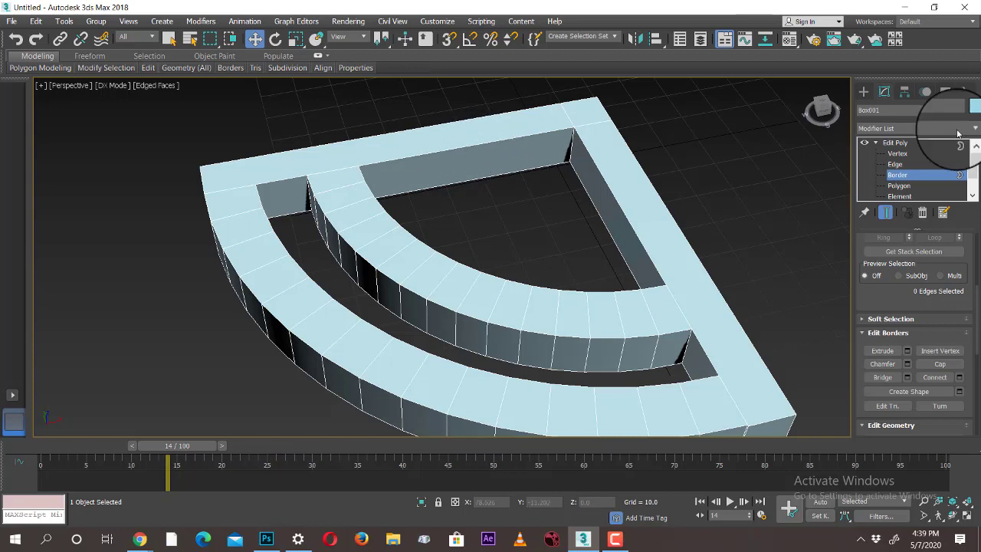
pyautogui.click(894, 164)
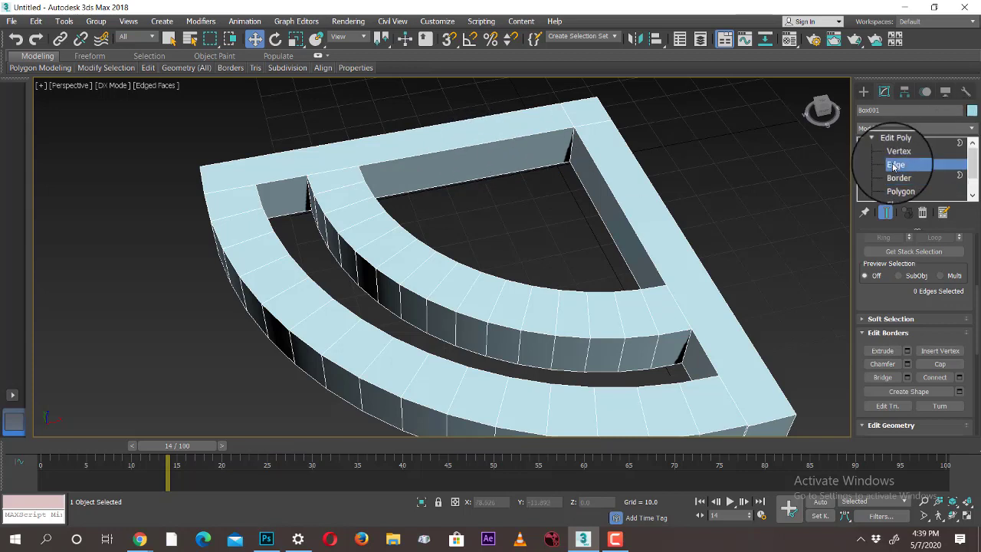
pyautogui.keyDown('ctrl'); pyautogui.click(481, 179); pyautogui.keyUp('ctrl')
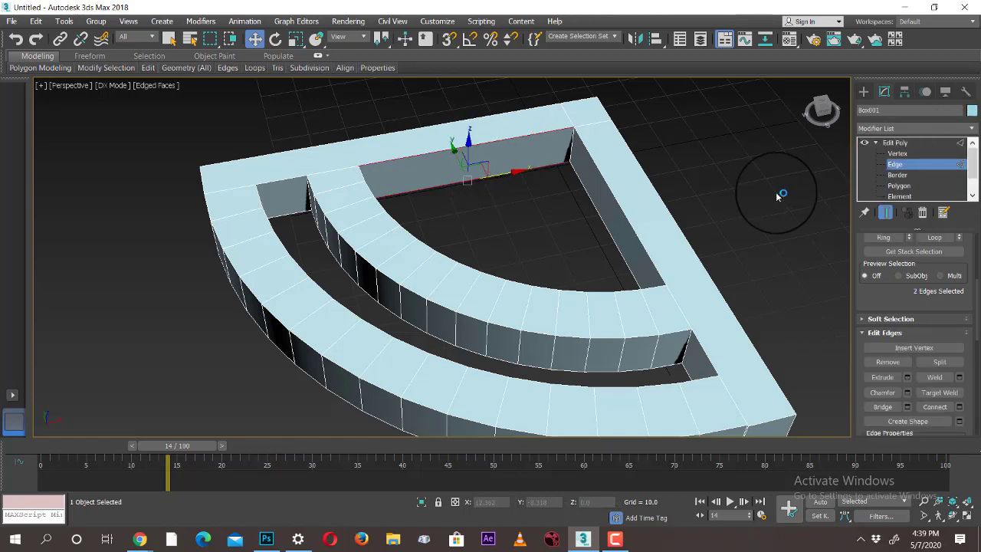
pyautogui.click(960, 407)
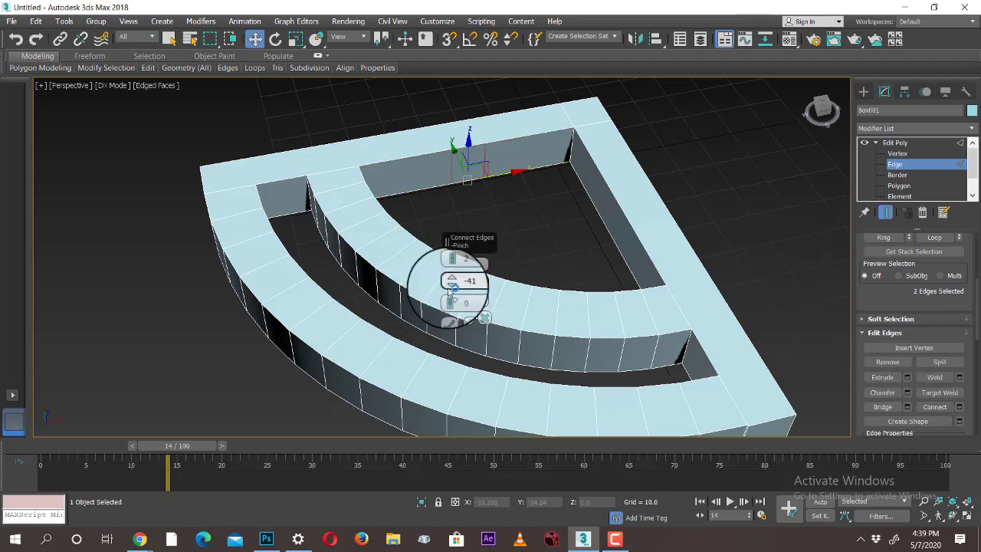
pyautogui.moveTo(452, 303); pyautogui.dragTo(588, 21)
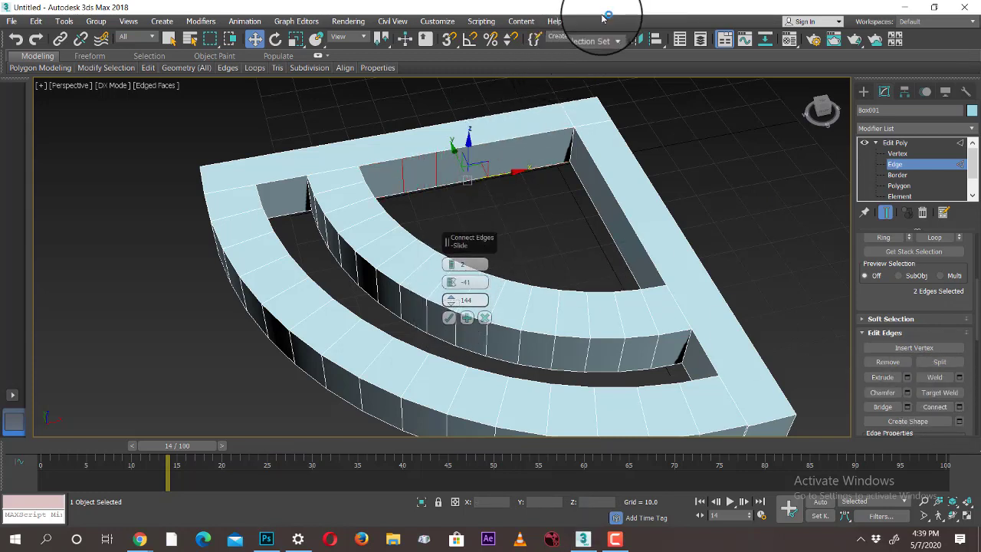
pyautogui.click(449, 317)
# - Hinge the polygon between the newly connected edges by 90° with 15 segments to form the third, smallest arc
pyautogui.click(899, 185)
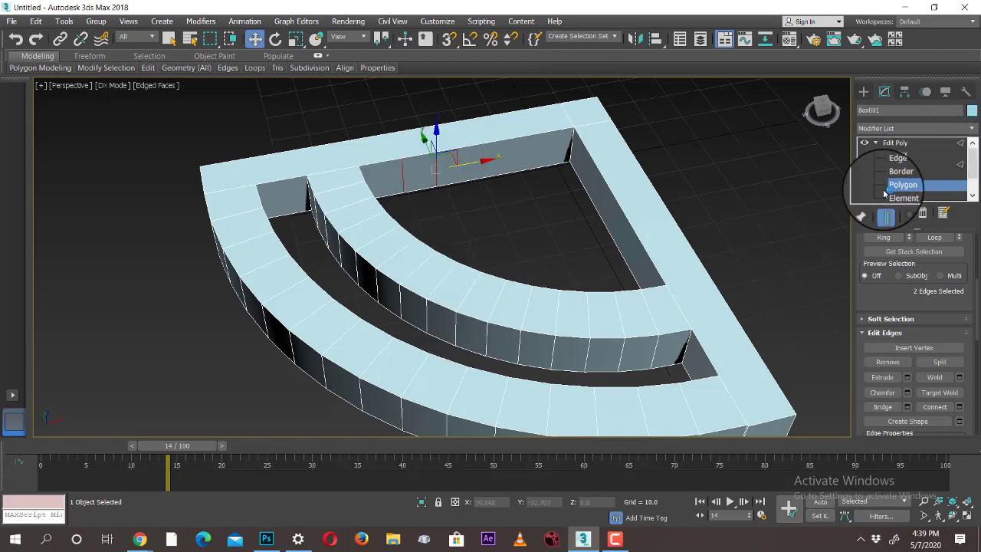
pyautogui.click(420, 178)
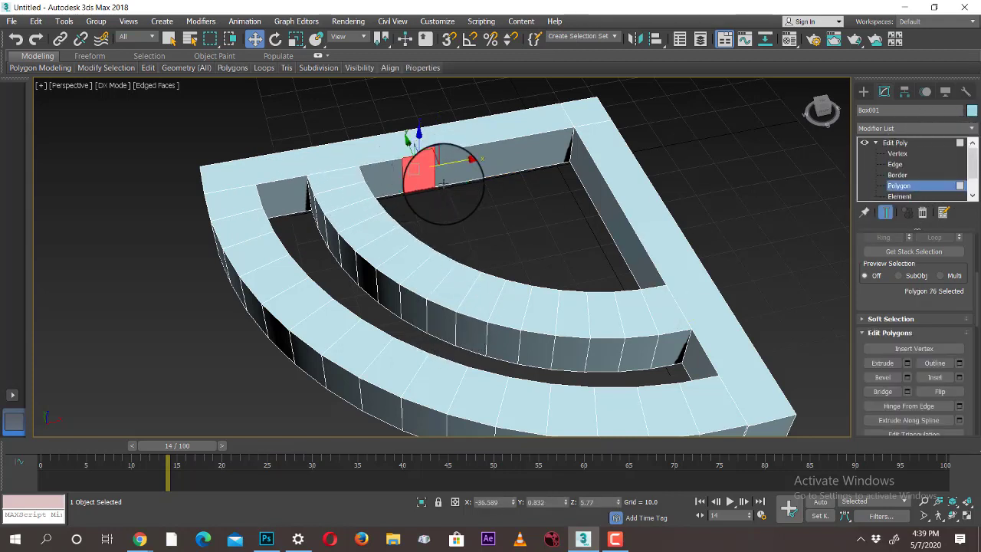
pyautogui.click(959, 407)
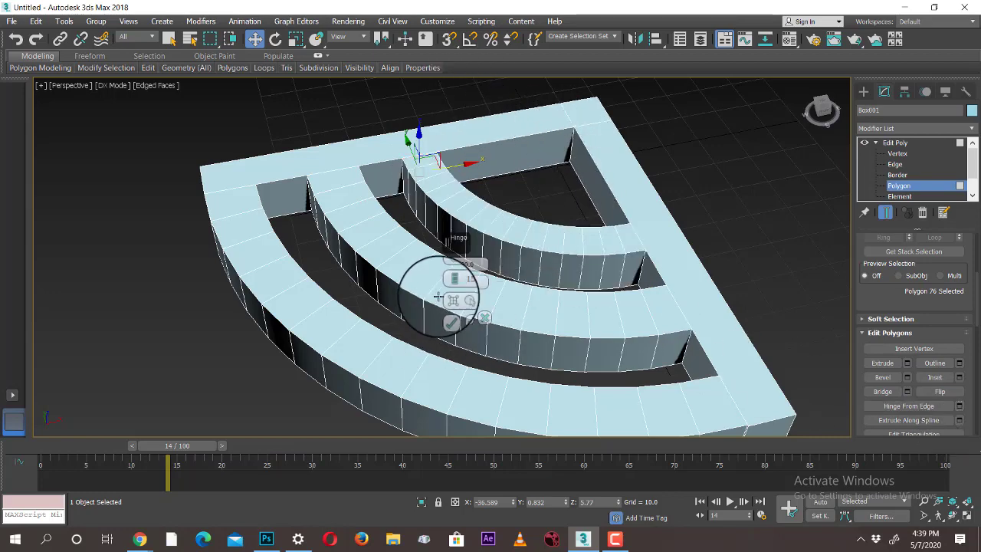
pyautogui.click(450, 323)
# - Start Hinge From Edge on the outer arc's first top polygon at the X arm's end, picking a mid-arc top cross edge as hinge
pyautogui.keyDown('alt'); pyautogui.moveTo(581, 315); pyautogui.dragTo(767, 310, button='middle'); pyautogui.keyUp('alt')
pyautogui.keyDown('alt'); pyautogui.moveTo(664, 290); pyautogui.dragTo(592, 284, button='middle'); pyautogui.keyUp('alt')
pyautogui.click(577, 278)
pyautogui.keyDown('alt'); pyautogui.moveTo(613, 332); pyautogui.dragTo(649, 322, button='middle'); pyautogui.keyUp('alt')
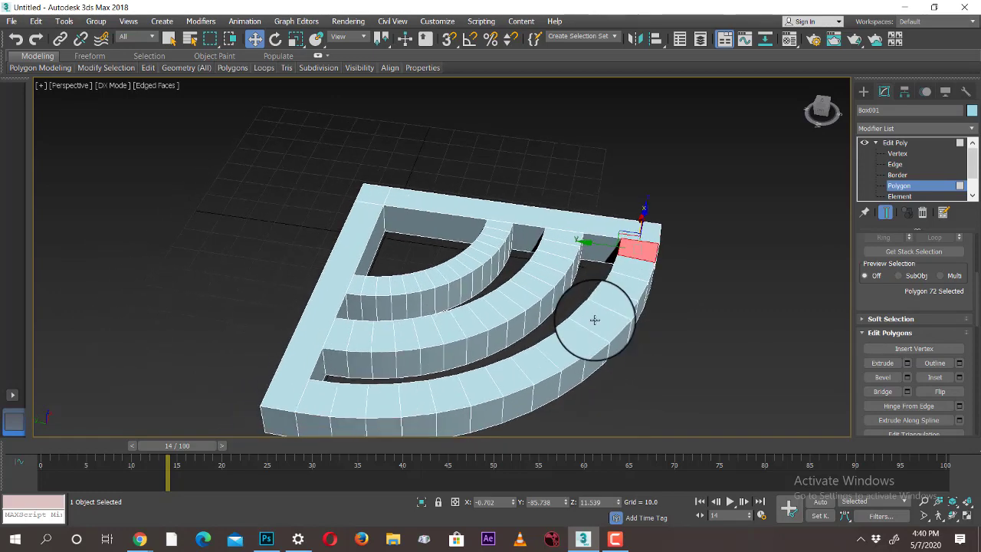
pyautogui.keyDown('ctrl'); pyautogui.click(327, 396); pyautogui.keyUp('ctrl')
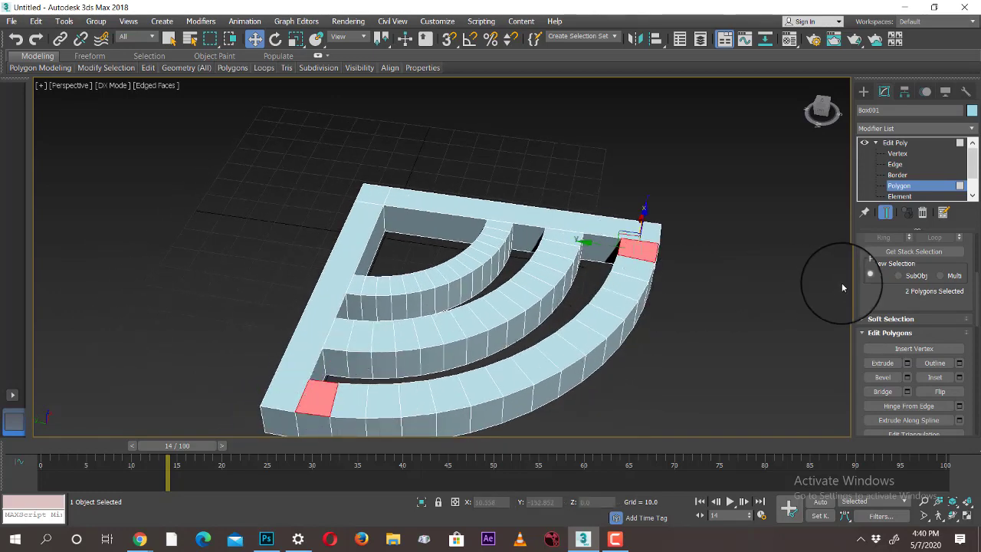
pyautogui.click(322, 400)
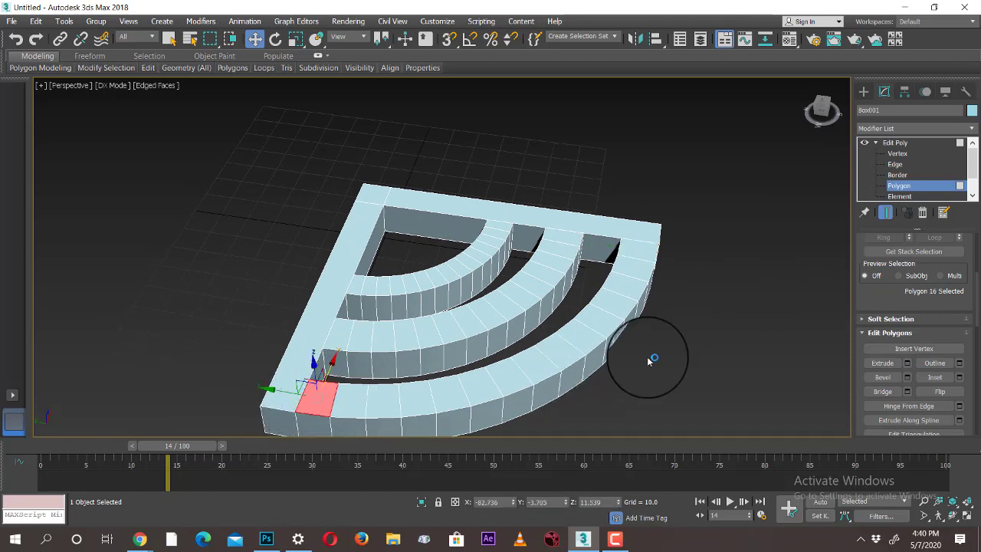
pyautogui.click(959, 406)
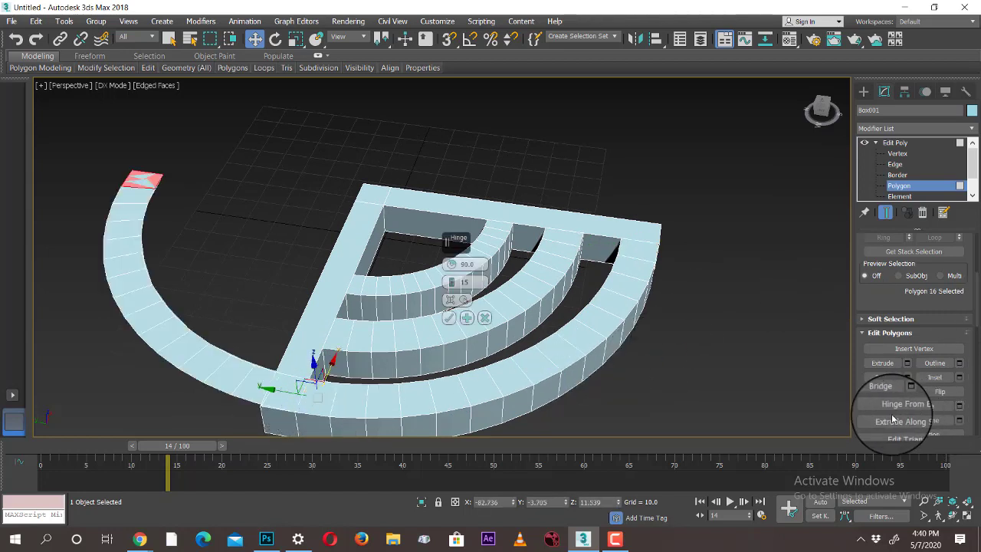
pyautogui.click(464, 301)
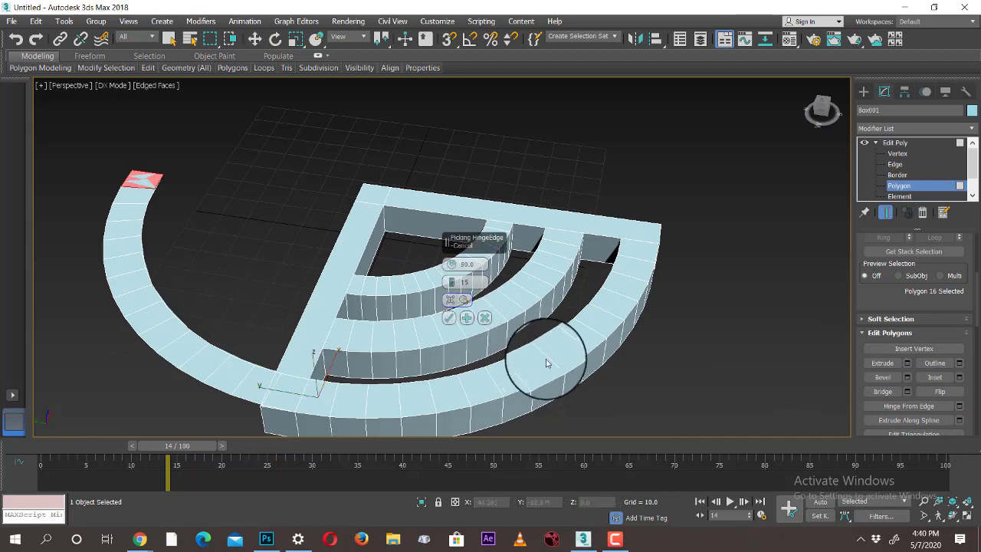
pyautogui.click(549, 360)
pyautogui.keyDown('alt'); pyautogui.moveTo(607, 386); pyautogui.dragTo(517, 292, button='middle'); pyautogui.keyUp('alt')
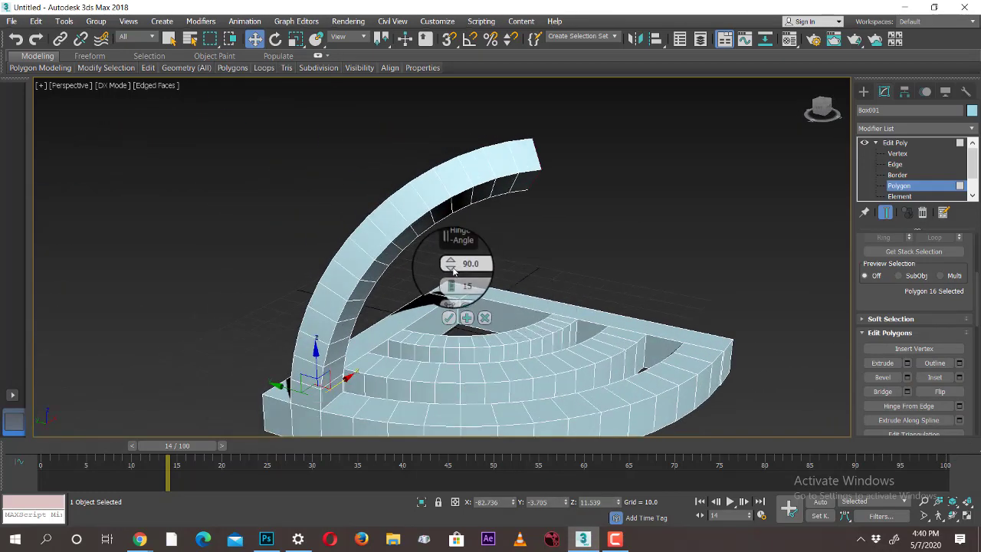
# - Set the hinge angle to 180° and apply it to form an upright arch between the outer arc's ends
pyautogui.moveTo(454, 244); pyautogui.dragTo(516, 168)
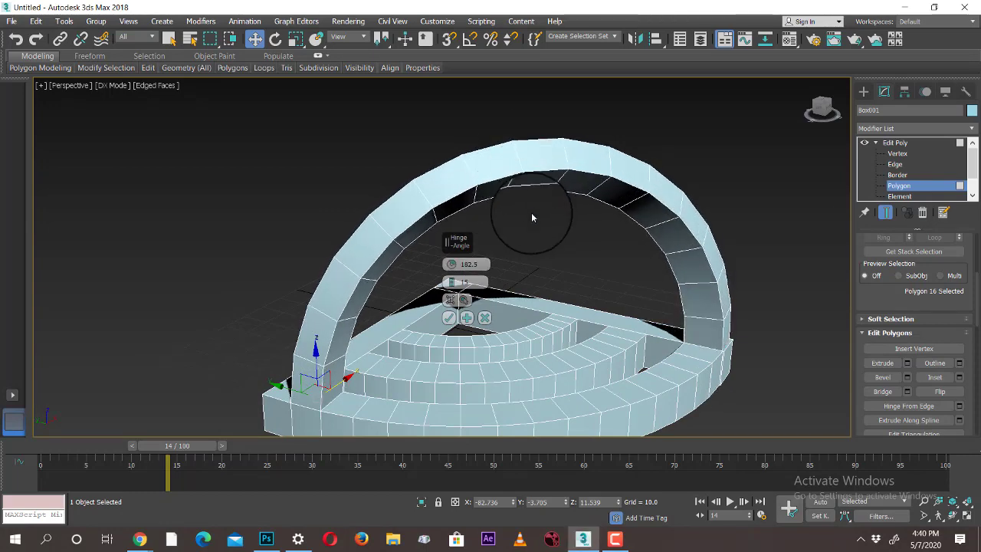
pyautogui.moveTo(489, 266); pyautogui.dragTo(402, 275)
pyautogui.write('18')
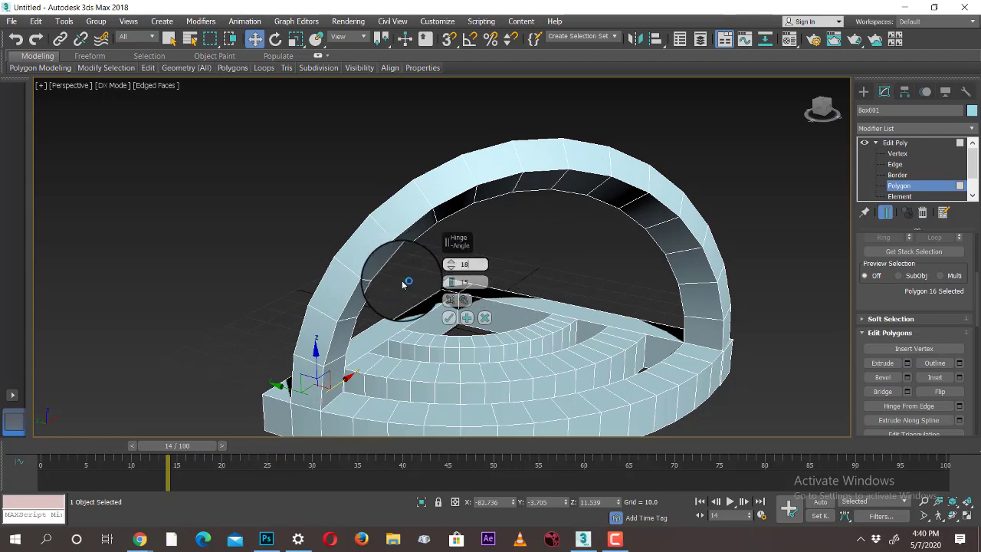
pyautogui.write('0')
pyautogui.press('Return')
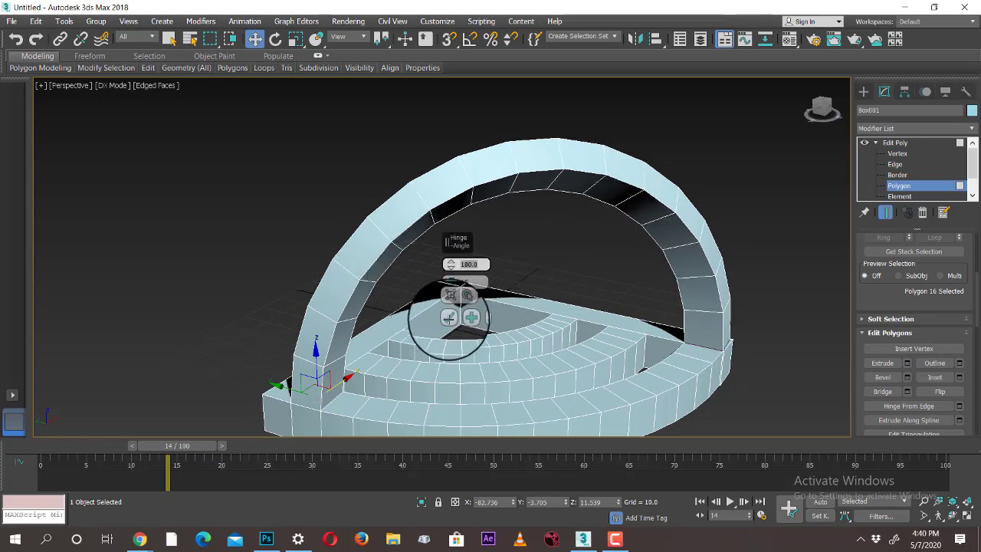
pyautogui.click(449, 317)
pyautogui.keyDown('alt'); pyautogui.moveTo(525, 350); pyautogui.dragTo(664, 335, button='middle'); pyautogui.keyUp('alt')
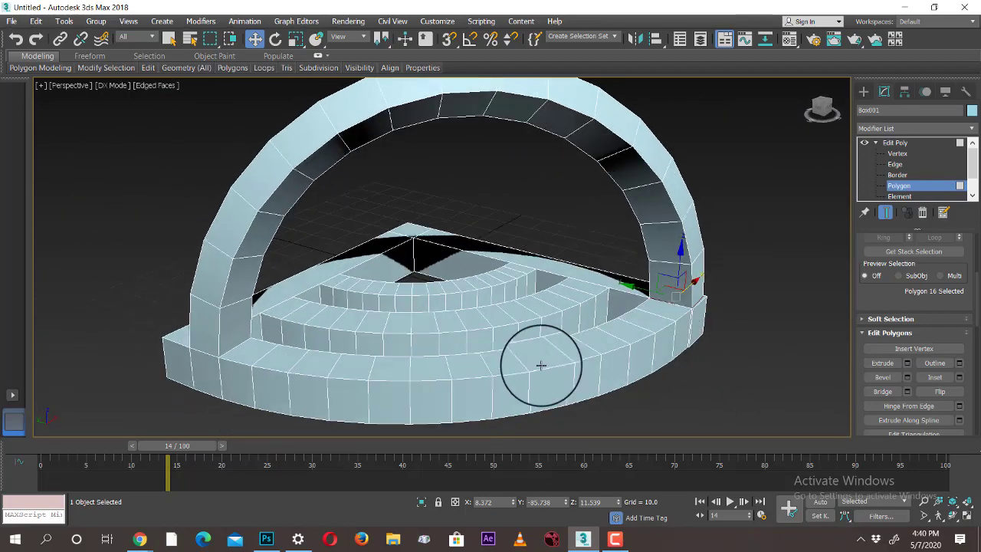
# - Use Hinge From Edge on the outer arc's further top polygons to form smaller upright arches nested inside the large one
pyautogui.keyDown('alt'); pyautogui.moveTo(541, 365); pyautogui.dragTo(271, 351, button='middle'); pyautogui.keyUp('alt')
pyautogui.click(278, 325)
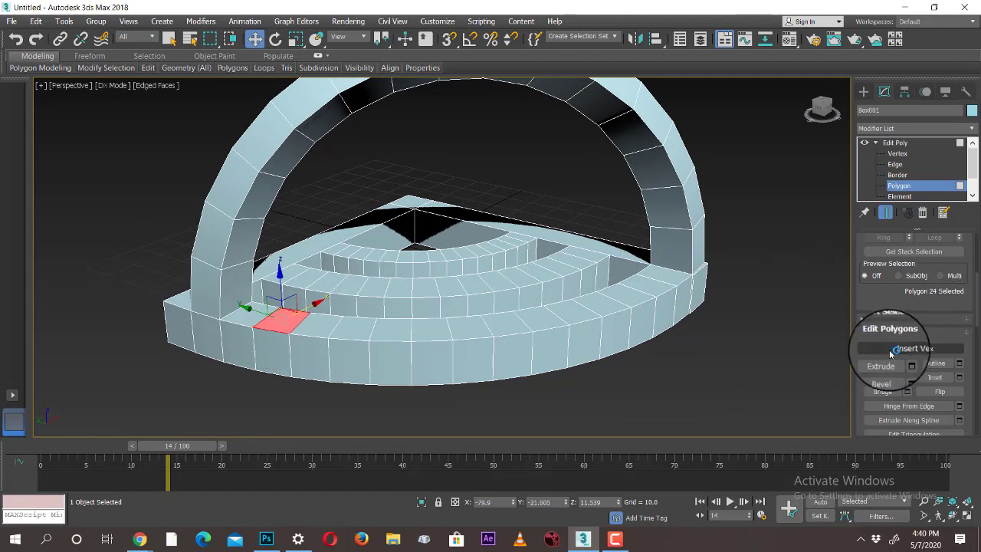
pyautogui.click(959, 406)
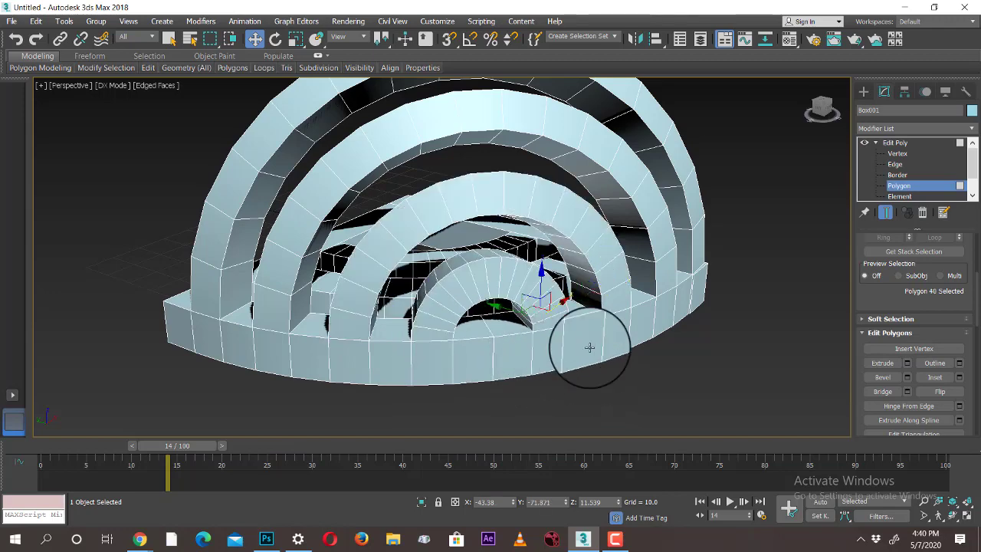
# - Hinge the second arc's end top polygon into an upright arch and repeat the operation on two more of its top polygons
pyautogui.keyDown('alt'); pyautogui.moveTo(589, 348); pyautogui.dragTo(670, 348, button='middle'); pyautogui.keyUp('alt')
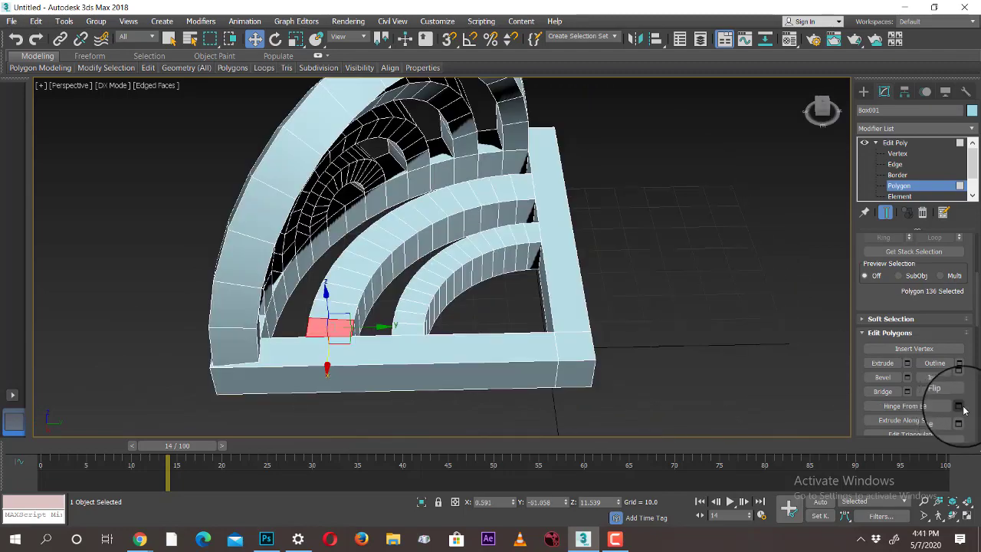
pyautogui.click(959, 408)
pyautogui.keyDown('alt'); pyautogui.moveTo(699, 345); pyautogui.dragTo(654, 325, button='middle'); pyautogui.keyUp('alt')
pyautogui.click(448, 321)
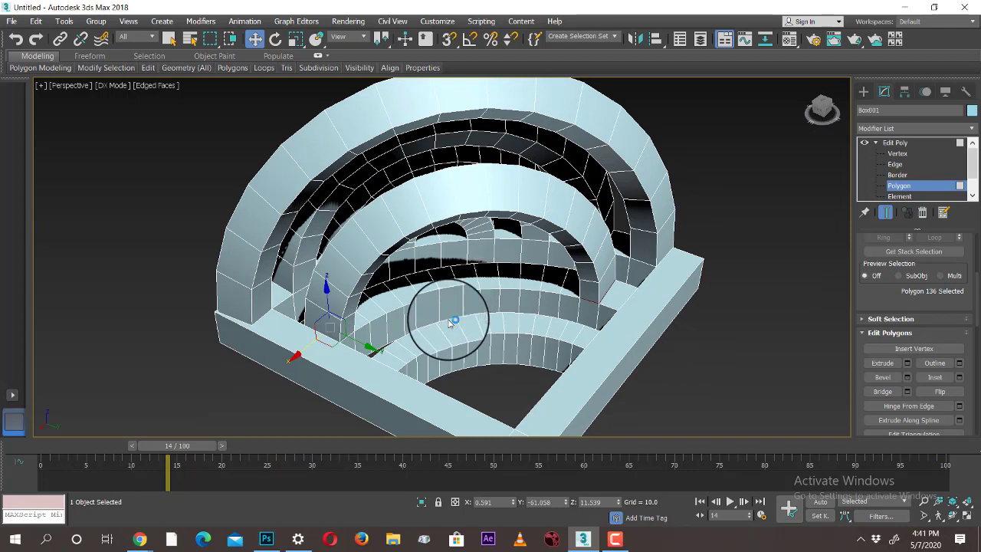
pyautogui.click(386, 302)
pyautogui.press(';')
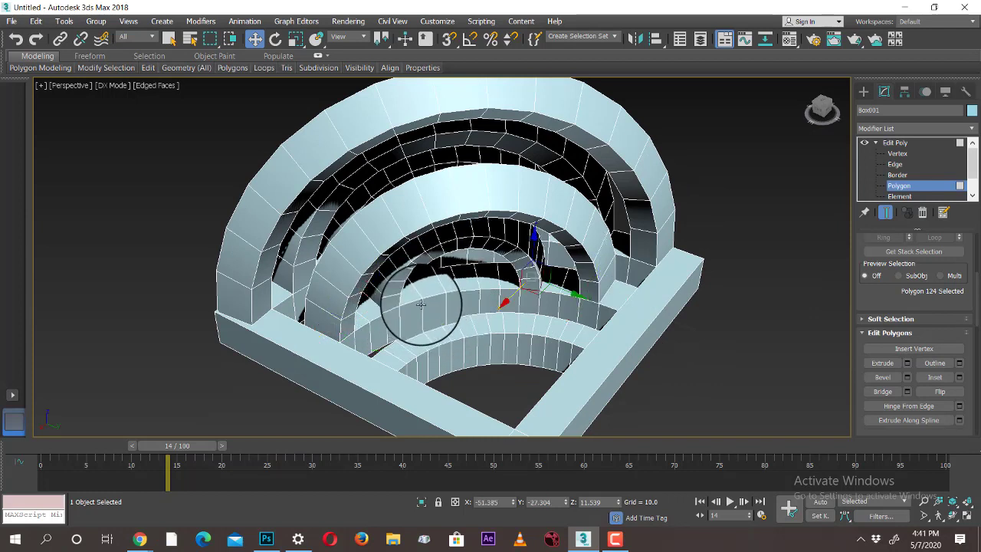
pyautogui.click(430, 292)
pyautogui.press(';')
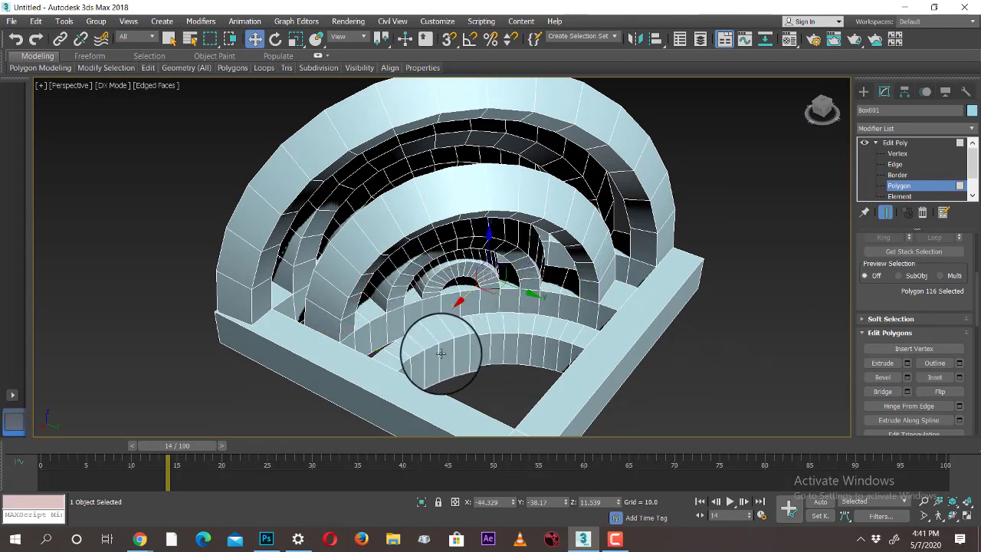
# - Repeat the hinge on three successive top polygons of the innermost arc to form nested upright arches
pyautogui.click(394, 363)
pyautogui.press(';')
pyautogui.click(461, 343)
pyautogui.press(';')
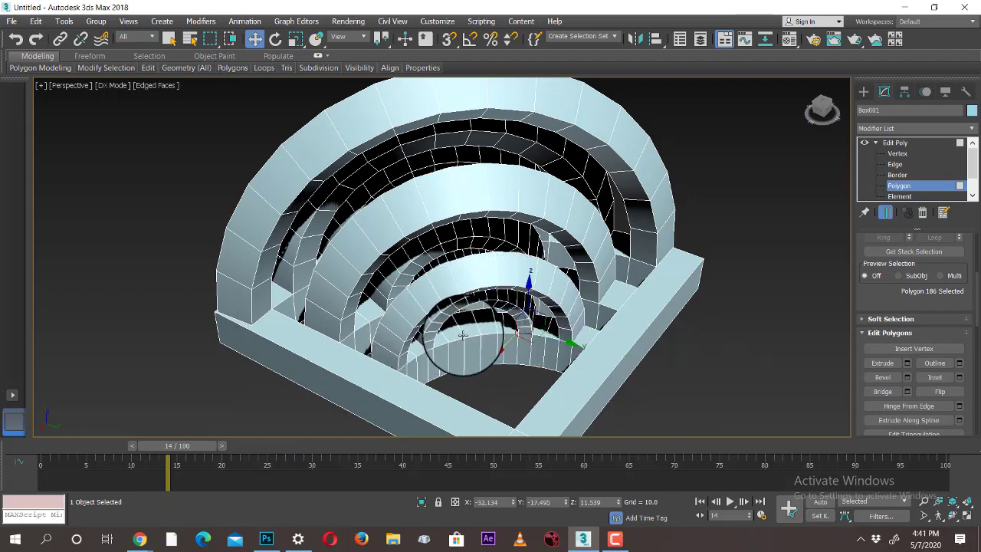
pyautogui.click(466, 335)
pyautogui.press(';')
pyautogui.keyDown('alt'); pyautogui.moveTo(725, 360); pyautogui.dragTo(731, 284, button='middle'); pyautogui.keyUp('alt')
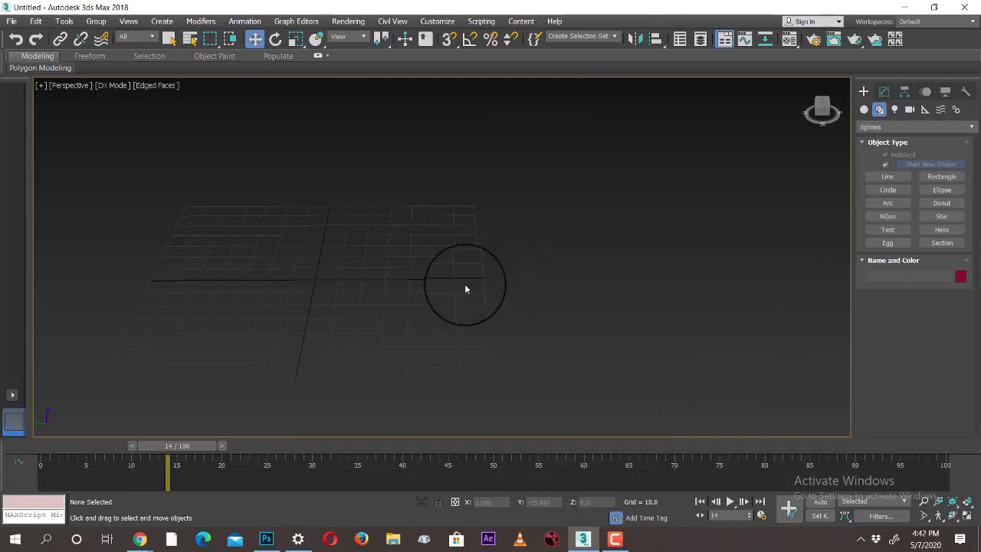
# - Create an upright box about 11 long, 17.7 wide and 43.8 high near the grid centre
pyautogui.moveTo(500, 297); pyautogui.dragTo(559, 295, button='middle')
pyautogui.click(864, 109)
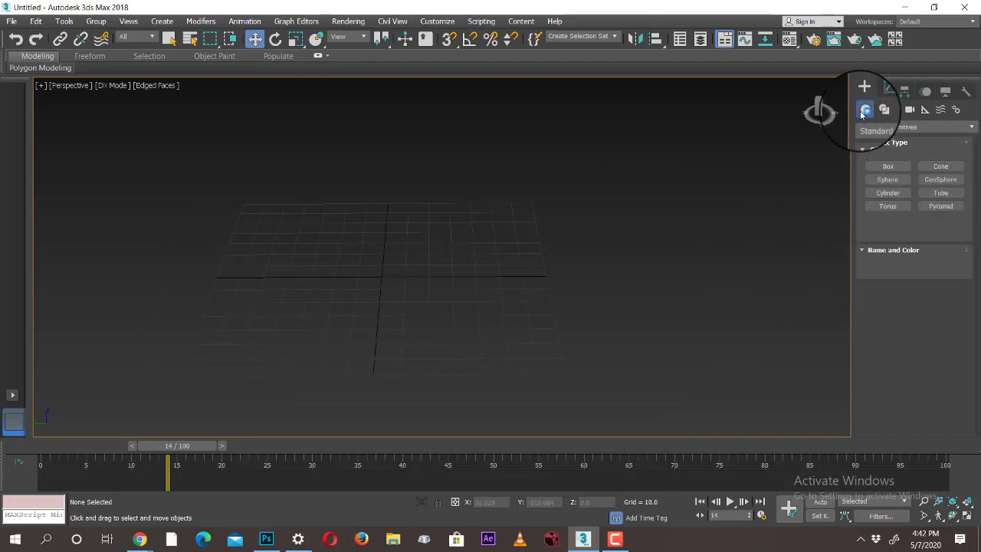
pyautogui.click(872, 161)
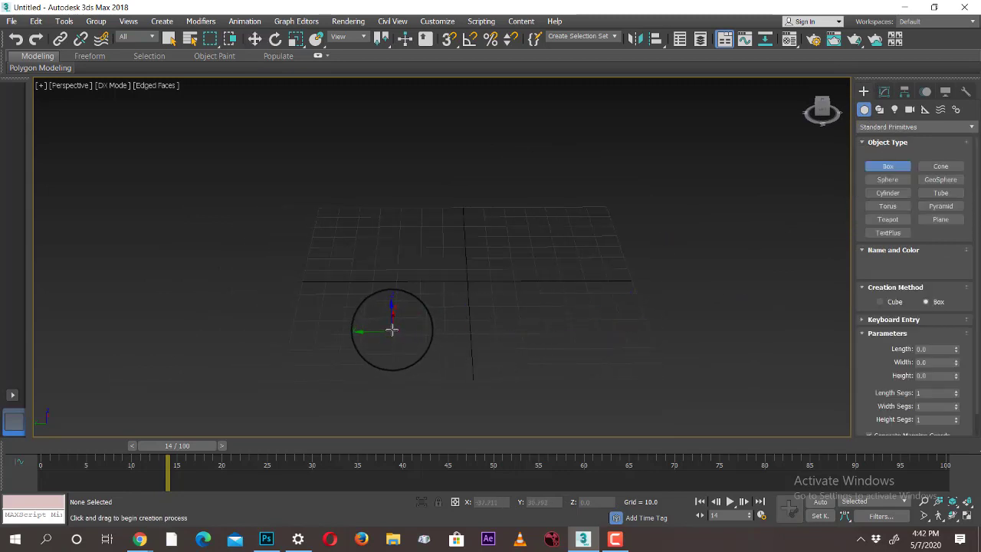
pyautogui.moveTo(470, 296); pyautogui.dragTo(438, 319)
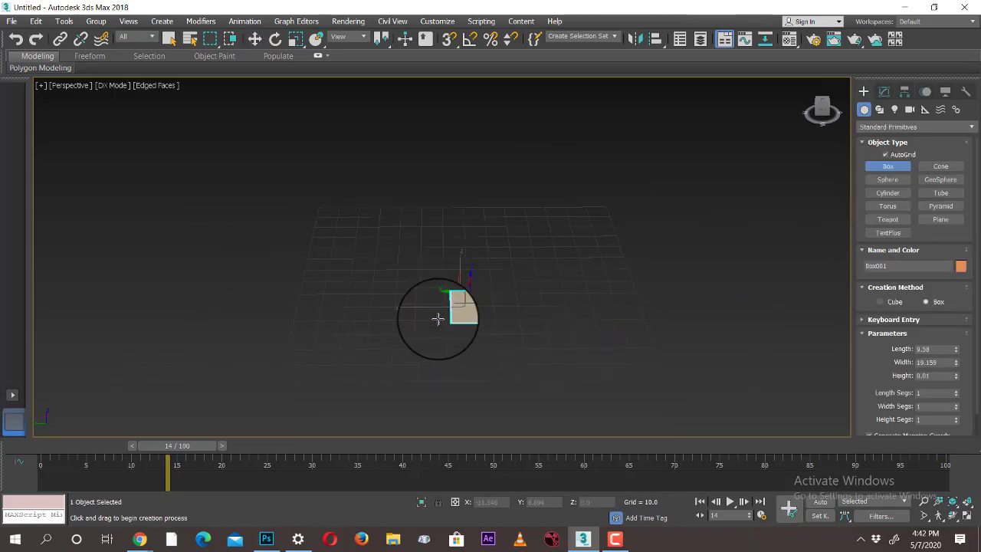
pyautogui.click(478, 213)
# - Add an Edit Poly modifier to the box and switch to polygon editing
pyautogui.keyDown('alt'); pyautogui.moveTo(493, 256); pyautogui.dragTo(552, 295, button='middle'); pyautogui.keyUp('alt')
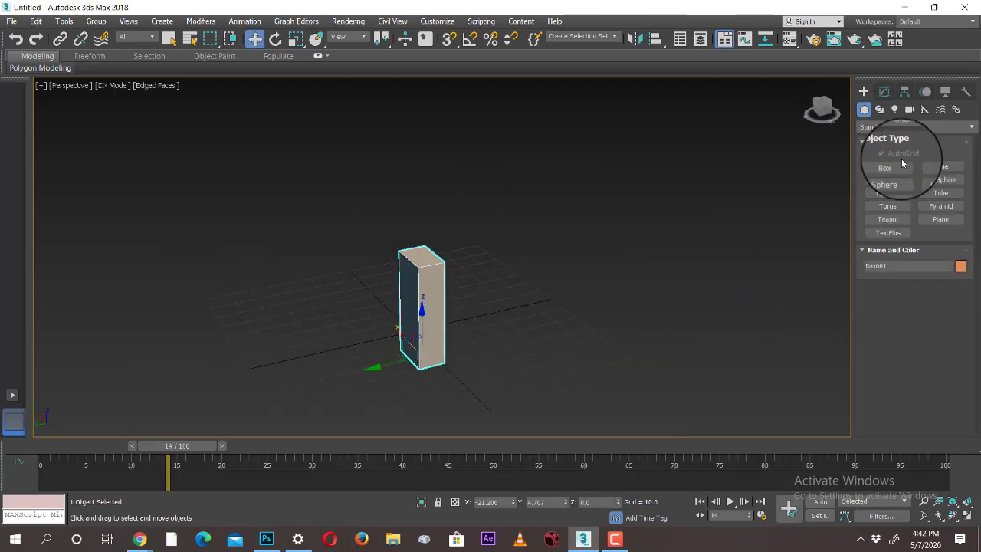
pyautogui.click(885, 92)
pyautogui.click(899, 128)
pyautogui.press('e')
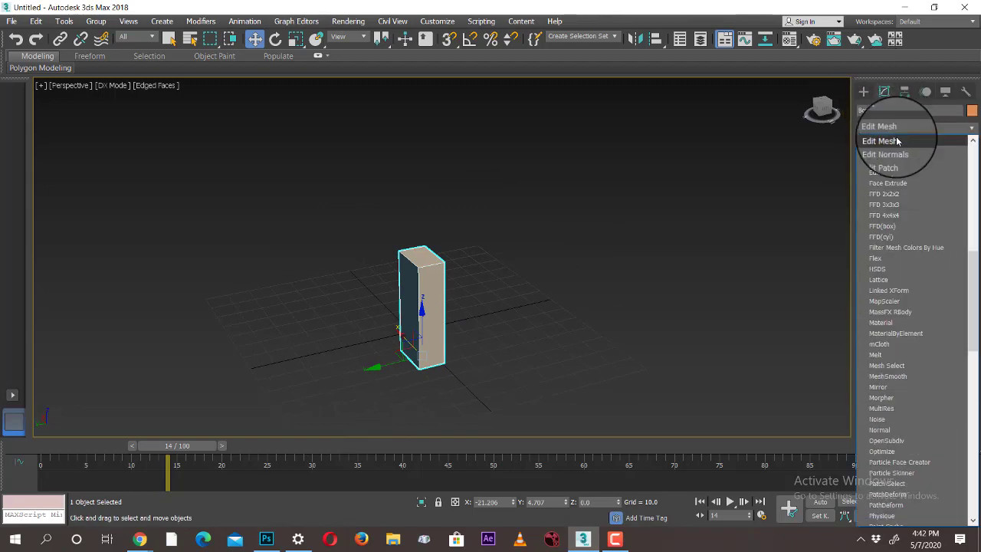
pyautogui.click(888, 173)
pyautogui.click(877, 142)
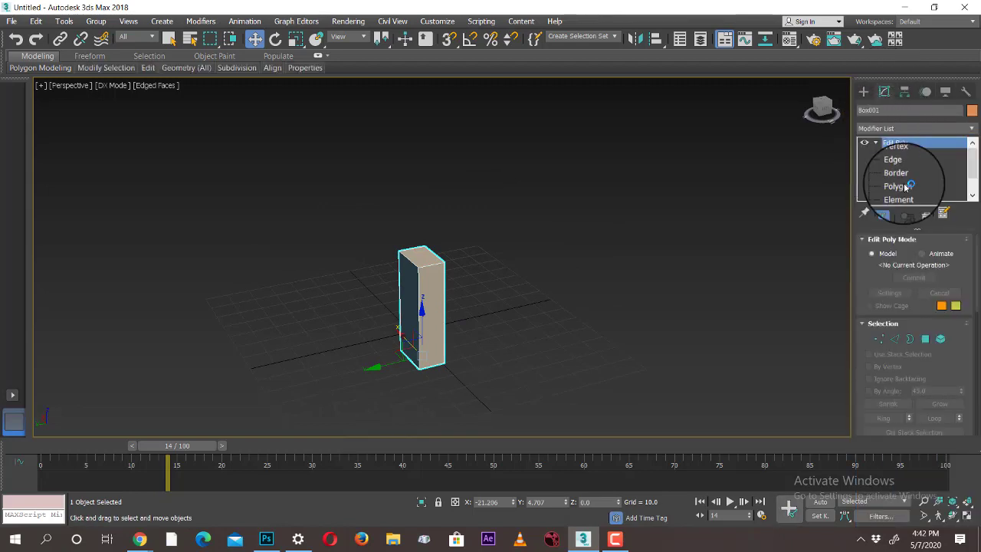
pyautogui.click(898, 185)
# - Try extruding the box's top polygon straight upward
pyautogui.click(418, 256)
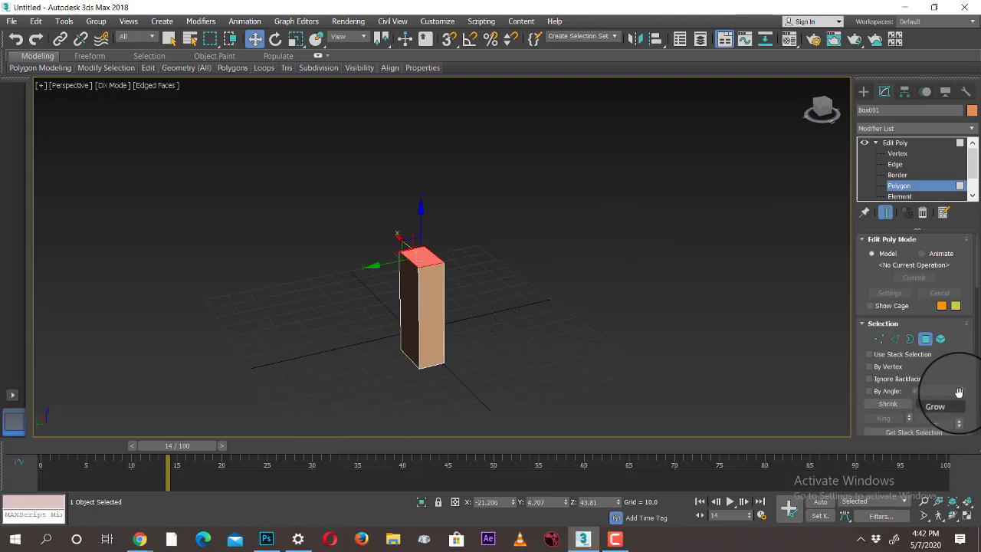
pyautogui.moveTo(959, 391); pyautogui.dragTo(964, 226)
pyautogui.click(882, 408)
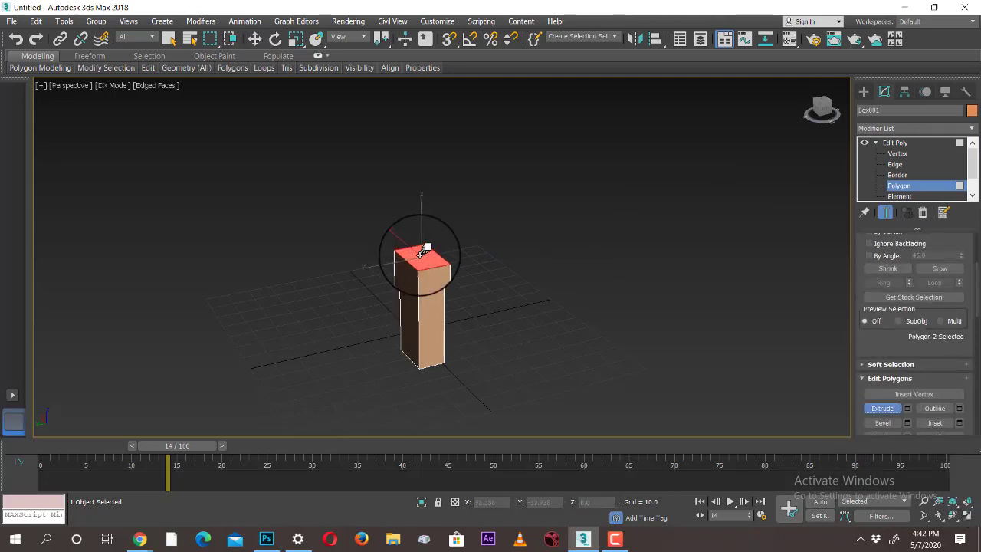
pyautogui.moveTo(422, 253); pyautogui.dragTo(437, 112)
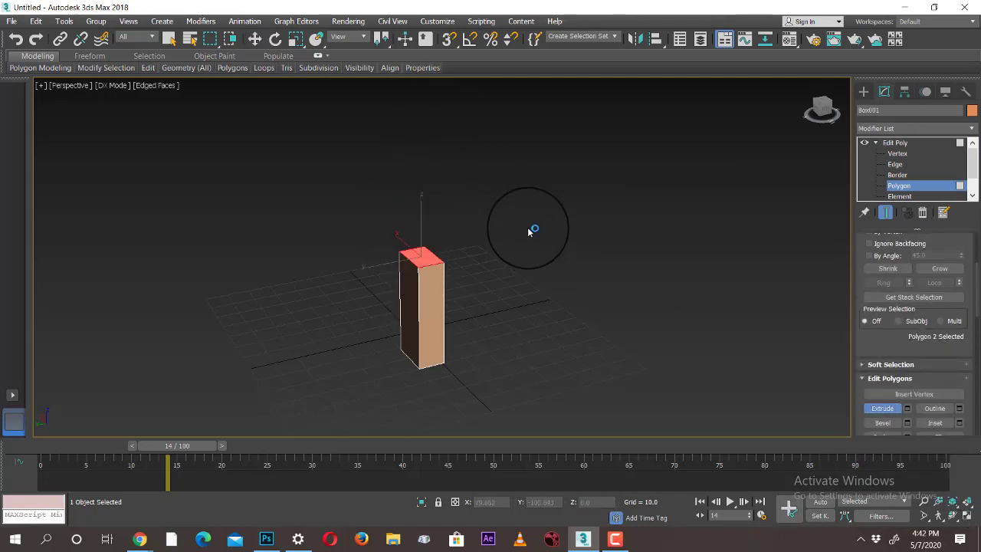
# - Set both the length and the width of the box to 6.0
pyautogui.click(864, 92)
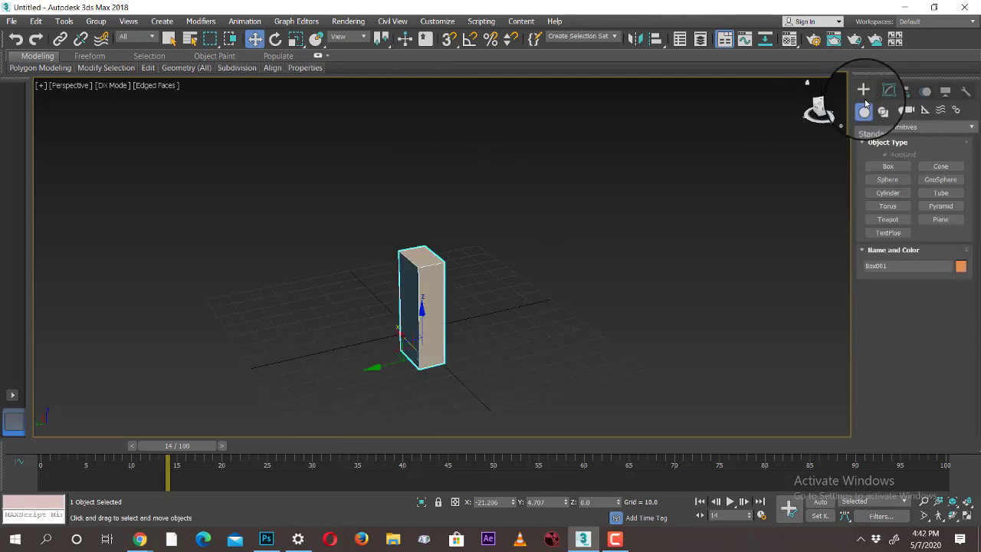
pyautogui.click(884, 92)
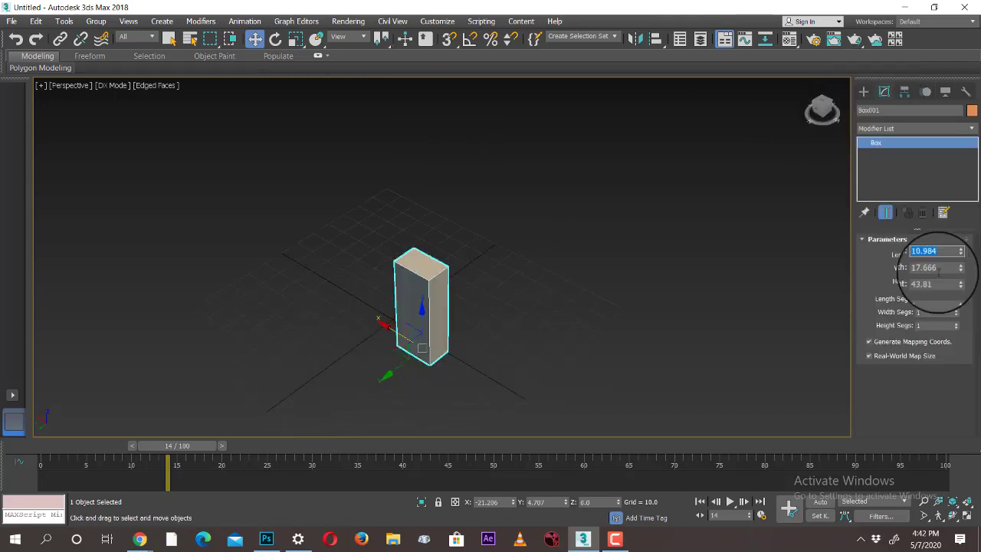
pyautogui.write('6')
pyautogui.press('Tab')
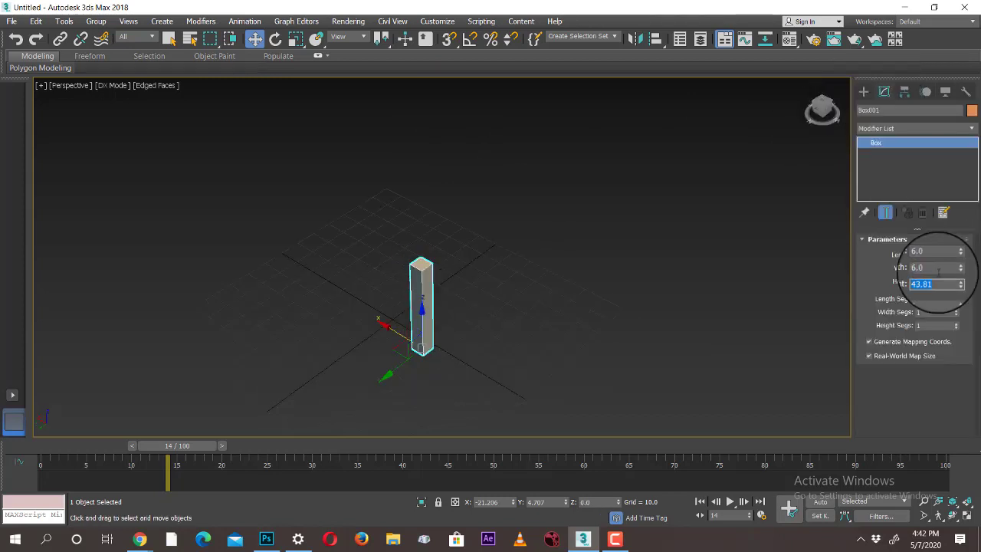
# - With AutoGrid off, draw a curved hook-shaped line in the Front view, starting at the middle of the box's top
pyautogui.scroll(2, 518, 249)
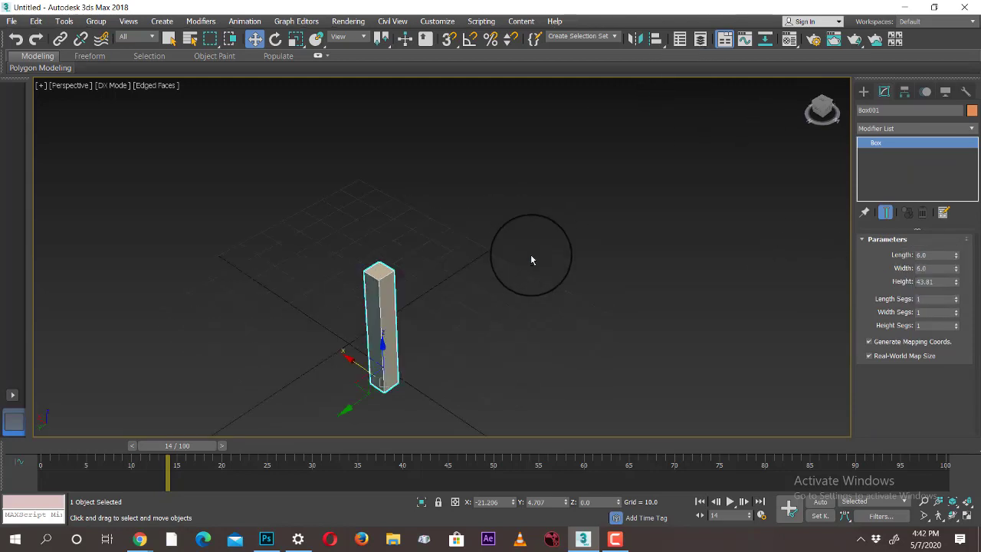
pyautogui.click(864, 91)
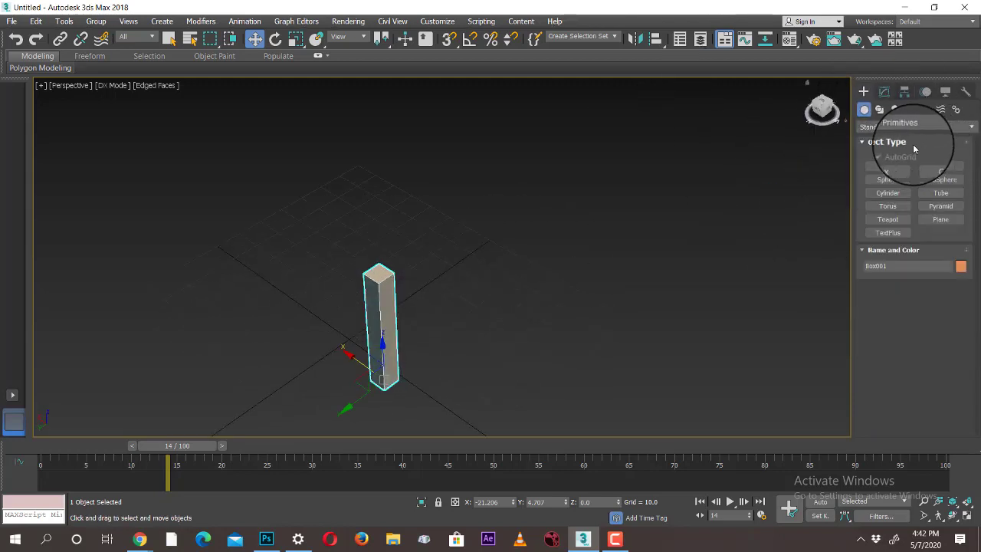
pyautogui.click(879, 109)
pyautogui.click(889, 178)
pyautogui.hotkey('alt', 'w')
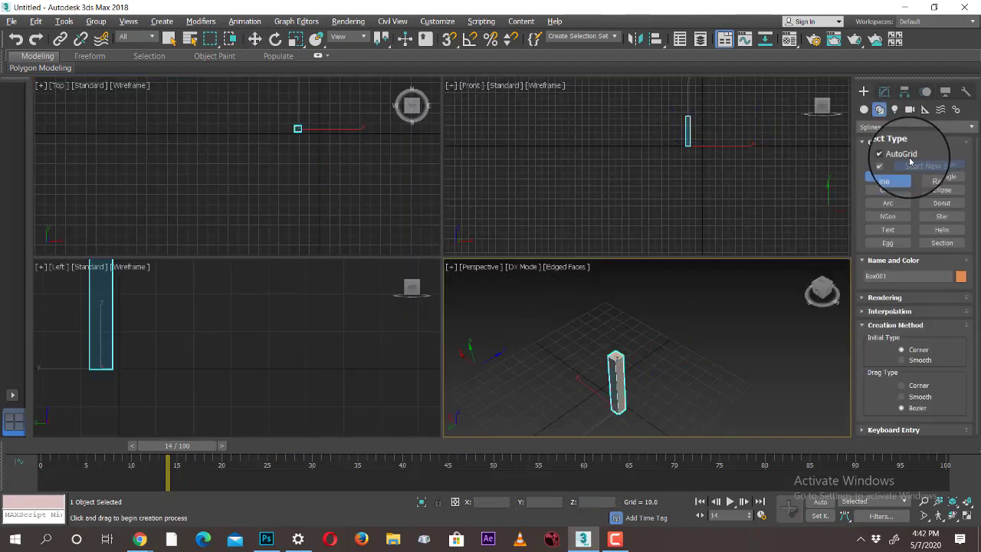
pyautogui.keyDown('alt'); pyautogui.moveTo(247, 385); pyautogui.dragTo(317, 304, button='middle'); pyautogui.keyUp('alt')
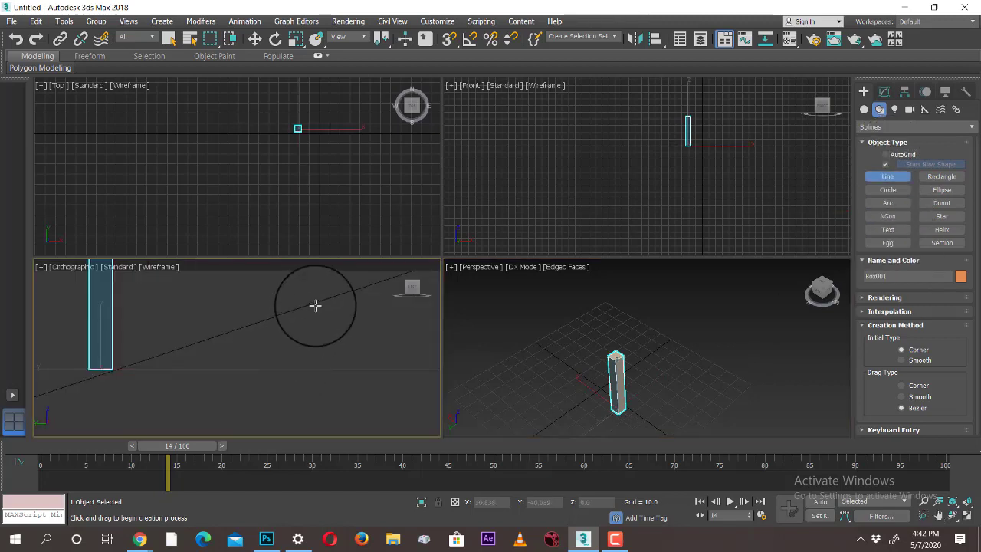
pyautogui.hotkey('alt', 'w')
pyautogui.press('l')
pyautogui.press('f')
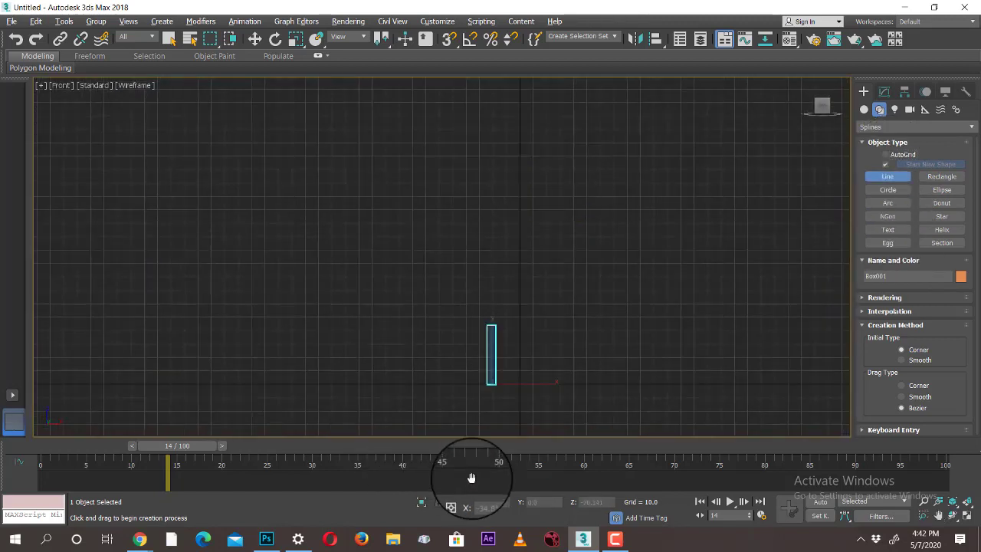
pyautogui.scroll(4, 525, 386)
pyautogui.moveTo(480, 325); pyautogui.dragTo(501, 427, button='middle')
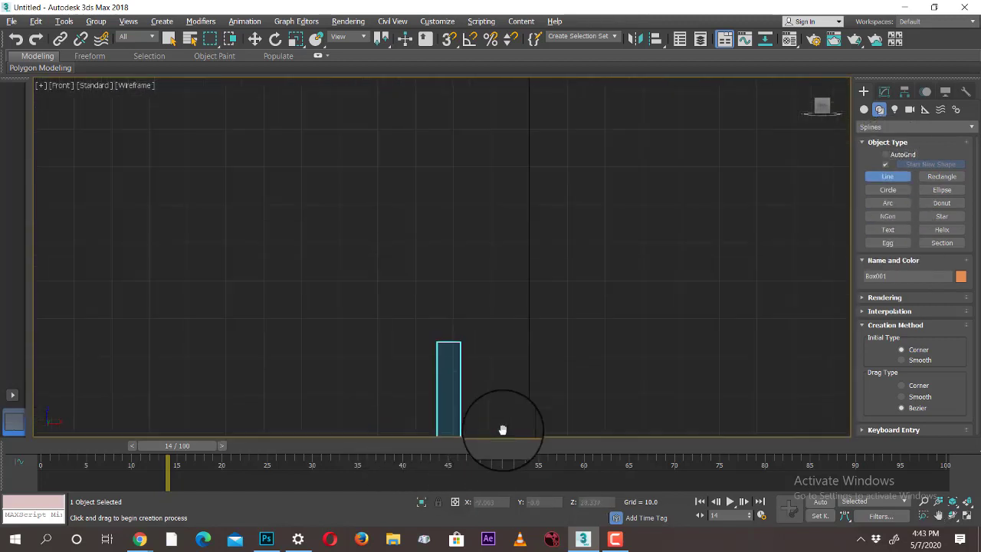
pyautogui.click(447, 350)
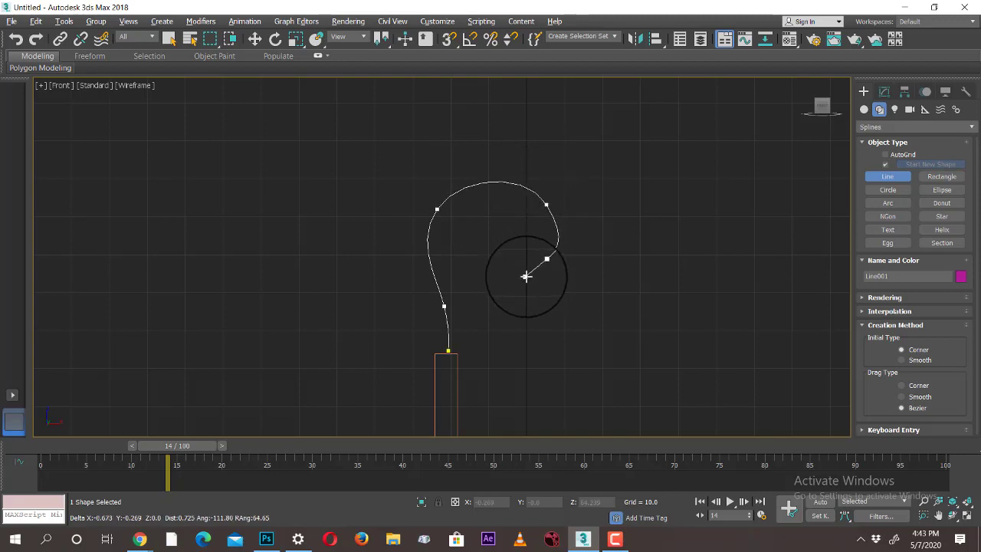
pyautogui.rightClick(526, 276)
# - Select the box in the Perspective view and add an Edit Poly modifier to it
pyautogui.press('p')
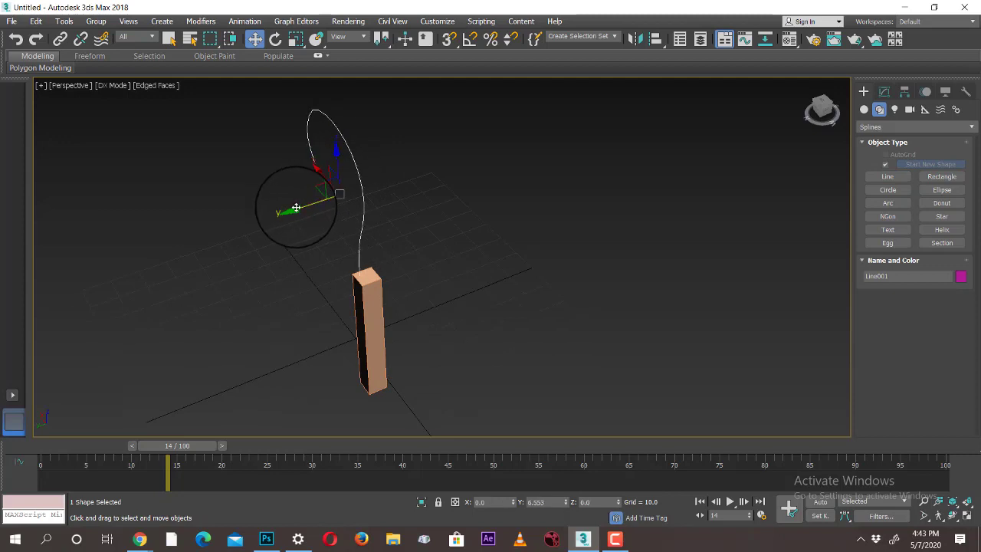
pyautogui.keyDown('alt'); pyautogui.moveTo(324, 223); pyautogui.dragTo(449, 263, button='middle'); pyautogui.keyUp('alt')
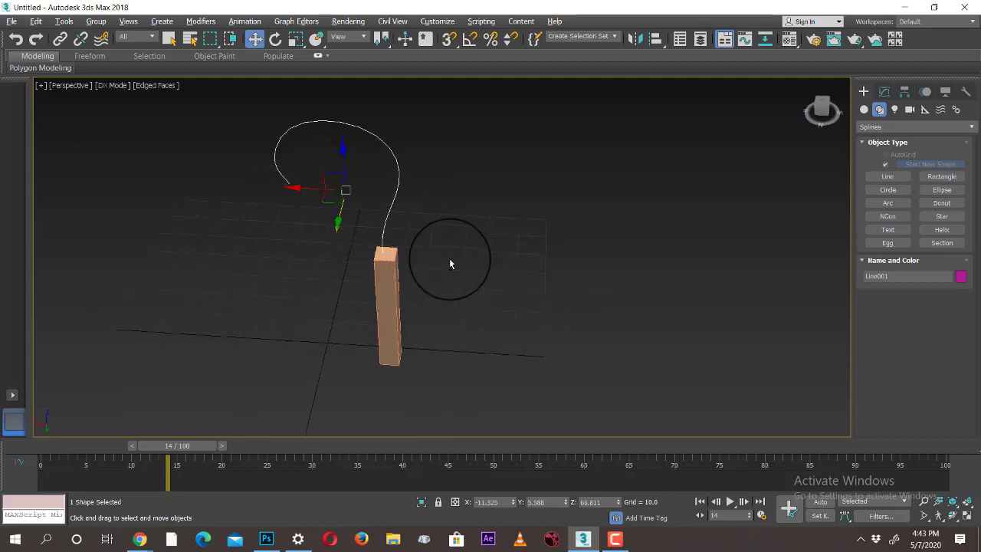
pyautogui.click(885, 91)
pyautogui.click(388, 287)
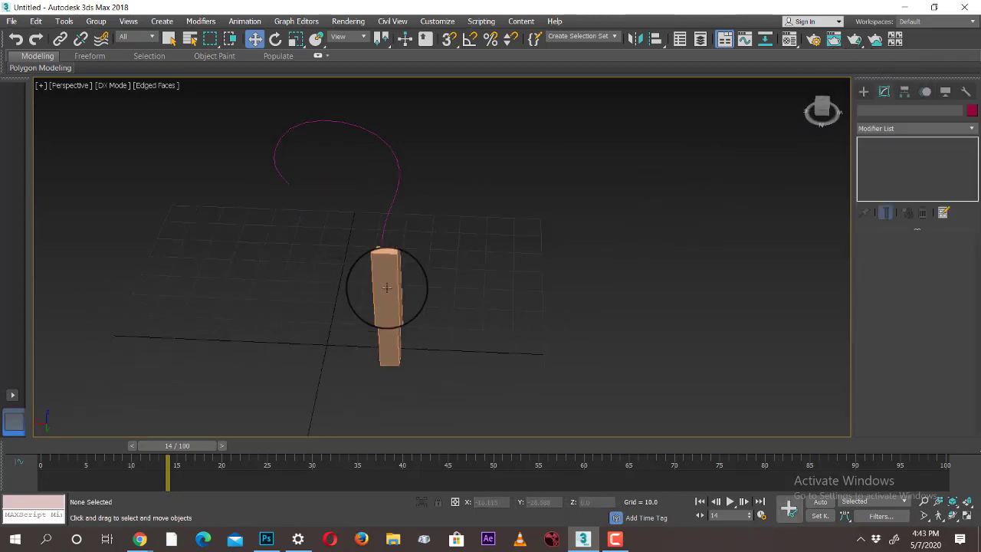
pyautogui.click(882, 128)
pyautogui.scroll(-10, 878, 169)
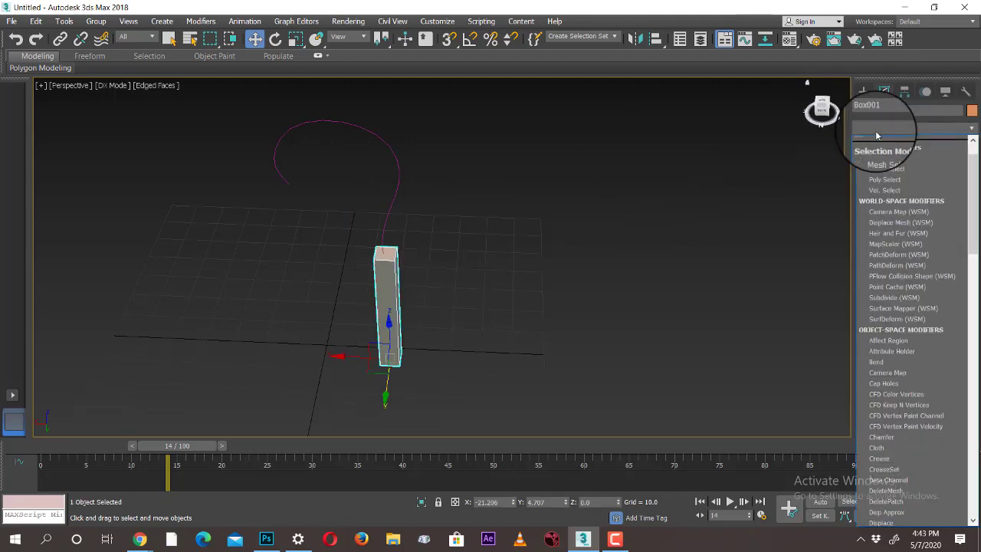
pyautogui.click(876, 175)
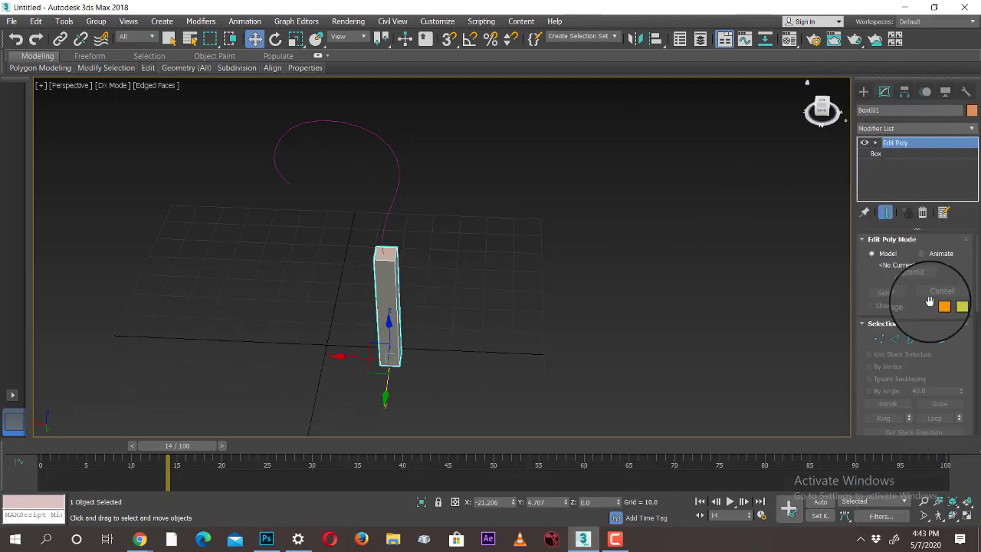
# - Extrude the box's top polygon with Extrude Along Spline, picking the hook-shaped line as the path
pyautogui.click(925, 338)
pyautogui.click(388, 255)
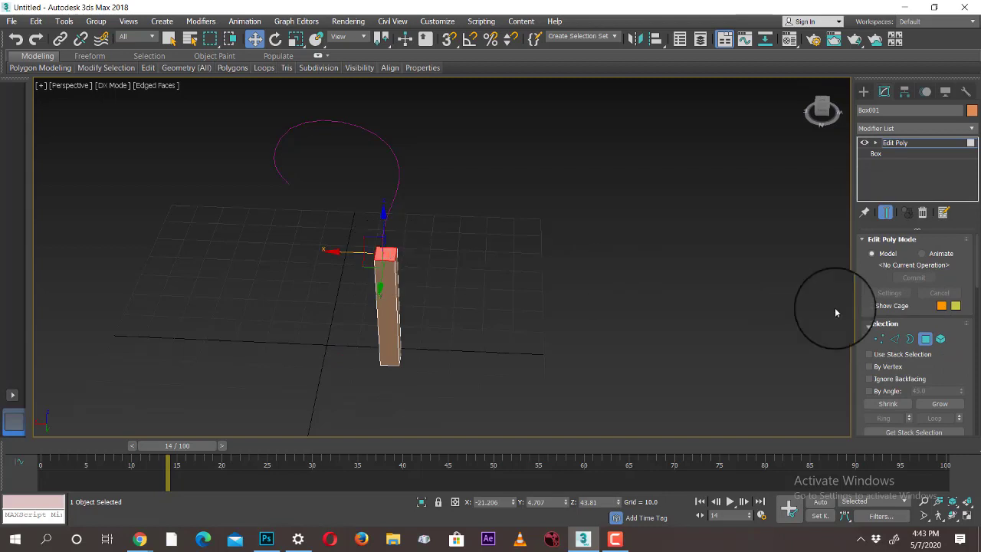
pyautogui.scroll(-5, 904, 291)
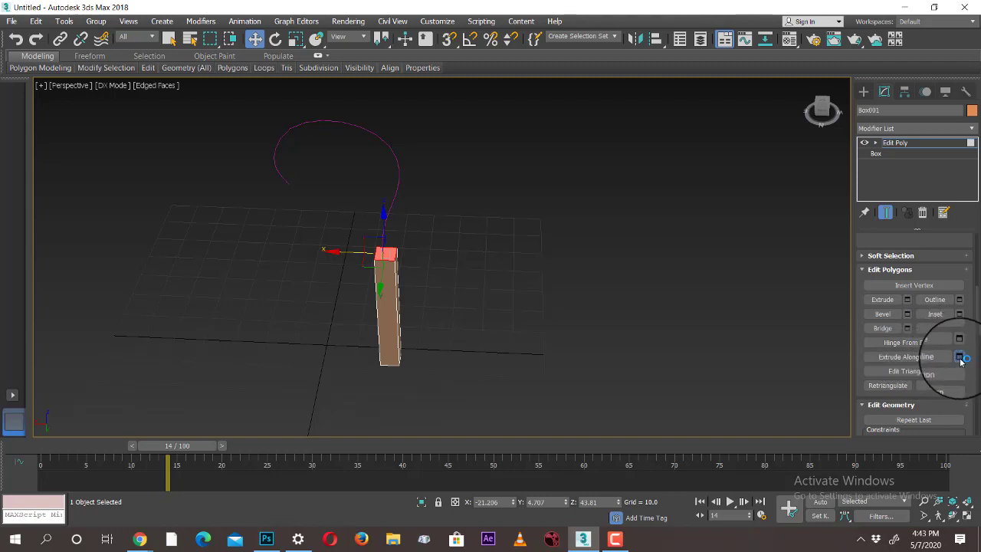
pyautogui.click(960, 357)
pyautogui.click(450, 318)
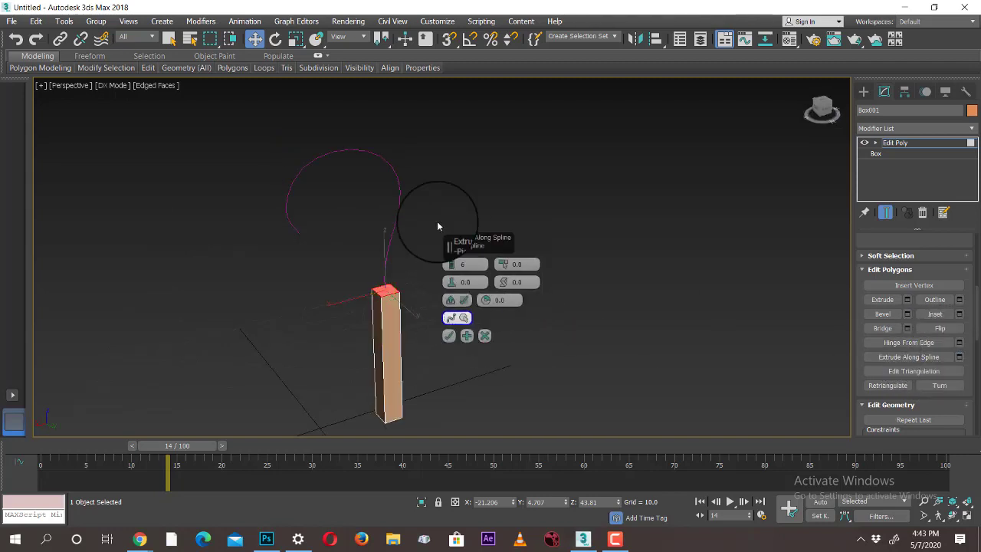
pyautogui.click(395, 192)
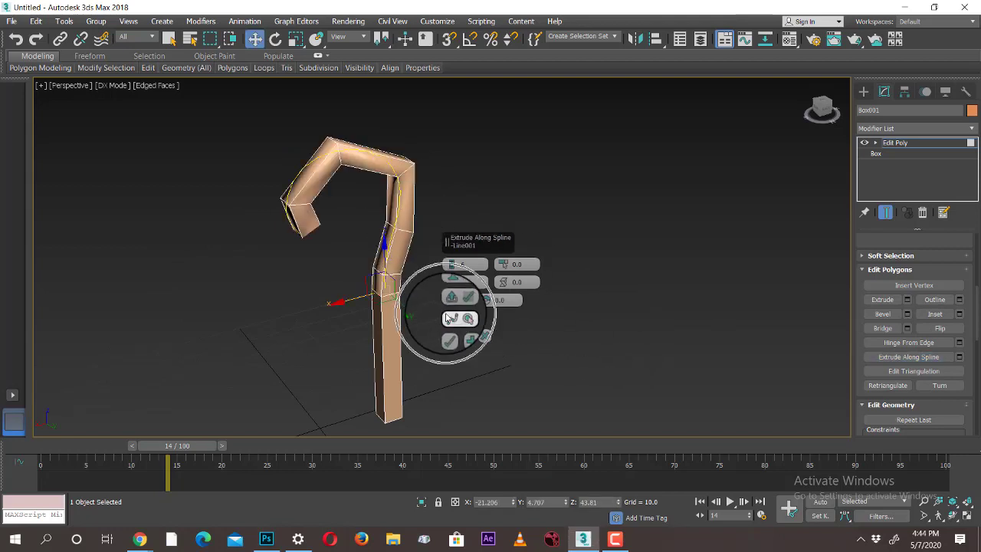
# - Set the hook extrusion to 36 segments
pyautogui.keyDown('alt'); pyautogui.moveTo(460, 324); pyautogui.dragTo(631, 358, button='middle'); pyautogui.keyUp('alt')
pyautogui.scroll(3, 573, 335)
pyautogui.moveTo(451, 265); pyautogui.dragTo(455, 203)
pyautogui.keyDown('alt'); pyautogui.moveTo(646, 346); pyautogui.dragTo(690, 345, button='middle'); pyautogui.keyUp('alt')
# - Try taper amounts of -2.0, -0.5, 0 and 1 on the extrusion and settle on -1.0
pyautogui.moveTo(506, 270); pyautogui.dragTo(538, 325)
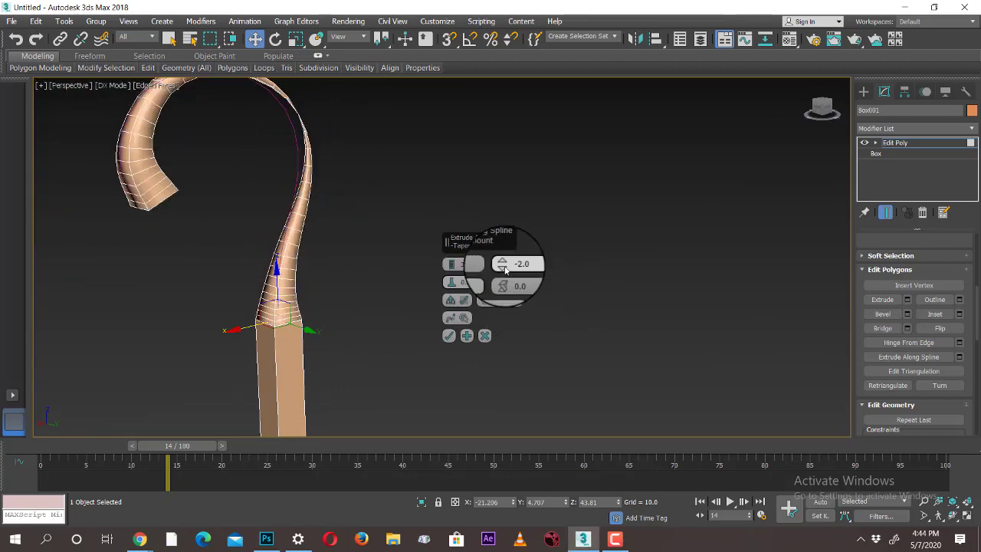
pyautogui.moveTo(502, 263); pyautogui.dragTo(511, 263)
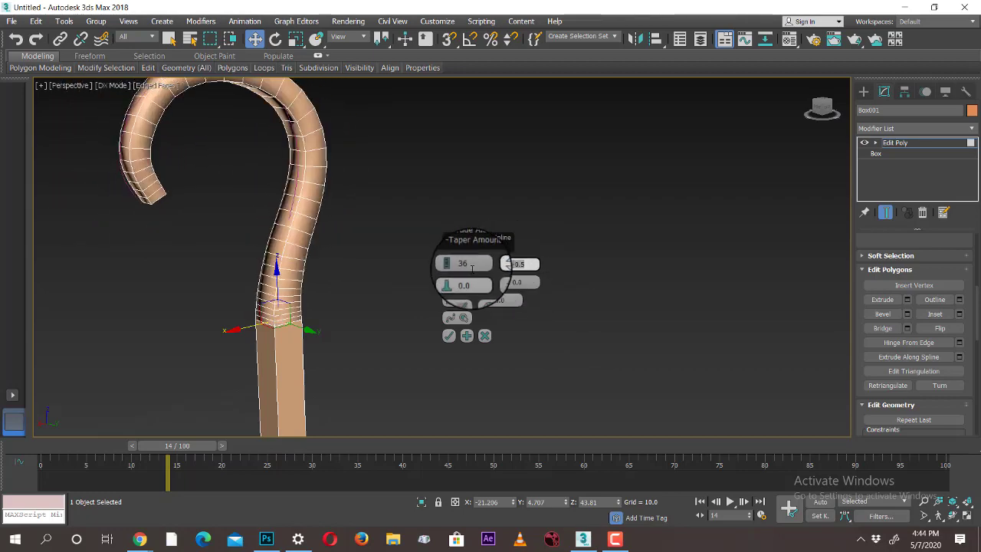
pyautogui.write('0')
pyautogui.press('Return')
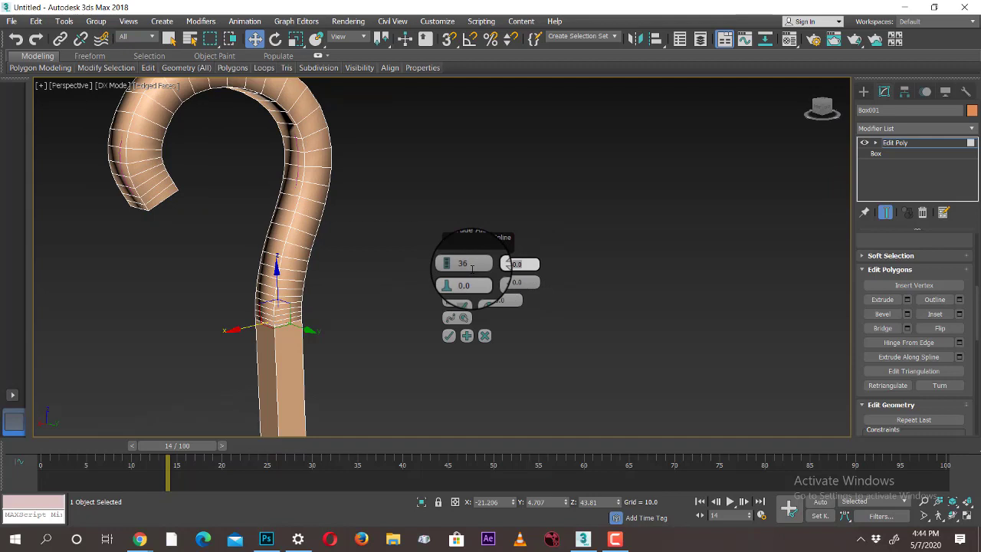
pyautogui.write('1')
pyautogui.press('Return')
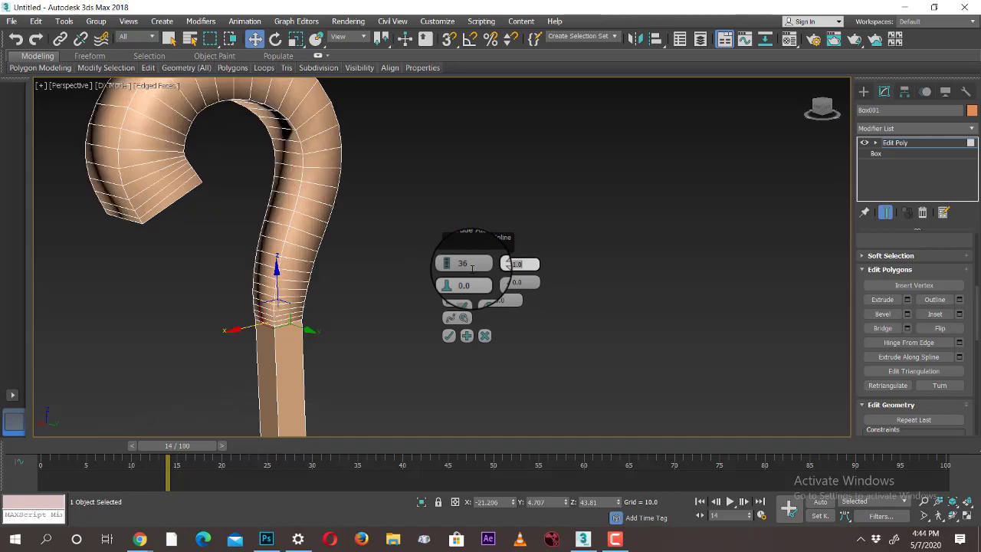
pyautogui.write('-1')
pyautogui.press('Return')
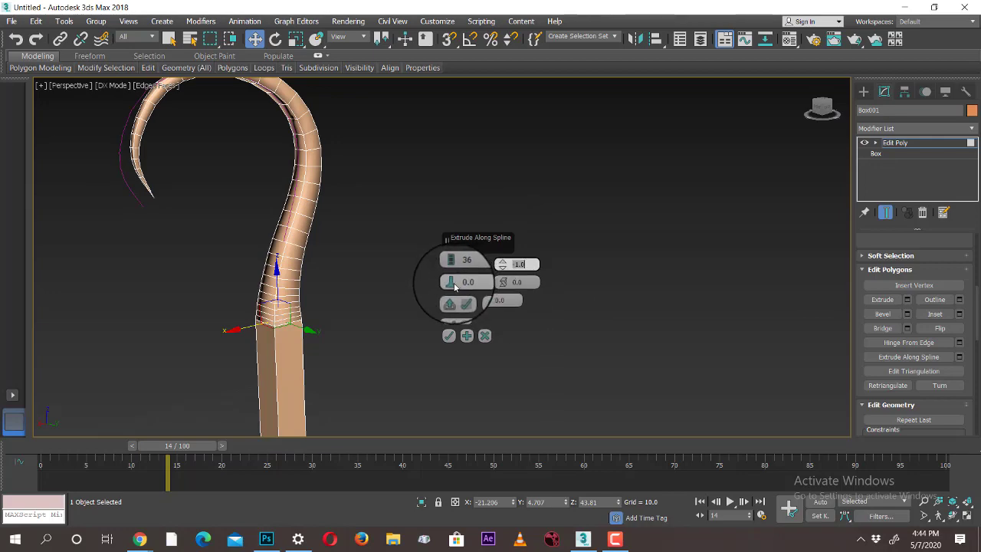
# - Give the extrusion a taper curve of 0.5 and a twist of 8.0
pyautogui.moveTo(451, 282)
pyautogui.mouseDown()
pyautogui.moveTo(450, 265)
pyautogui.moveTo(452, 282)
pyautogui.mouseUp()
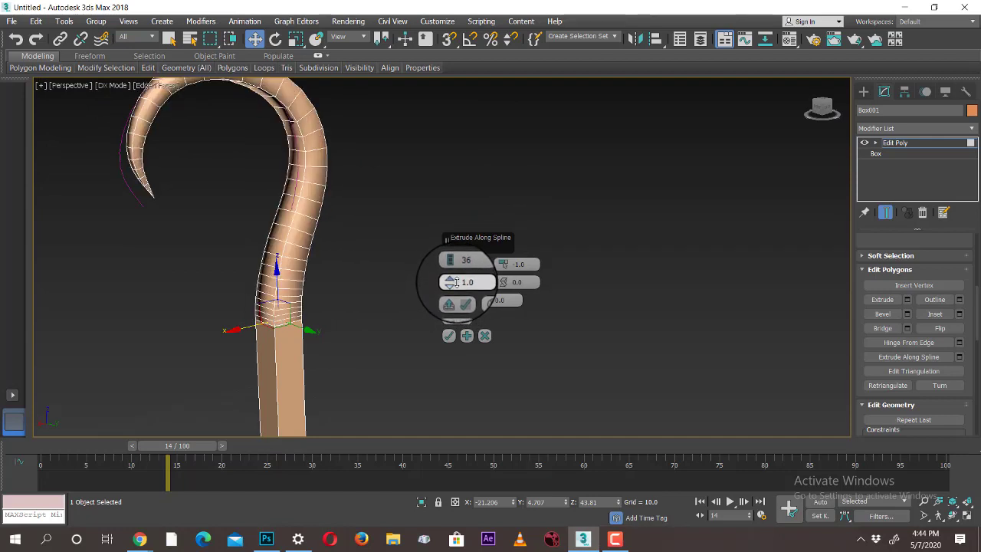
pyautogui.moveTo(657, 315); pyautogui.dragTo(701, 347, button='middle')
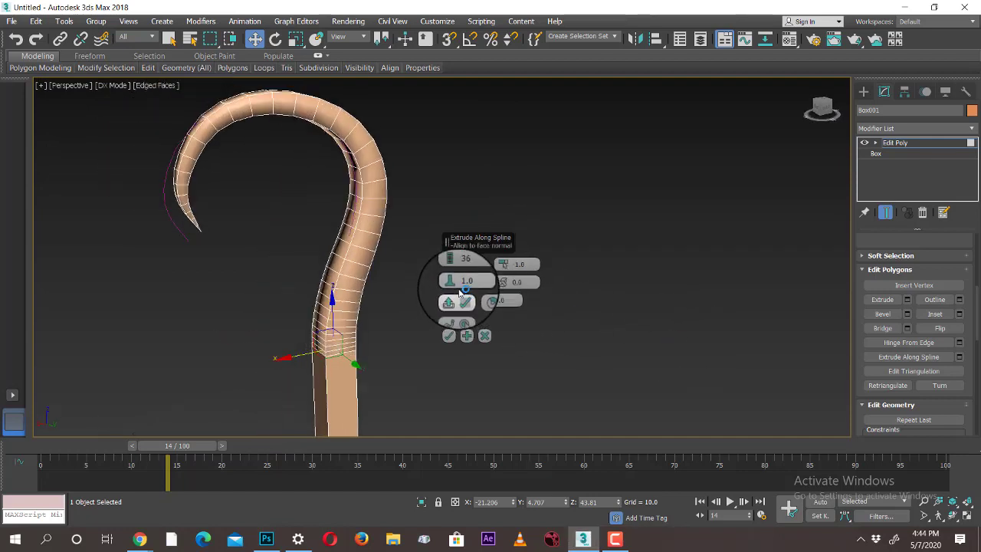
pyautogui.moveTo(450, 284); pyautogui.dragTo(452, 288)
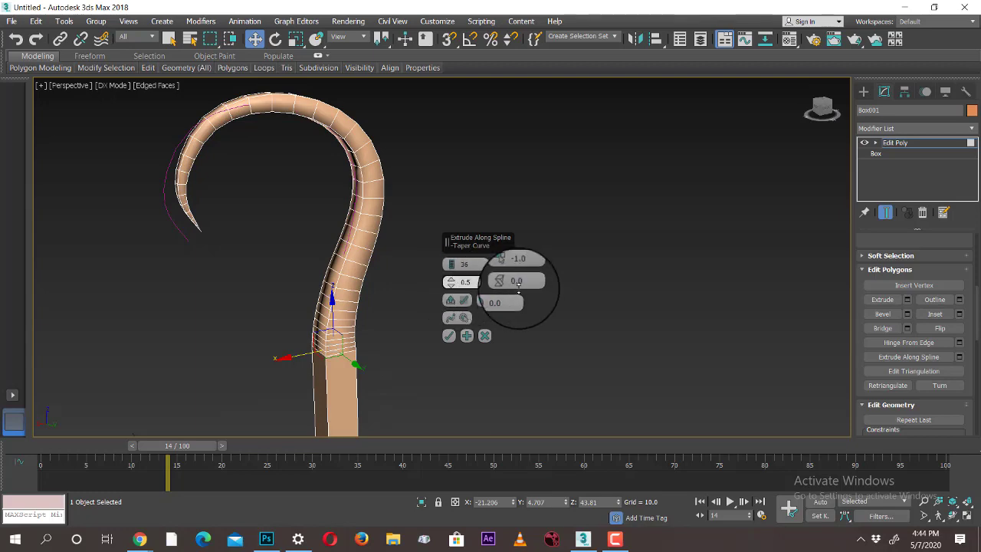
pyautogui.moveTo(503, 283); pyautogui.dragTo(502, 271)
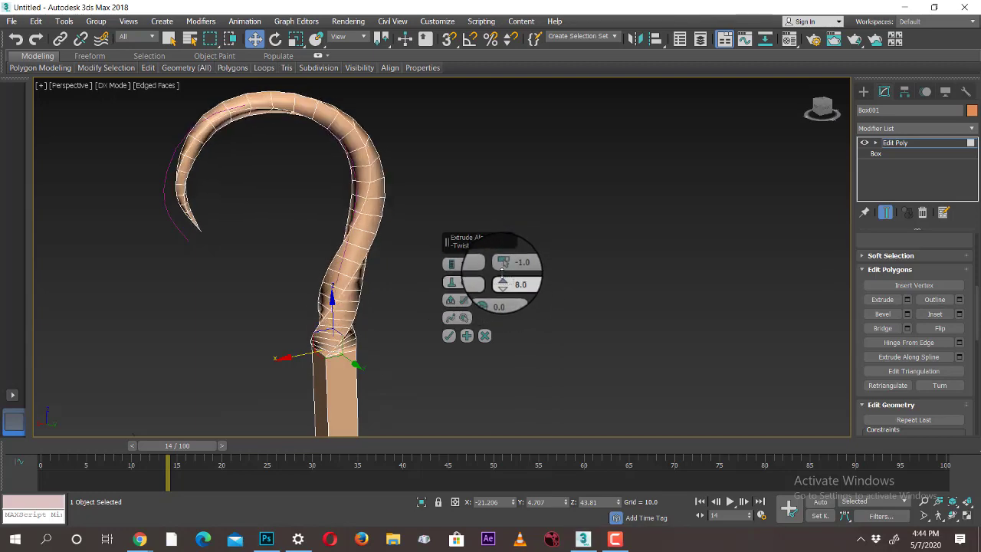
# - Add the box's bottom polygon to the selection so the spline extrusion applies to both ends
pyautogui.keyDown('alt'); pyautogui.moveTo(596, 297); pyautogui.dragTo(523, 220, button='middle'); pyautogui.keyUp('alt')
pyautogui.scroll(-3, 625, 327)
pyautogui.keyDown('alt'); pyautogui.moveTo(633, 315); pyautogui.dragTo(642, 259, button='middle'); pyautogui.keyUp('alt')
pyautogui.moveTo(643, 259); pyautogui.dragTo(569, 205, button='middle')
pyautogui.keyDown('alt'); pyautogui.moveTo(423, 315); pyautogui.dragTo(442, 268, button='middle'); pyautogui.keyUp('alt')
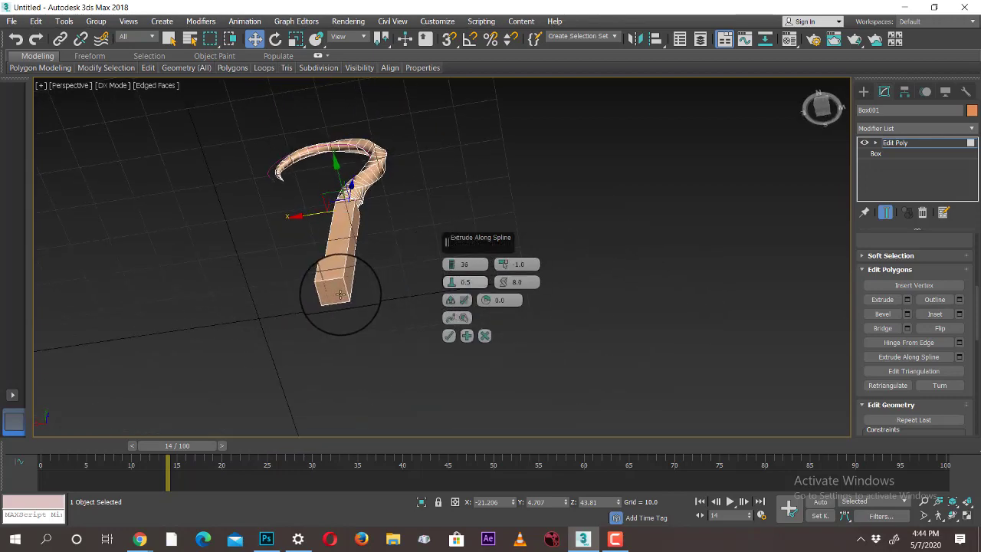
pyautogui.keyDown('alt'); pyautogui.moveTo(340, 294); pyautogui.dragTo(565, 337, button='middle'); pyautogui.keyUp('alt')
# - Set the extrusion's rotation to 41.0 and apply the spline extrusion
pyautogui.scroll(-2, 644, 339)
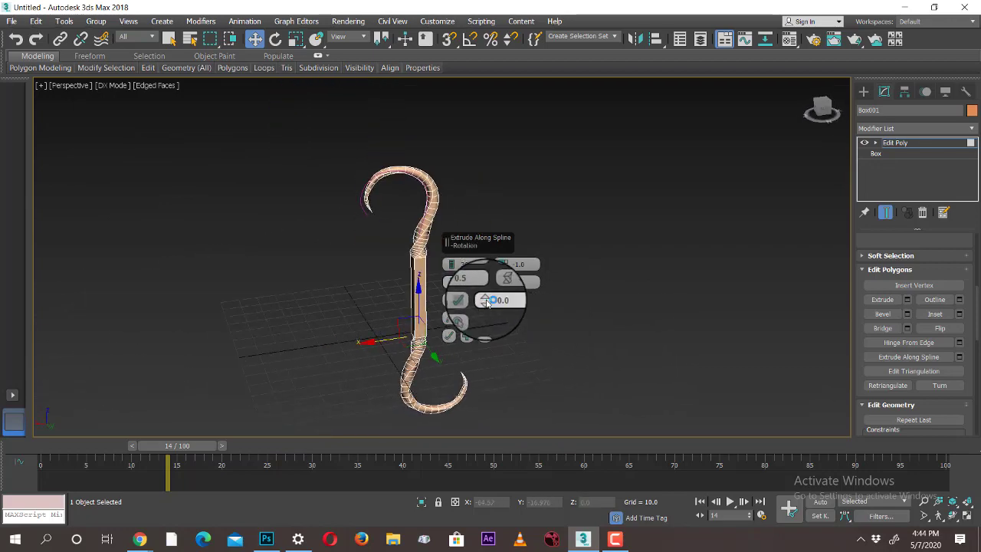
pyautogui.moveTo(487, 300); pyautogui.dragTo(496, 272)
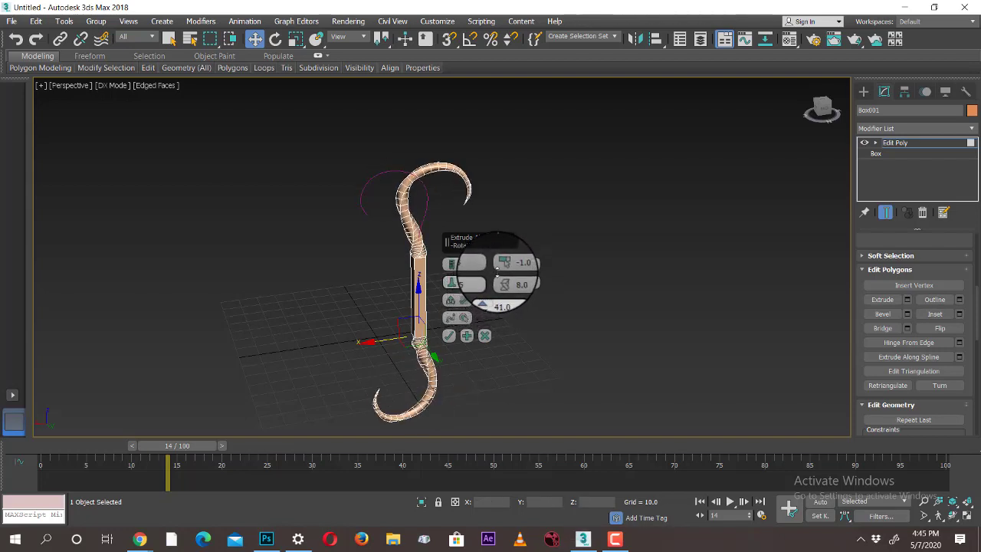
pyautogui.click(448, 336)
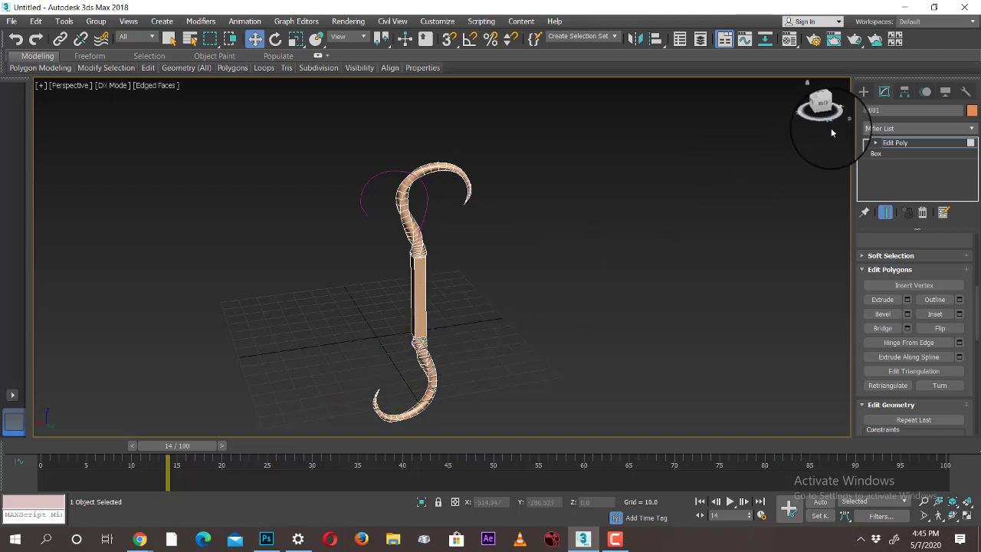
# - Create a sphere with a radius of about 35 on the ground beside the hooked box
pyautogui.click(864, 91)
pyautogui.click(879, 110)
pyautogui.click(647, 252)
pyautogui.moveTo(646, 259); pyautogui.dragTo(552, 239, button='middle')
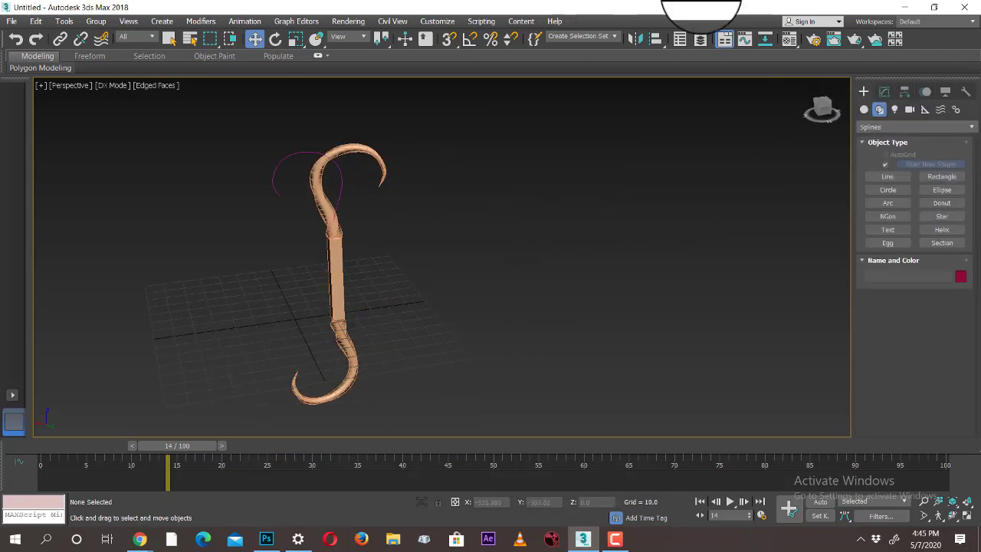
pyautogui.click(865, 110)
pyautogui.click(888, 180)
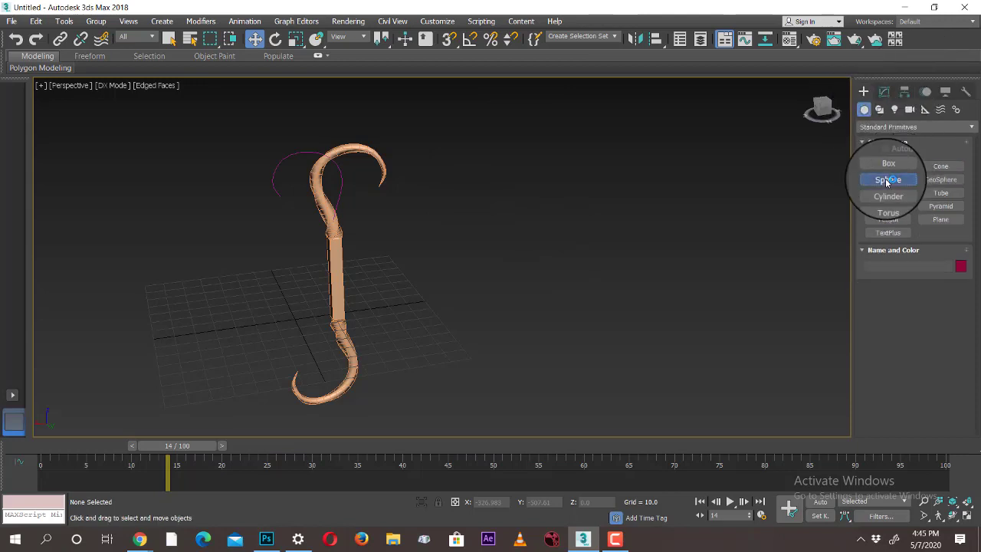
pyautogui.moveTo(587, 261); pyautogui.dragTo(500, 270, button='middle')
pyautogui.moveTo(430, 316); pyautogui.dragTo(494, 316)
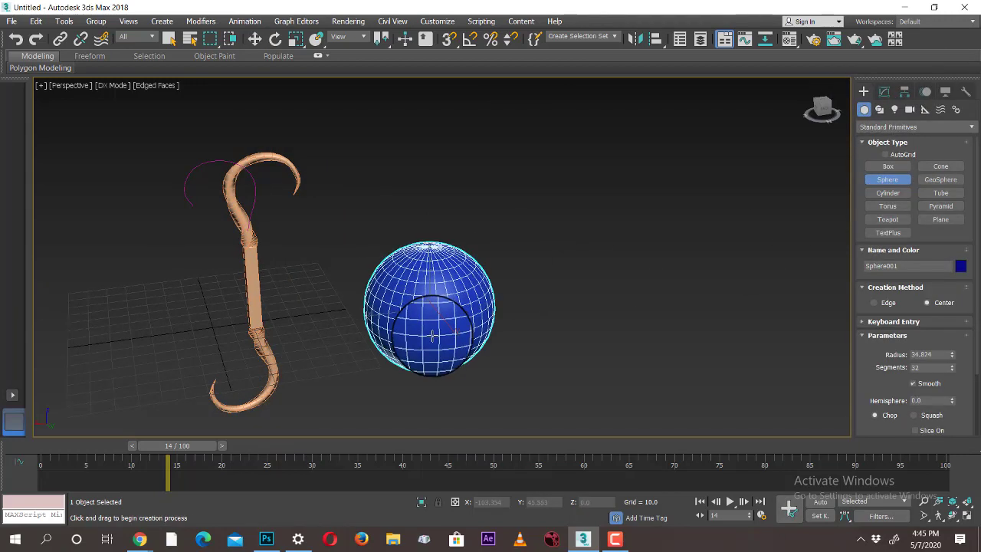
pyautogui.rightClick(503, 330)
# - With AutoGrid on, draw a helix outward from the sphere's side, about 65 high with radii of about 4.7 and 9.3
pyautogui.click(885, 89)
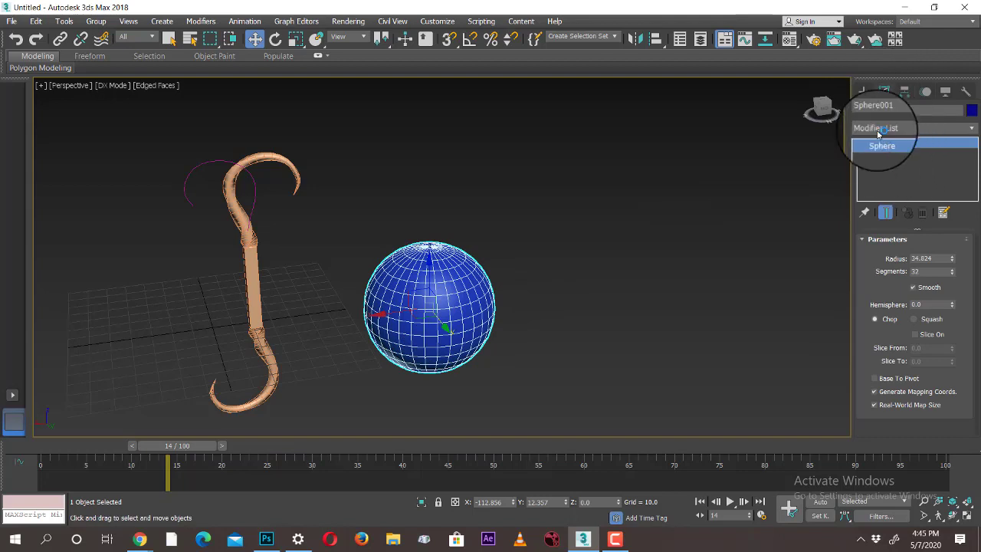
pyautogui.click(860, 88)
pyautogui.click(880, 109)
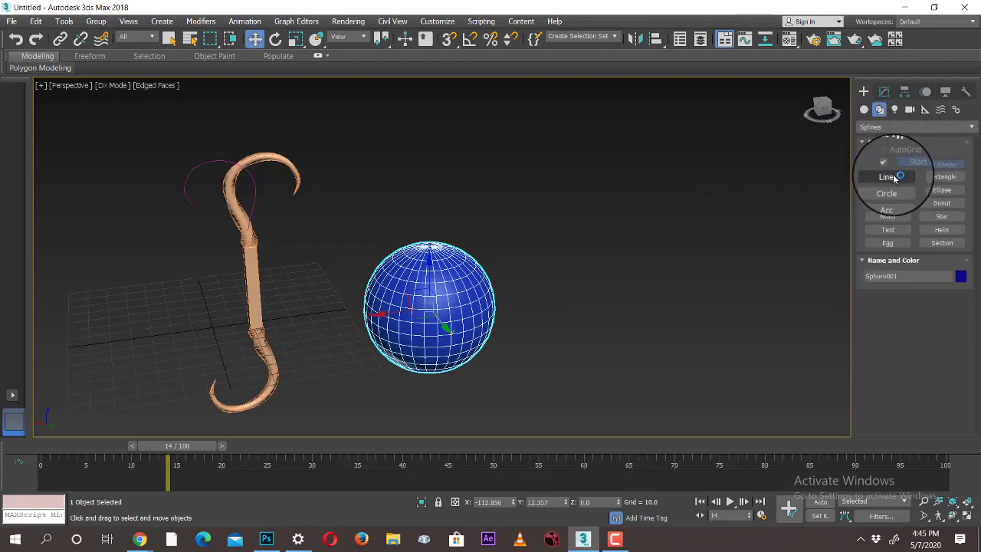
pyautogui.click(926, 231)
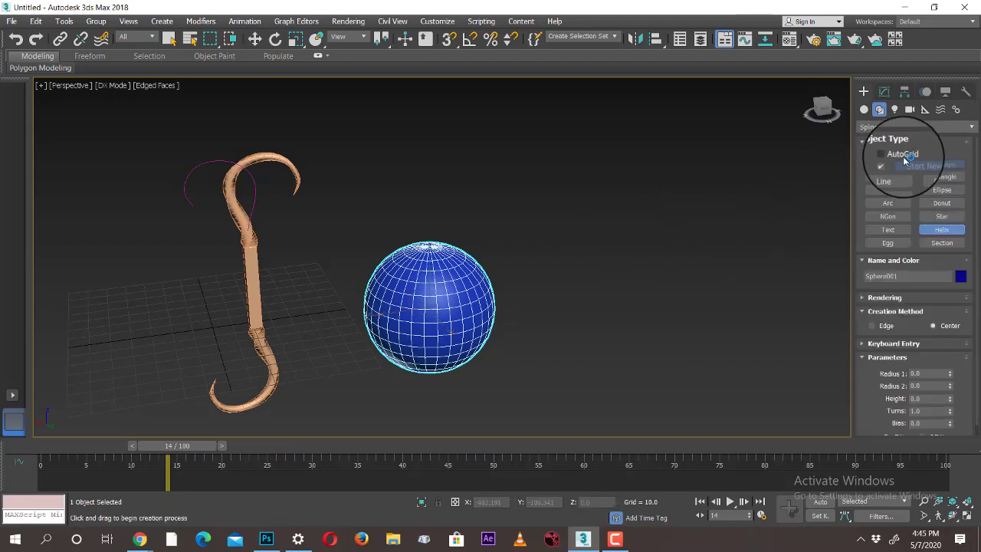
pyautogui.moveTo(537, 378); pyautogui.dragTo(499, 312, button='middle')
pyautogui.scroll(2, 485, 290)
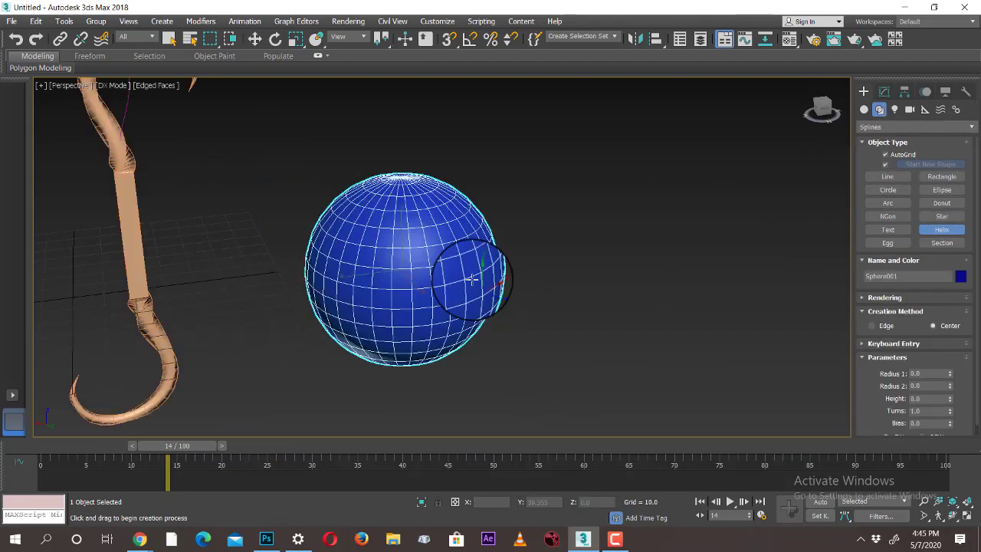
pyautogui.moveTo(465, 273); pyautogui.dragTo(465, 276)
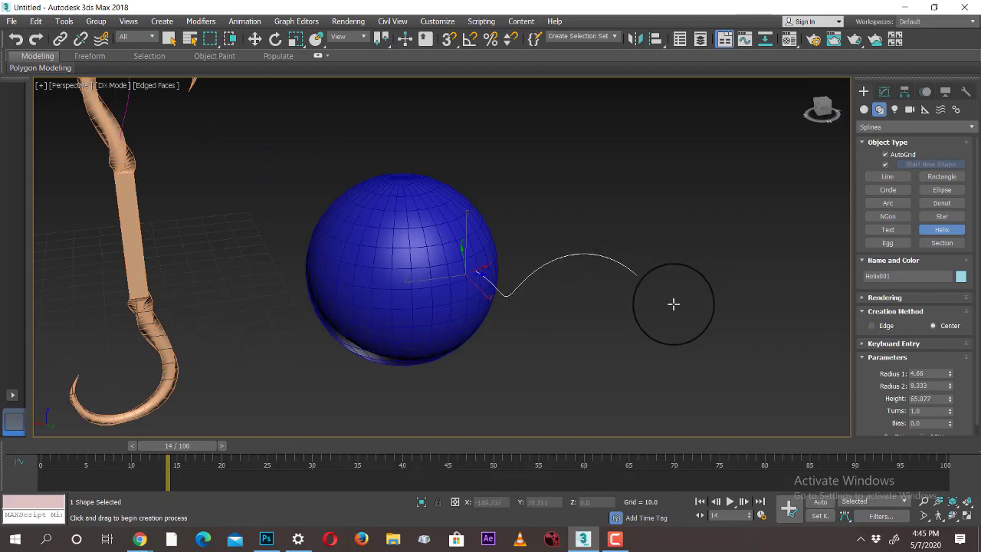
pyautogui.press('w')
# - Select the sphere and add an Edit Poly modifier to it
pyautogui.keyDown('alt'); pyautogui.moveTo(620, 315); pyautogui.dragTo(679, 339, button='middle'); pyautogui.keyUp('alt')
pyautogui.keyDown('alt'); pyautogui.moveTo(519, 349); pyautogui.dragTo(543, 257, button='middle'); pyautogui.keyUp('alt')
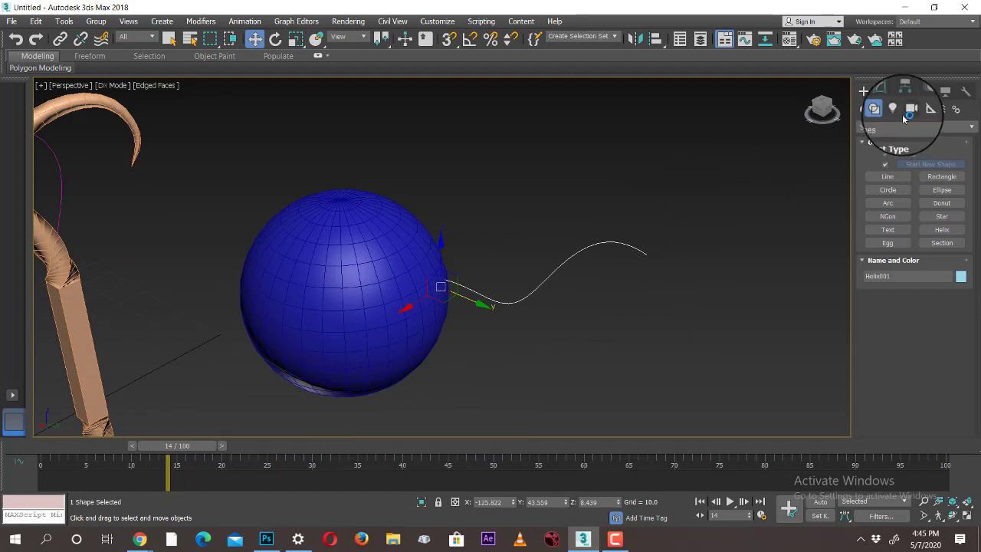
pyautogui.click(885, 92)
pyautogui.click(394, 230)
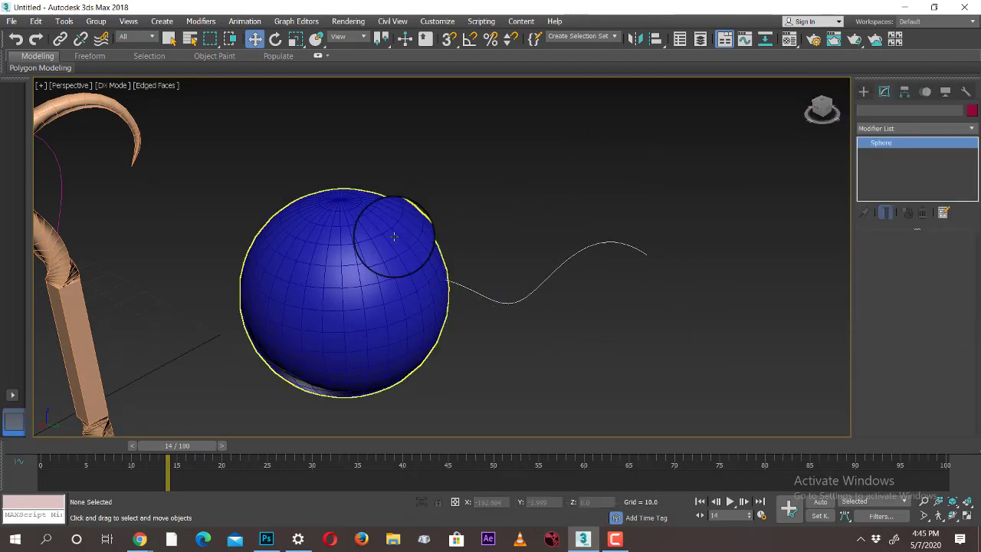
pyautogui.click(915, 129)
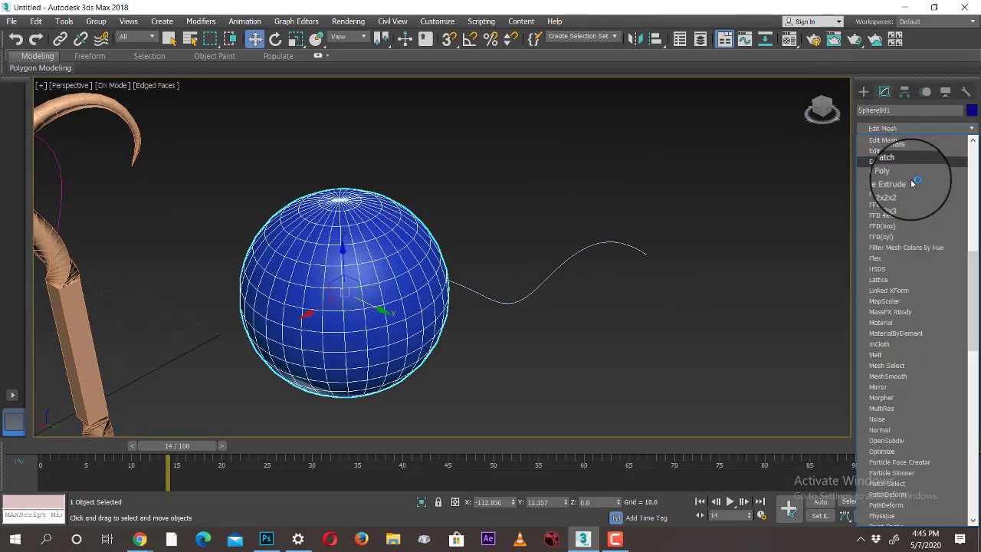
pyautogui.click(929, 178)
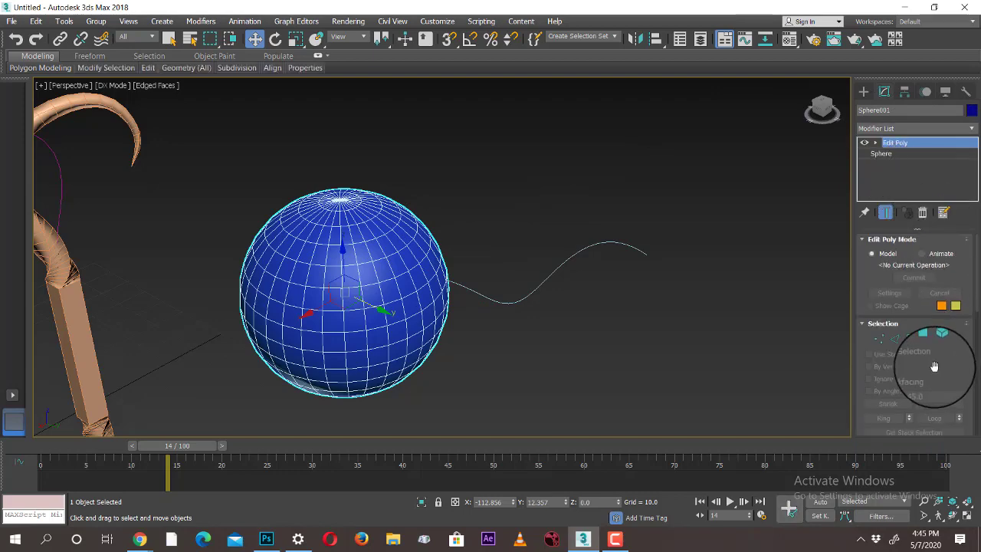
# - Extrude the sphere's polygon nearest the helix start along the helix with Extrude Along Spline, using 10 segments
pyautogui.click(926, 339)
pyautogui.keyDown('alt'); pyautogui.moveTo(504, 304); pyautogui.dragTo(421, 299, button='middle'); pyautogui.keyUp('alt')
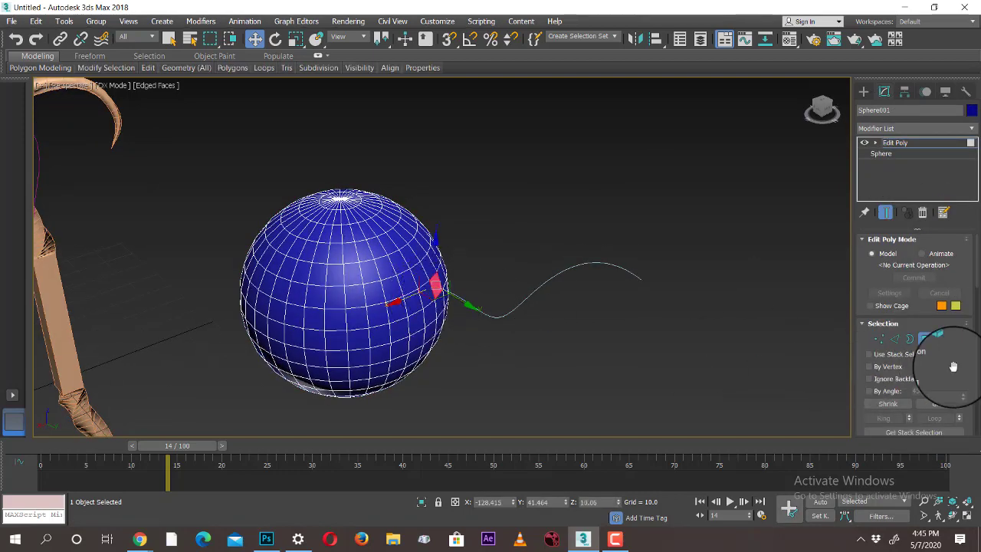
pyautogui.moveTo(953, 366); pyautogui.dragTo(967, 115)
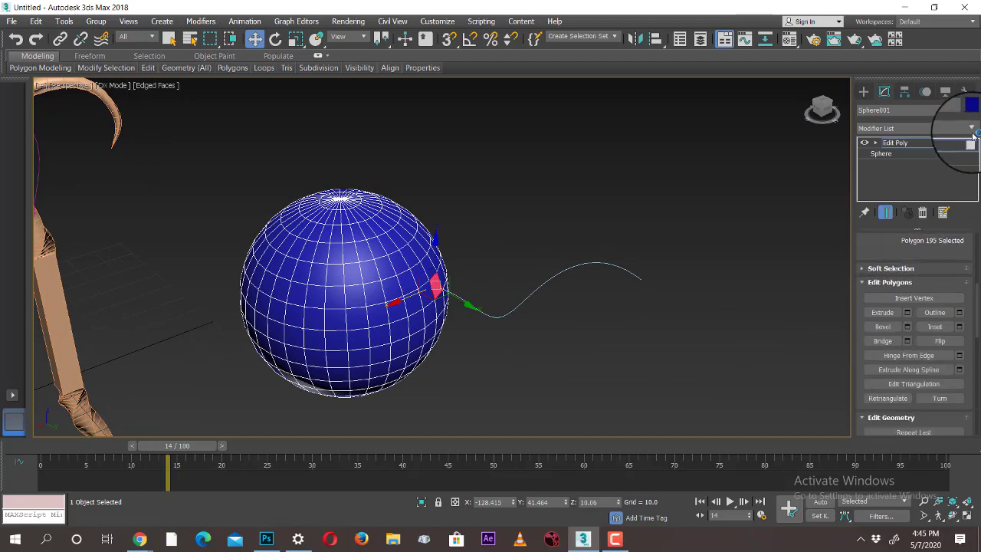
pyautogui.click(960, 371)
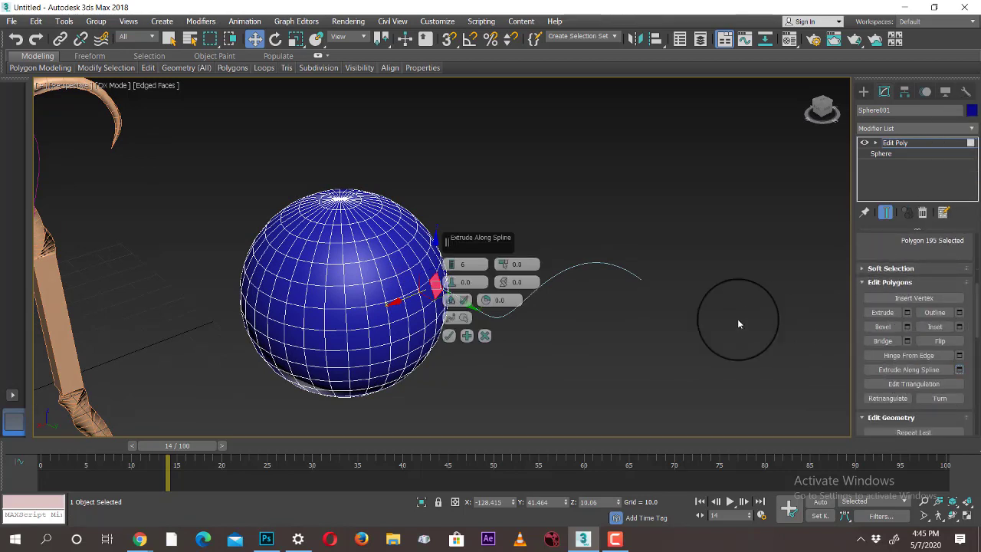
pyautogui.click(450, 319)
pyautogui.click(557, 278)
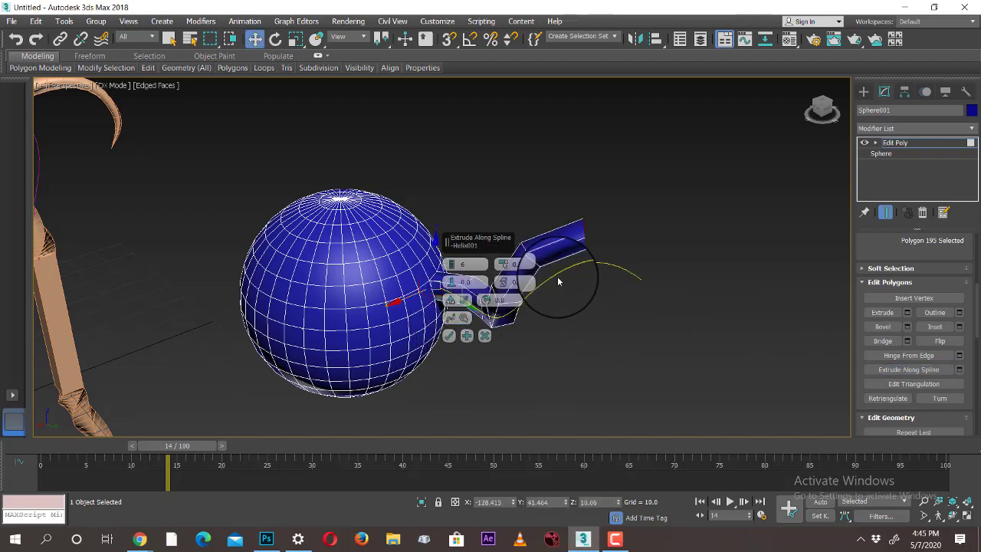
pyautogui.keyDown('alt'); pyautogui.moveTo(712, 376); pyautogui.dragTo(596, 391, button='middle'); pyautogui.keyUp('alt')
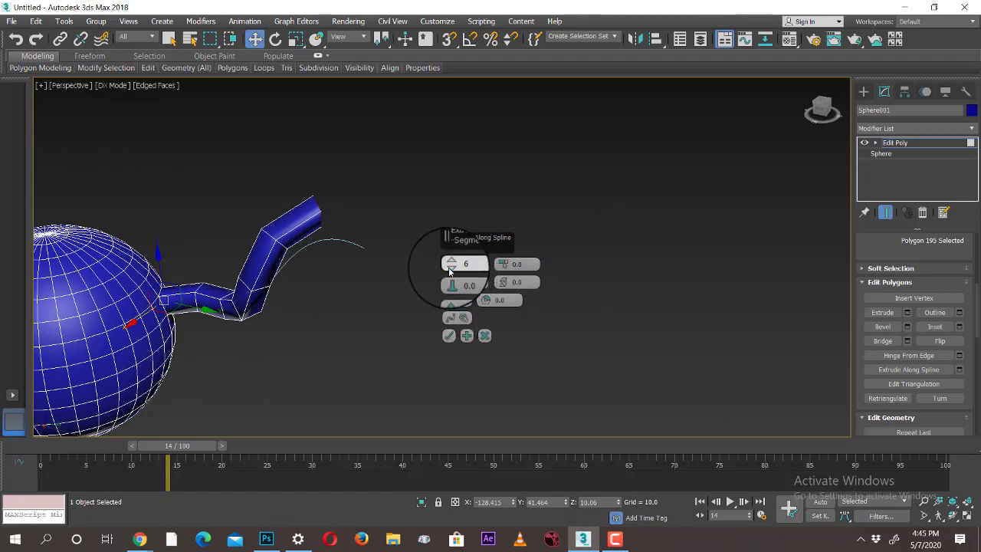
pyautogui.moveTo(450, 264); pyautogui.dragTo(466, 282)
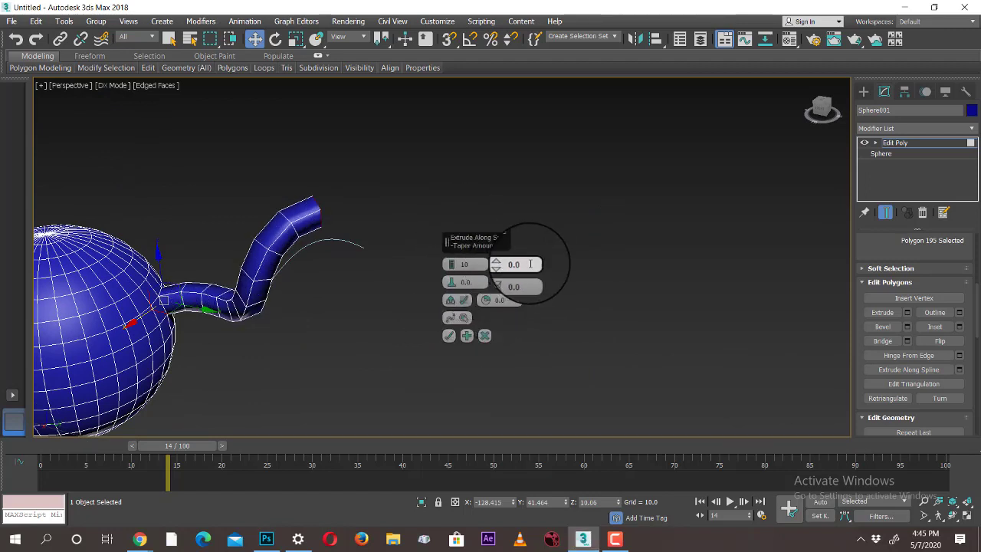
# - Set the spline extrusion's taper amount to -1, its segments to 22 and its rotation to 21.5
pyautogui.write('-1')
pyautogui.press('Return')
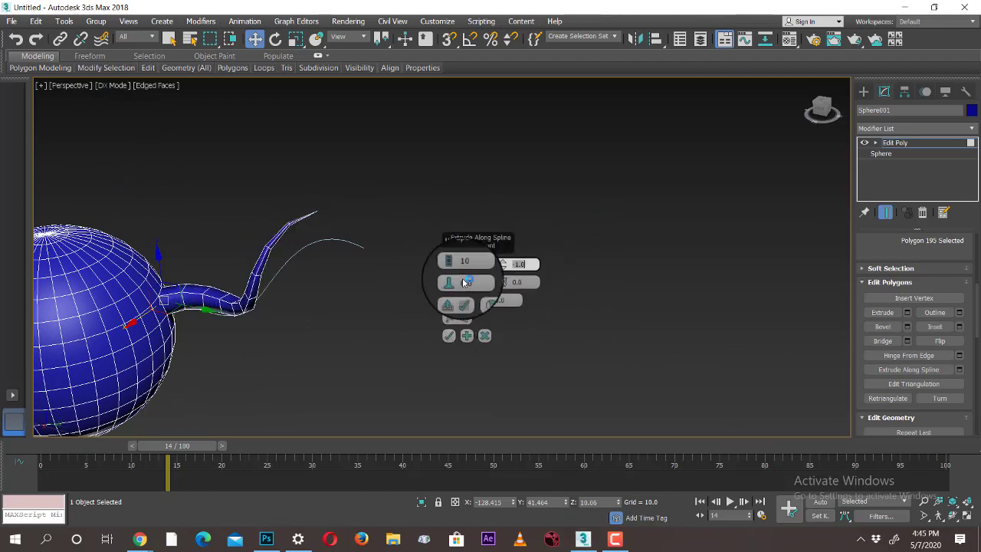
pyautogui.keyDown('alt'); pyautogui.moveTo(271, 297); pyautogui.dragTo(486, 284, button='middle'); pyautogui.keyUp('alt')
pyautogui.moveTo(450, 253)
pyautogui.mouseDown()
pyautogui.moveTo(465, 197)
pyautogui.moveTo(451, 242)
pyautogui.mouseUp()
pyautogui.moveTo(485, 299)
pyautogui.mouseDown()
pyautogui.moveTo(493, 274)
pyautogui.moveTo(491, 288)
pyautogui.mouseUp()
pyautogui.moveTo(330, 291)
pyautogui.keyDown('alt'); pyautogui.mouseDown(button='middle')
pyautogui.moveTo(285, 292)
pyautogui.moveTo(263, 230)
pyautogui.moveTo(337, 234)
pyautogui.moveTo(322, 299)
pyautogui.mouseUp(button='middle'); pyautogui.keyUp('alt')
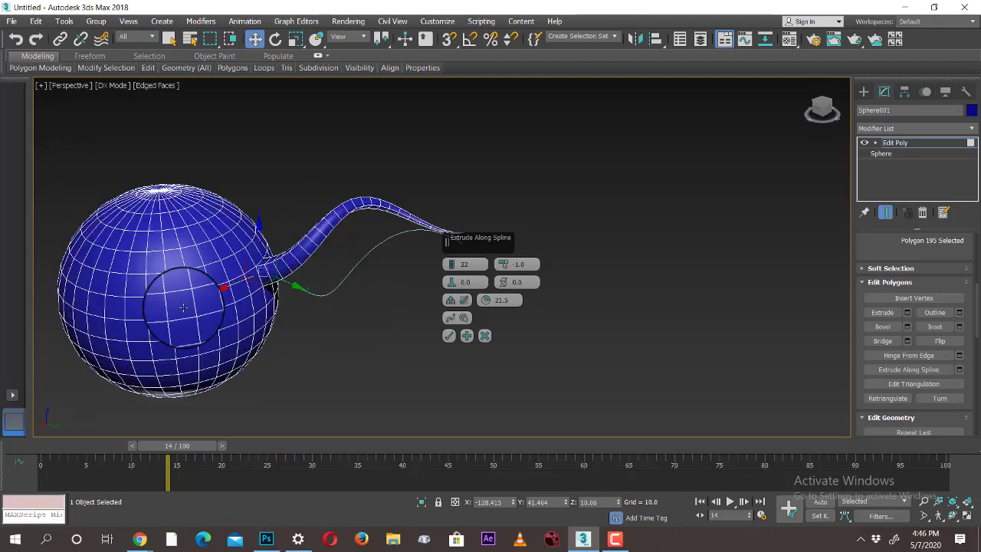
# - Add scattered polygons around the sphere to the selection, up to 15 in total, so each extrudes as a tapered tentacle
pyautogui.keyDown('alt'); pyautogui.moveTo(183, 308); pyautogui.dragTo(245, 337, button='middle'); pyautogui.keyUp('alt')
pyautogui.keyDown('ctrl'); pyautogui.click(260, 284); pyautogui.keyUp('ctrl')
pyautogui.keyDown('alt'); pyautogui.moveTo(260, 283); pyautogui.dragTo(307, 345, button='middle'); pyautogui.keyUp('alt')
pyautogui.keyDown('ctrl'); pyautogui.click(360, 354); pyautogui.keyUp('ctrl')
pyautogui.keyDown('ctrl'); pyautogui.click(276, 320); pyautogui.keyUp('ctrl')
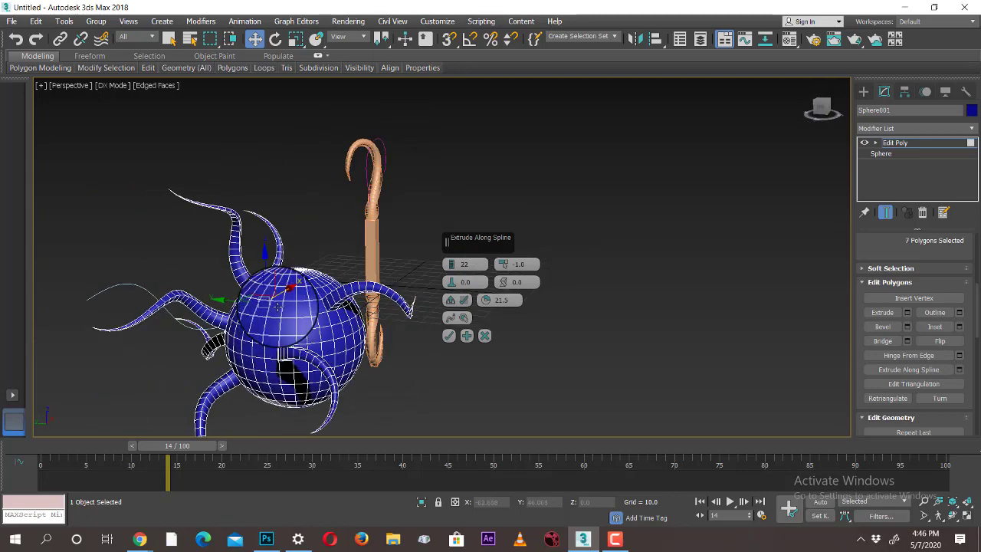
pyautogui.keyDown('ctrl'); pyautogui.click(278, 309); pyautogui.keyUp('ctrl')
pyautogui.keyDown('alt'); pyautogui.moveTo(416, 372); pyautogui.dragTo(212, 223, button='middle'); pyautogui.keyUp('alt')
pyautogui.keyDown('ctrl'); pyautogui.click(350, 373); pyautogui.keyUp('ctrl')
pyautogui.keyDown('ctrl'); pyautogui.click(306, 350); pyautogui.keyUp('ctrl')
pyautogui.keyDown('ctrl'); pyautogui.click(340, 360); pyautogui.keyUp('ctrl')
pyautogui.keyDown('ctrl'); pyautogui.click(373, 351); pyautogui.keyUp('ctrl')
pyautogui.keyDown('ctrl'); pyautogui.click(372, 351); pyautogui.keyUp('ctrl')
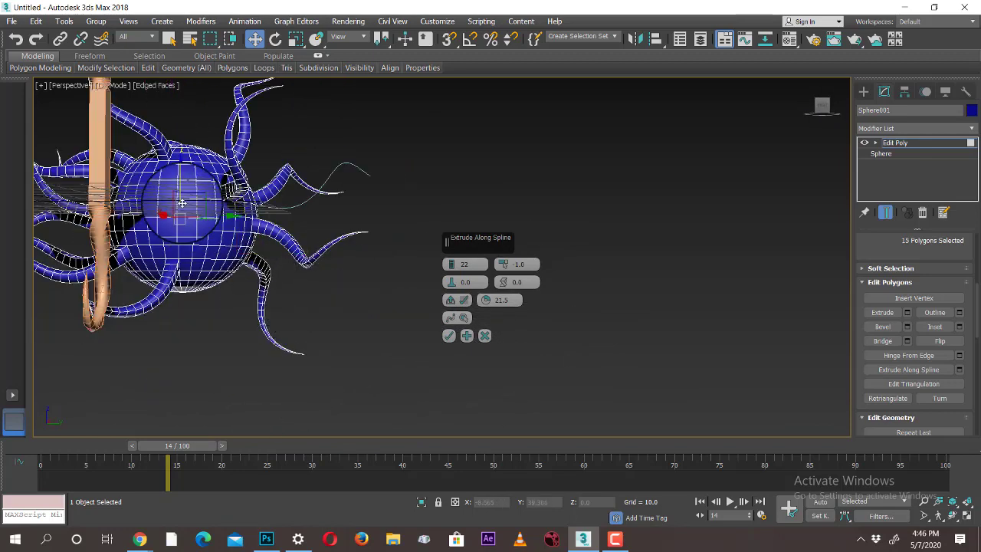
# - Extend the selection to 21 polygons on the sphere's remaining bare areas and increase the rotation of the spline extrusions
pyautogui.keyDown('alt'); pyautogui.moveTo(245, 302); pyautogui.dragTo(201, 231, button='middle'); pyautogui.keyUp('alt')
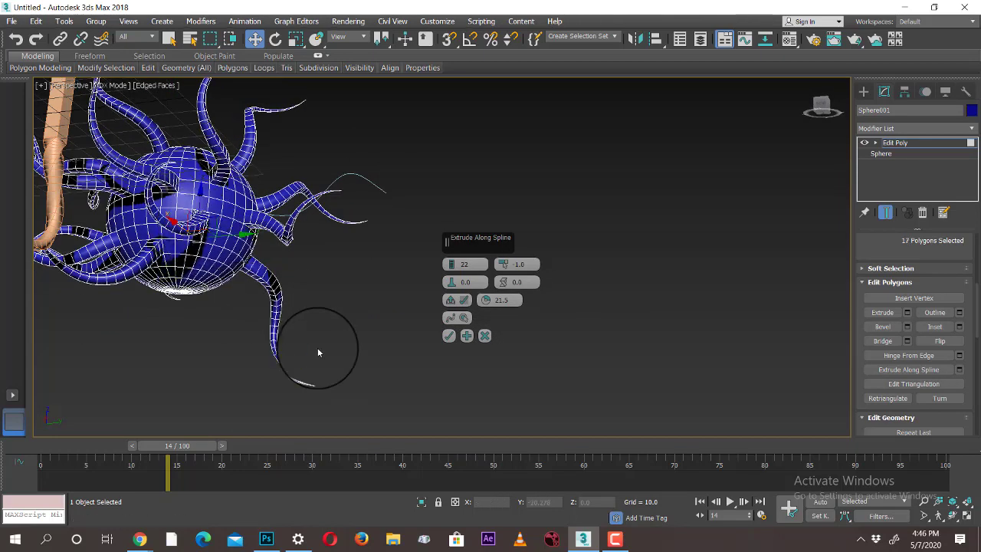
pyautogui.keyDown('alt'); pyautogui.moveTo(318, 353); pyautogui.dragTo(213, 285, button='middle'); pyautogui.keyUp('alt')
pyautogui.keyDown('alt'); pyautogui.moveTo(310, 349); pyautogui.dragTo(335, 292, button='middle'); pyautogui.keyUp('alt')
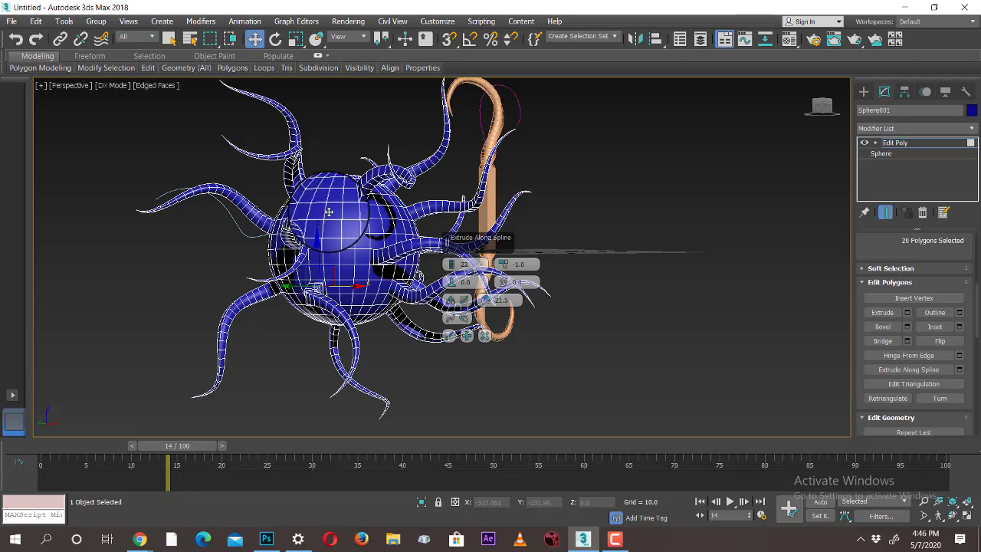
pyautogui.keyDown('alt'); pyautogui.moveTo(383, 342); pyautogui.dragTo(643, 335, button='middle'); pyautogui.keyUp('alt')
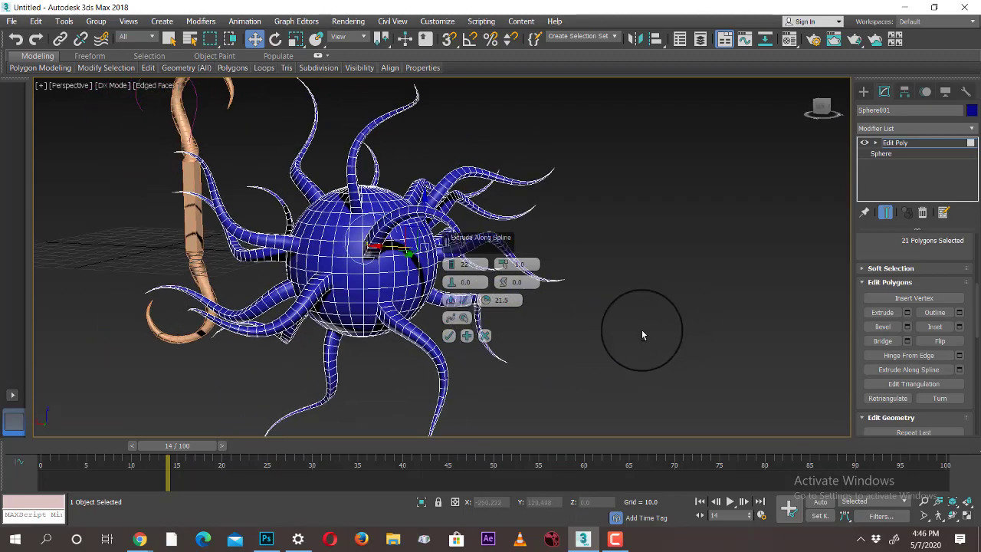
pyautogui.moveTo(486, 301)
pyautogui.mouseDown()
pyautogui.moveTo(491, 258)
pyautogui.moveTo(489, 281)
pyautogui.mouseUp()
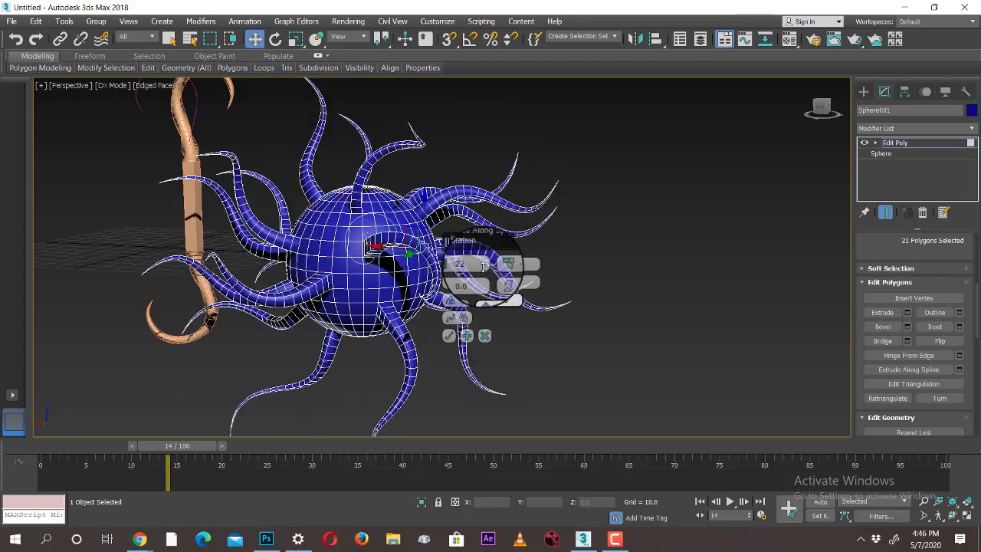